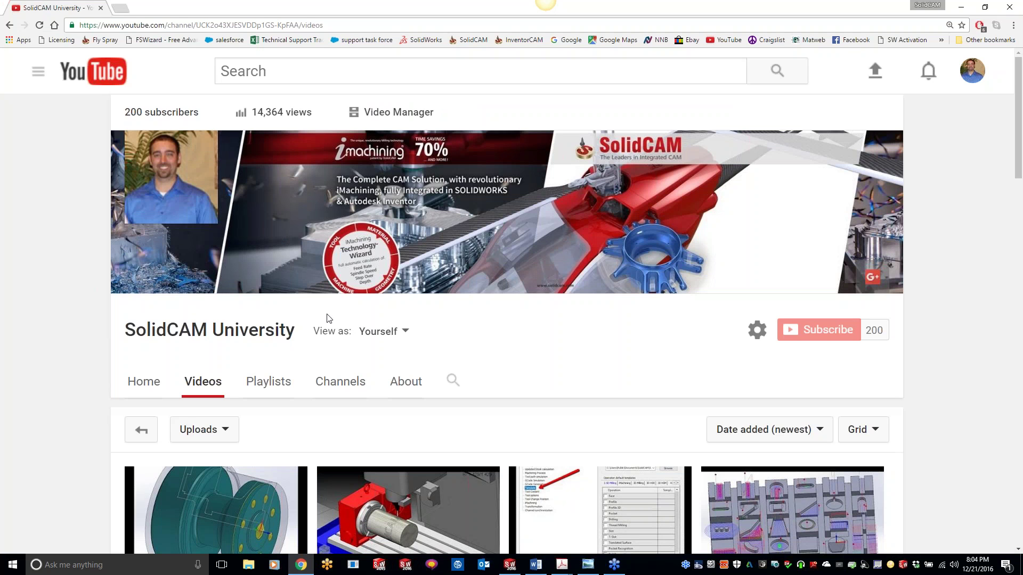
Browse the newest uploaded videos on the SolidCAM University YouTube channel.
scroll(311, 313, down, 5)
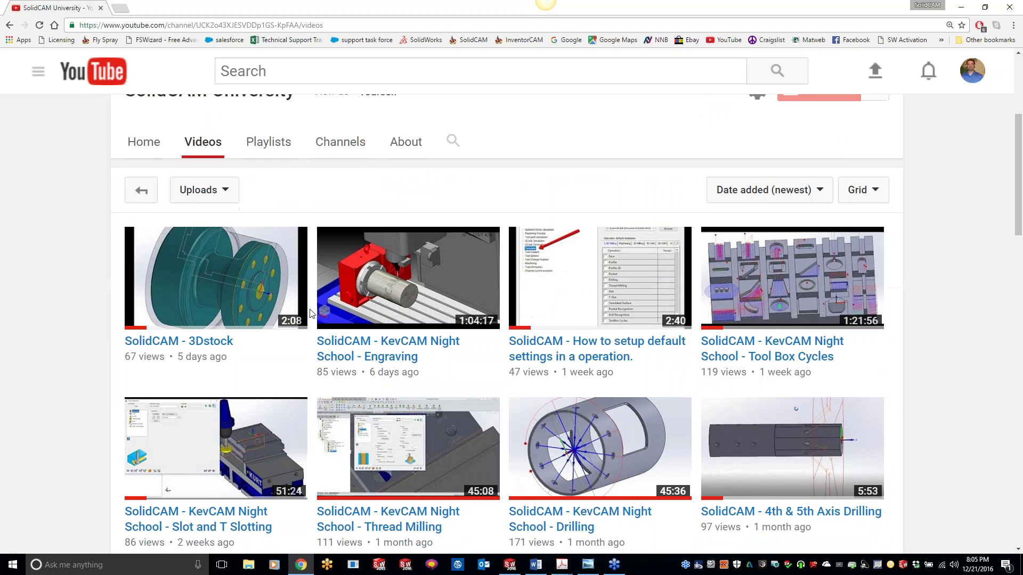
scroll(311, 313, down, 2)
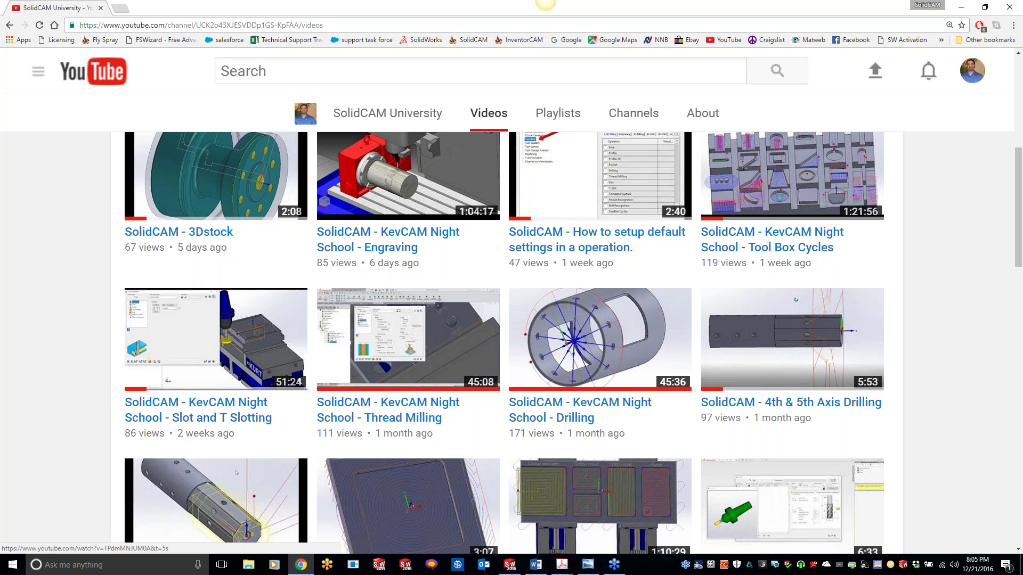
scroll(187, 250, up, 1)
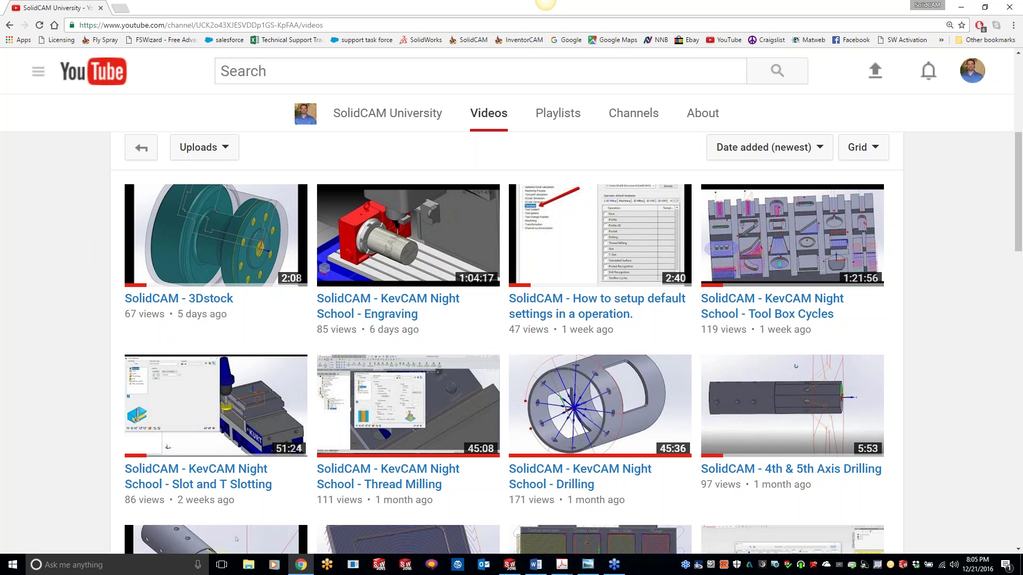
Minimize the browser and the other open windows to switch to the PROFILE PLATE KEVCAM-1 assembly in SOLIDWORKS.
key(alt+Tab)
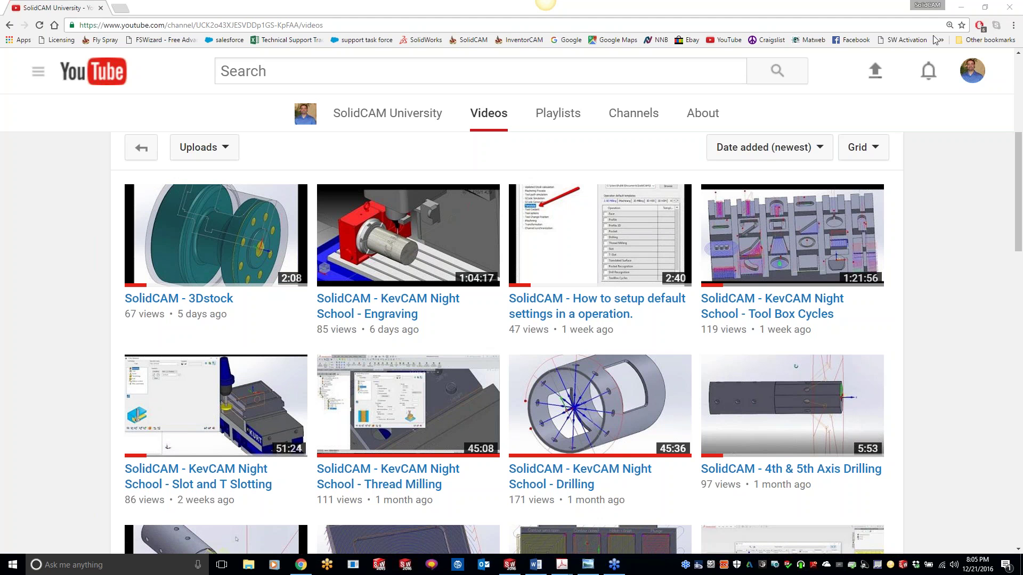
click(960, 7)
click(962, 7)
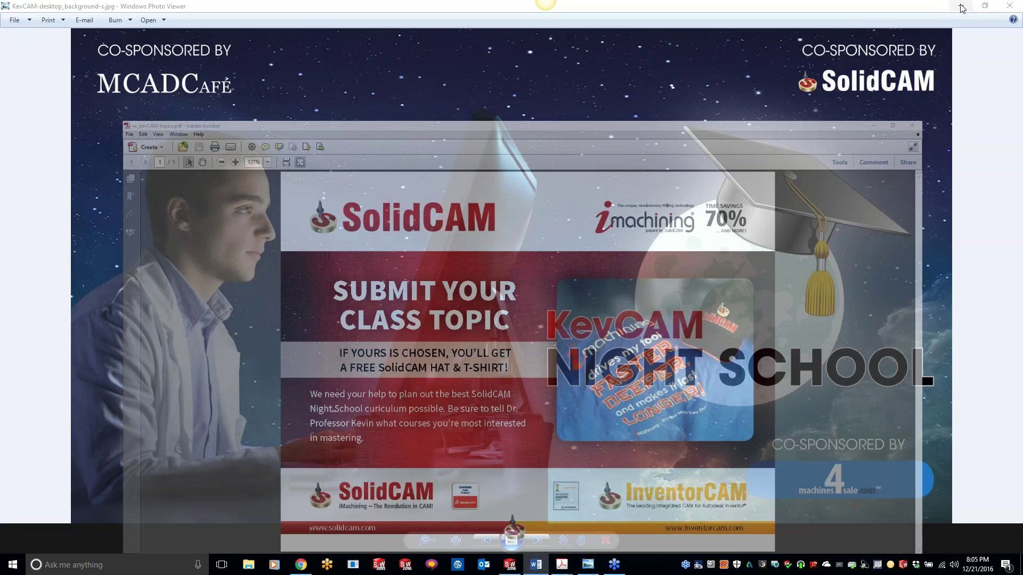
click(961, 8)
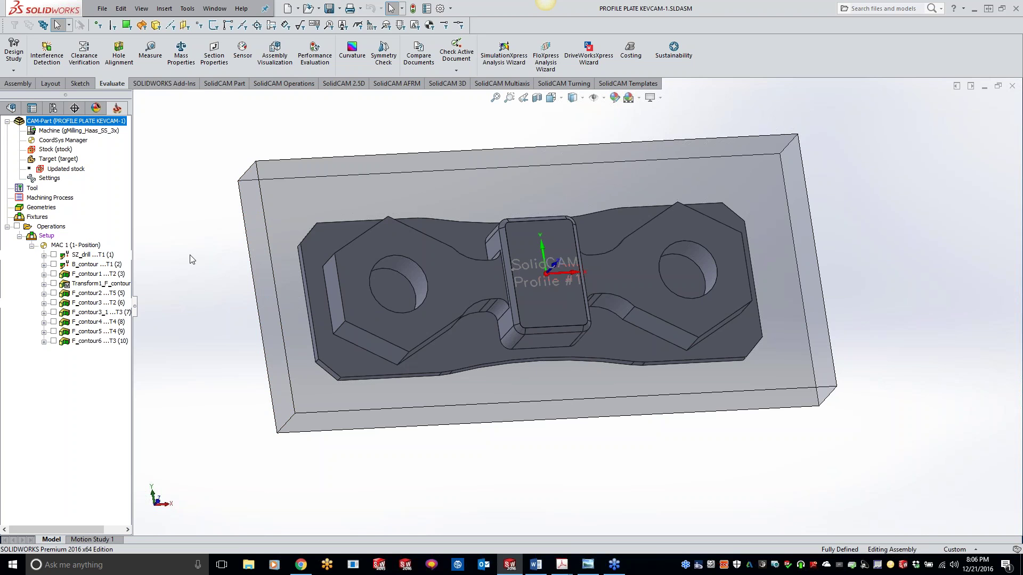
Simulate all operations of PROFILE PLATE KEVCAM-1 with SolidVerify at reduced speed, inspect the machined plate and exit the simulation.
scroll(190, 256, up, 1)
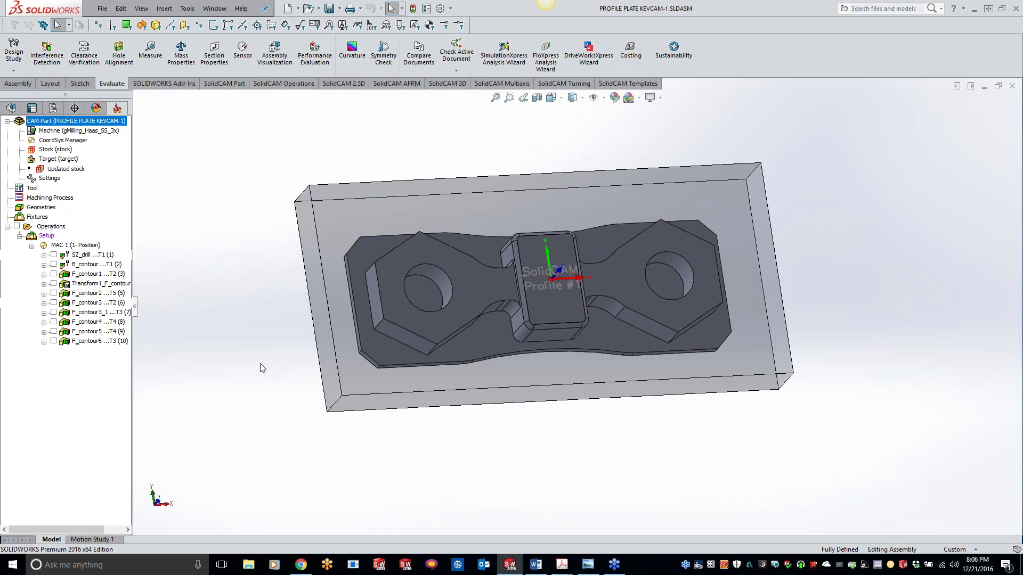
right_click(49, 225)
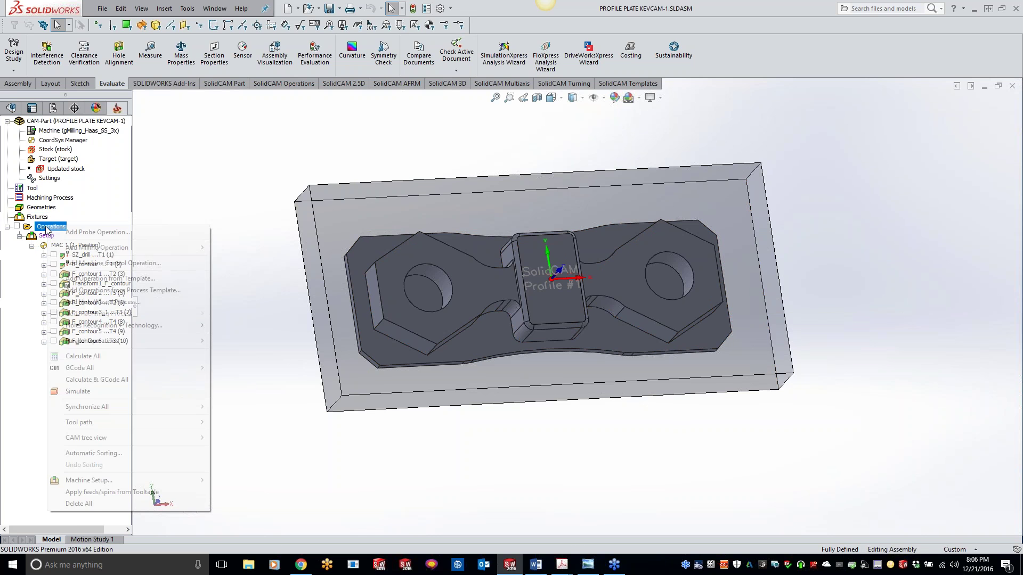
click(122, 394)
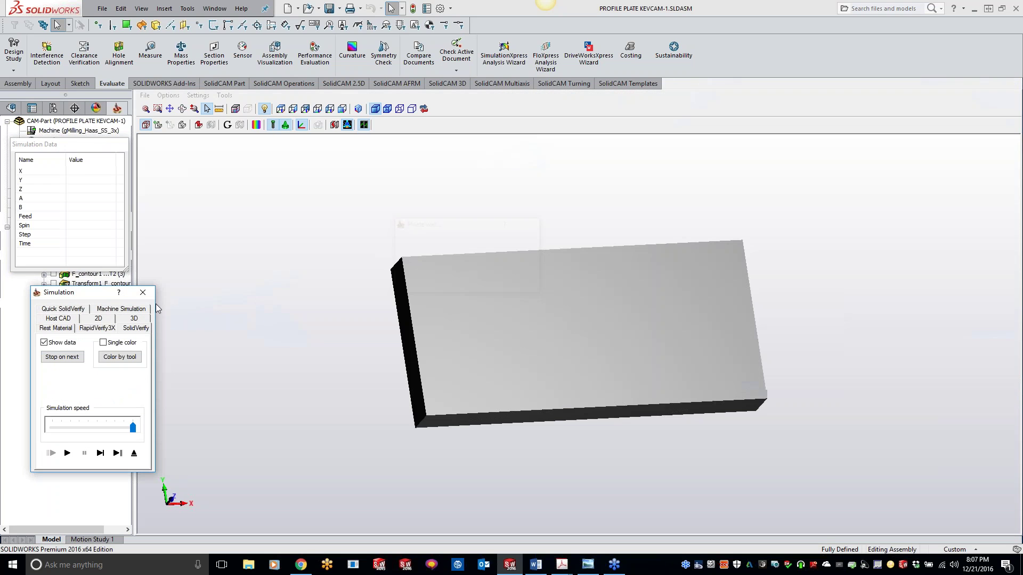
click(67, 453)
drag(133, 427, 105, 427)
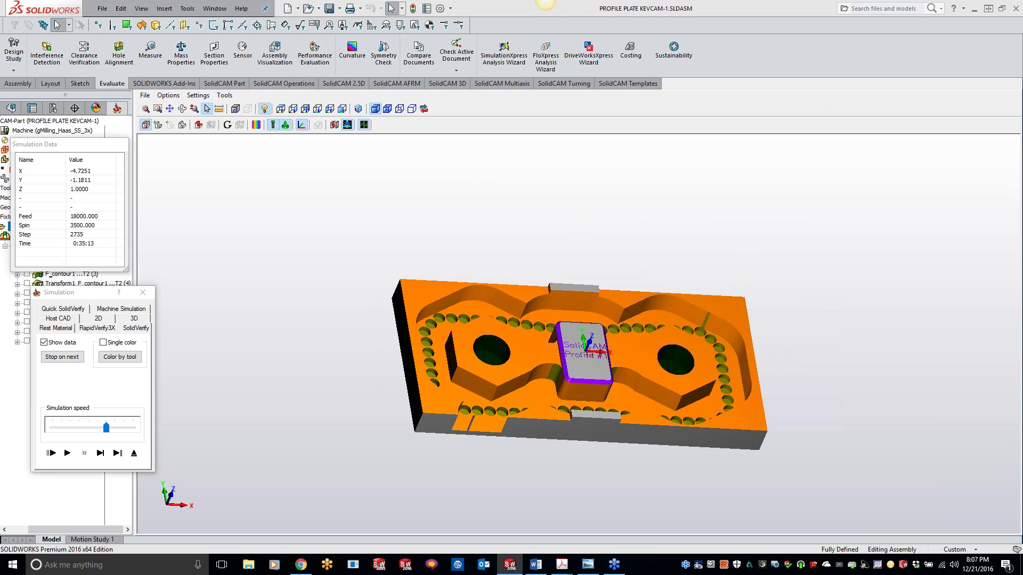
middle_drag(547, 341, 551, 354)
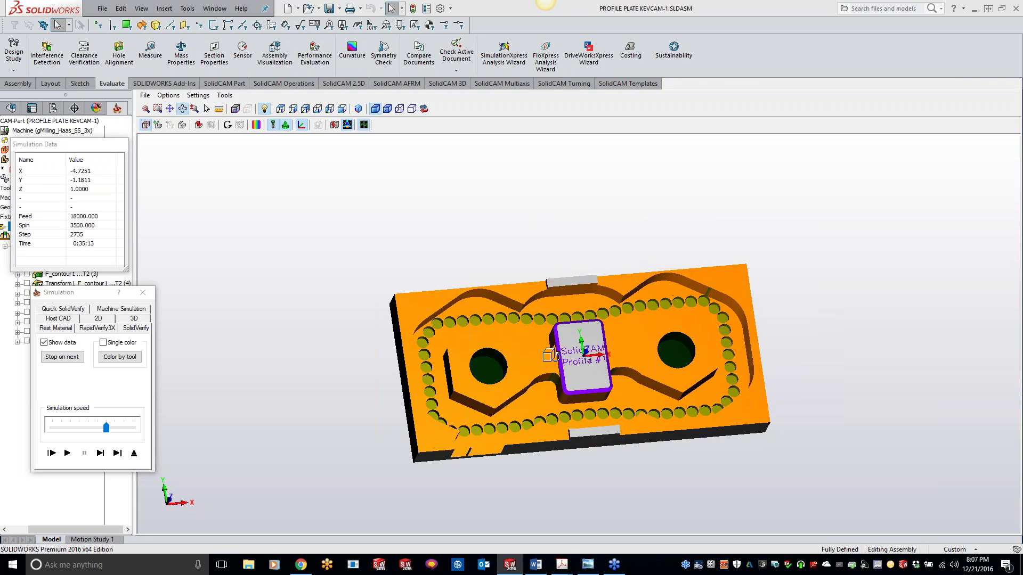
click(143, 292)
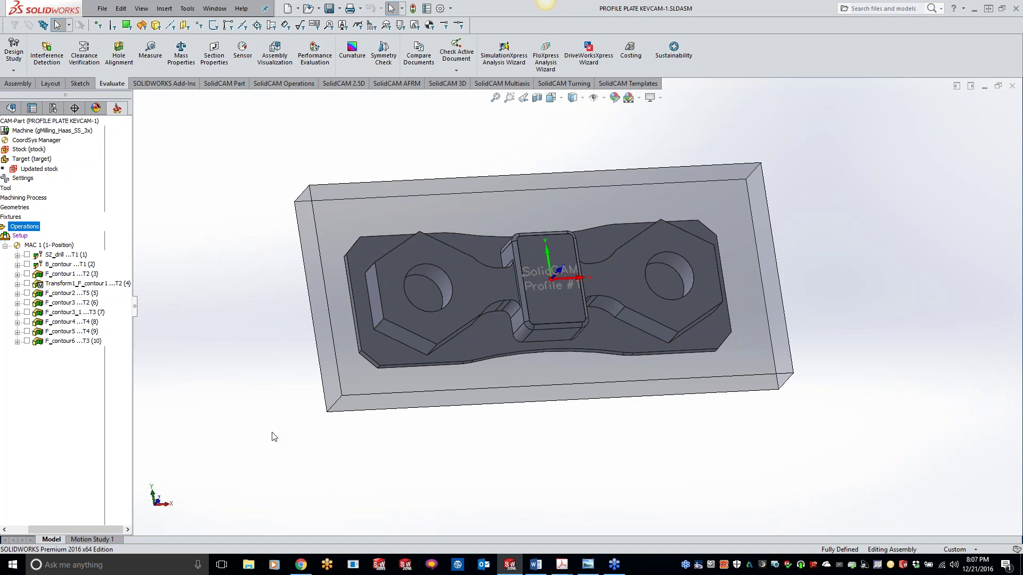
Close the current CAM-Part and open the recent CAM-Part PROFILE PLATE KEVCAM-2.
right_click(61, 122)
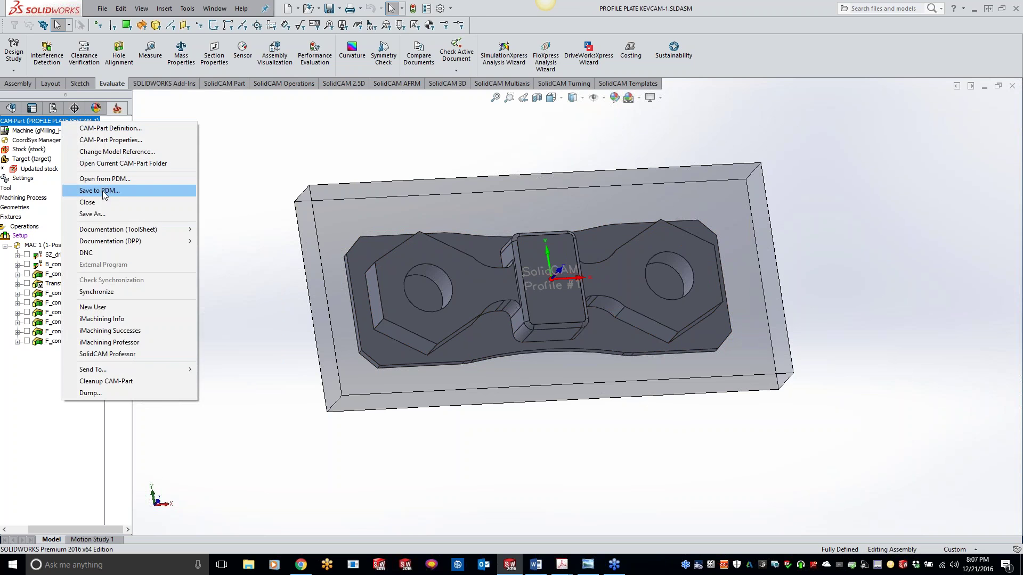
click(101, 203)
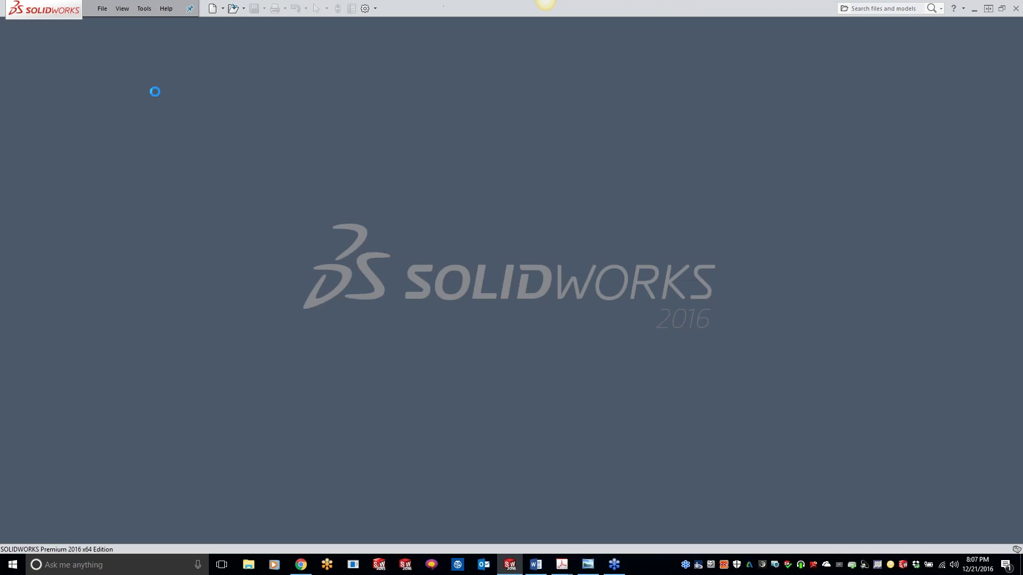
click(142, 11)
mouse_move(170, 53)
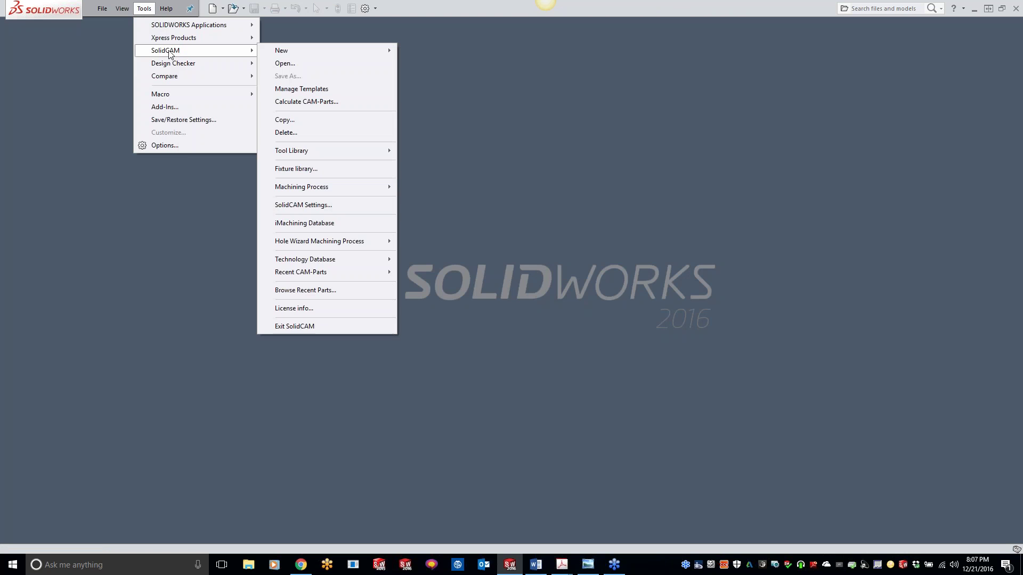
mouse_move(341, 273)
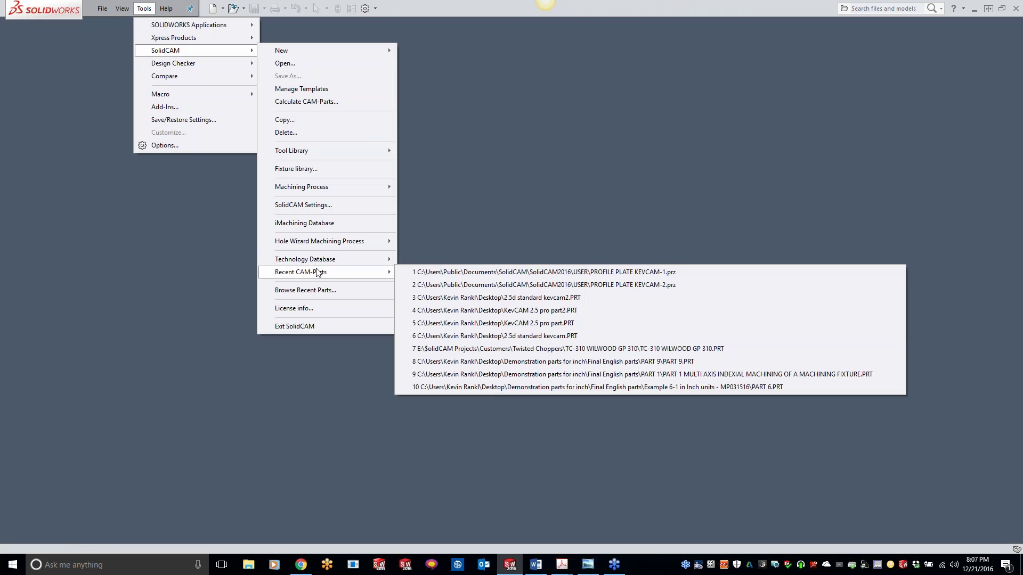
click(462, 284)
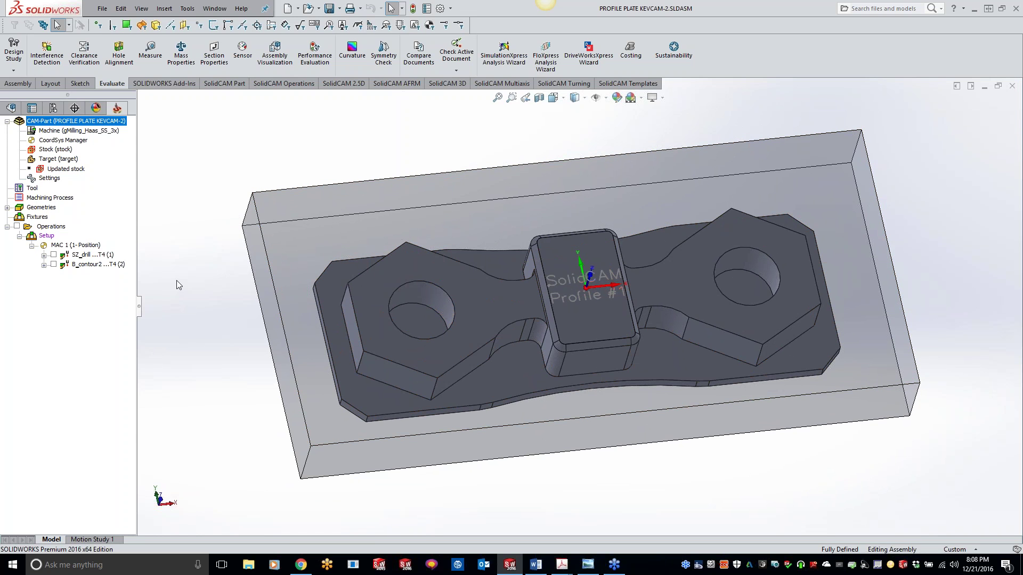
Add a 3D iMachining operation after B_contour2 and set its technology to 3D Prismatic.
right_click(84, 267)
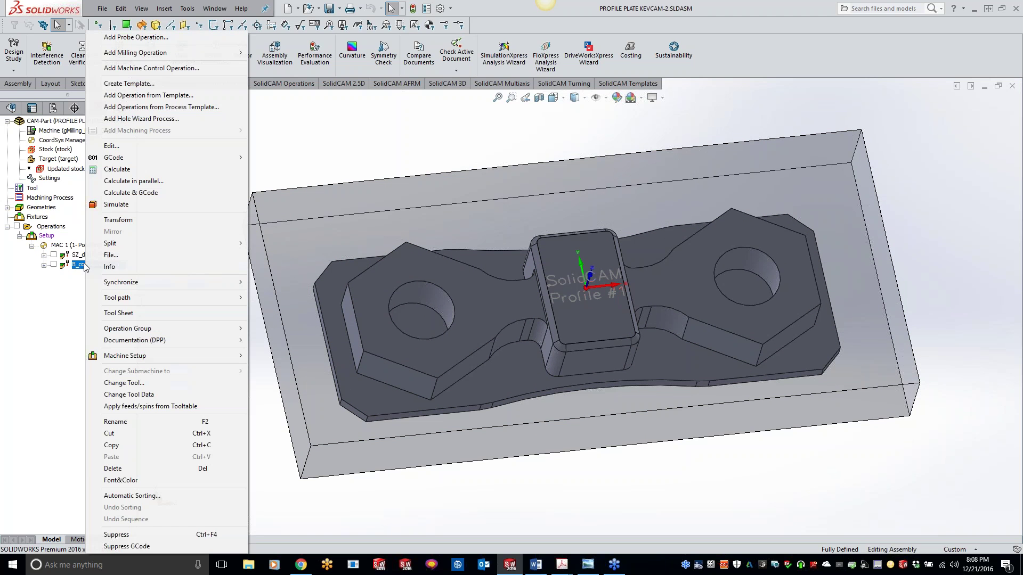
mouse_move(153, 53)
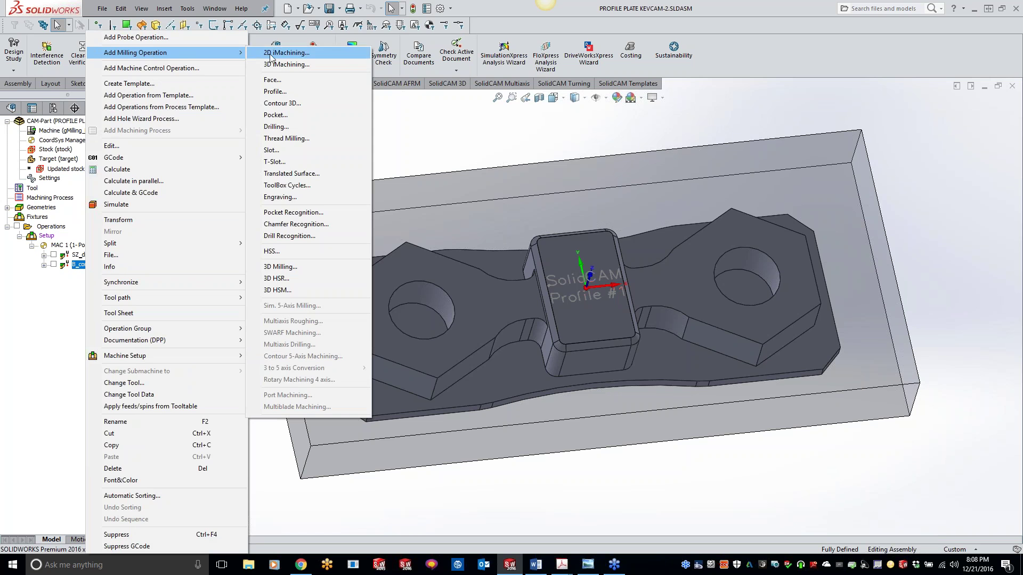
click(286, 64)
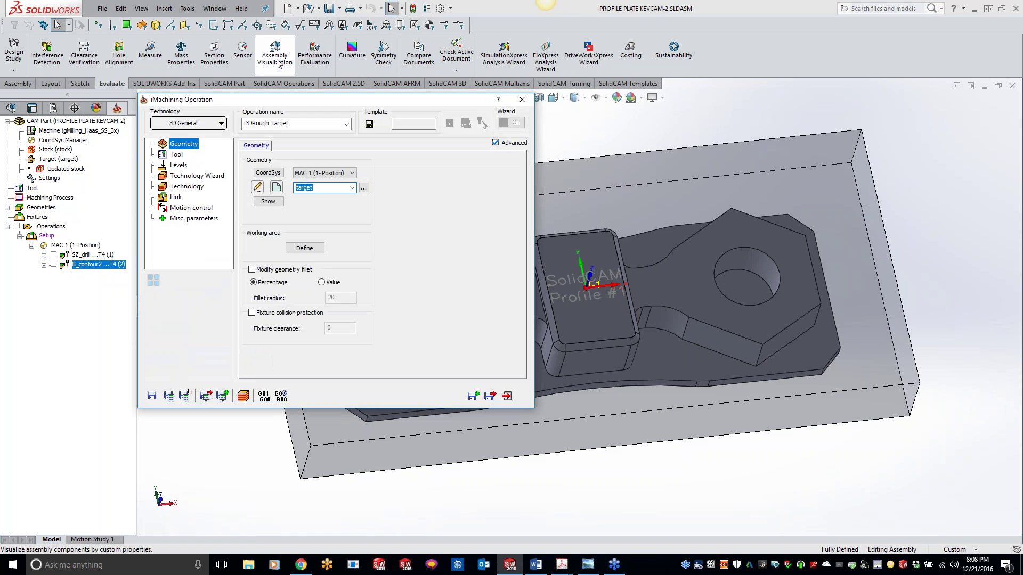
click(205, 127)
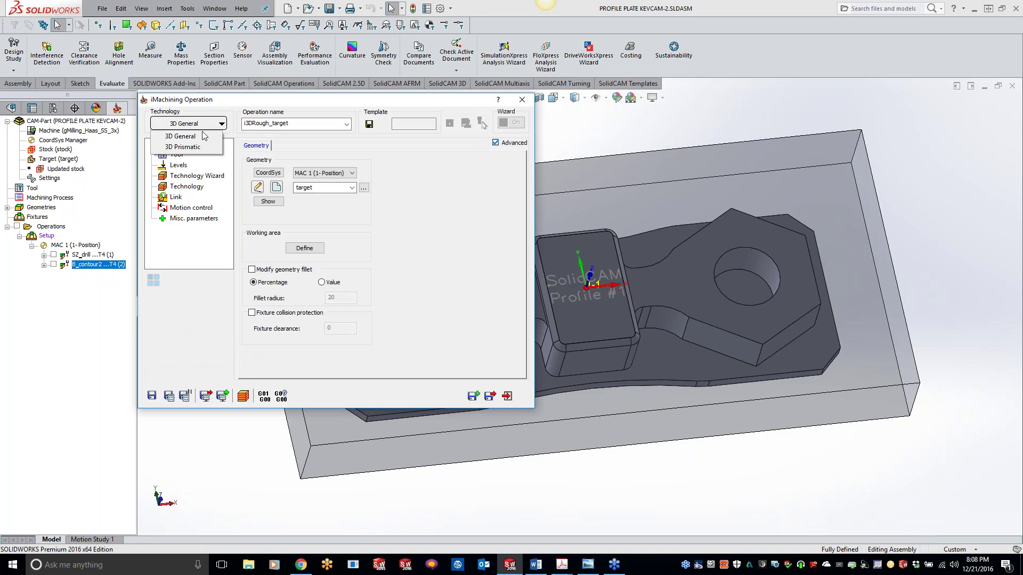
click(176, 143)
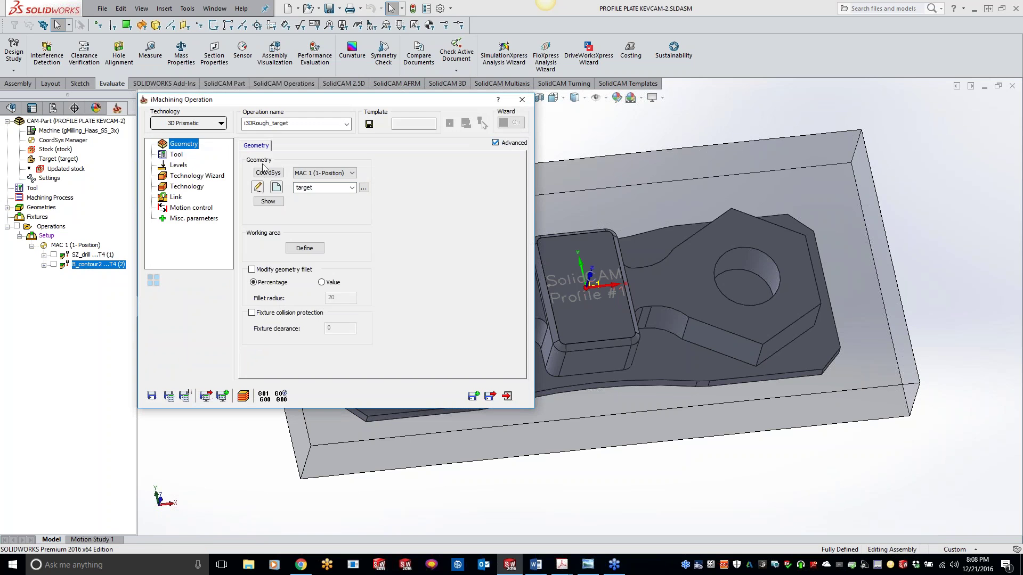
Compare the available end mills, assign tool 2 with 0.375 inch diameter to the iMachining operation, and save and calculate it.
click(177, 156)
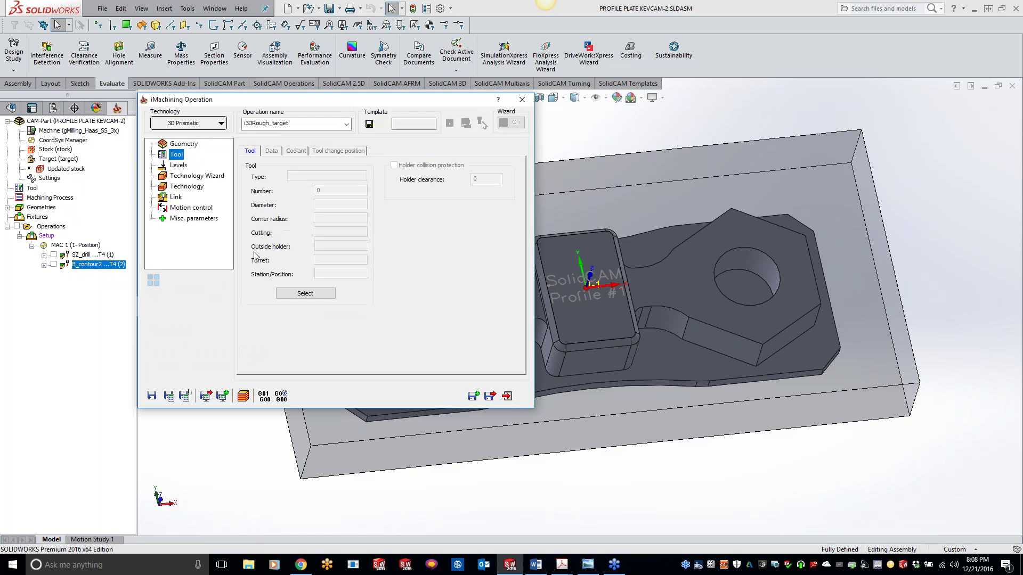
click(295, 291)
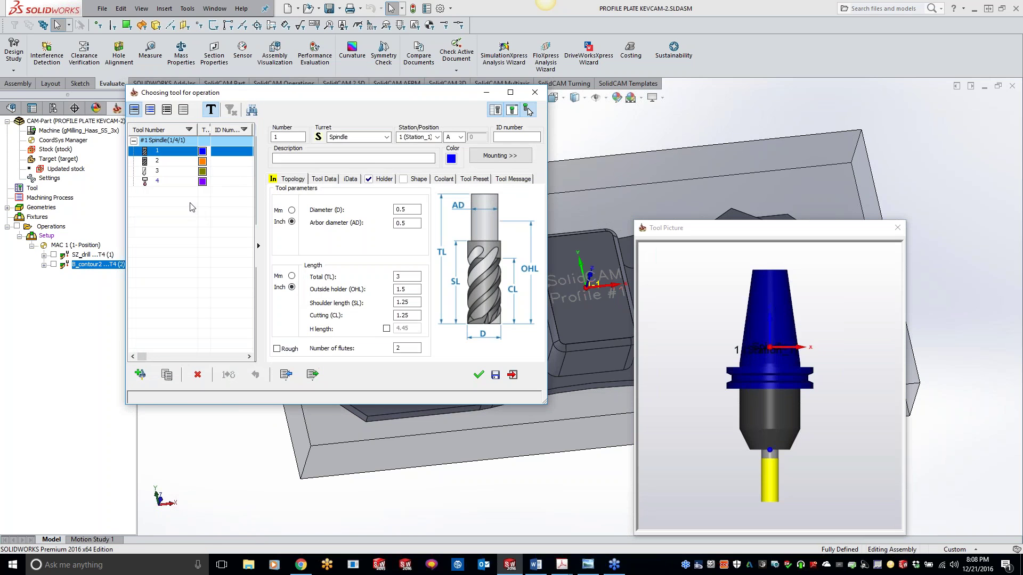
click(179, 160)
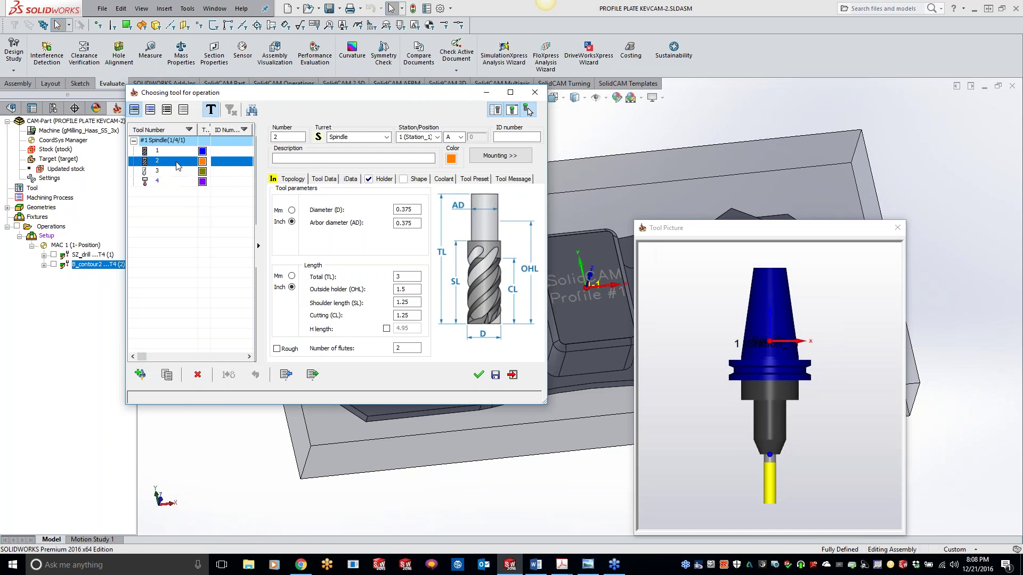
click(178, 154)
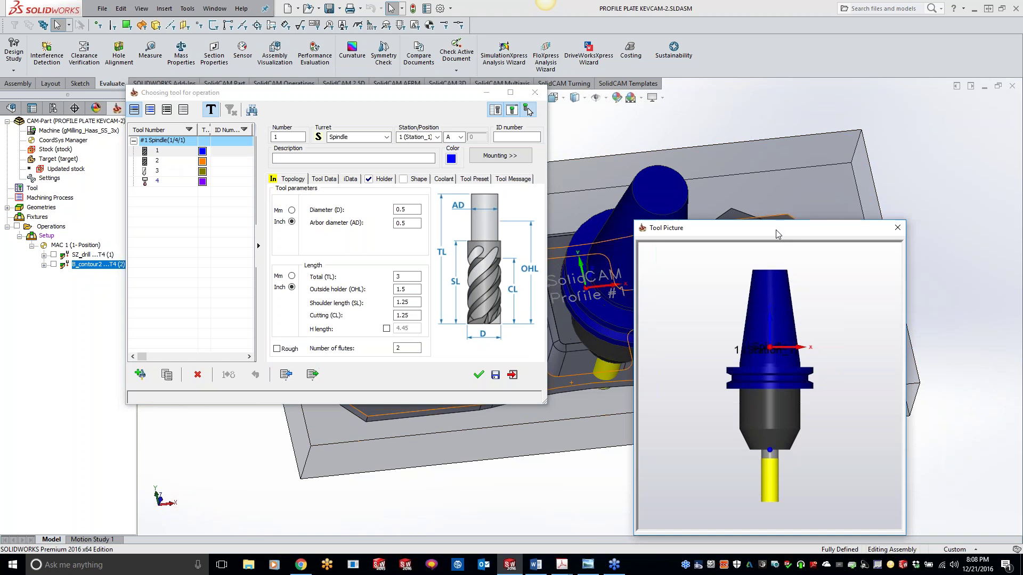
drag(775, 229, 962, 206)
middle_drag(686, 369, 613, 308)
click(613, 307)
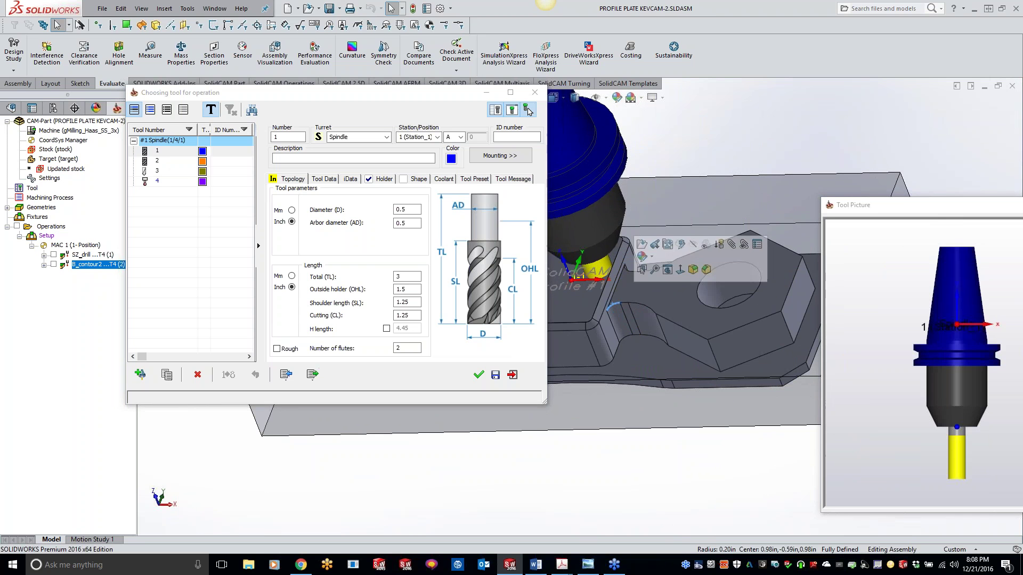
double_click(176, 160)
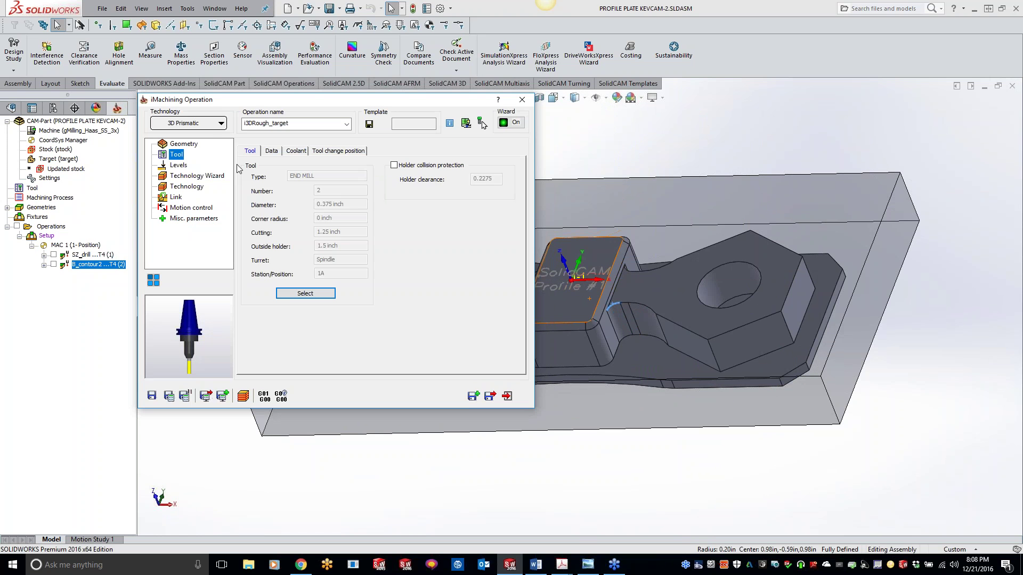
click(169, 395)
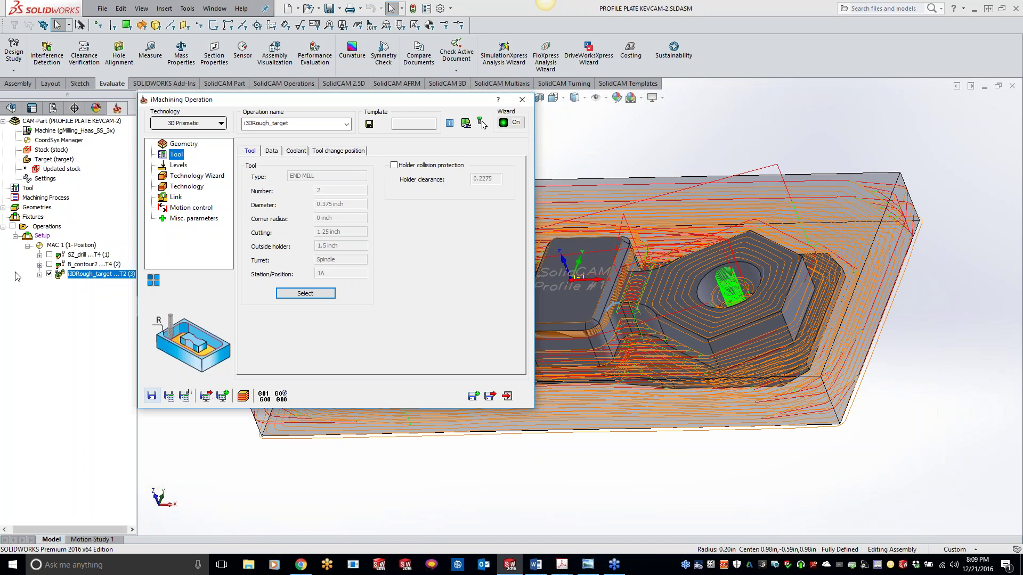
Check the operation's wall and floor offsets, run its SolidVerify simulation at a higher speed and exit the simulation.
click(187, 187)
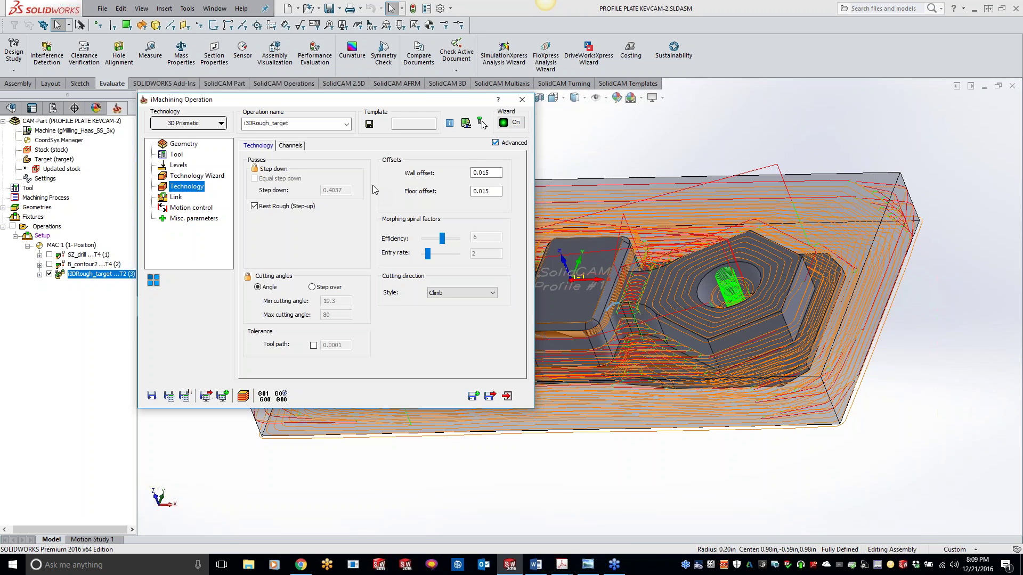
click(483, 191)
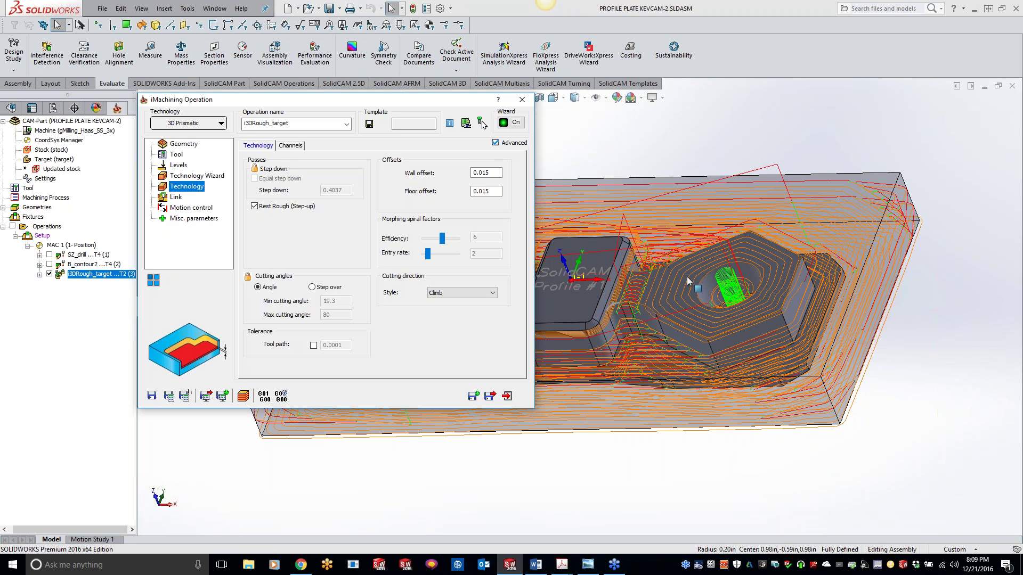
click(248, 397)
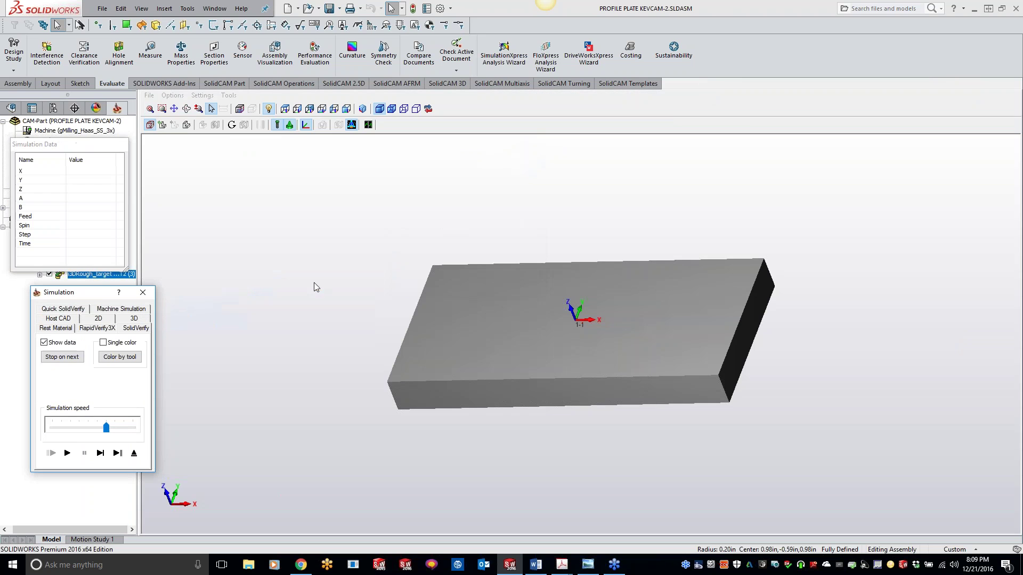
mouse_move(106, 427)
mouse_down()
mouse_move(70, 428)
mouse_move(124, 428)
mouse_up()
click(67, 452)
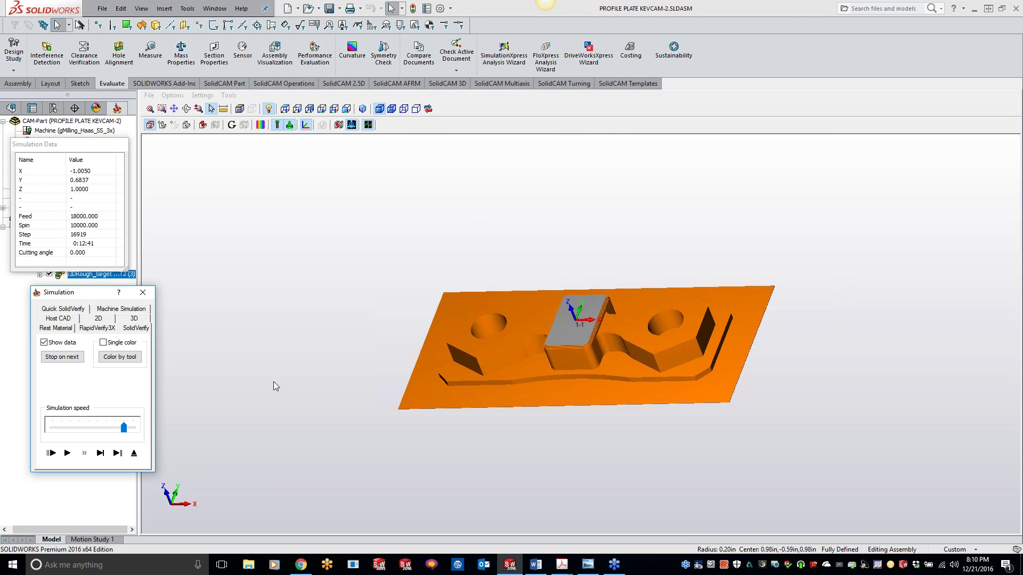
click(143, 293)
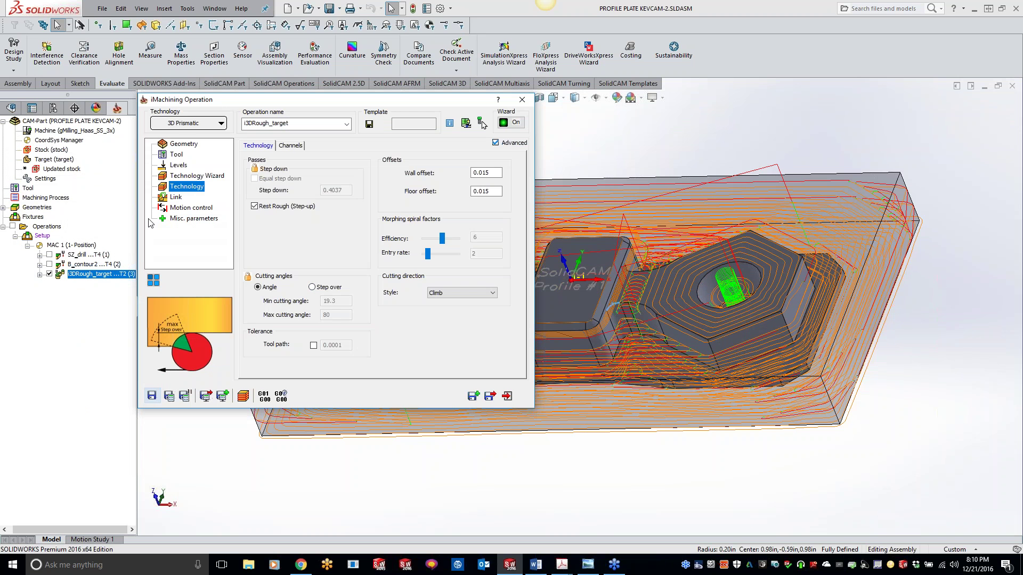
Set the iMachining operation's step down to user-defined with 1 step, and save and calculate it.
click(183, 175)
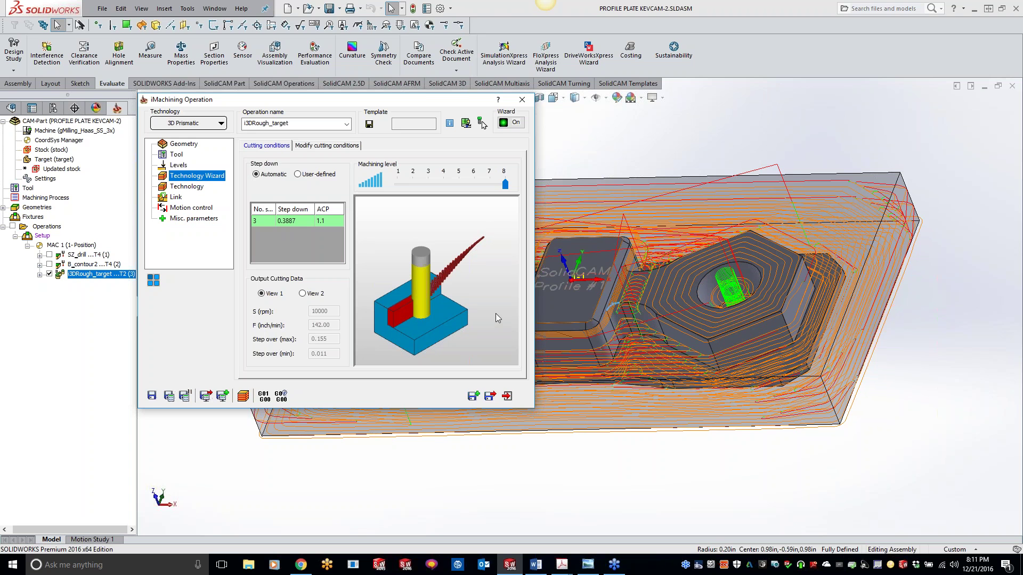
click(297, 174)
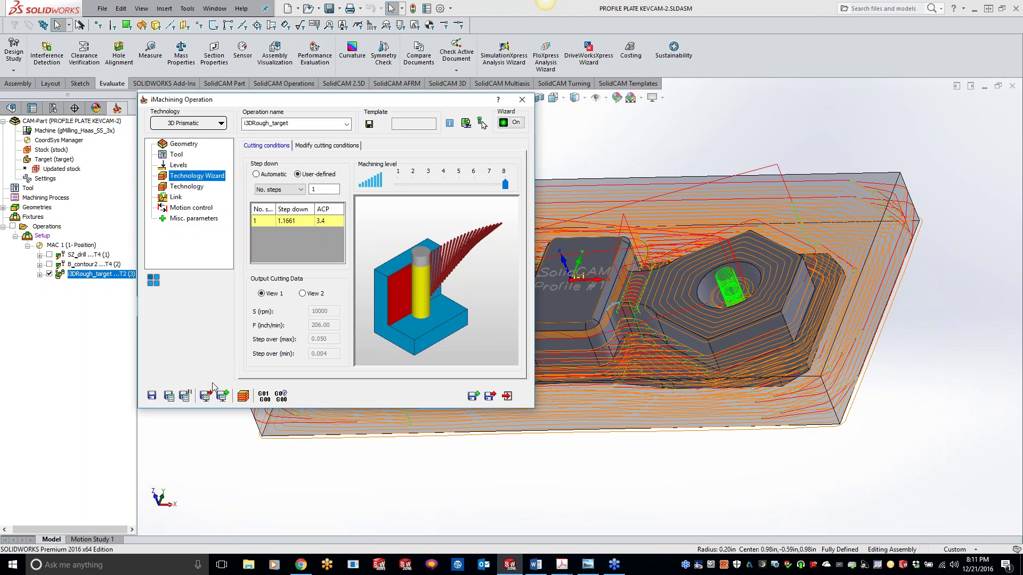
click(170, 396)
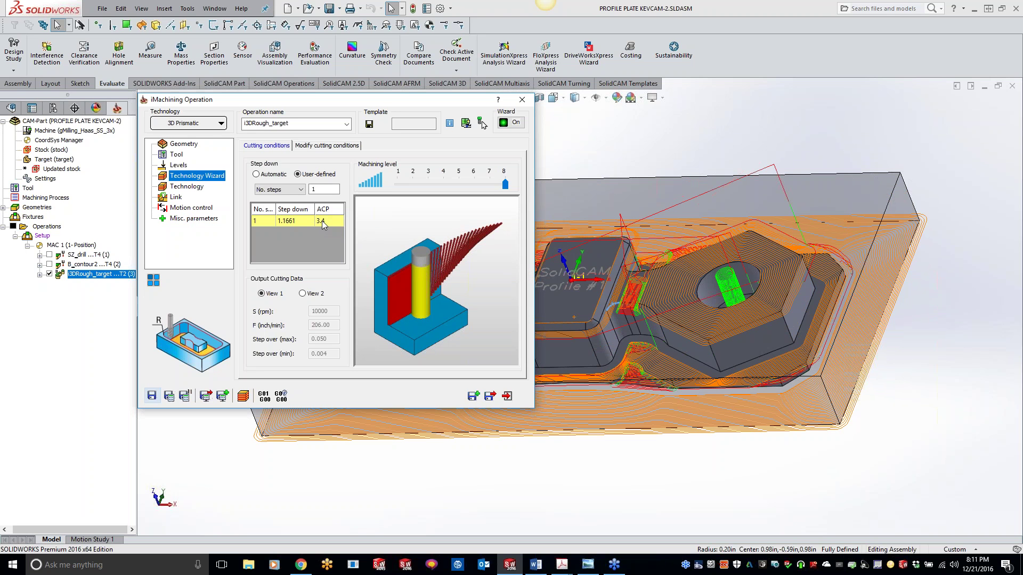
Run the recalculated roughing operation's SolidVerify simulation, exit it, inspect the tool path around the central boss and close the operation.
click(206, 395)
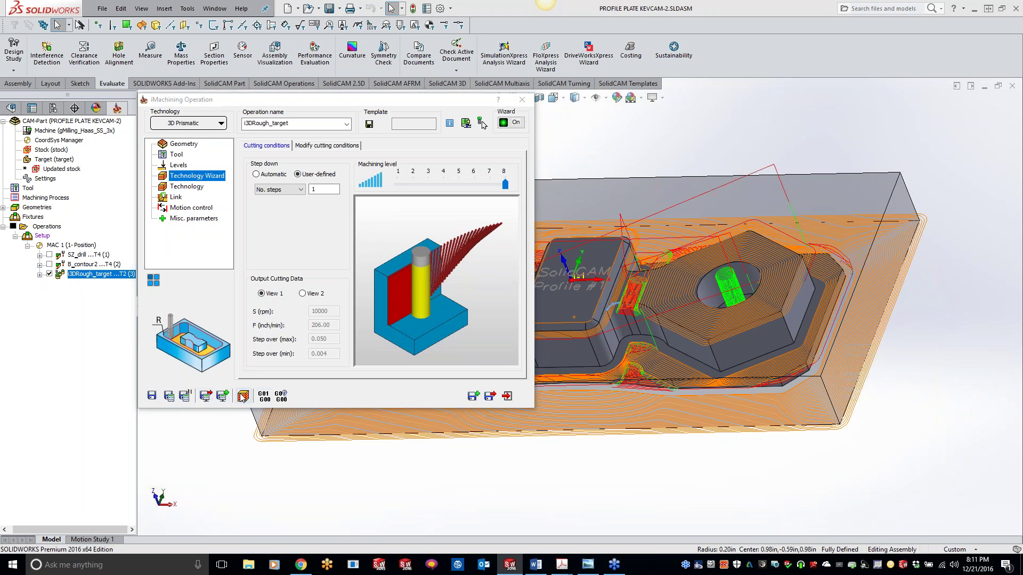
click(135, 308)
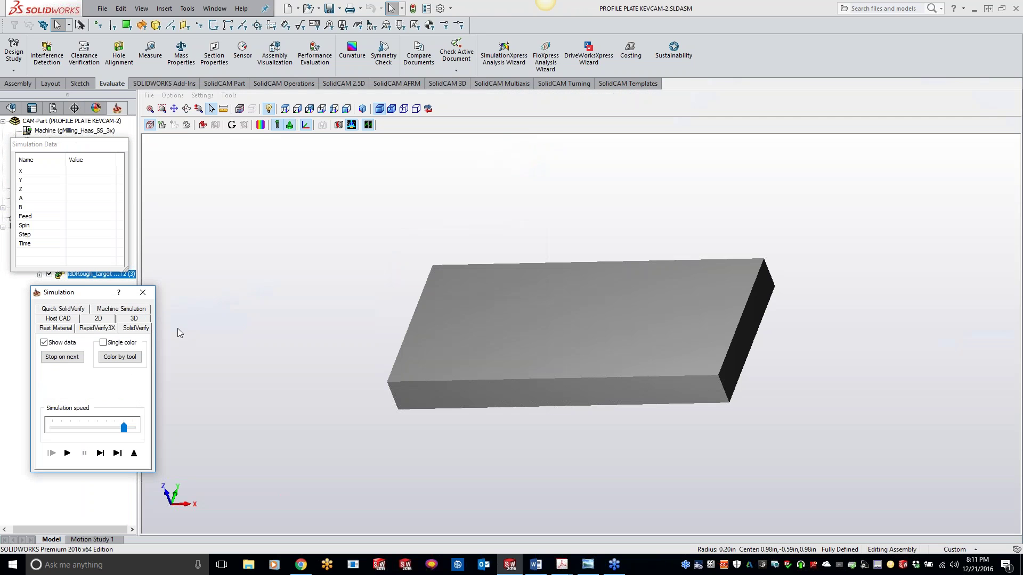
click(68, 455)
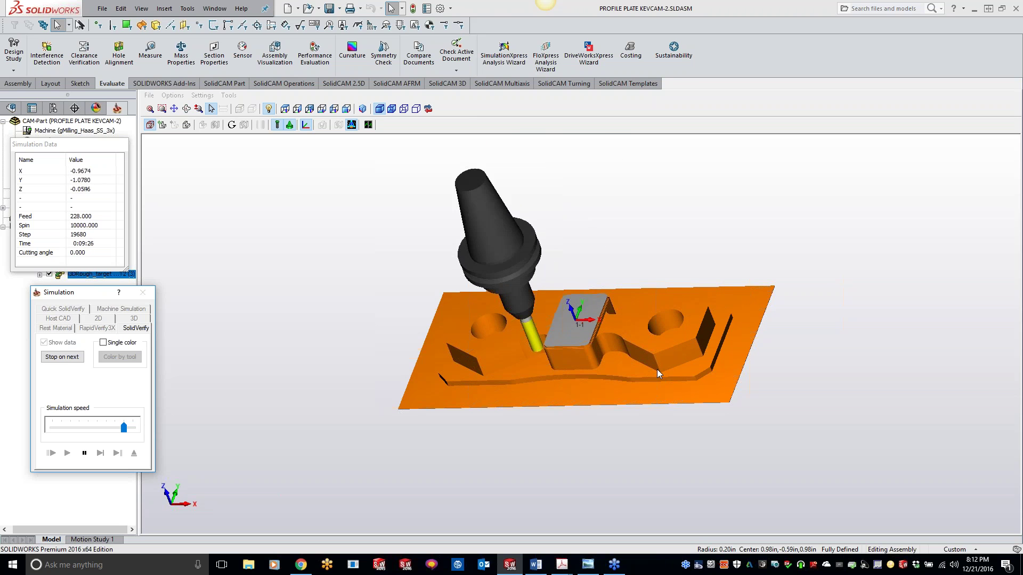
click(143, 292)
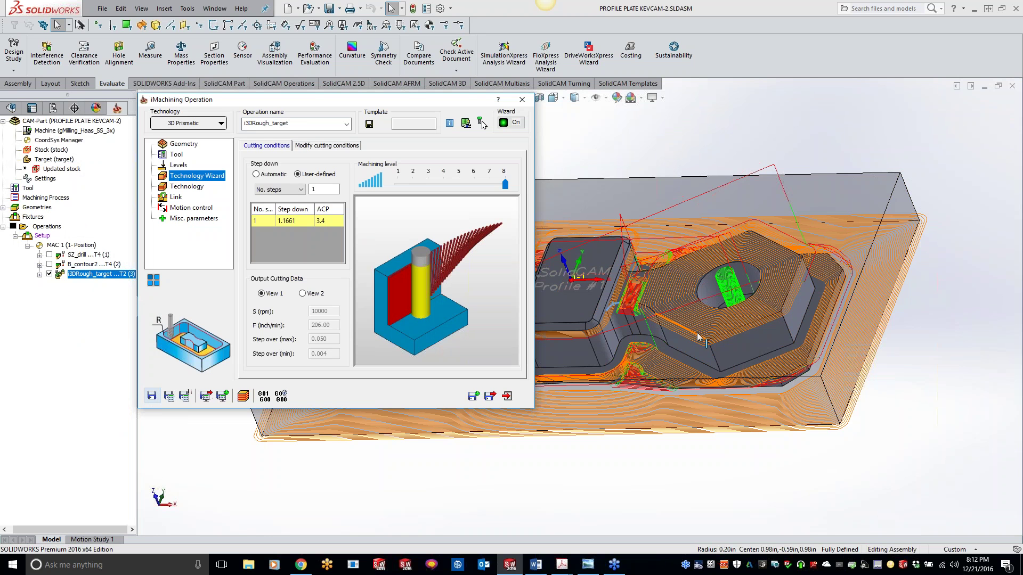
scroll(702, 309, down, 5)
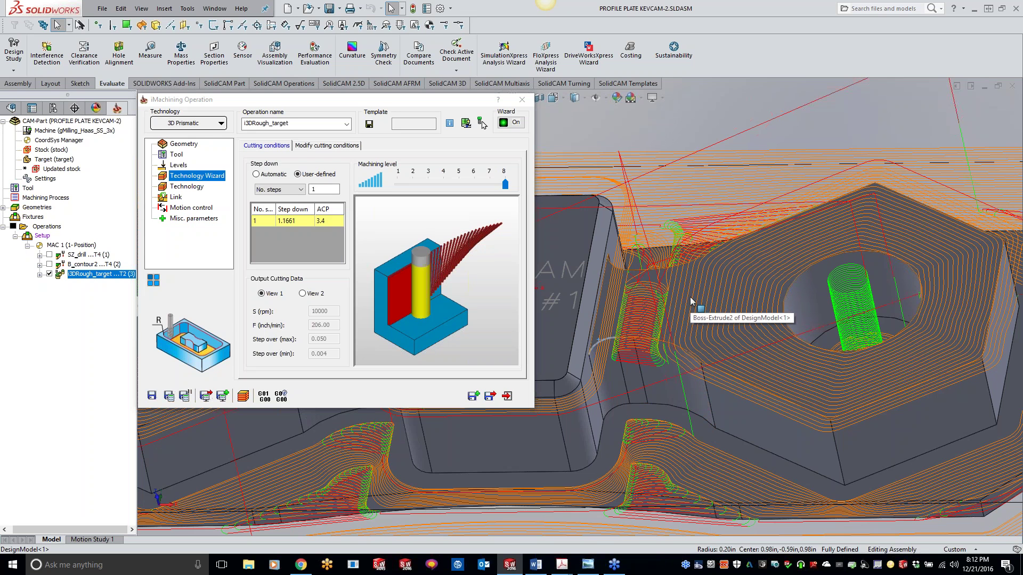
click(522, 100)
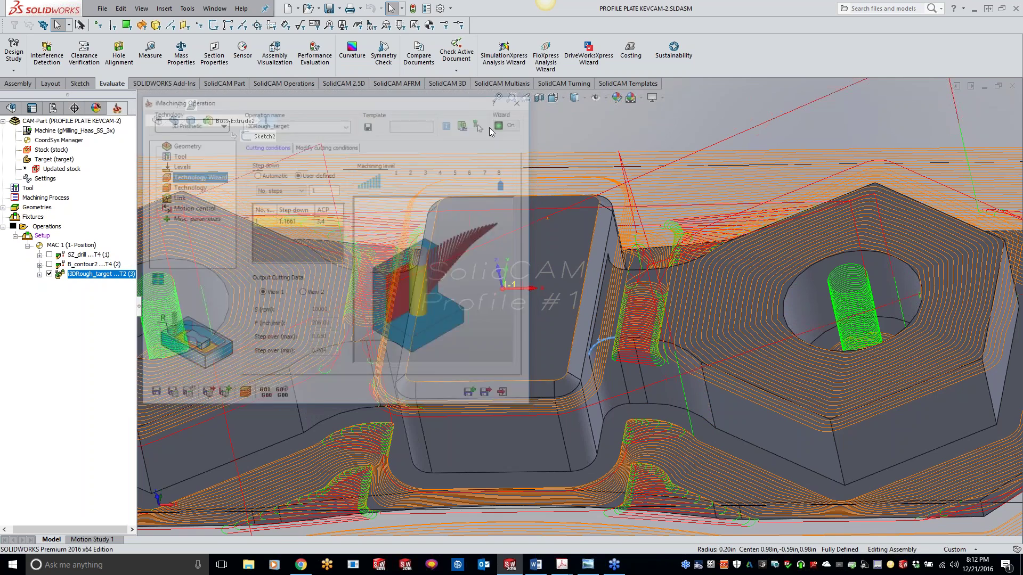
scroll(564, 318, up, 5)
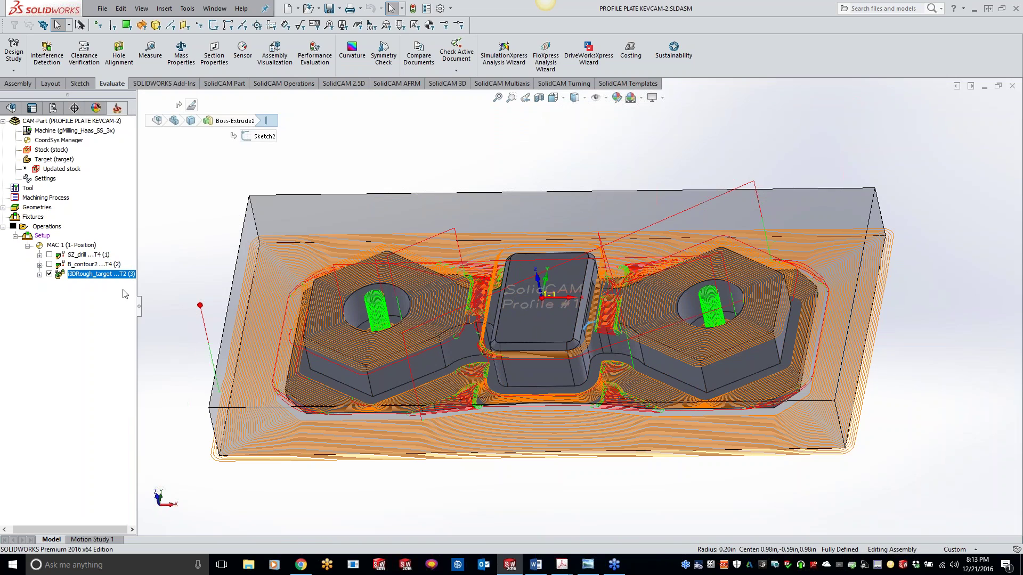
Add a 3D HSM operation after i3DRough_target and set its technology to Horizontal machining.
right_click(118, 279)
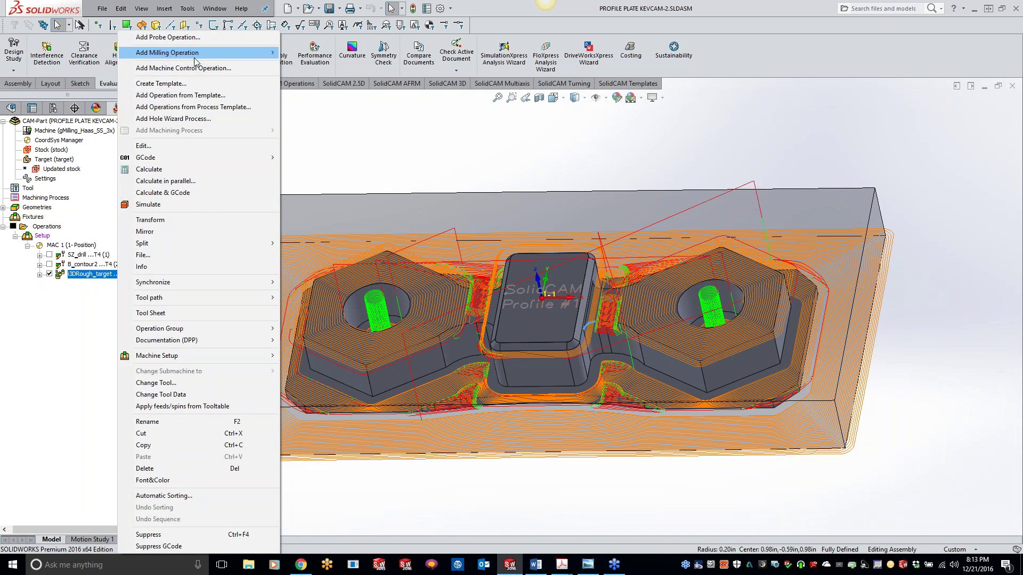
mouse_move(269, 52)
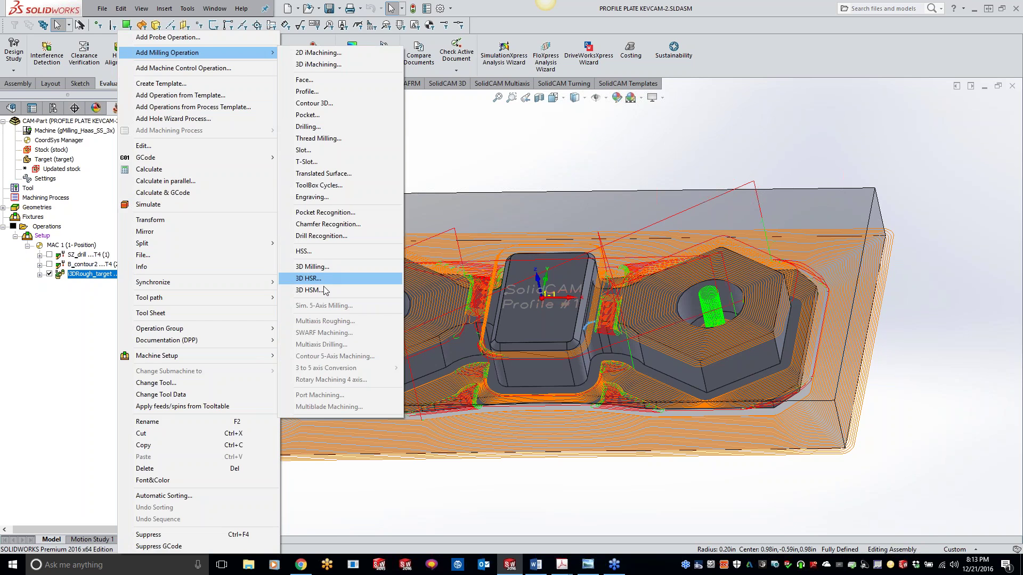
click(319, 290)
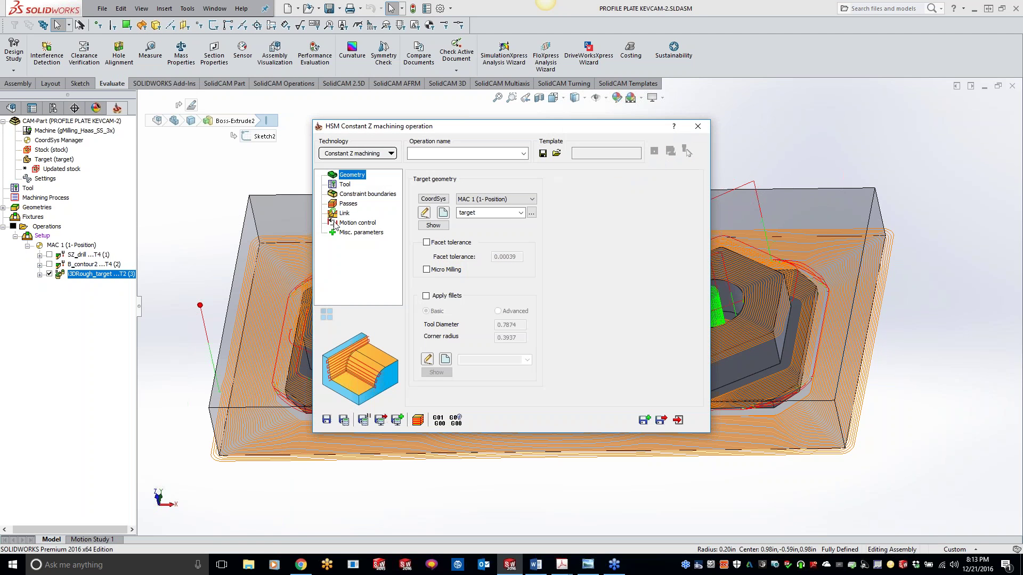
click(356, 154)
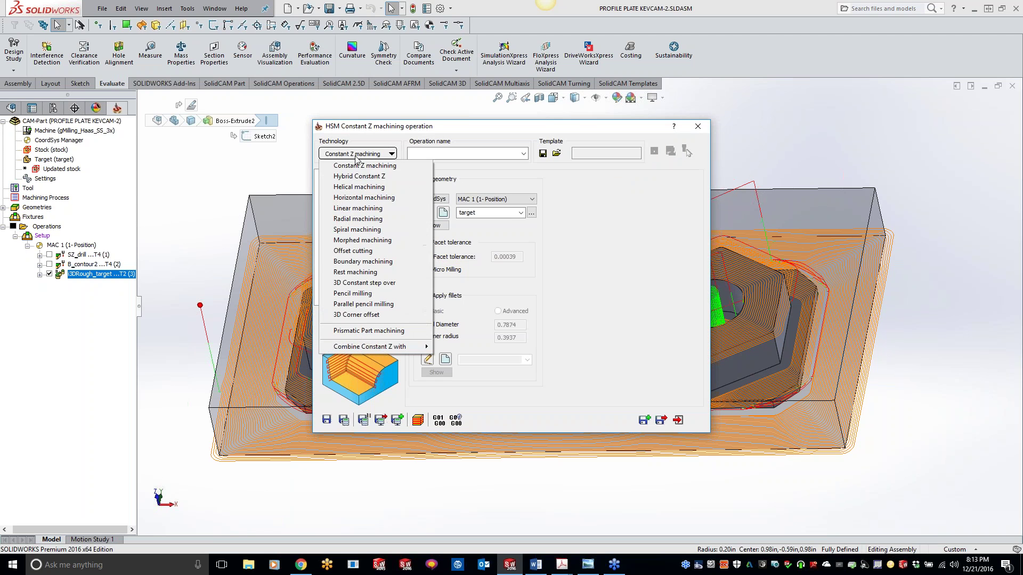
click(364, 199)
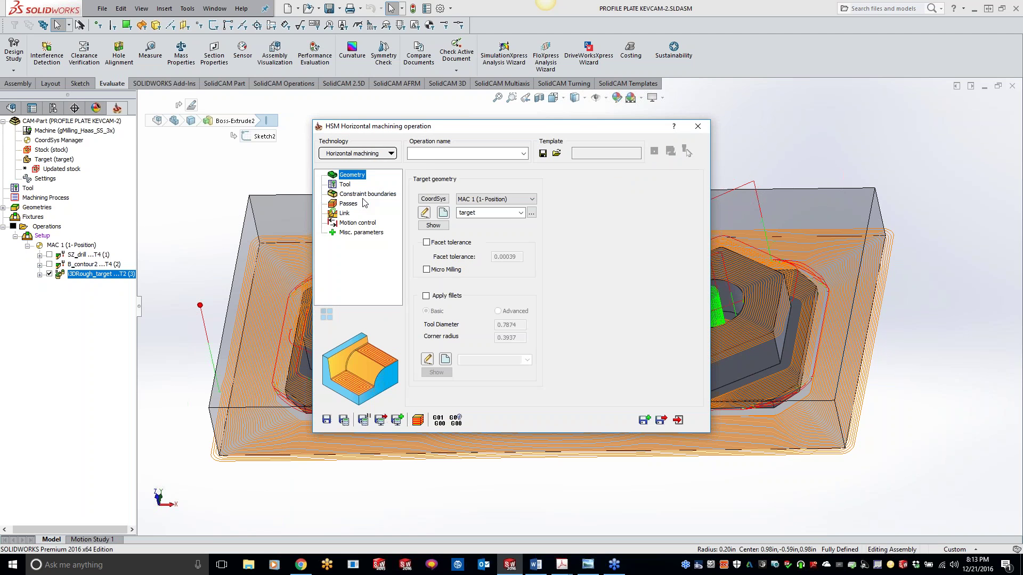
Assign end mill tool 2 with 0.375 inch diameter to the Horizontal machining operation, and save and calculate it.
click(345, 185)
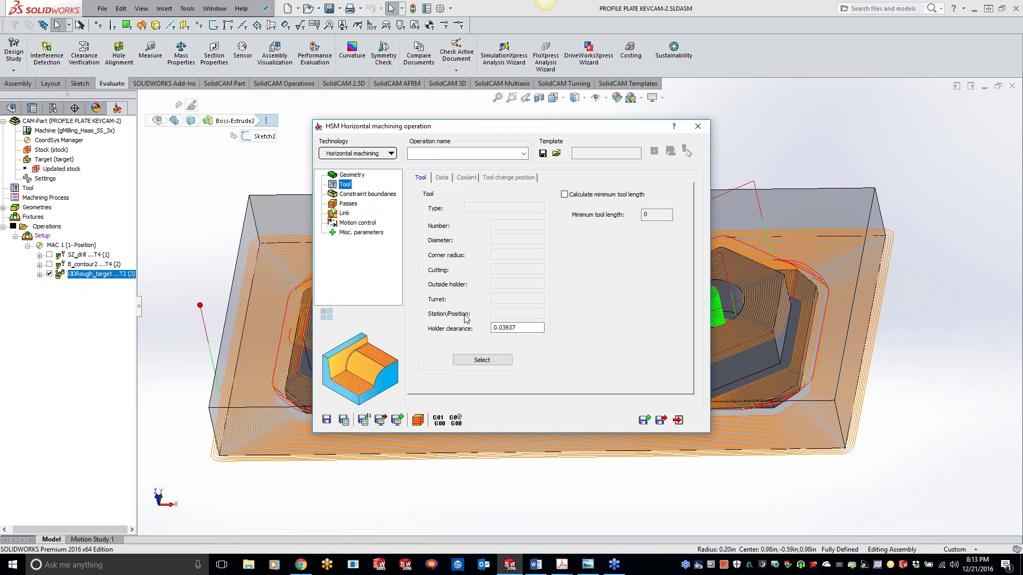
click(473, 358)
click(164, 152)
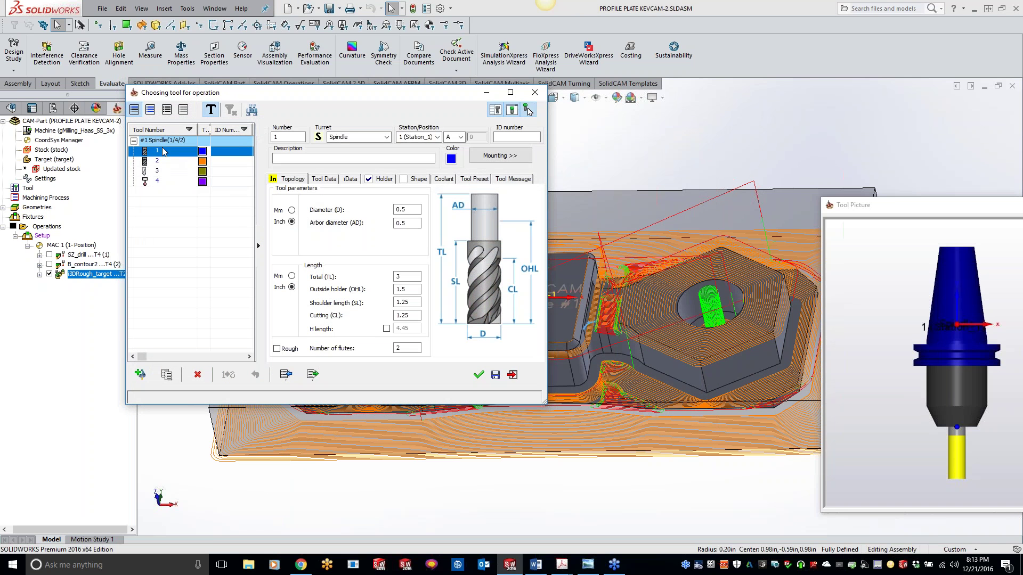
double_click(160, 161)
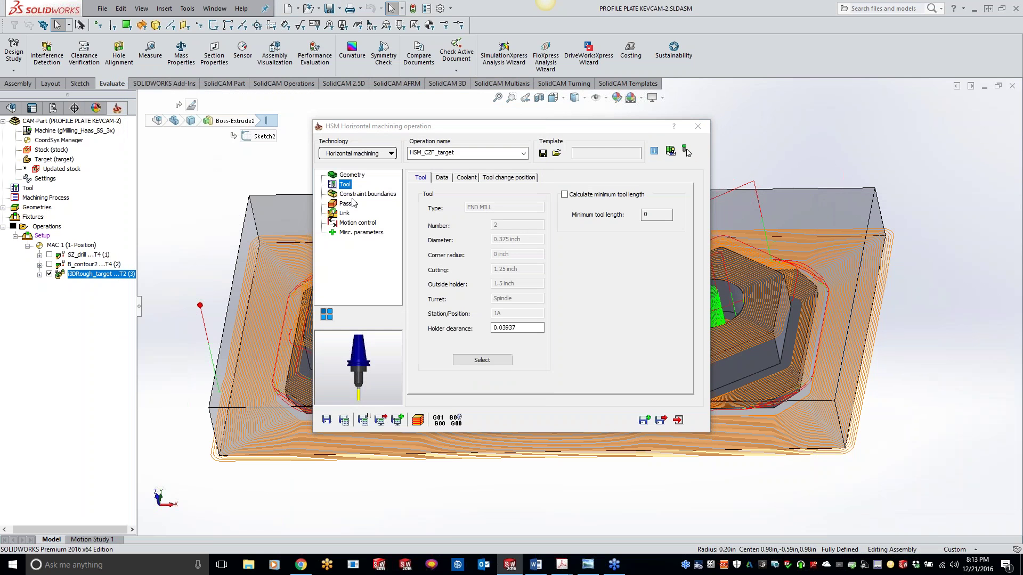
click(344, 420)
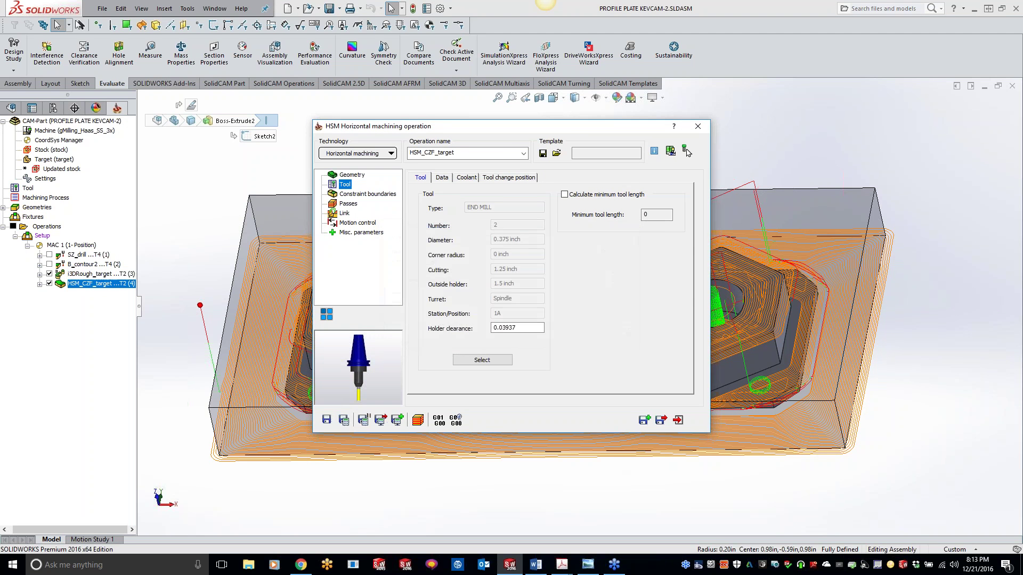
Hide the i3DRough_target tool path and open the HSM operation's simulation to inspect its tool path on the central boss.
click(49, 274)
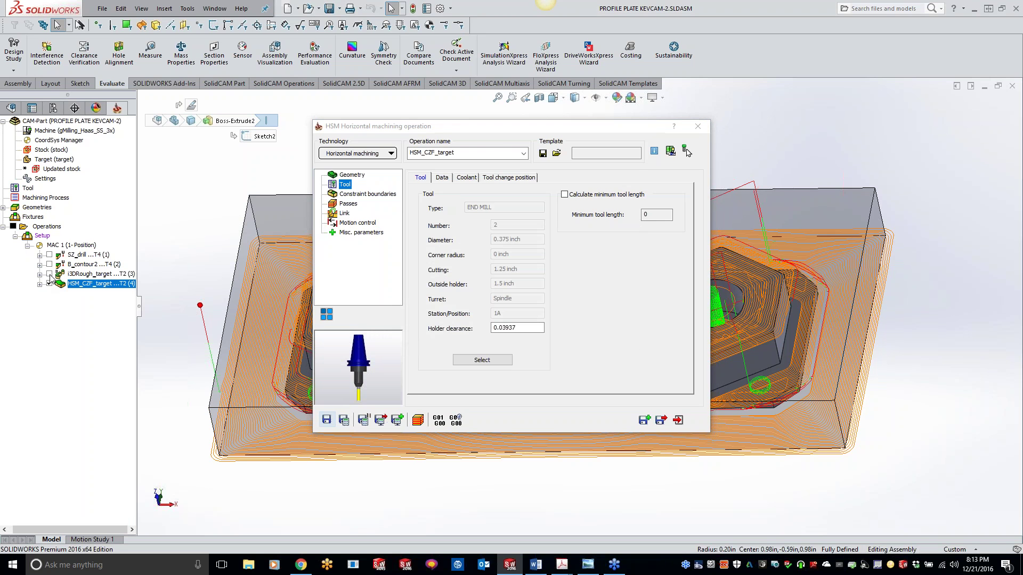
click(419, 422)
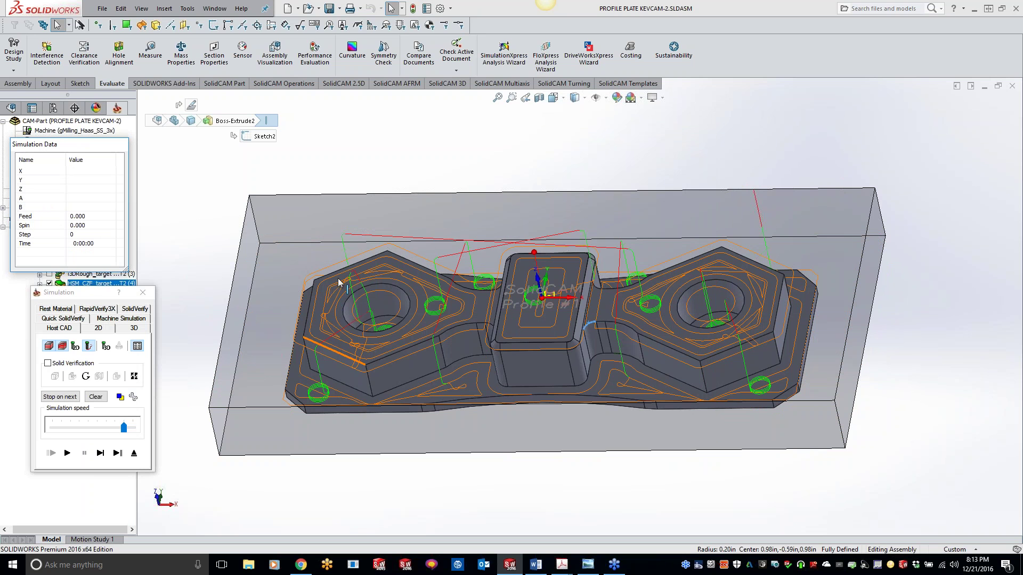
scroll(553, 290, down, 10)
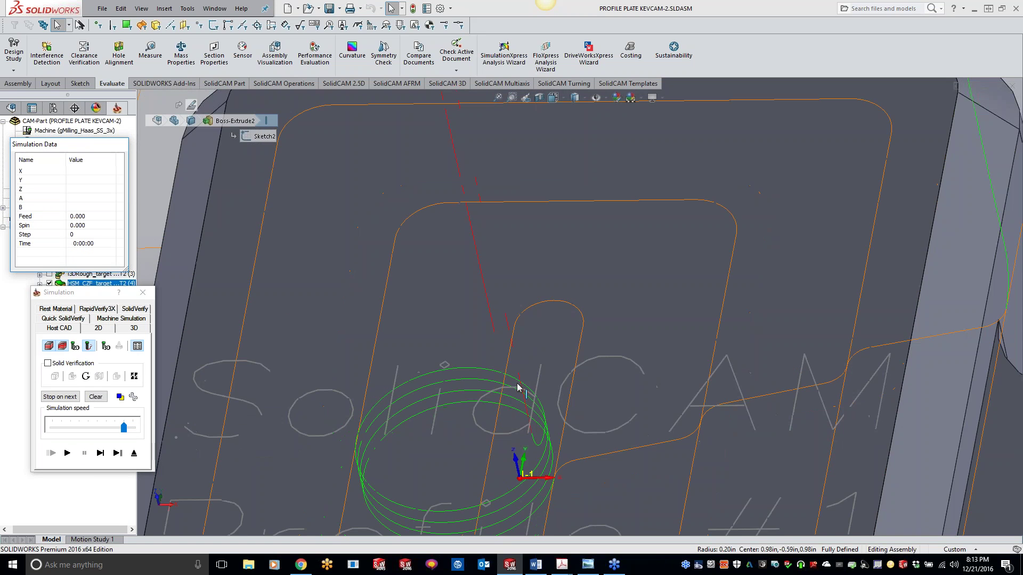
scroll(517, 388, up, 10)
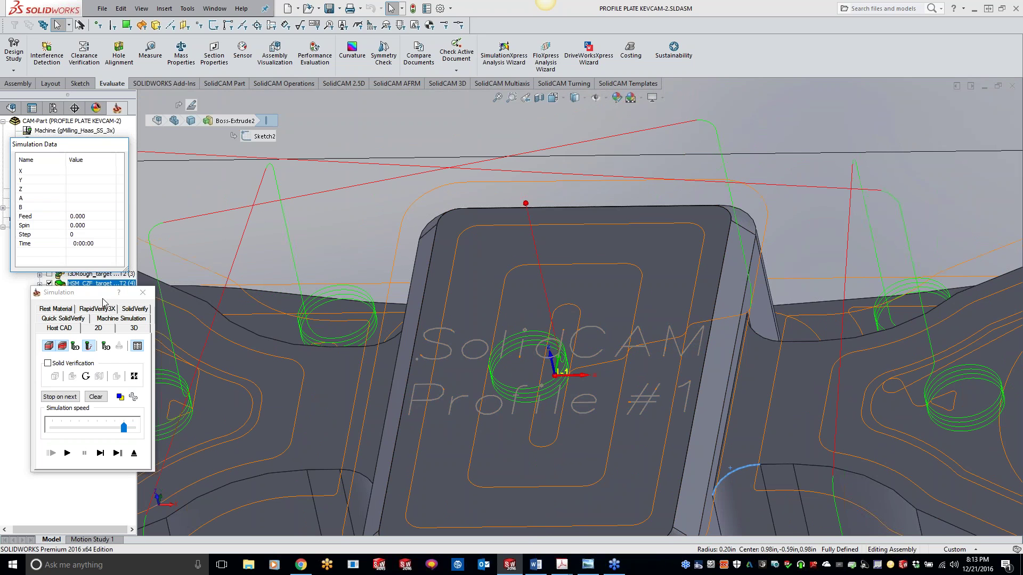
Run the Horizontal machining operation's SolidVerify simulation, inspect the machined floors, exit the simulation and close the operation.
click(135, 309)
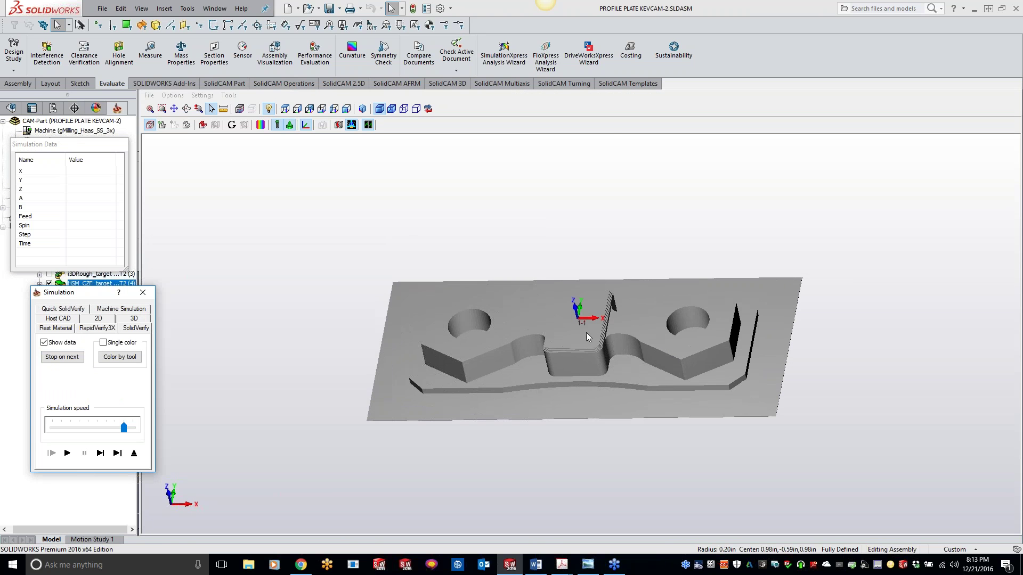
click(67, 453)
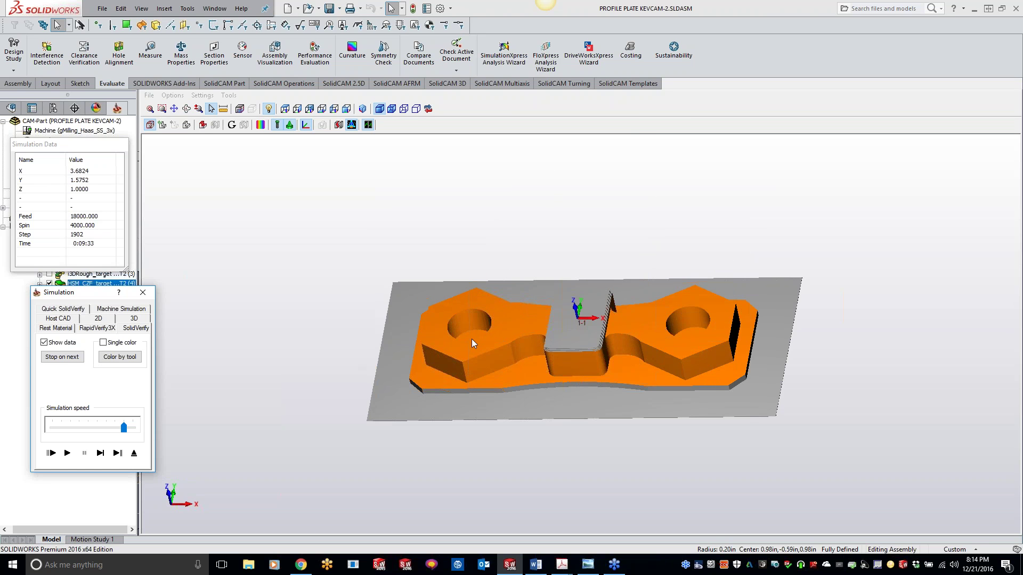
scroll(660, 312, up, 3)
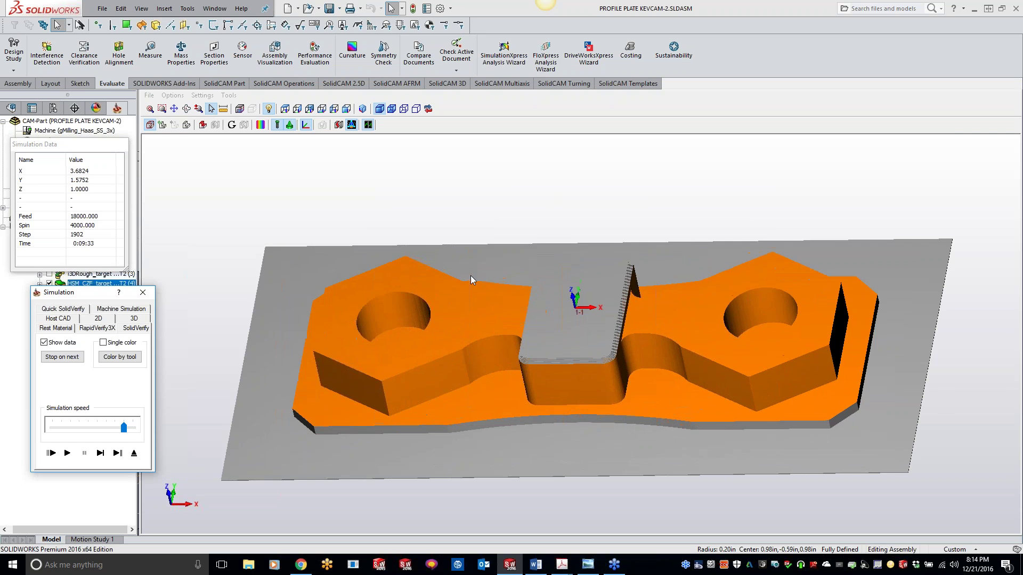
middle_drag(394, 276, 493, 275)
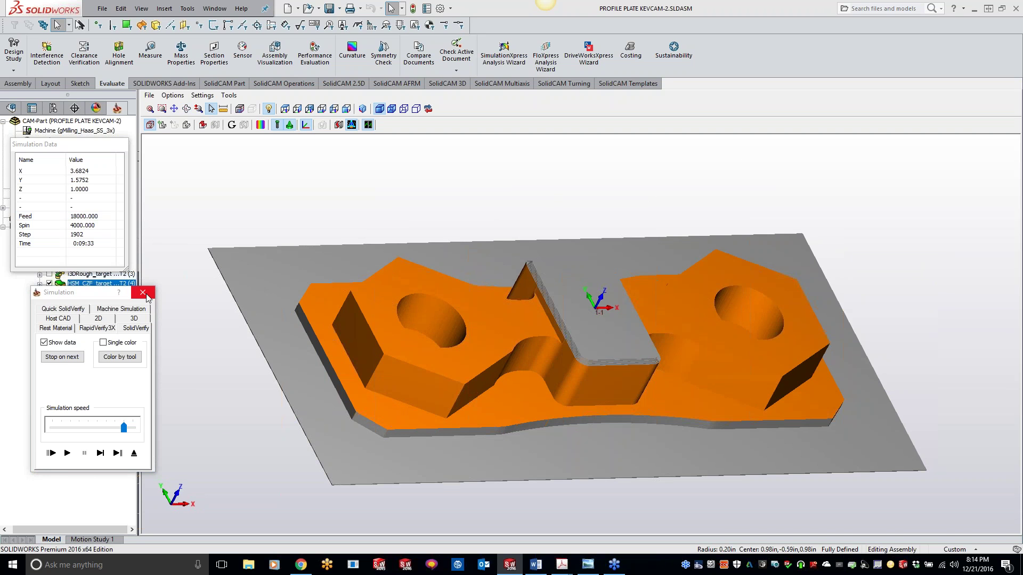
click(146, 296)
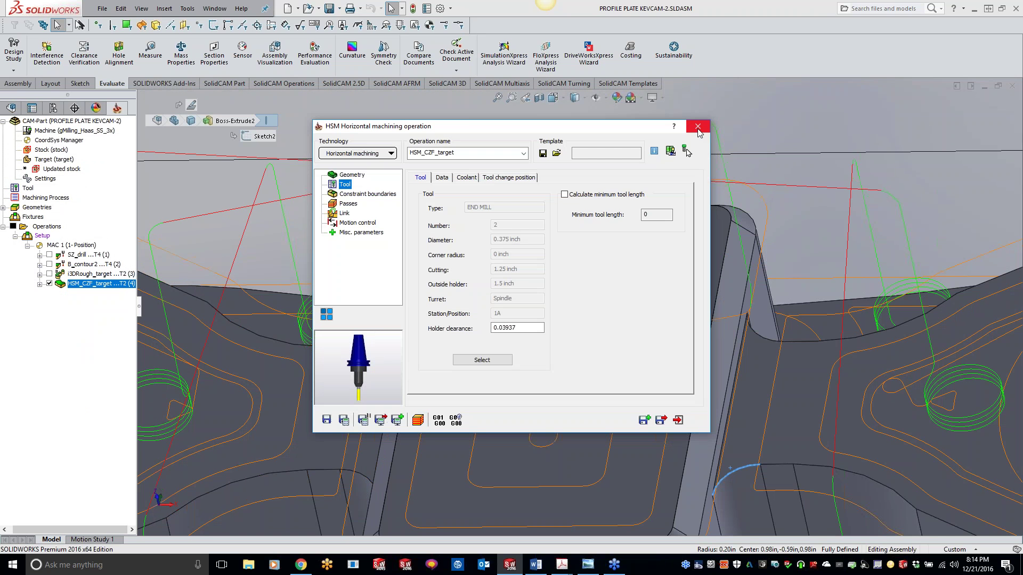
click(697, 126)
scroll(533, 354, up, 4)
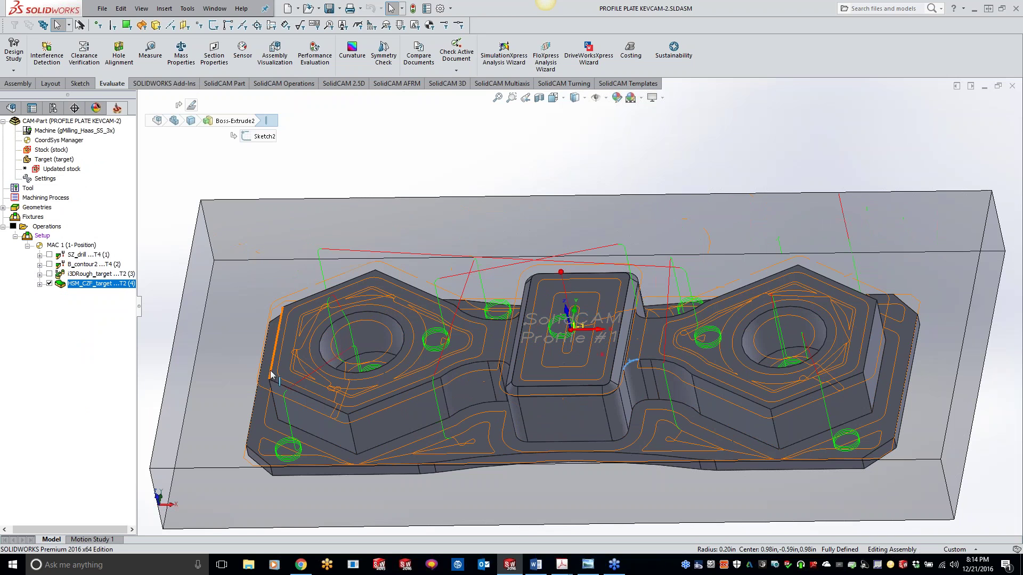
Hide the HSM_CZF_target tool path and inspect the bare plate's walls and central boss.
click(50, 283)
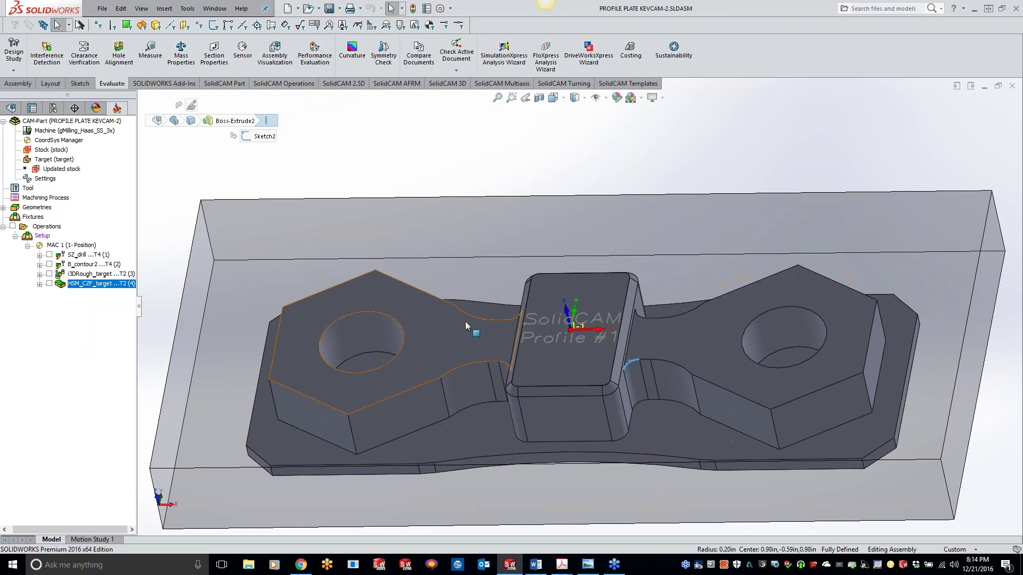
middle_drag(469, 329, 501, 336)
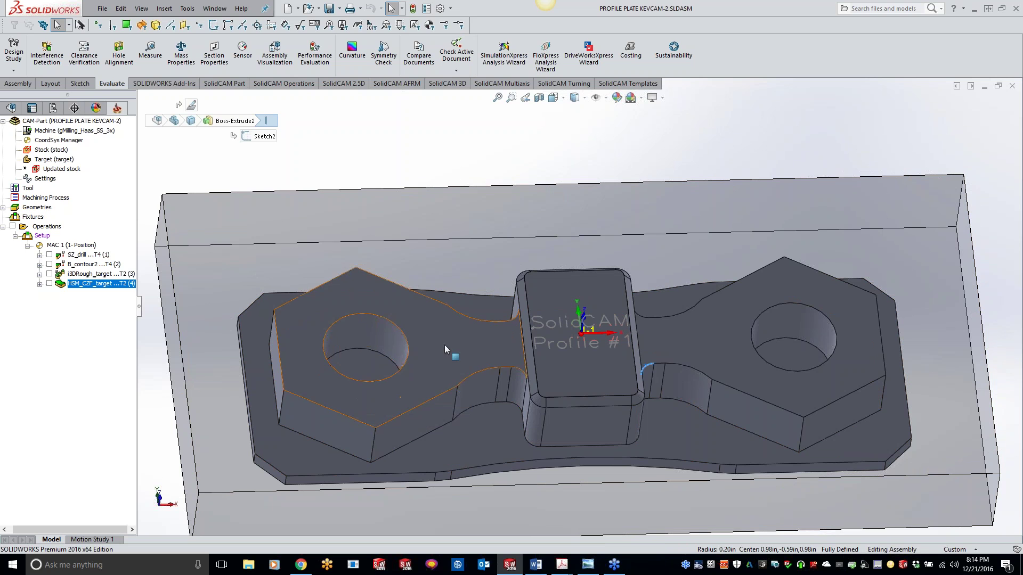
scroll(475, 341, up, 3)
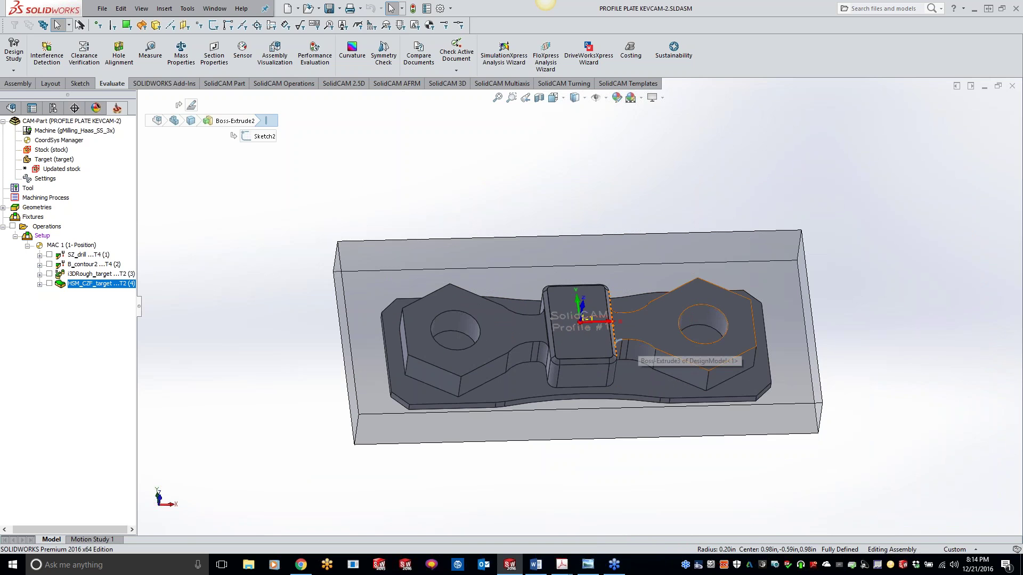
scroll(619, 354, down, 3)
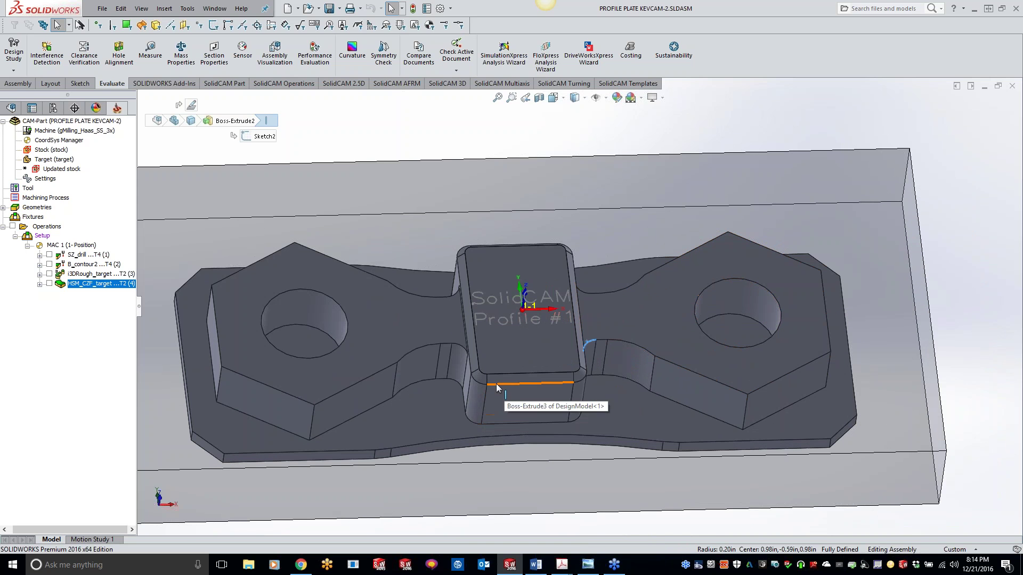
Add a Profile milling operation with a new contour following the lower chamfer edge around the central boss, using Constant Z Propagation.
right_click(83, 286)
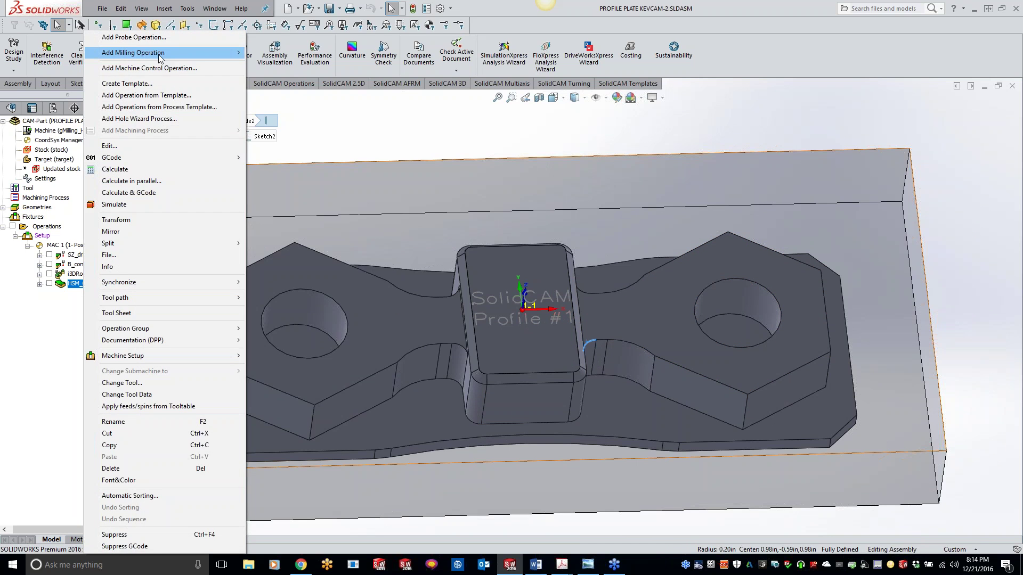
mouse_move(159, 57)
click(273, 92)
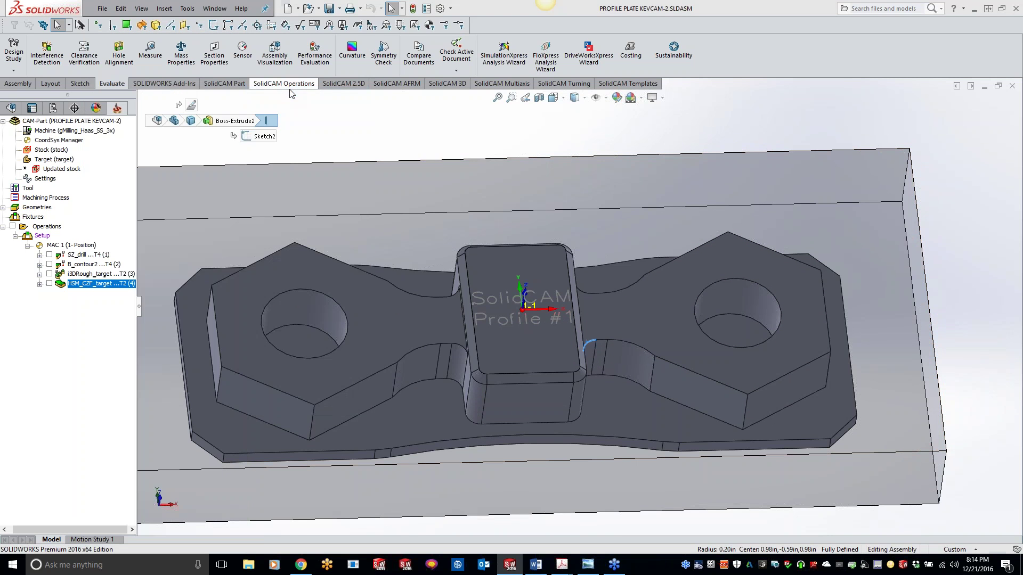
click(282, 171)
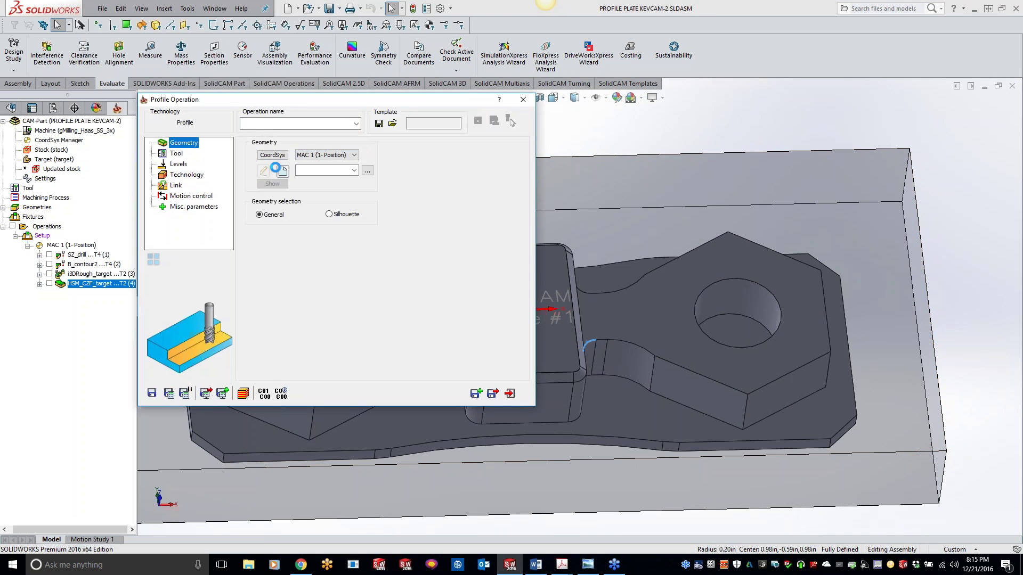
click(466, 360)
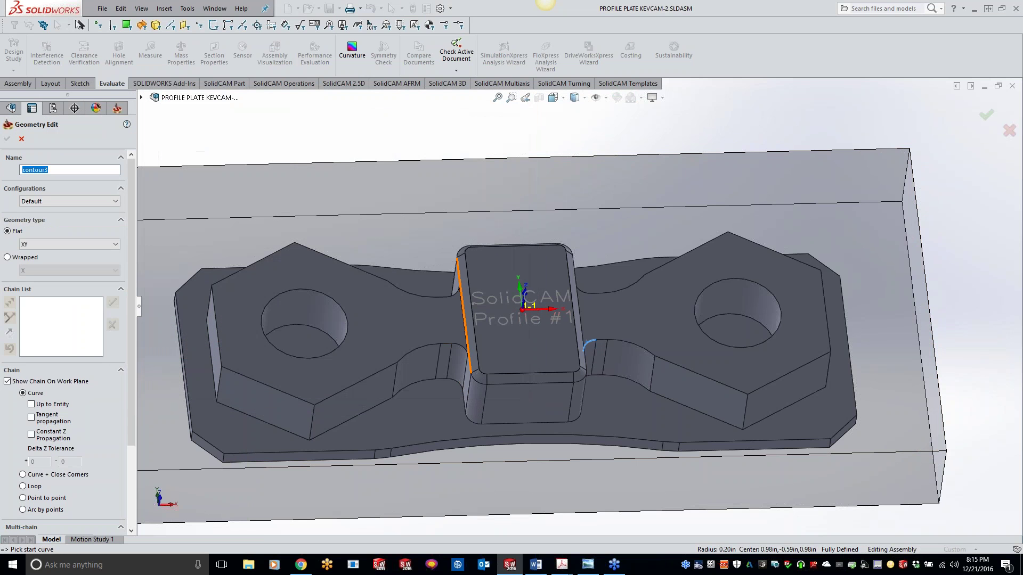
click(39, 437)
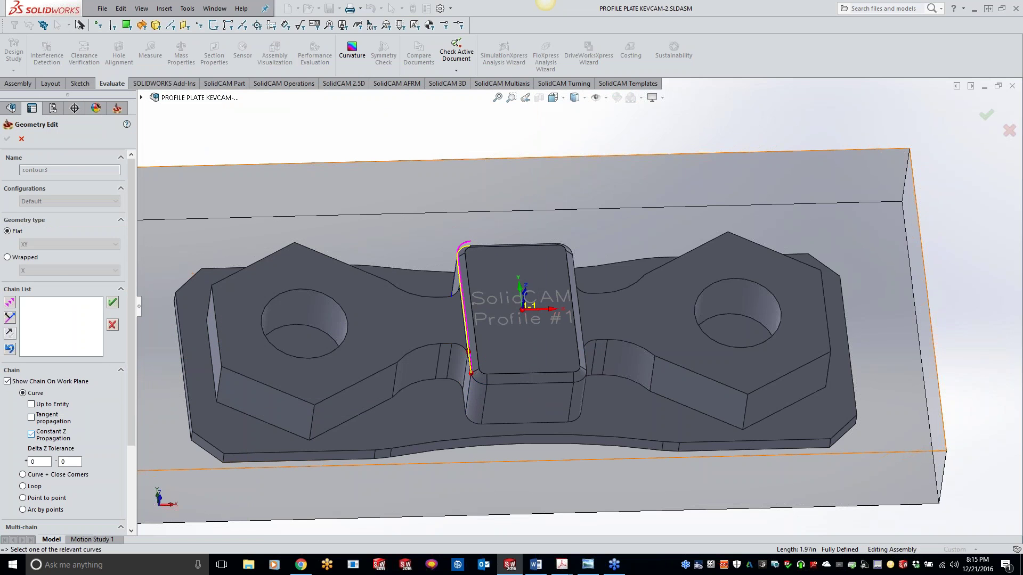
click(8, 140)
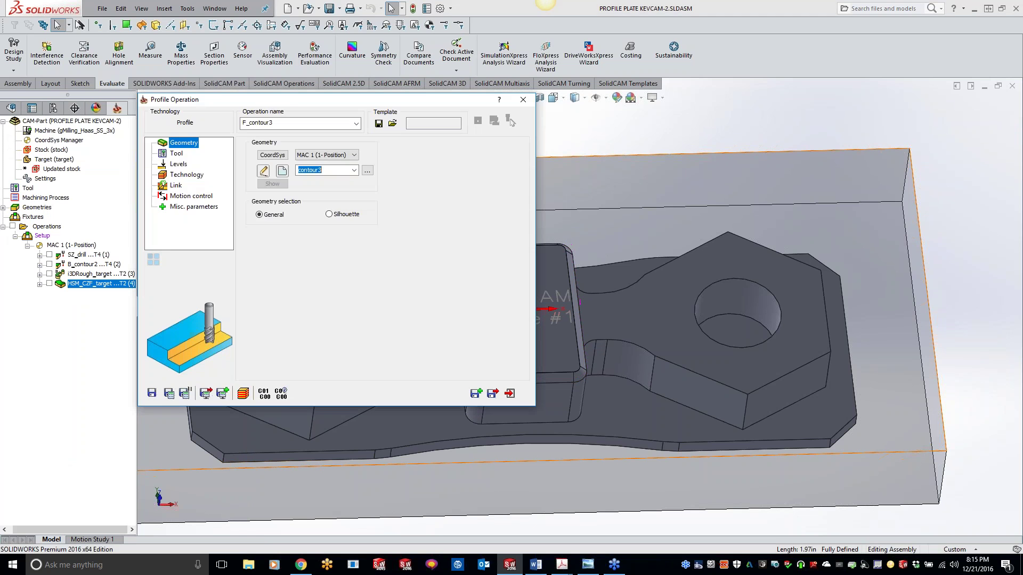
Assign spot drill tool 3 with 0.5 inch diameter and pick the profile depth at the lower edge of the boss chamfer.
click(177, 153)
click(302, 307)
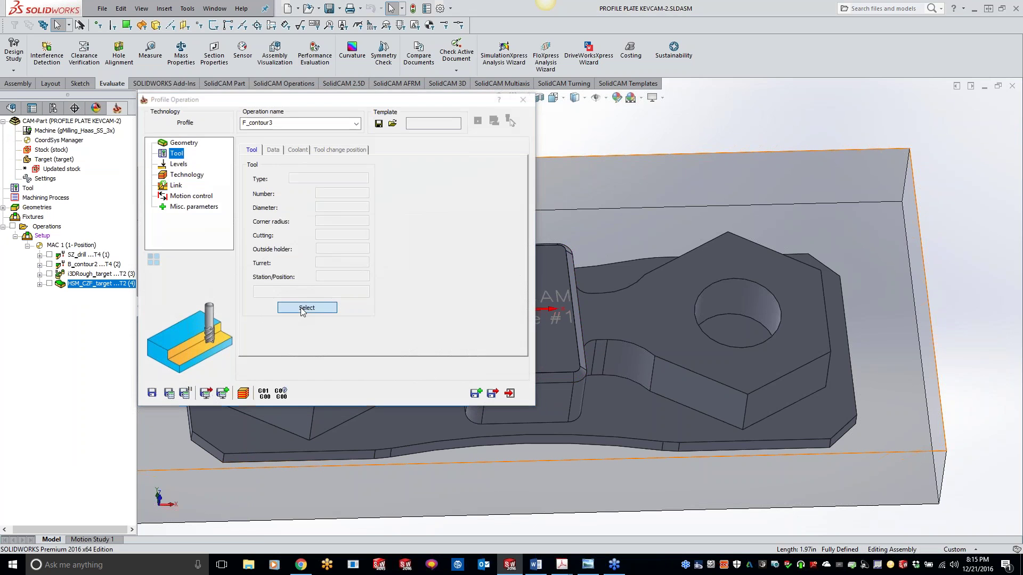
click(166, 171)
double_click(166, 171)
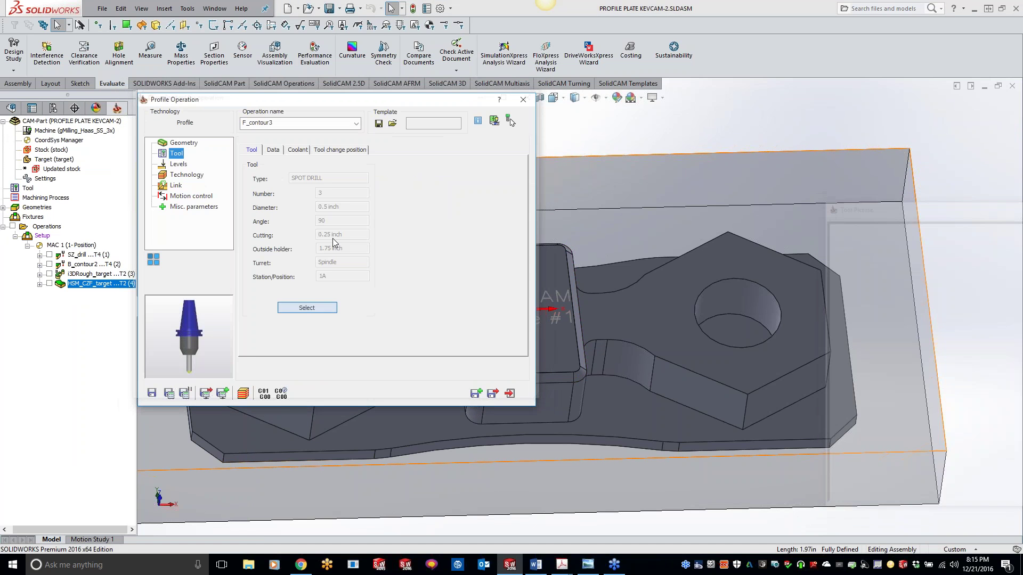
click(177, 163)
click(283, 275)
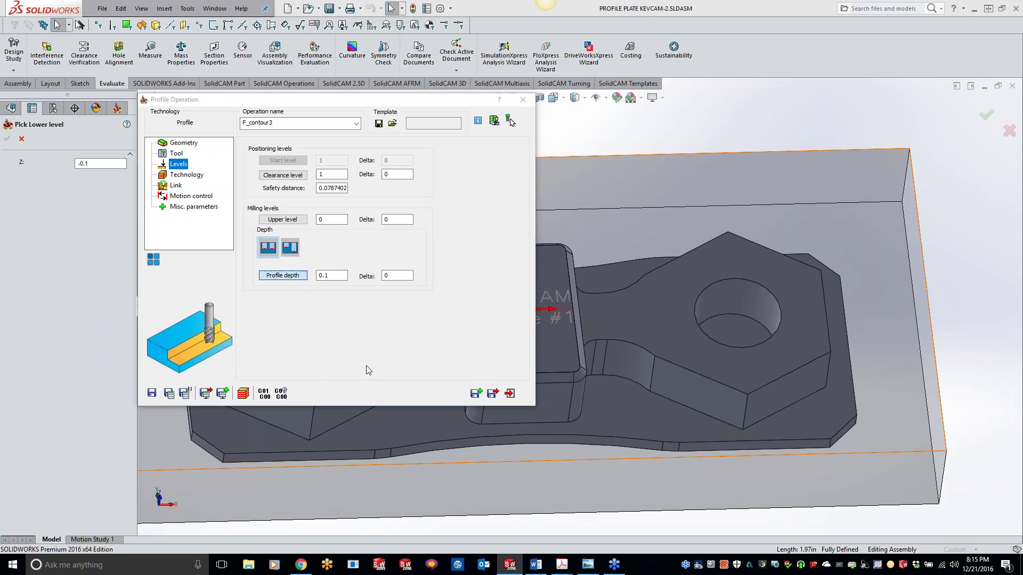
click(487, 384)
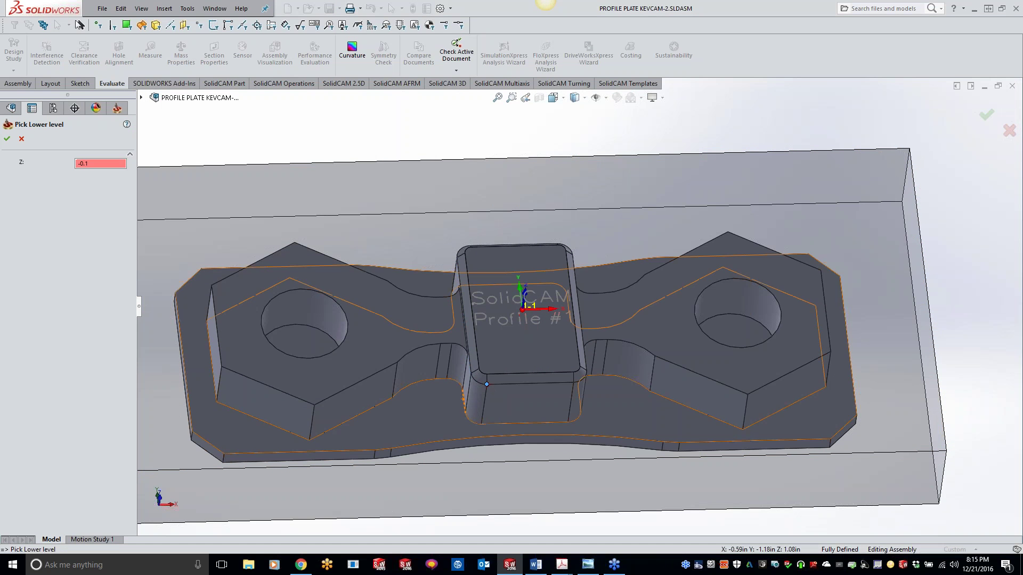
click(8, 139)
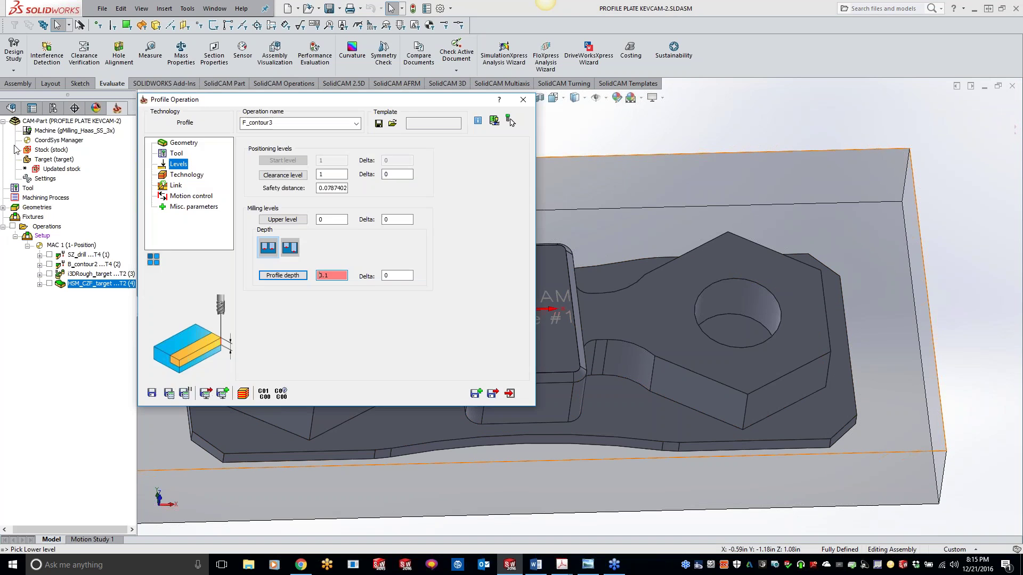
Set the profile operation to Chamfer with a cutting diameter of 0.1, and save and calculate it.
click(180, 175)
click(292, 316)
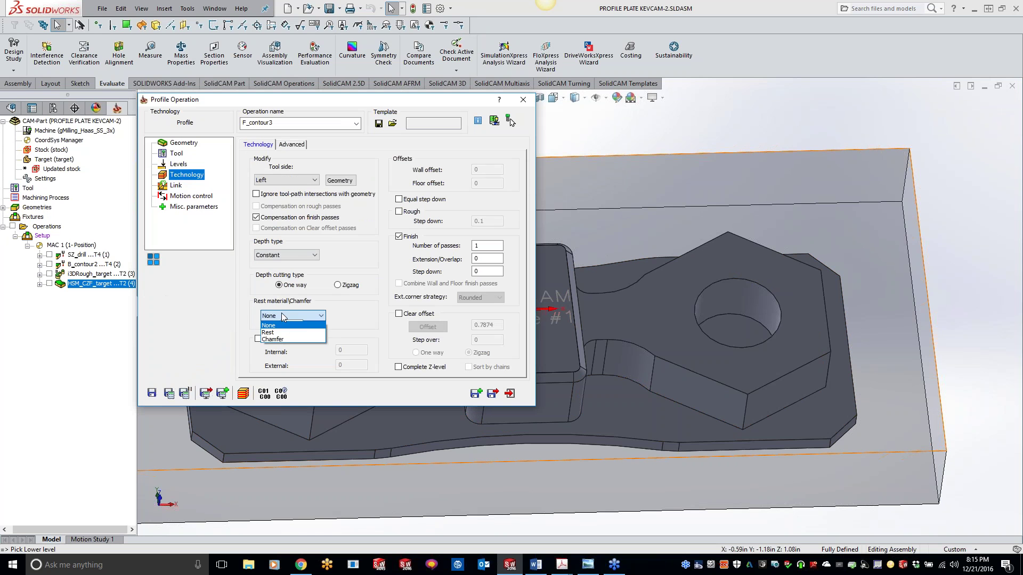
click(286, 338)
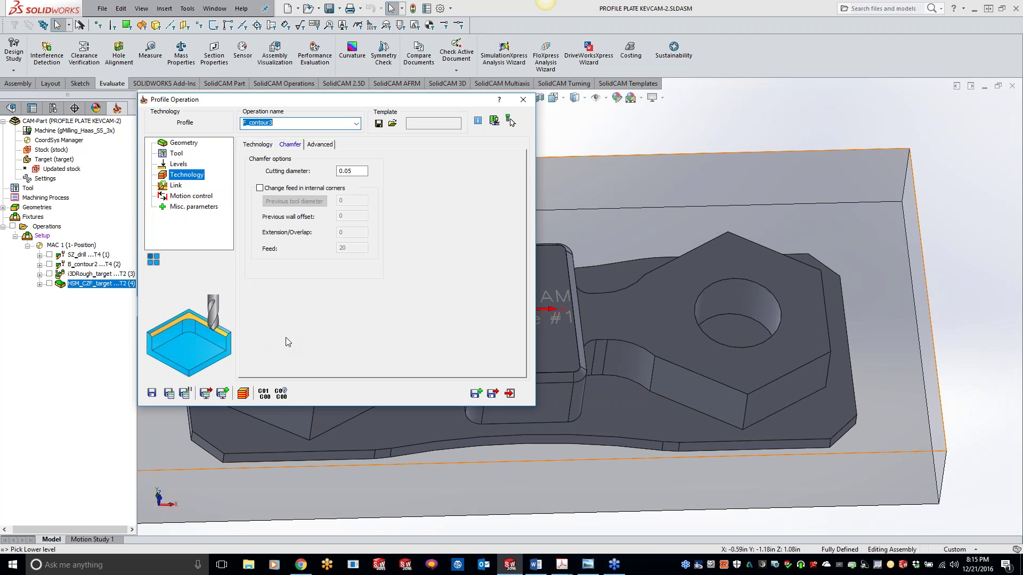
double_click(341, 171)
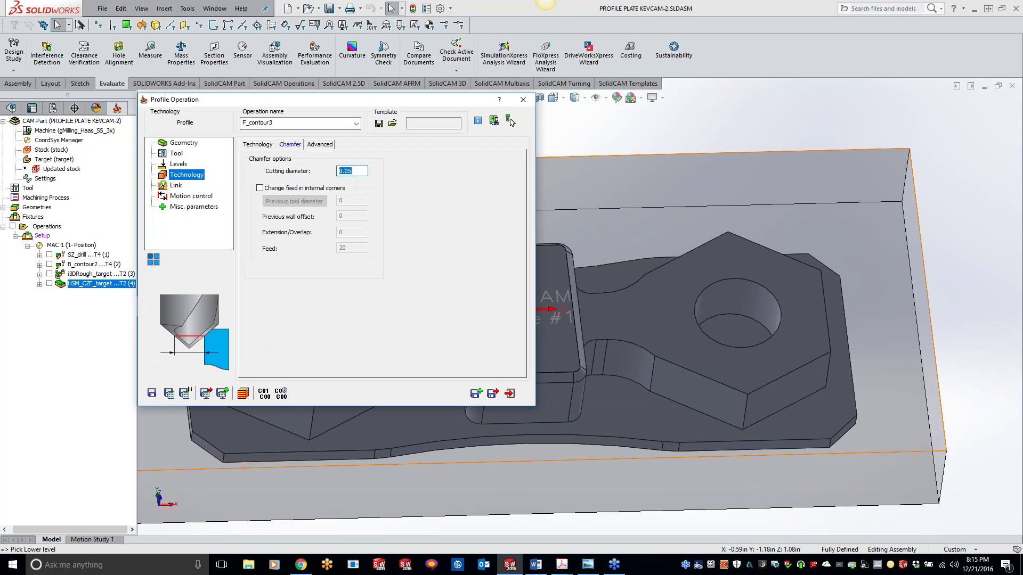
text(.1)
click(168, 394)
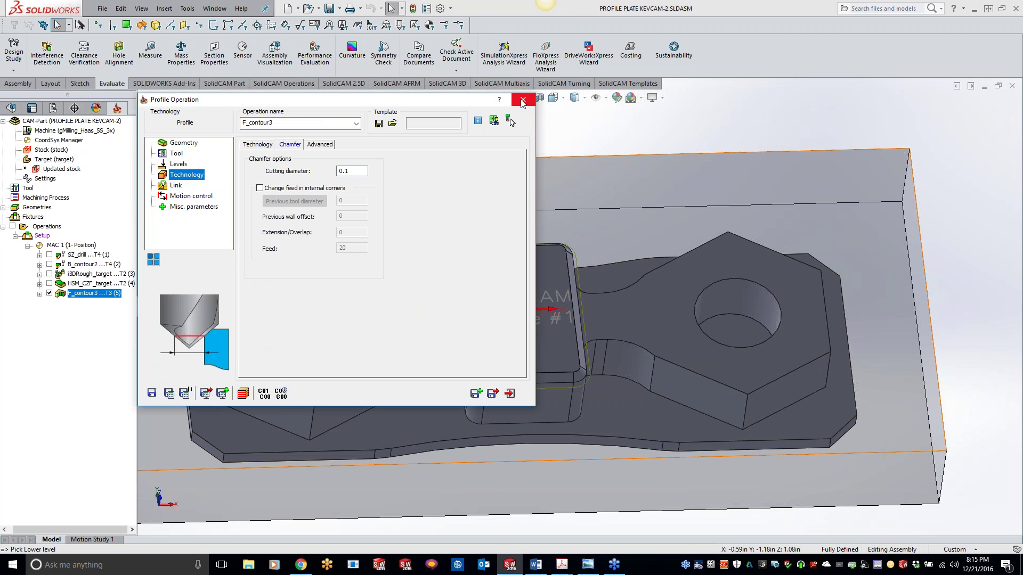
click(270, 144)
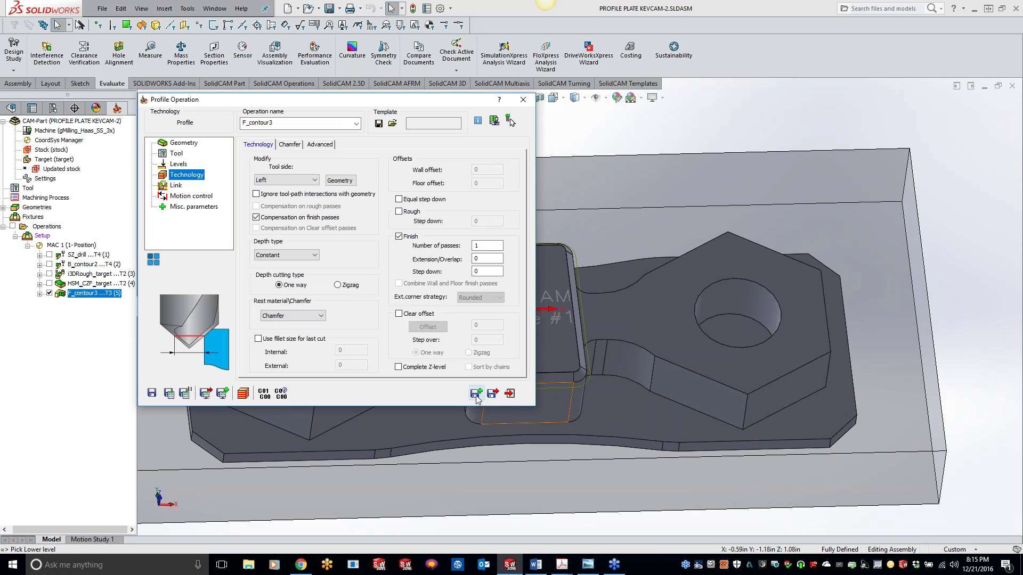
Save and copy the chamfer operation, and define its new geometry from the "SolidCAM Profile #1" text on the boss.
click(476, 394)
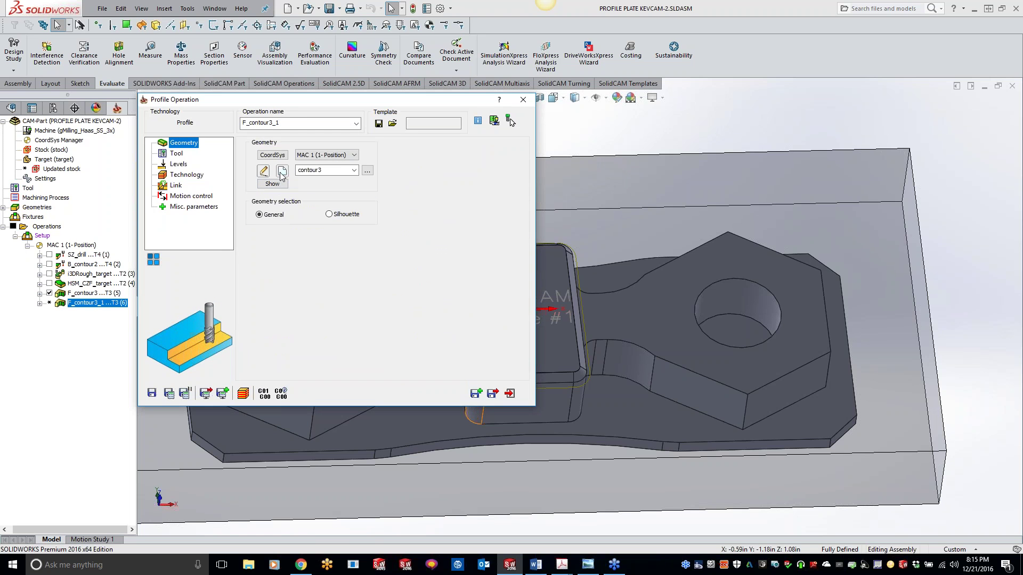
click(282, 172)
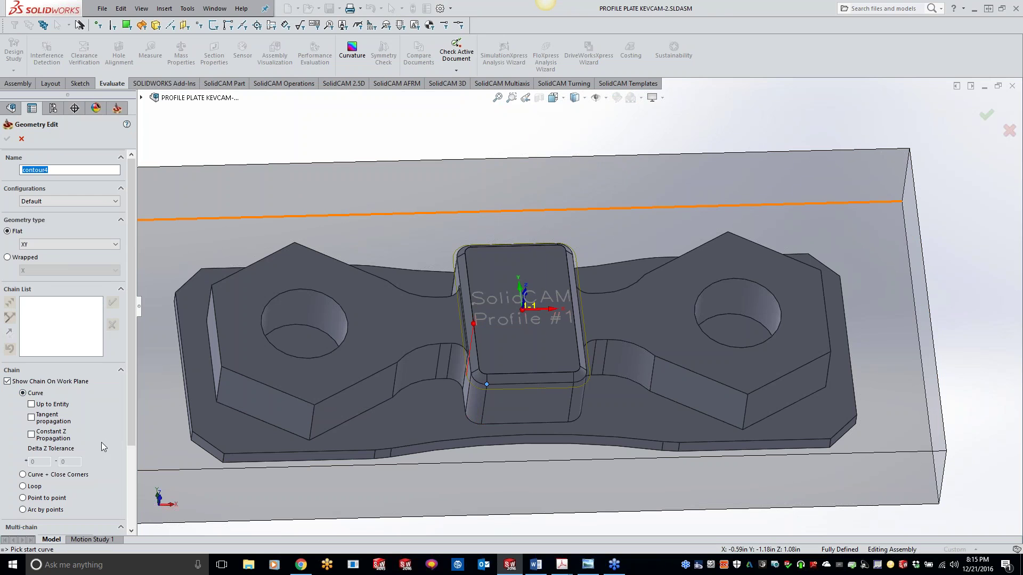
drag(132, 438, 128, 510)
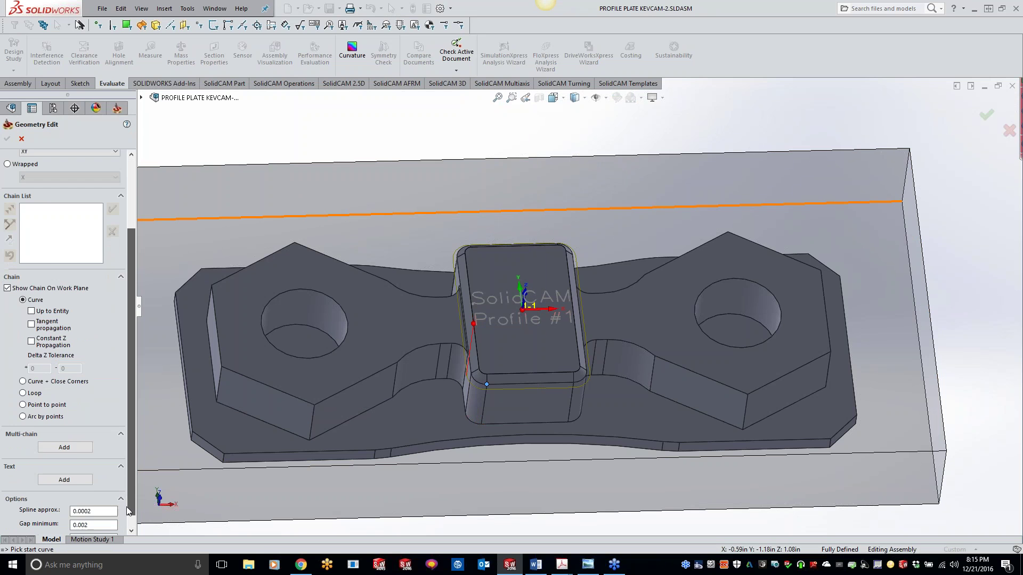
click(70, 449)
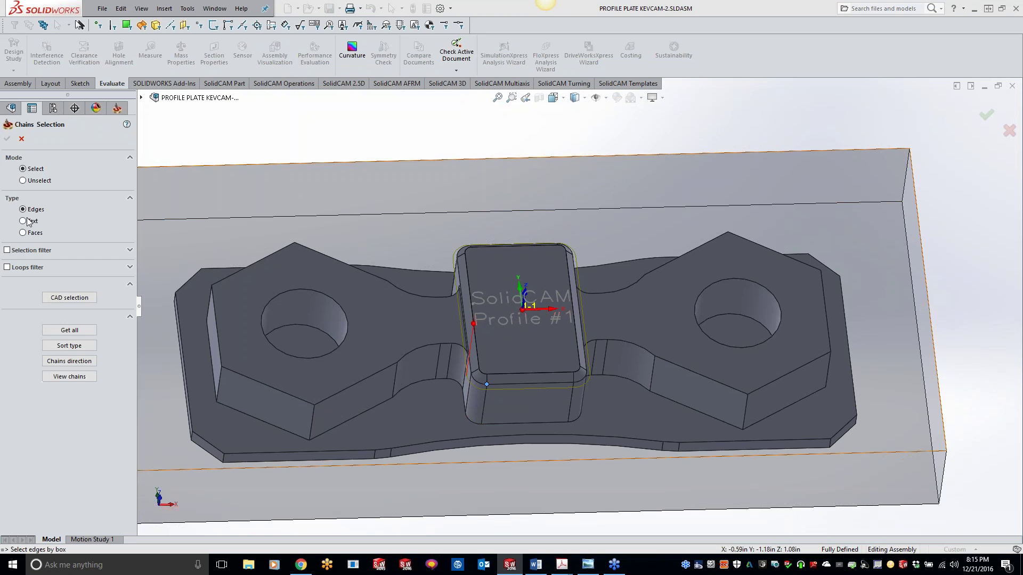
click(30, 220)
click(511, 318)
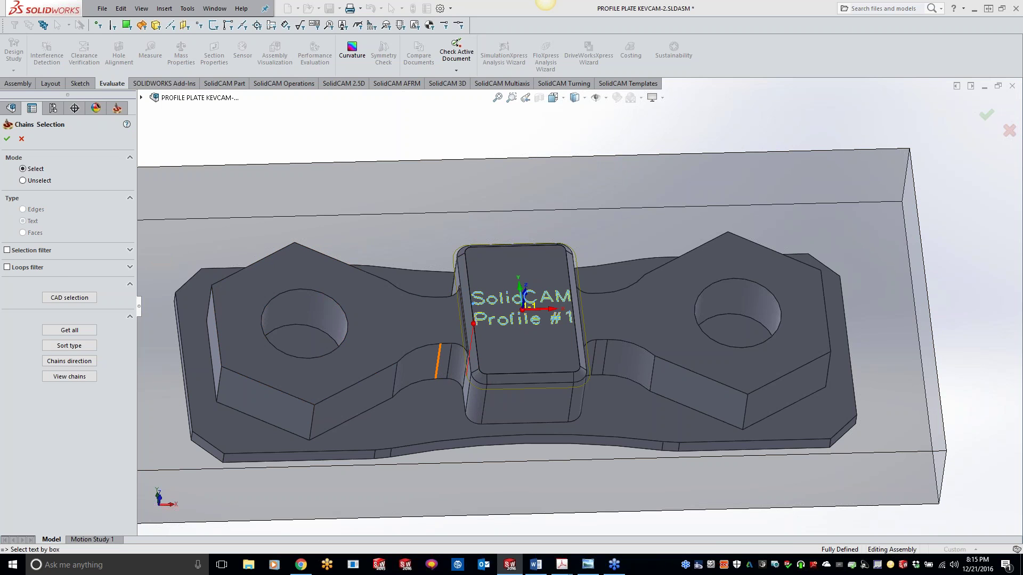
click(7, 139)
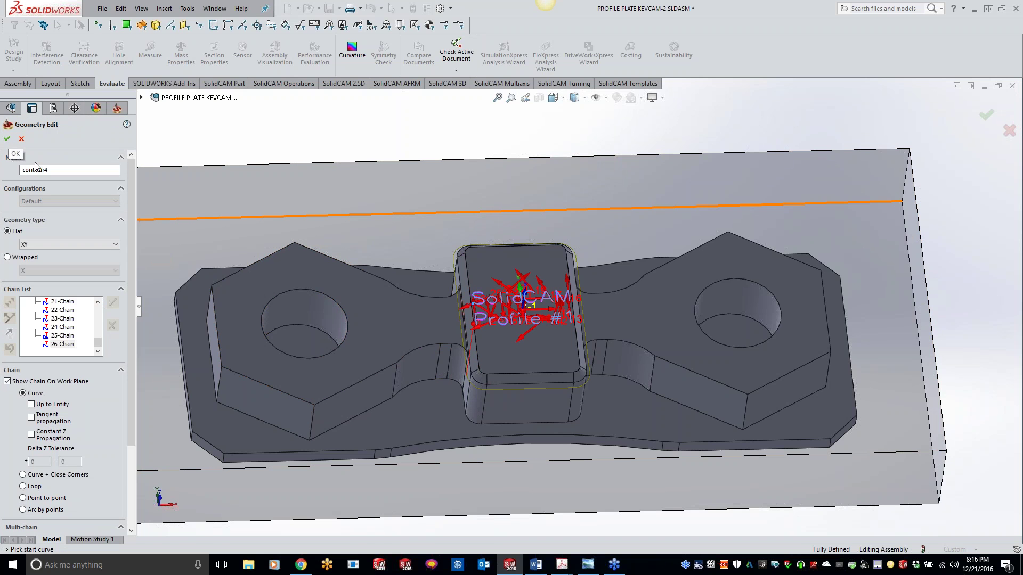
click(7, 138)
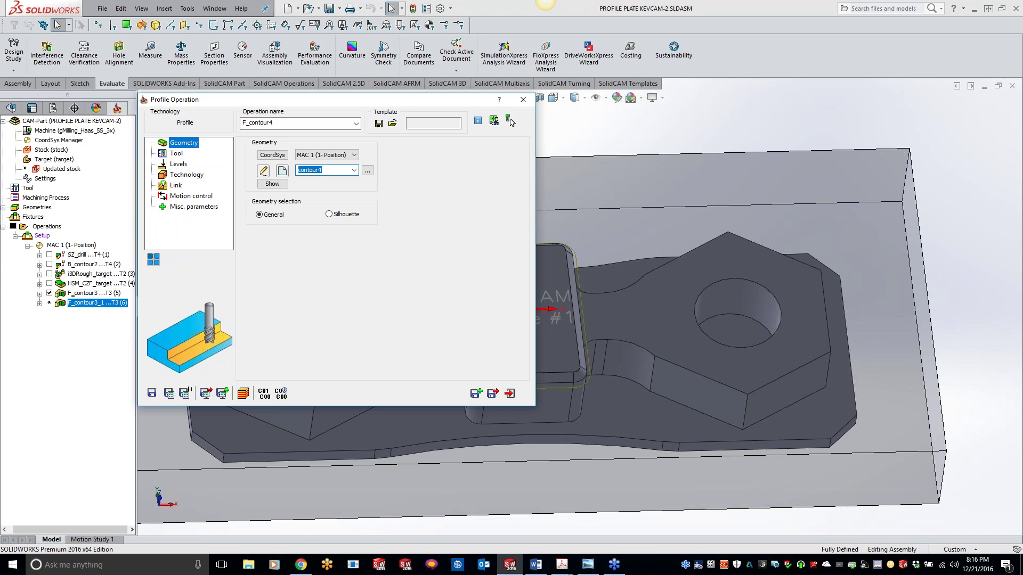
Pick the boss's top face as the text operation's upper level and set the profile depth to 0.01.
click(175, 154)
click(182, 177)
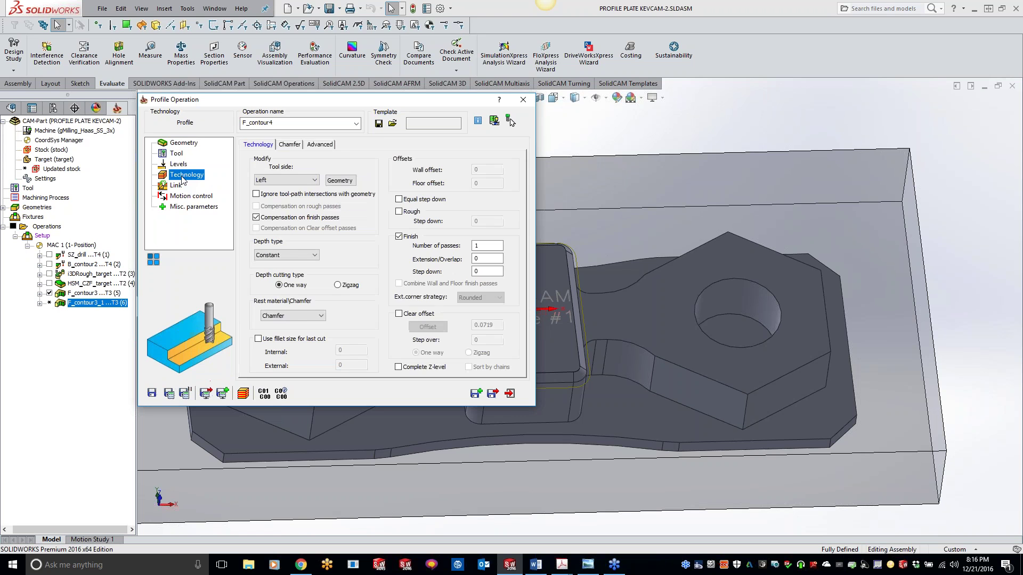
click(179, 165)
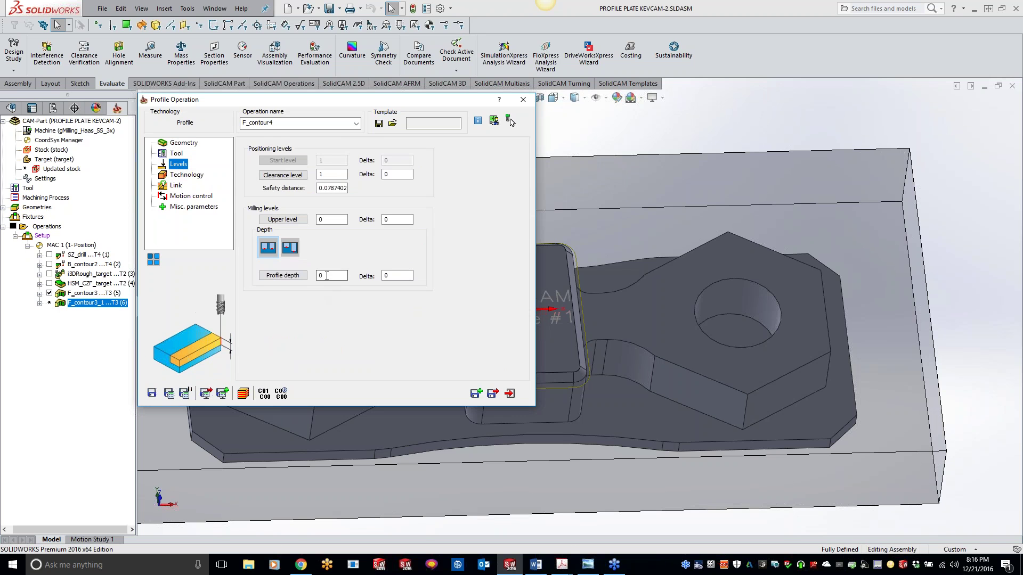
click(299, 220)
click(554, 350)
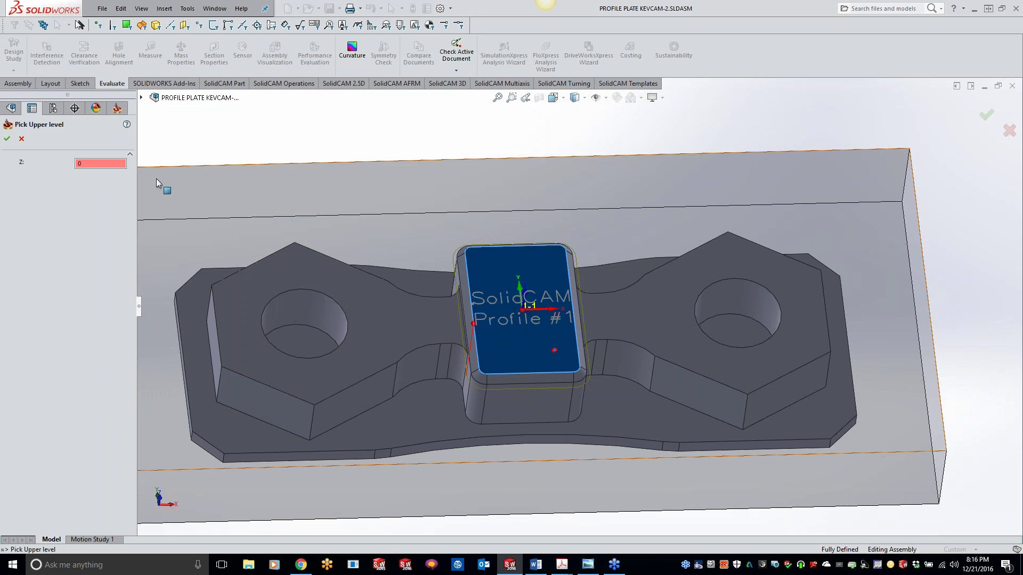
click(7, 139)
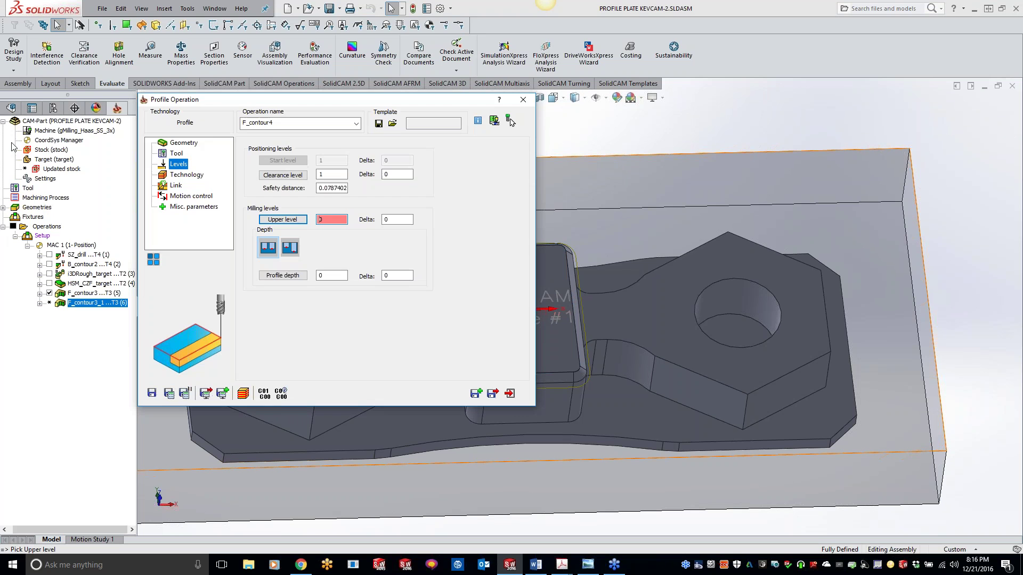
double_click(332, 277)
text(.01)
Set the text operation's tool side to Center and rest material/chamfer to None, save and calculate it, and close the operation.
click(187, 174)
click(286, 180)
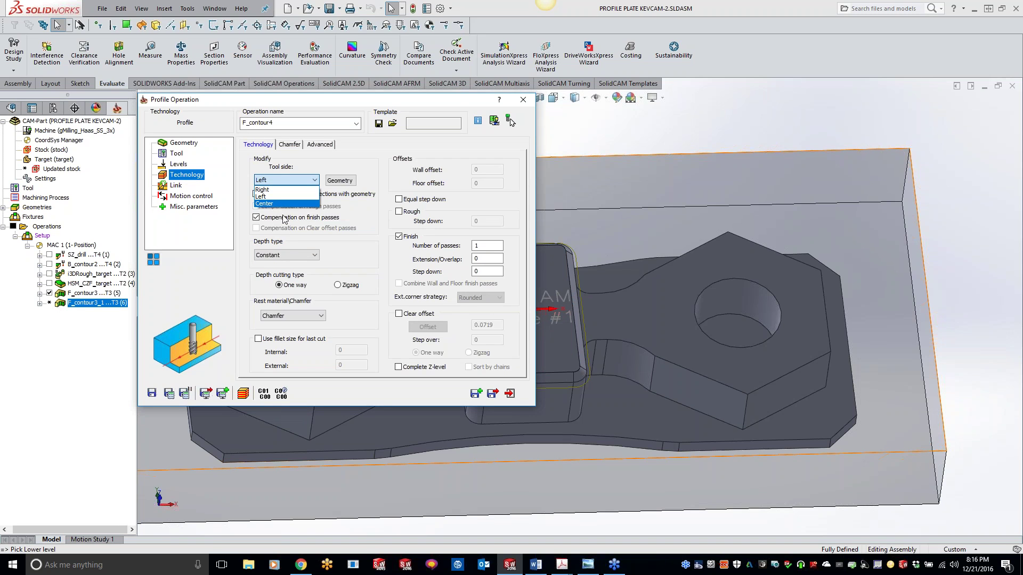
click(280, 205)
click(295, 316)
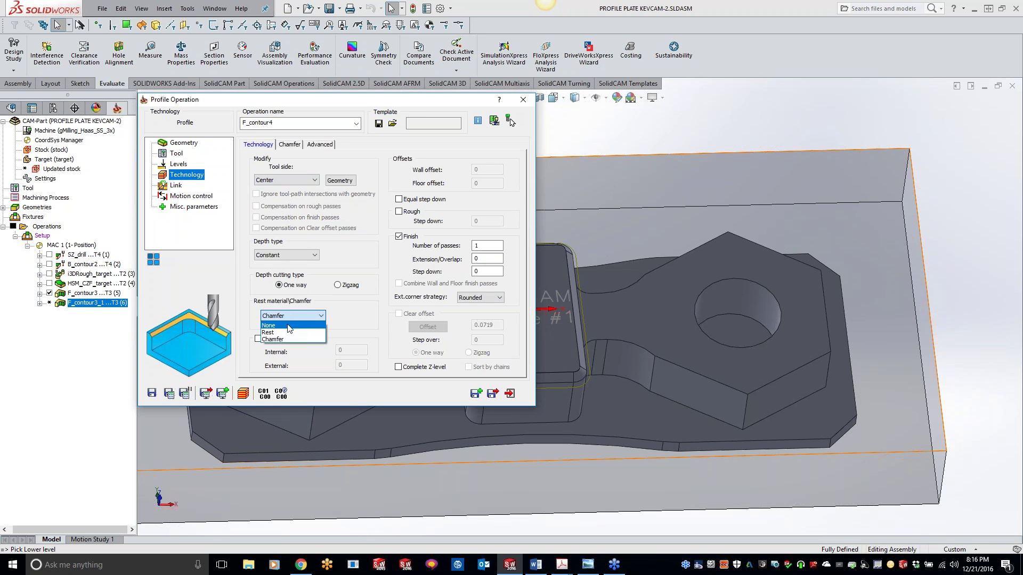
click(289, 326)
click(509, 121)
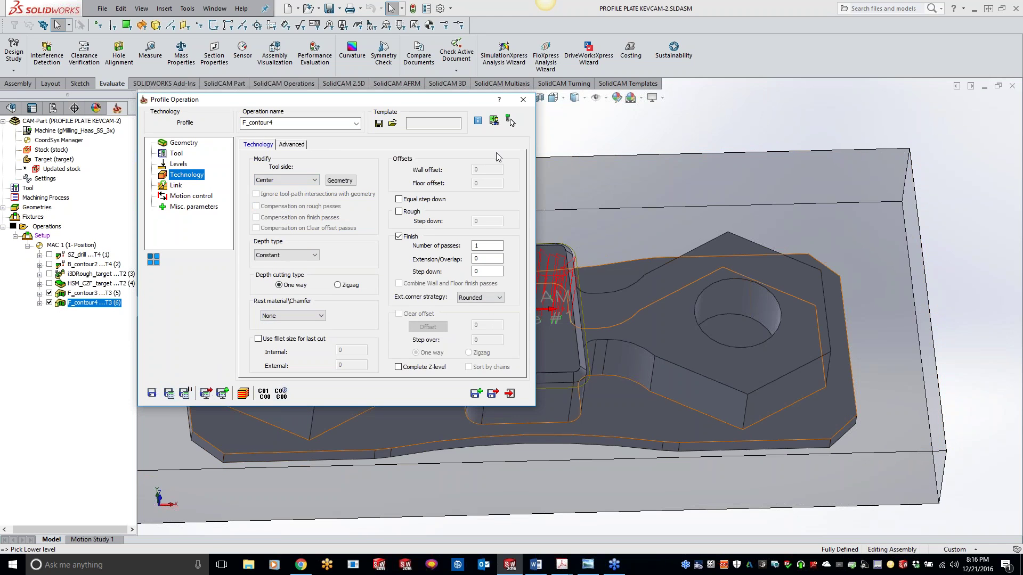
click(523, 100)
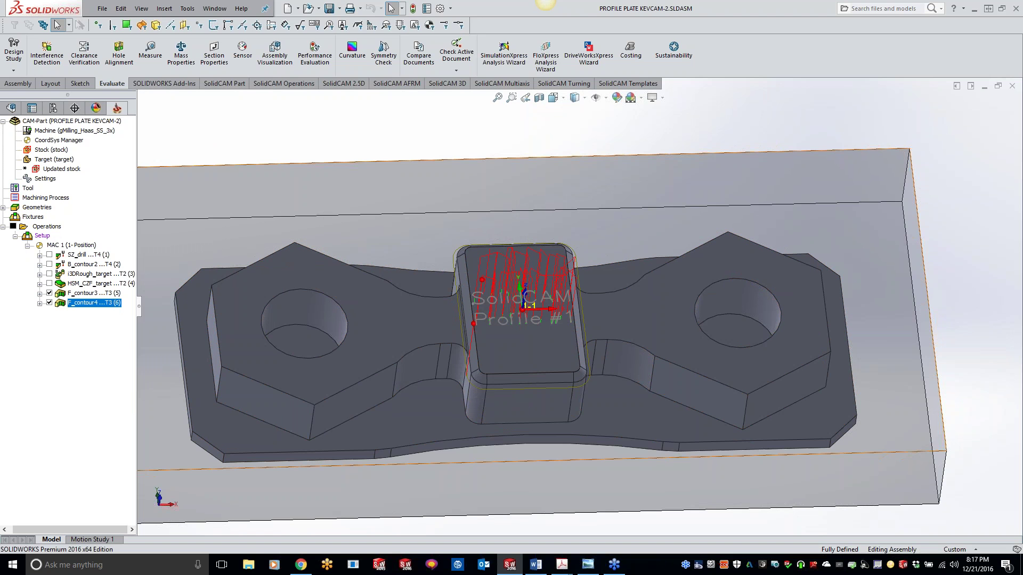
Load all operations into the machine simulation, check where the stock sits on the machine table, and close the simulation.
right_click(47, 235)
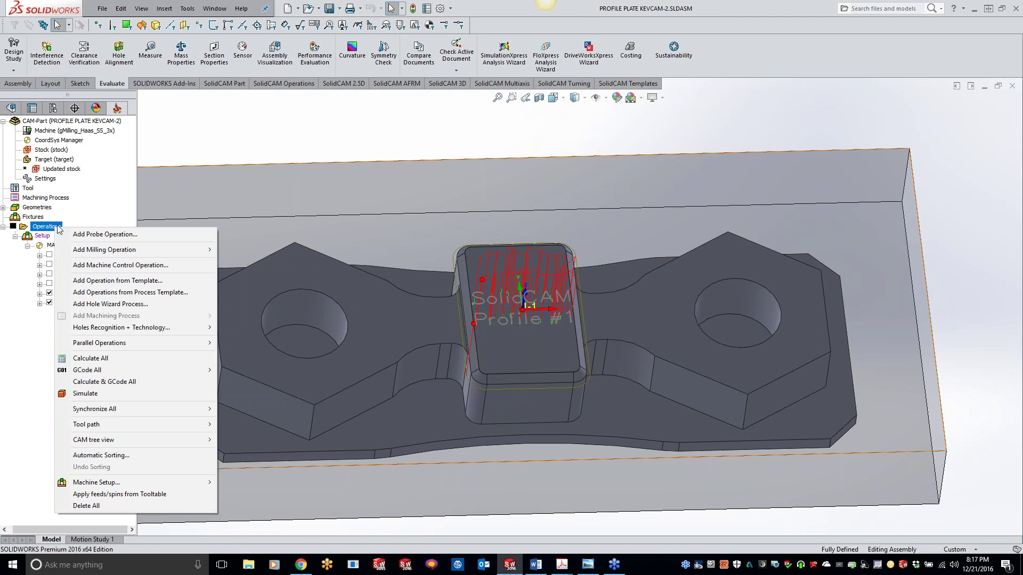
click(118, 395)
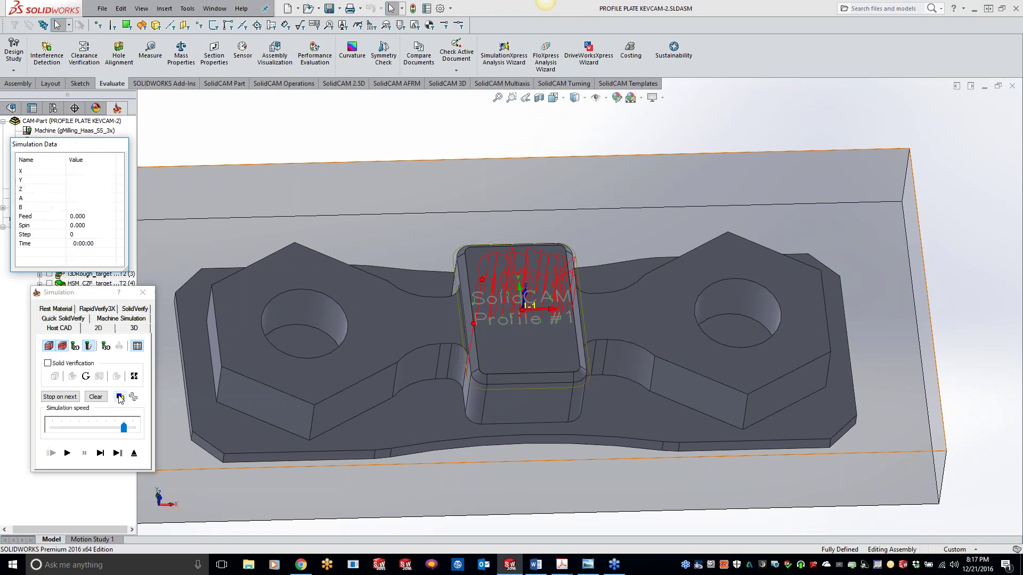
click(136, 319)
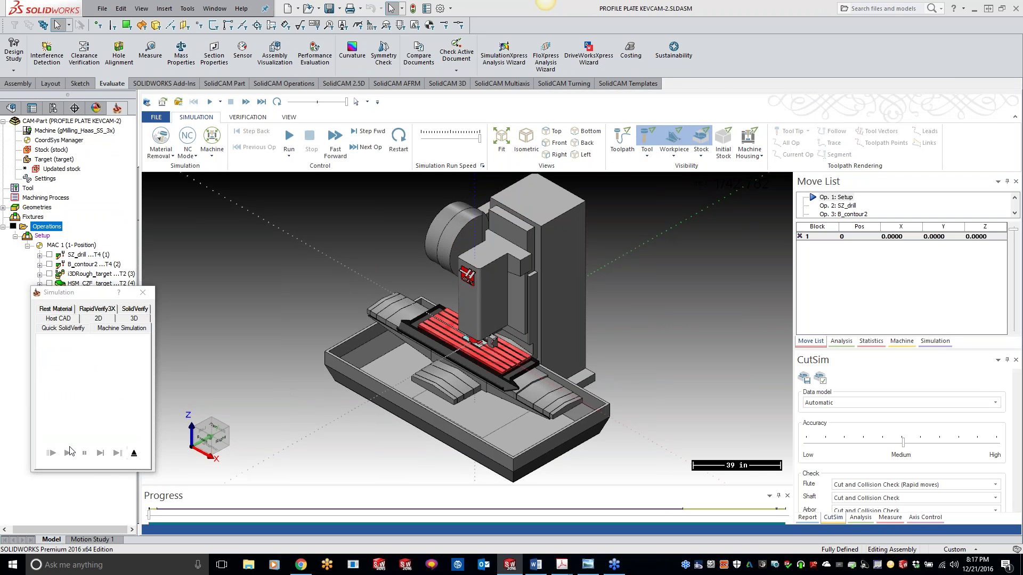
scroll(273, 410, up, 6)
middle_drag(229, 425, 267, 406)
scroll(267, 407, down, 1)
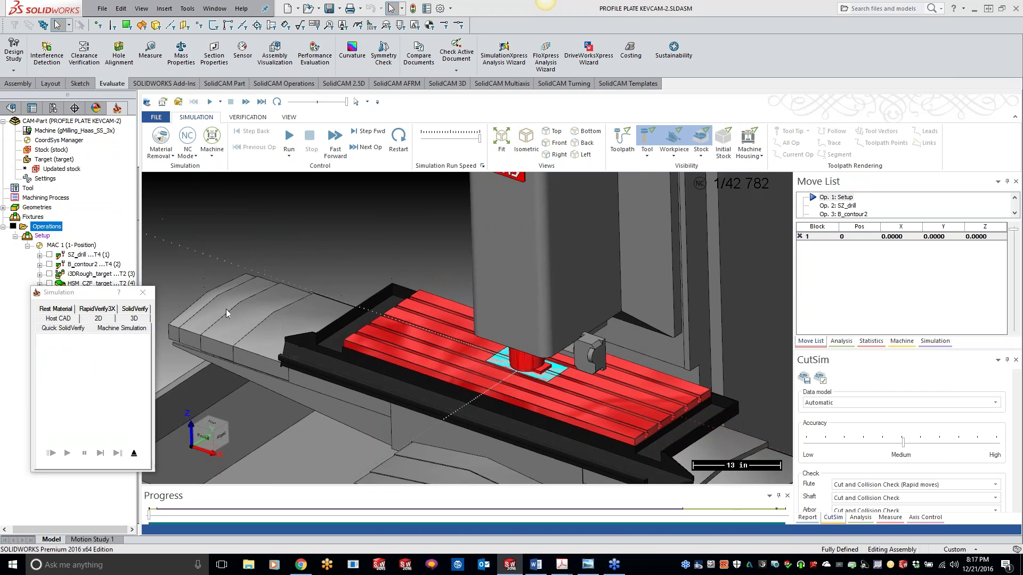
click(143, 292)
scroll(275, 359, up, 1)
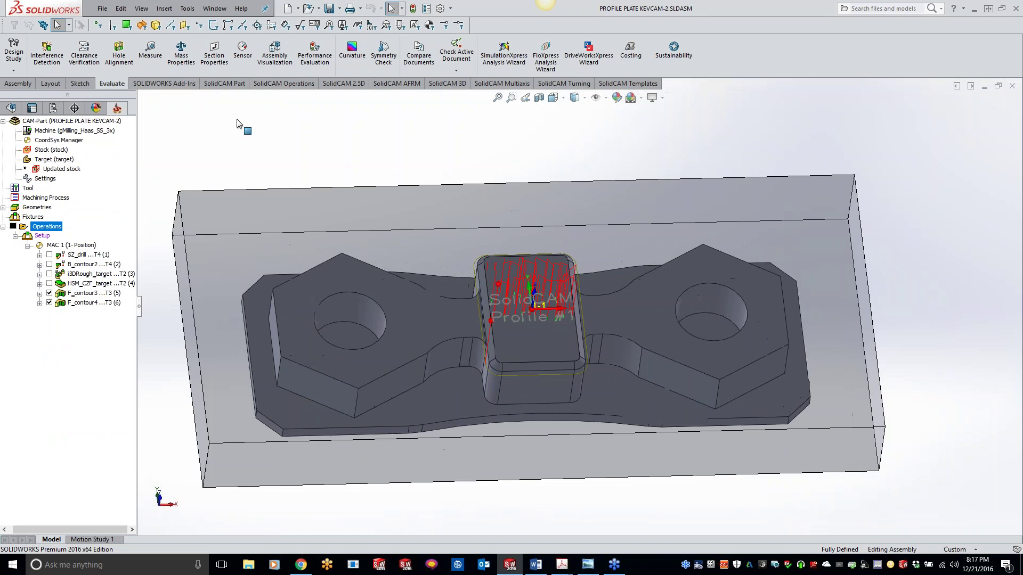
Set the Z position of the table in the machine setup to 1.2.
click(176, 213)
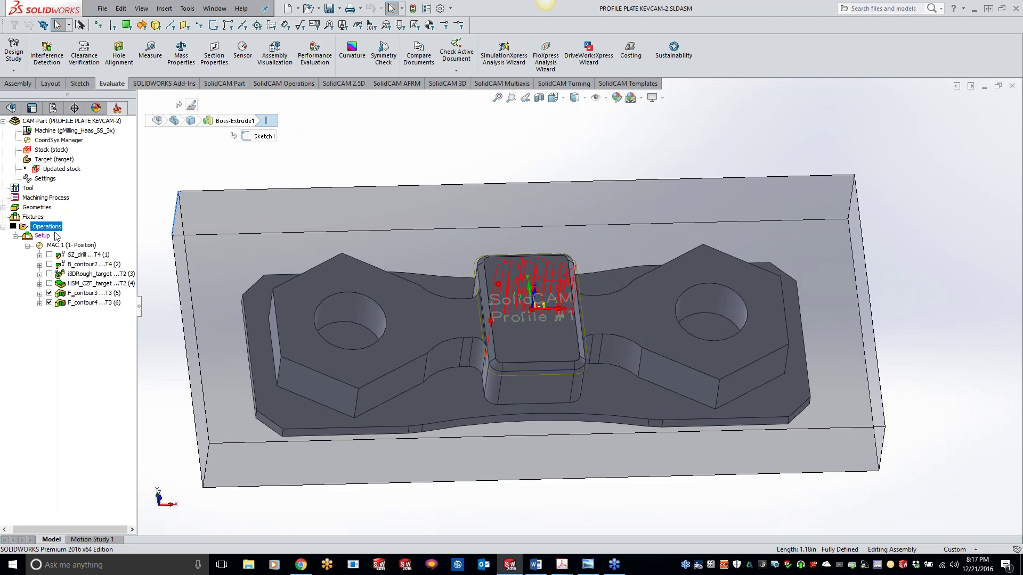
double_click(56, 236)
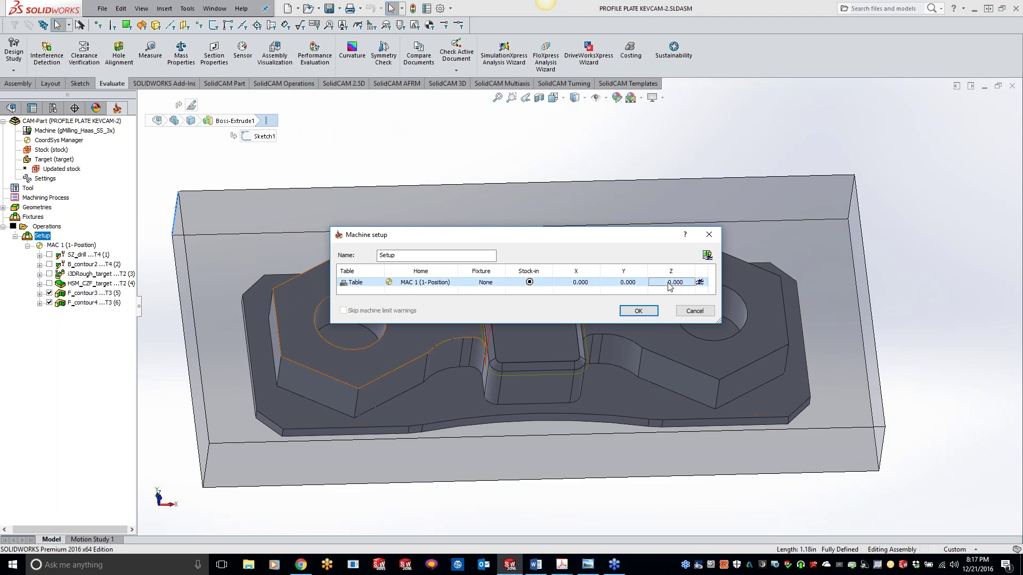
click(670, 284)
text(1.2)
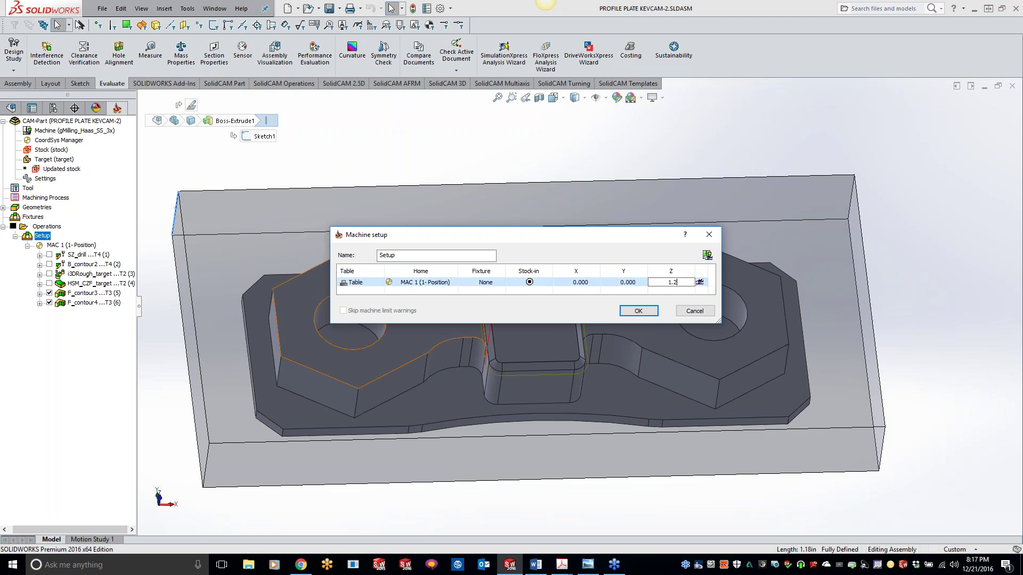
click(640, 311)
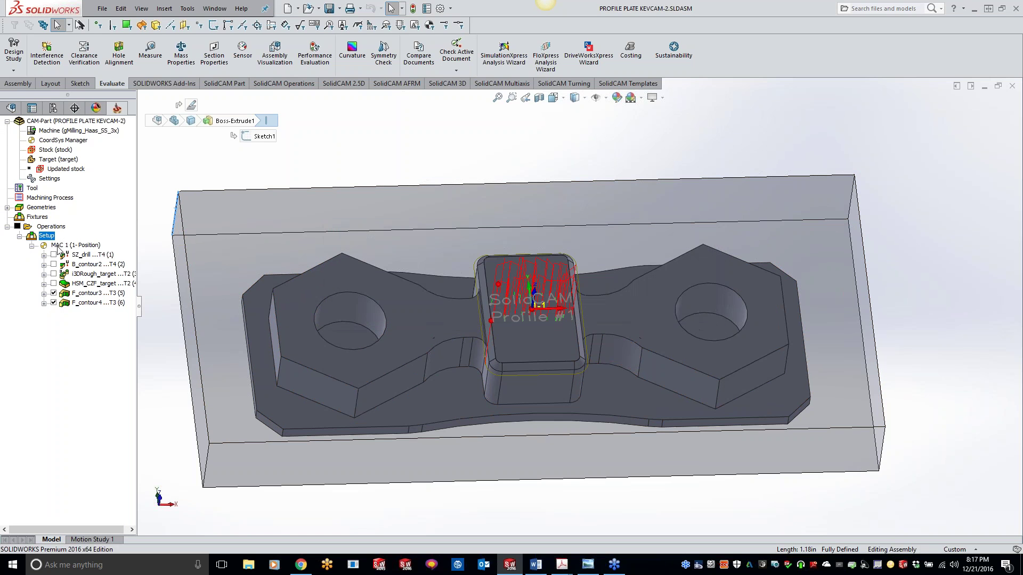
Run the machine simulation of all operations through to the last one, adjusting the run speed while it plays.
right_click(58, 228)
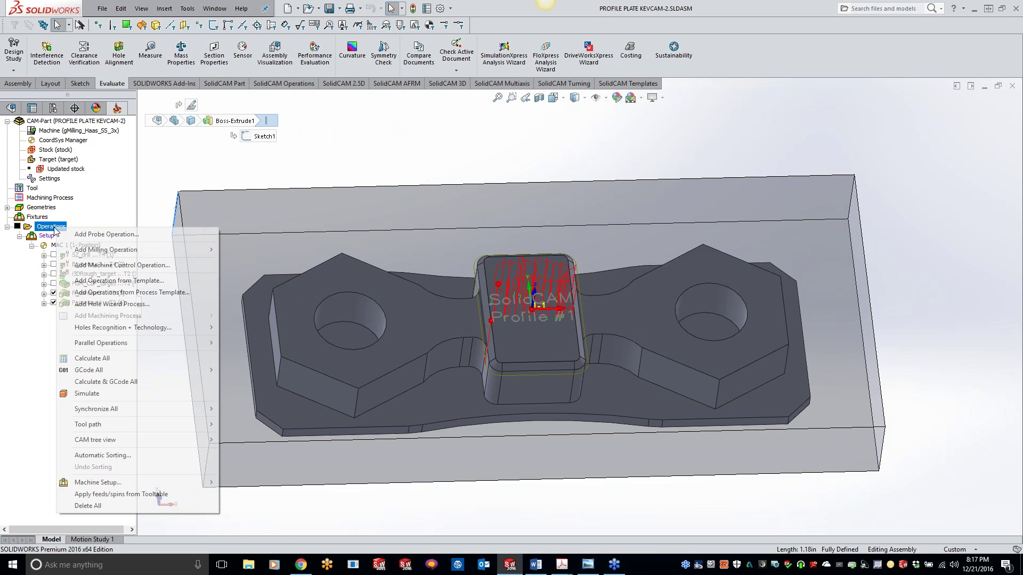
click(117, 395)
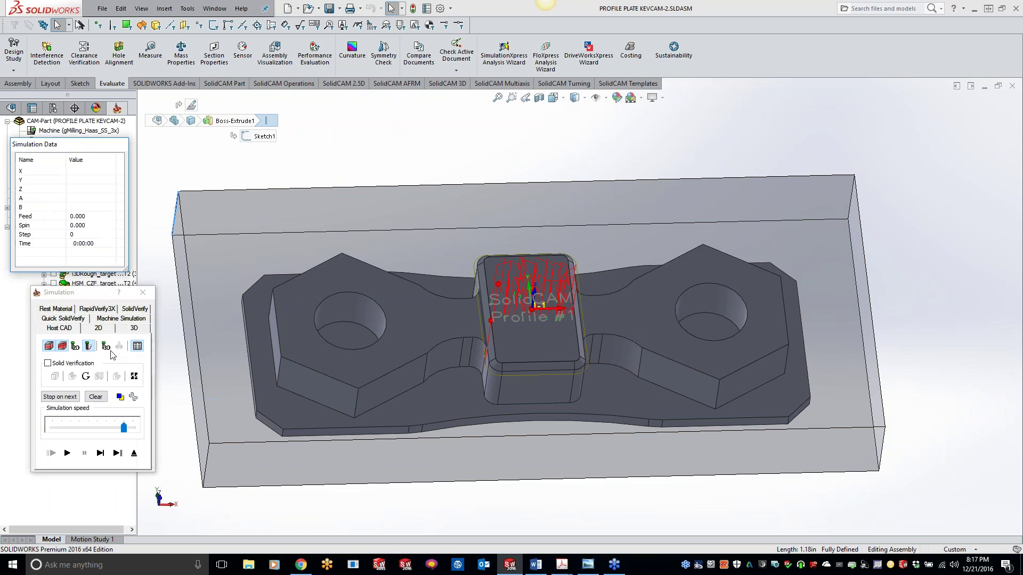
click(128, 318)
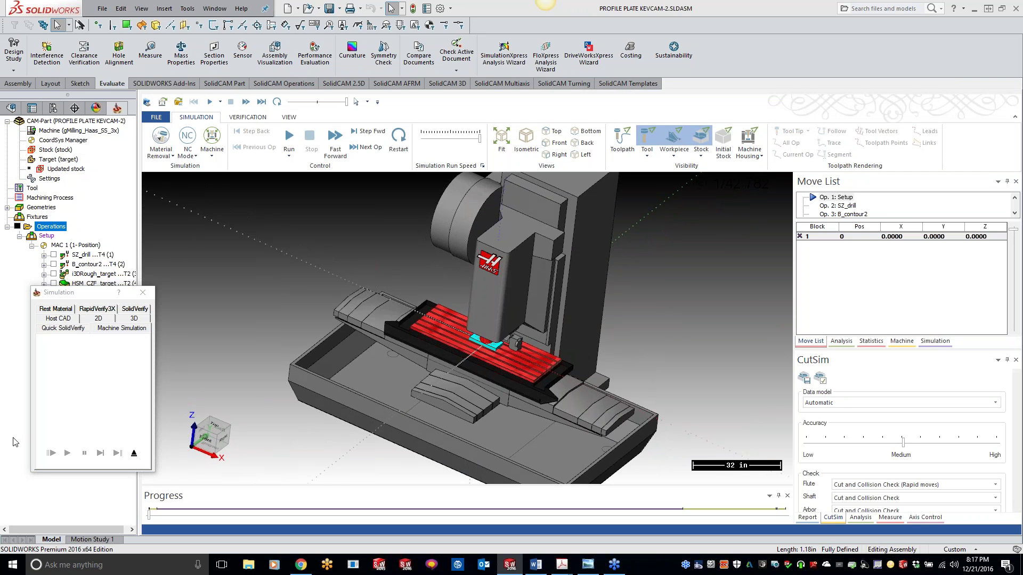
drag(347, 101, 314, 103)
click(289, 140)
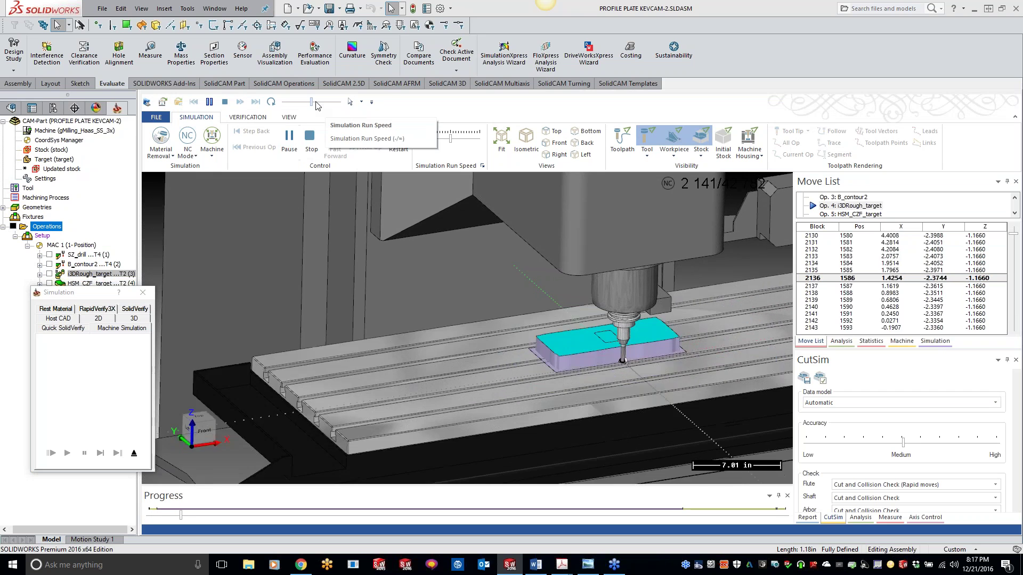
drag(312, 102, 319, 103)
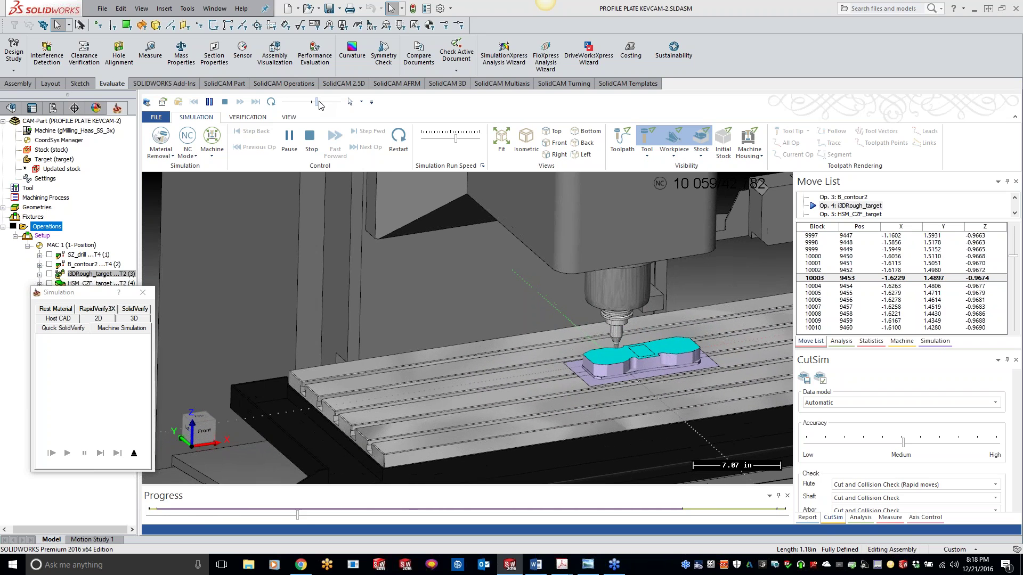
drag(320, 103, 333, 102)
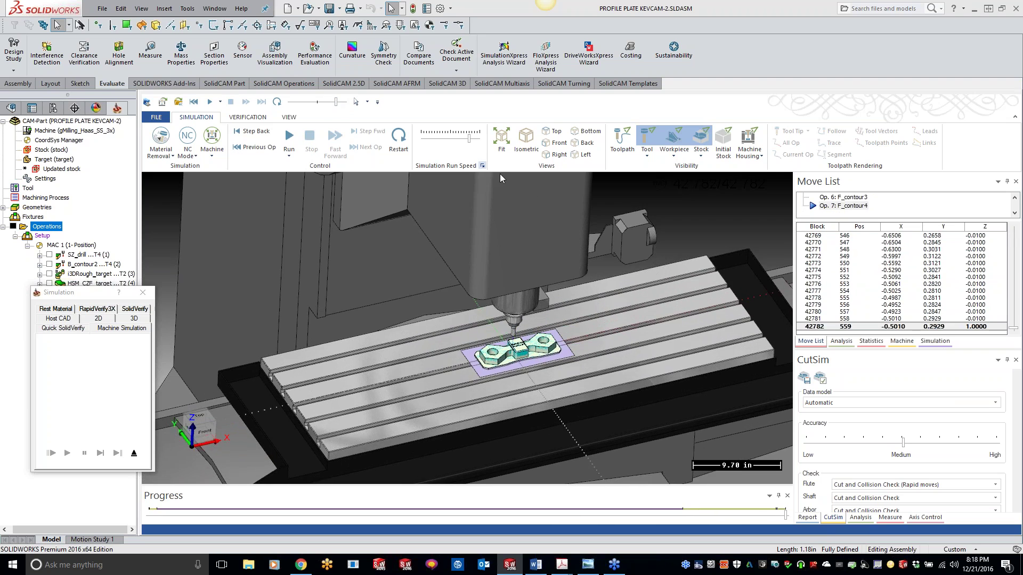
Inspect the simulated plate and the engraved boss text up close, and close the simulation.
scroll(512, 240, up, 5)
scroll(548, 338, up, 5)
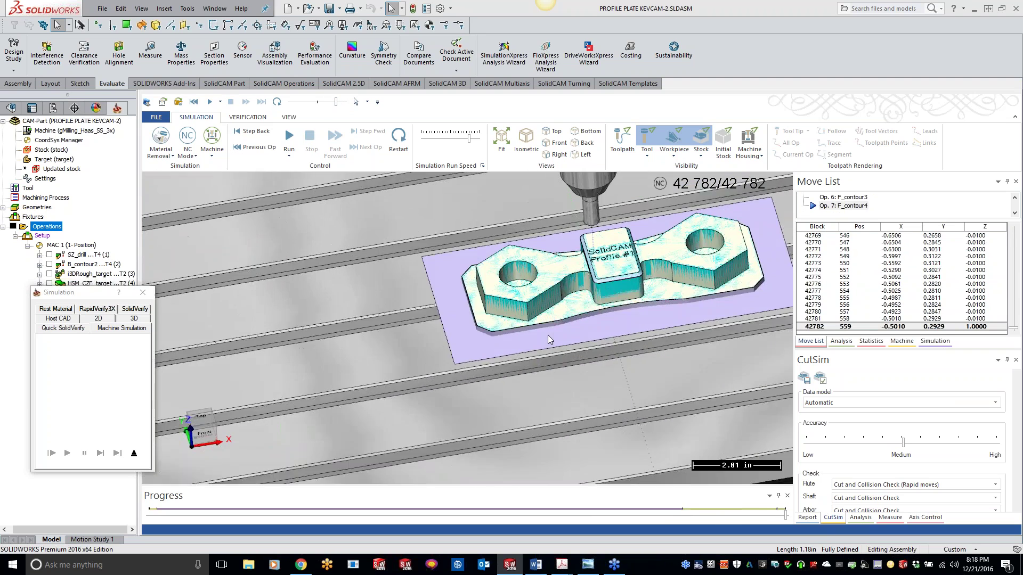
scroll(548, 338, up, 2)
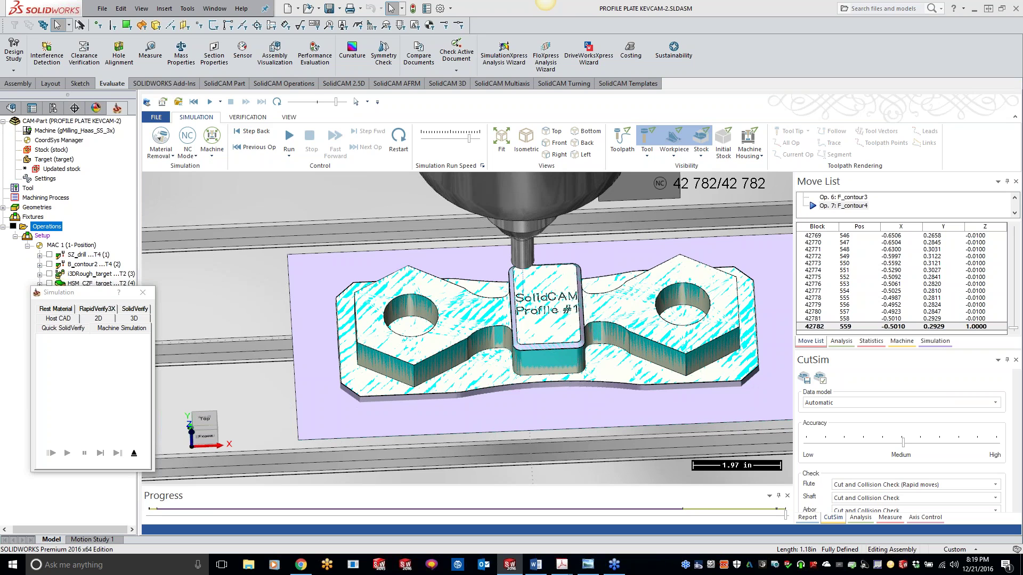
click(143, 293)
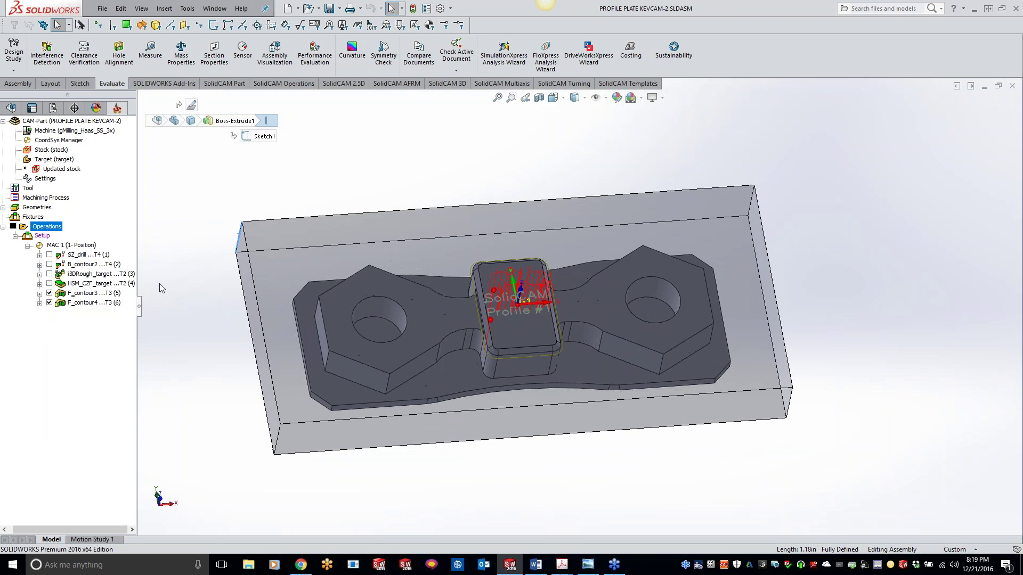
Hide the toolpaths of F_contour3 and F_contour4 and take a screen capture of the CAM operations tree.
click(49, 303)
click(49, 293)
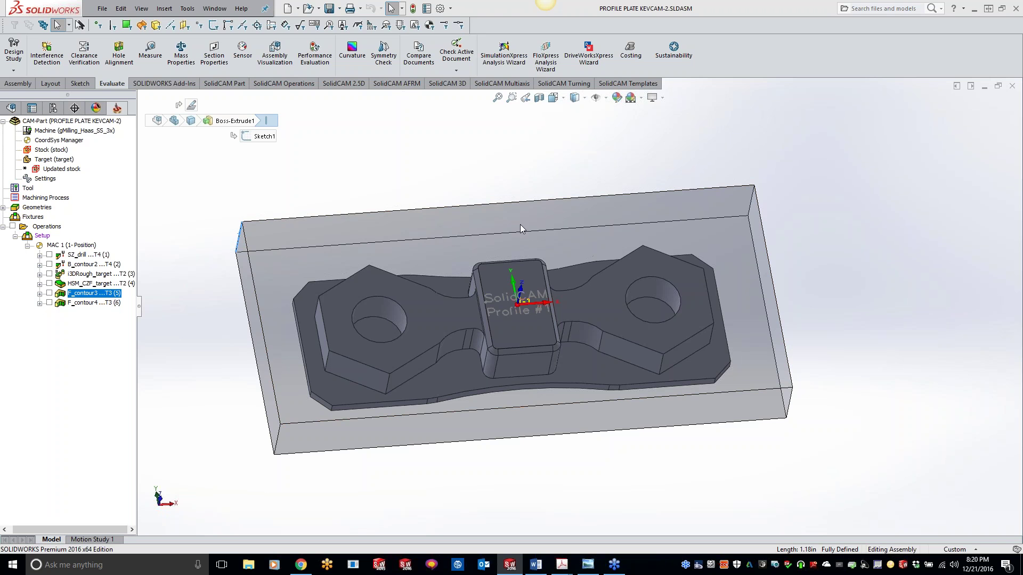
click(524, 22)
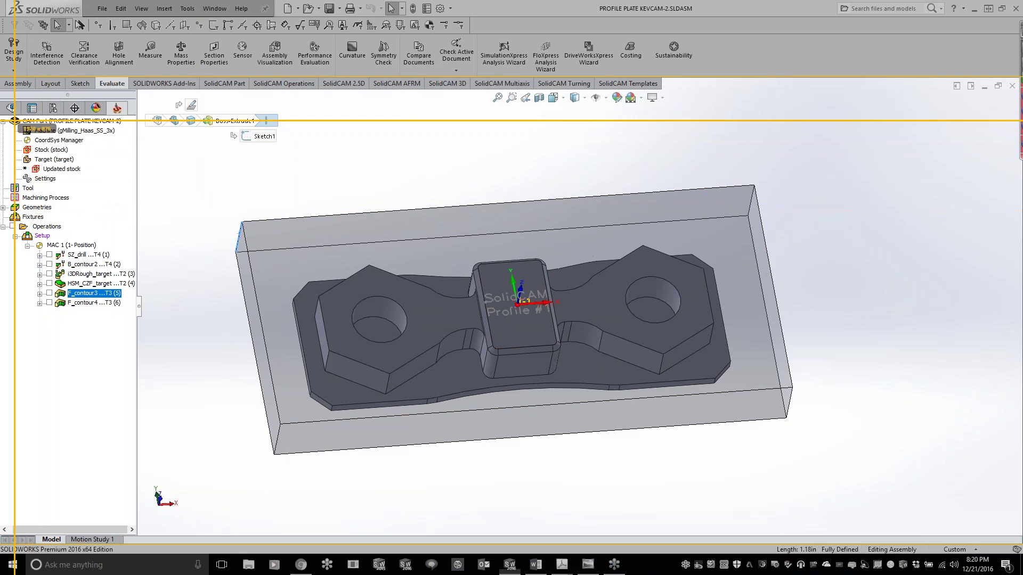
drag(2, 118, 158, 323)
click(173, 314)
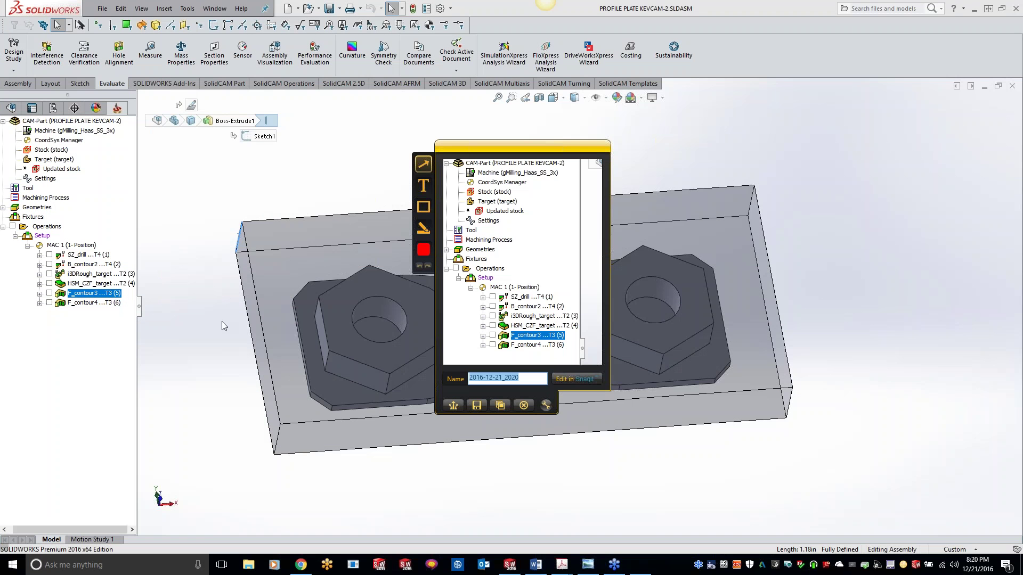
drag(531, 152, 0, 138)
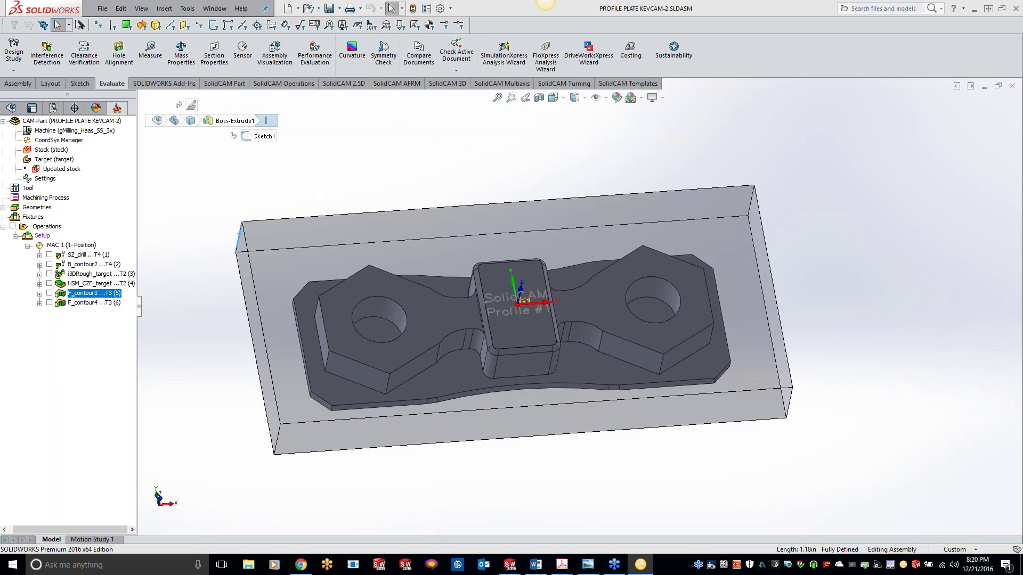
Close the current CAM-part and open the recent CAM-part PROFILE PLATE KEVCAM-1.
right_click(86, 122)
click(118, 202)
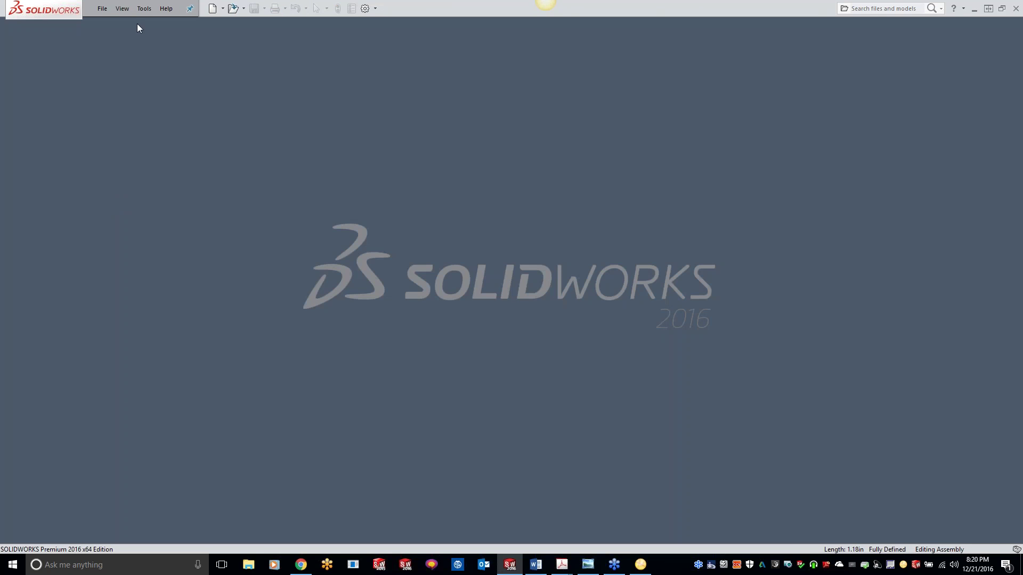
click(144, 8)
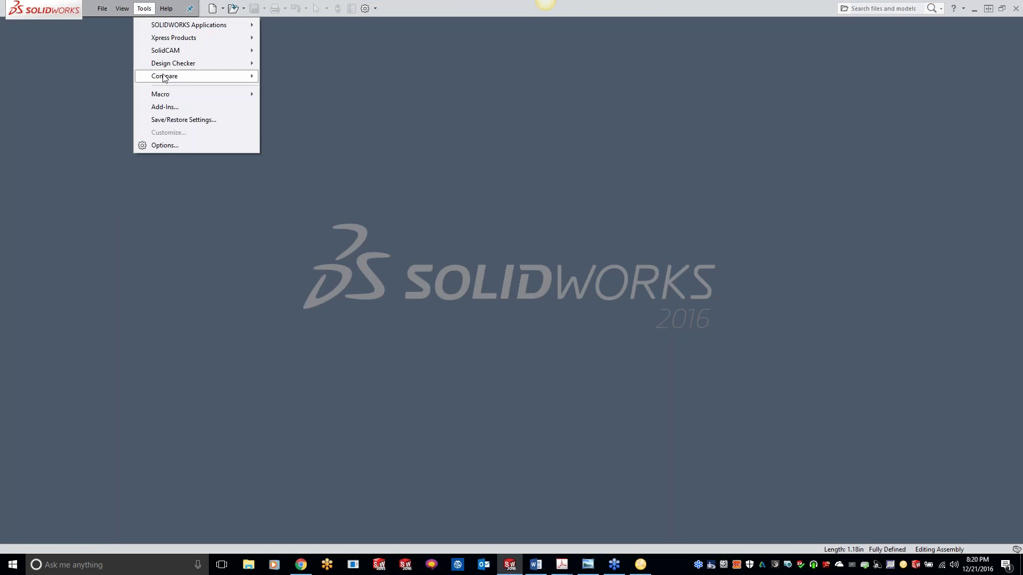
mouse_move(165, 51)
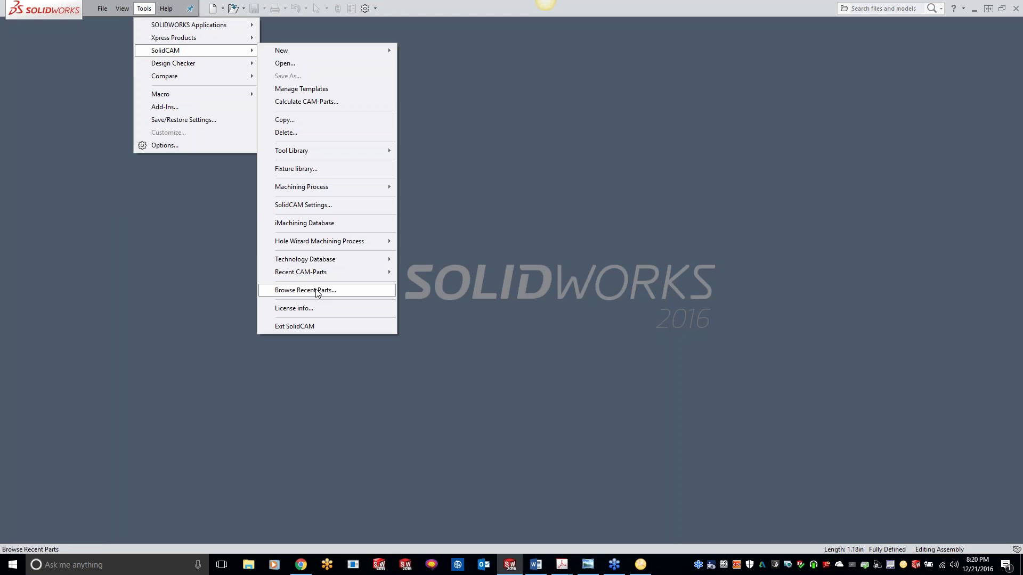
mouse_move(326, 266)
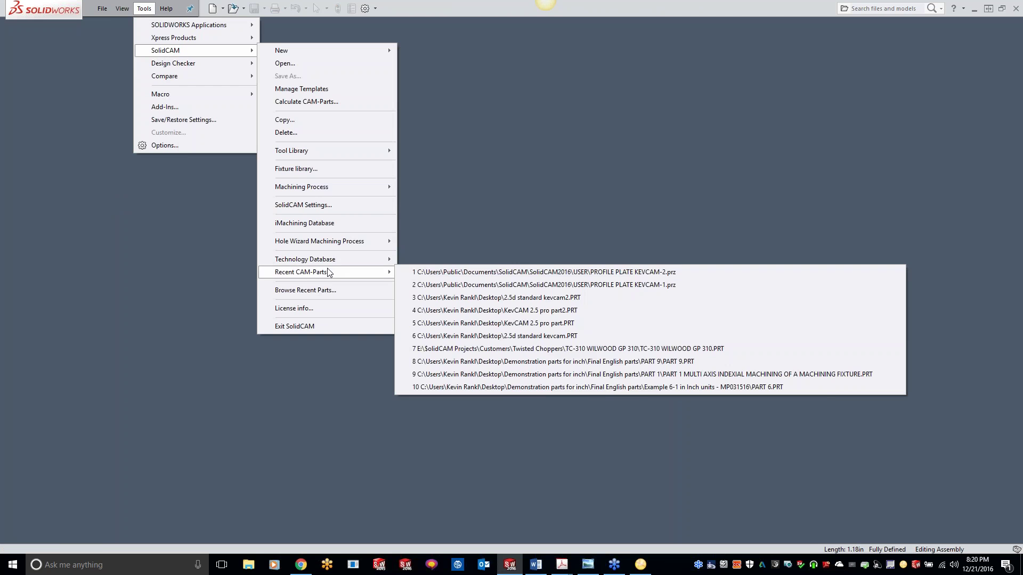
click(438, 284)
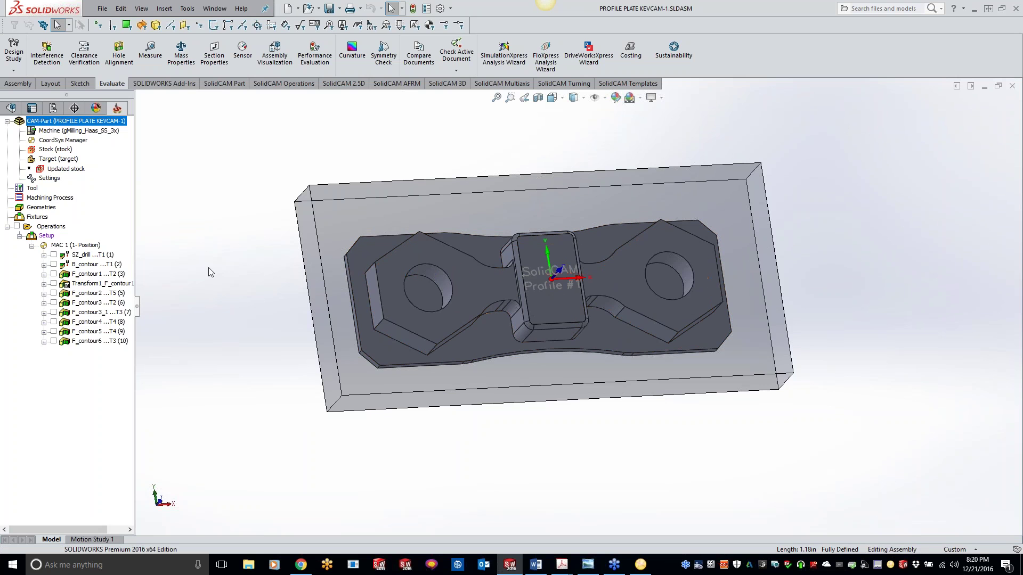
Compare the captured KEVCAM-2 operations tree side by side with the KEVCAM-1 tree, and discard the capture.
key(alt+Tab)
drag(191, 188, 281, 132)
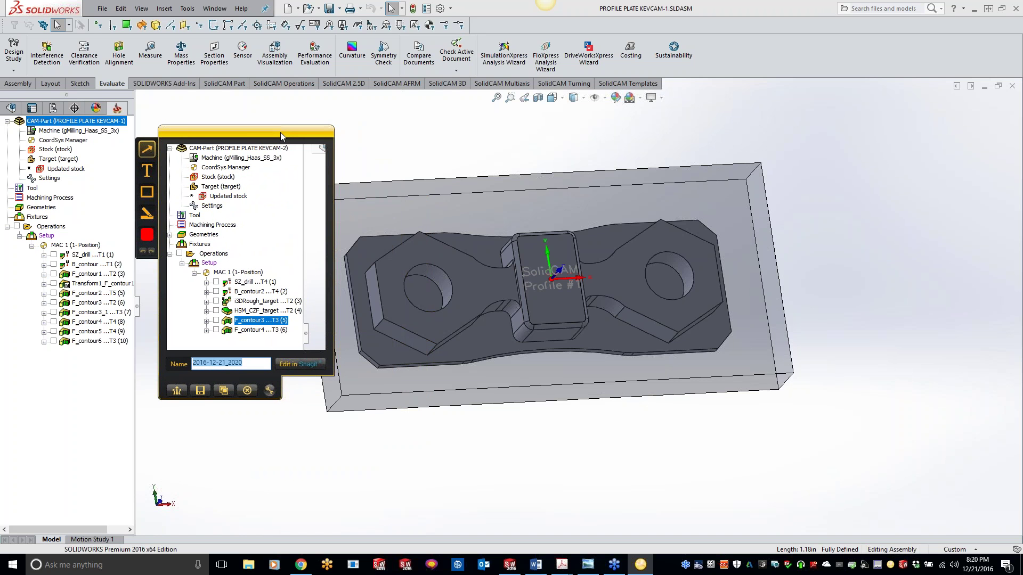
drag(221, 137, 190, 111)
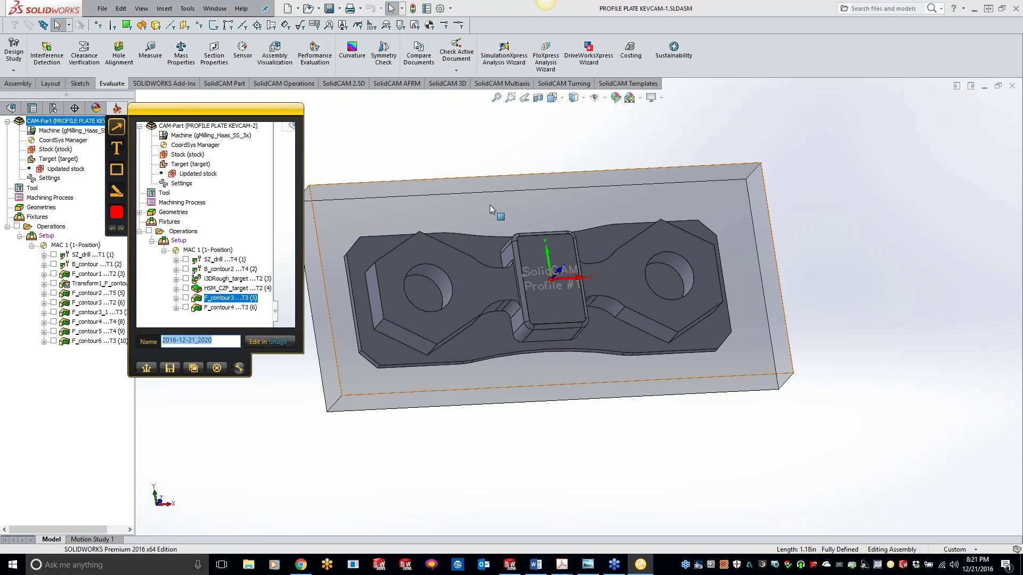
middle_drag(538, 267, 528, 244)
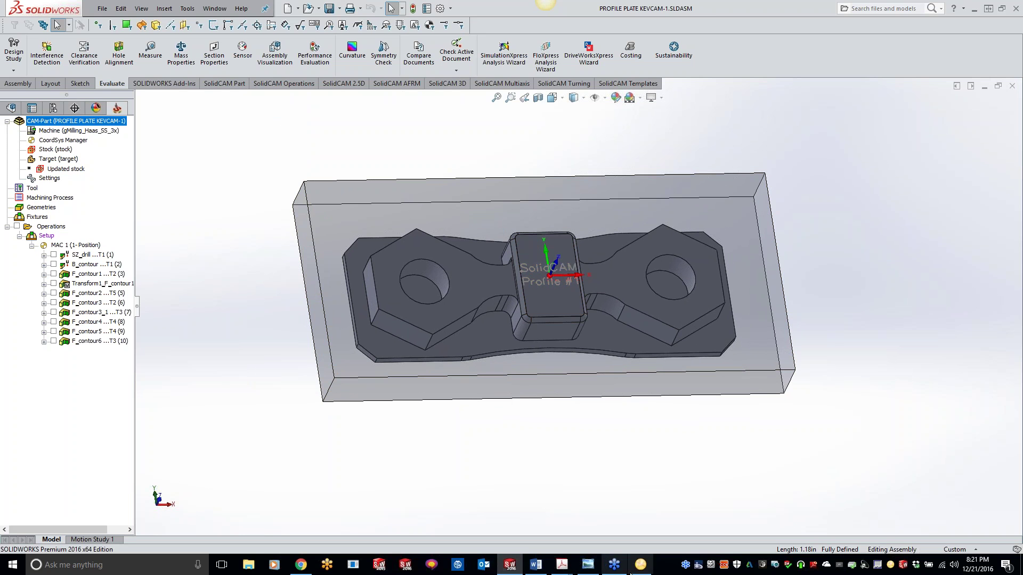
click(639, 565)
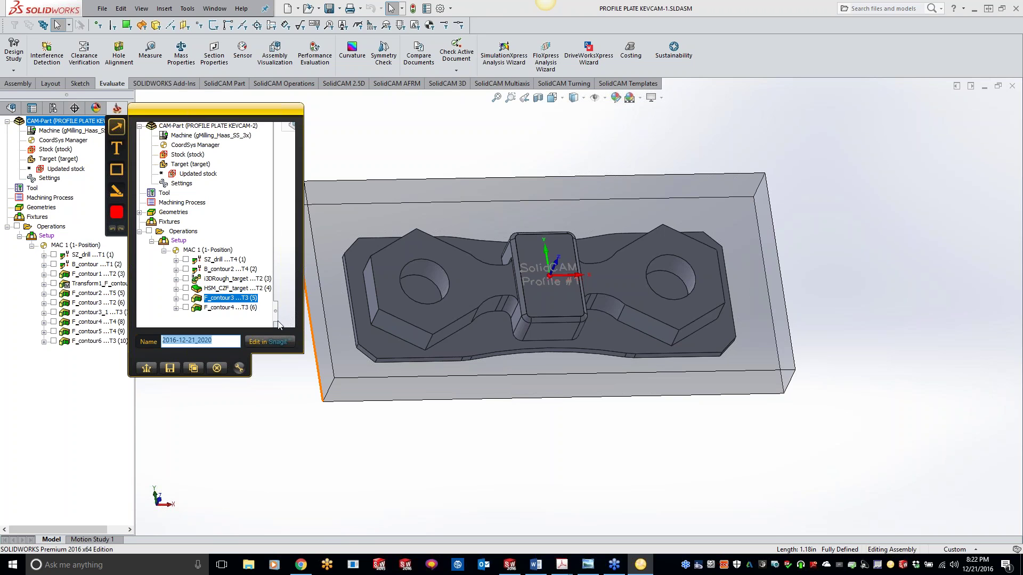
click(217, 368)
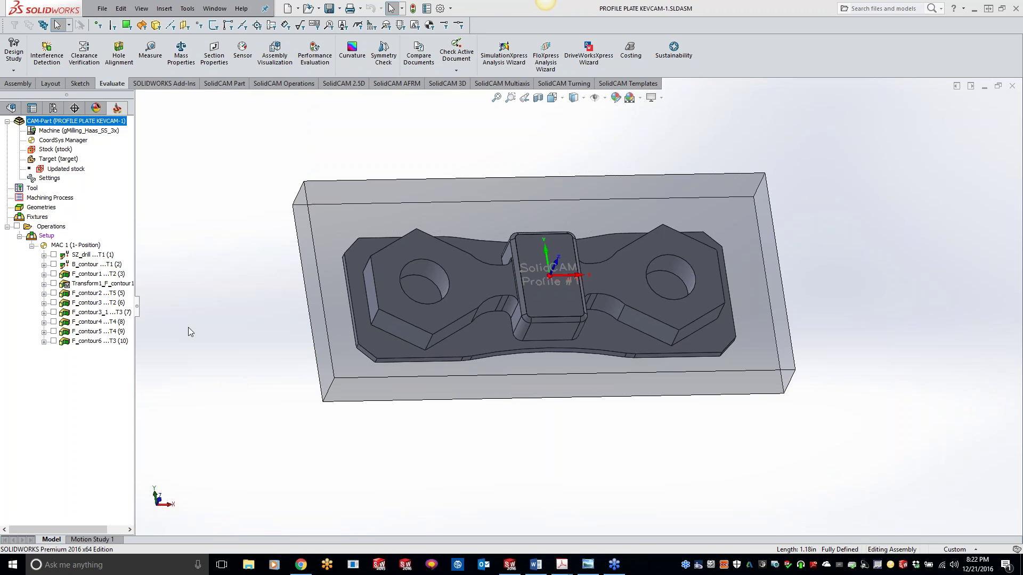
Close the CAM-part PROFILE PLATE KEVCAM-1 and open the recent CAM-part 2.5d standard kevcam.
right_click(101, 121)
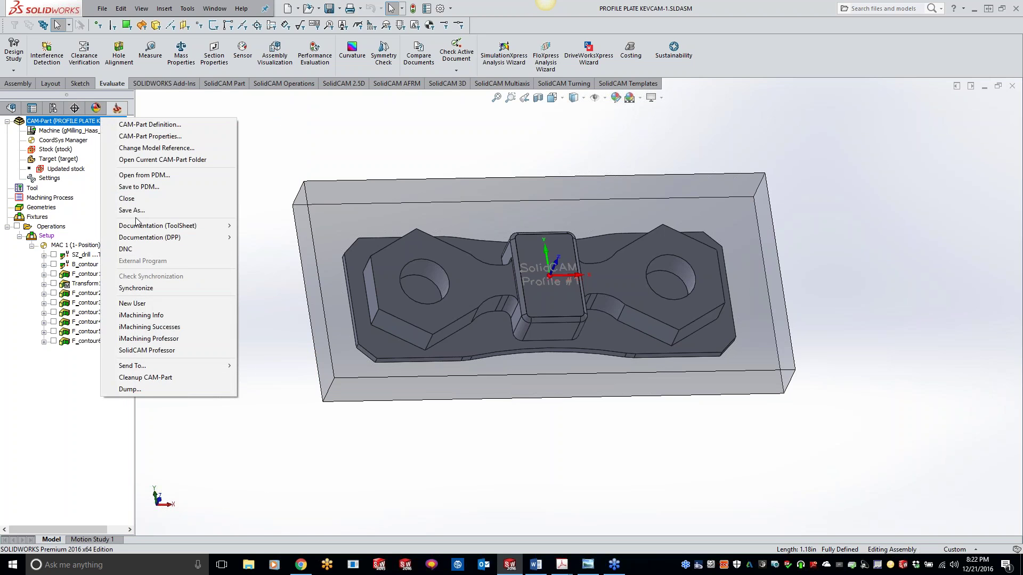
click(127, 198)
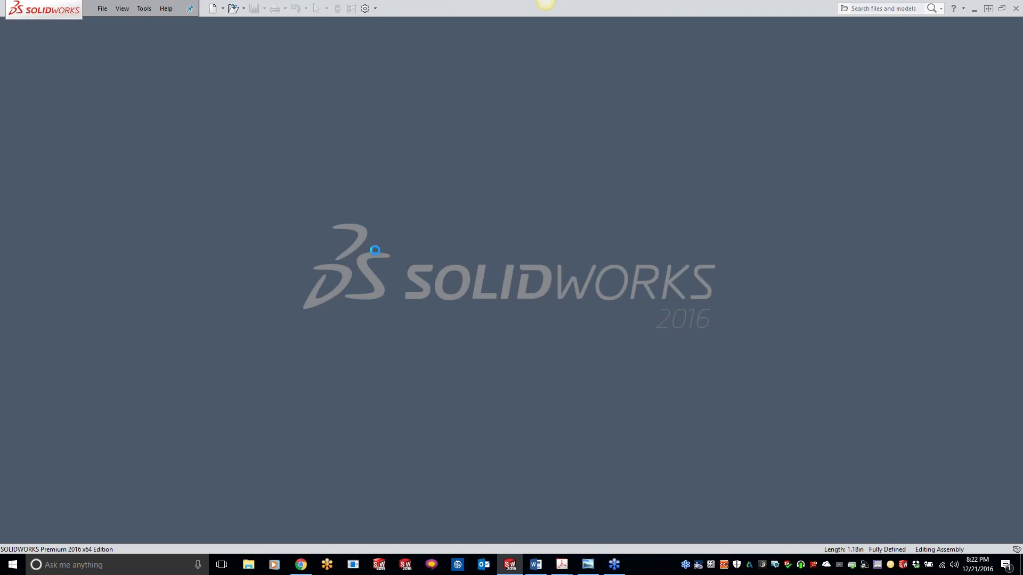
click(144, 8)
mouse_move(166, 50)
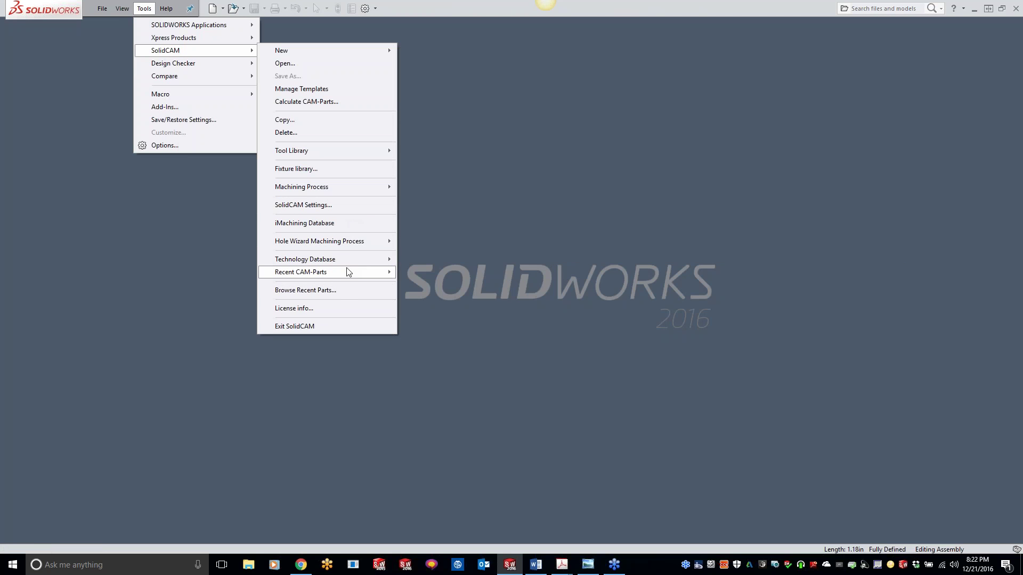
mouse_move(345, 271)
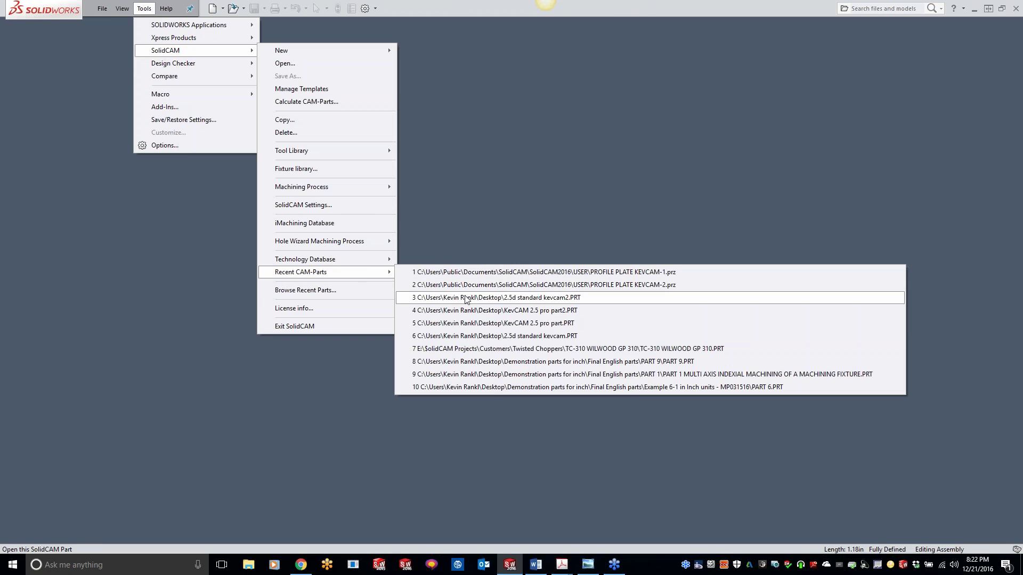
click(465, 336)
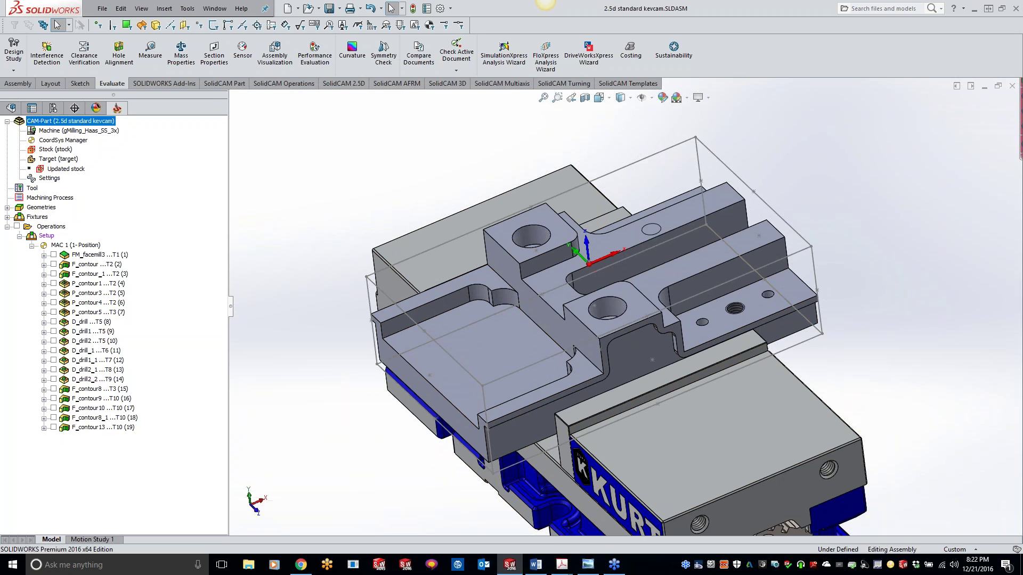
Examine the part in its vise from several angles and run all its operations in Machine Simulation.
scroll(420, 198, down, 2)
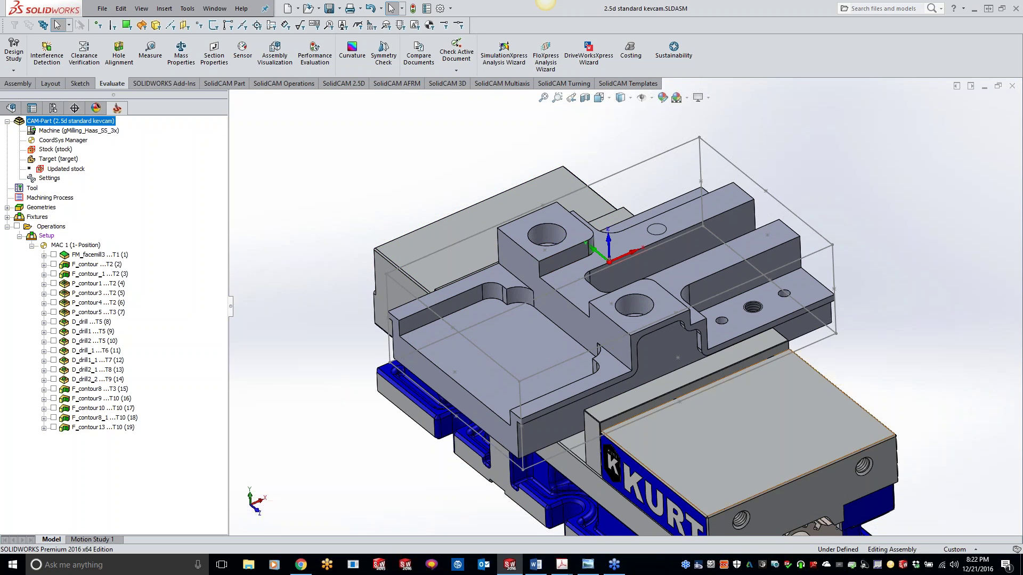
middle_drag(663, 305, 634, 275)
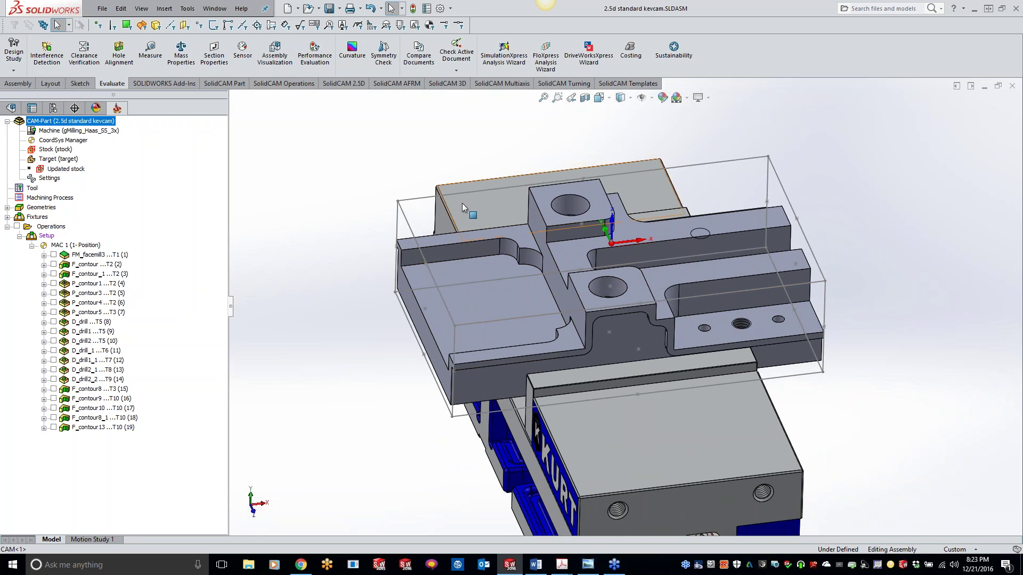
middle_drag(461, 218, 474, 226)
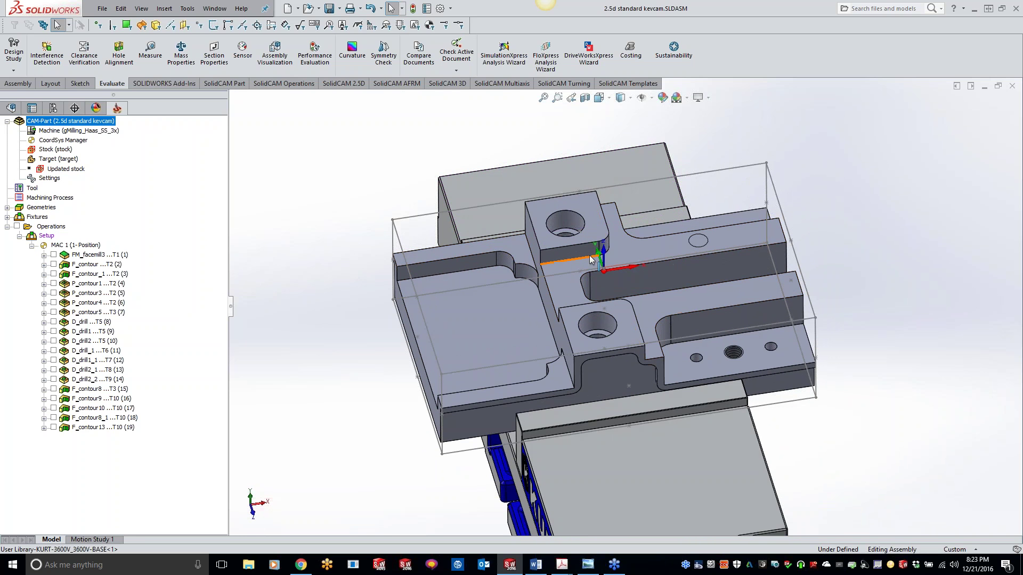
middle_drag(666, 267, 687, 346)
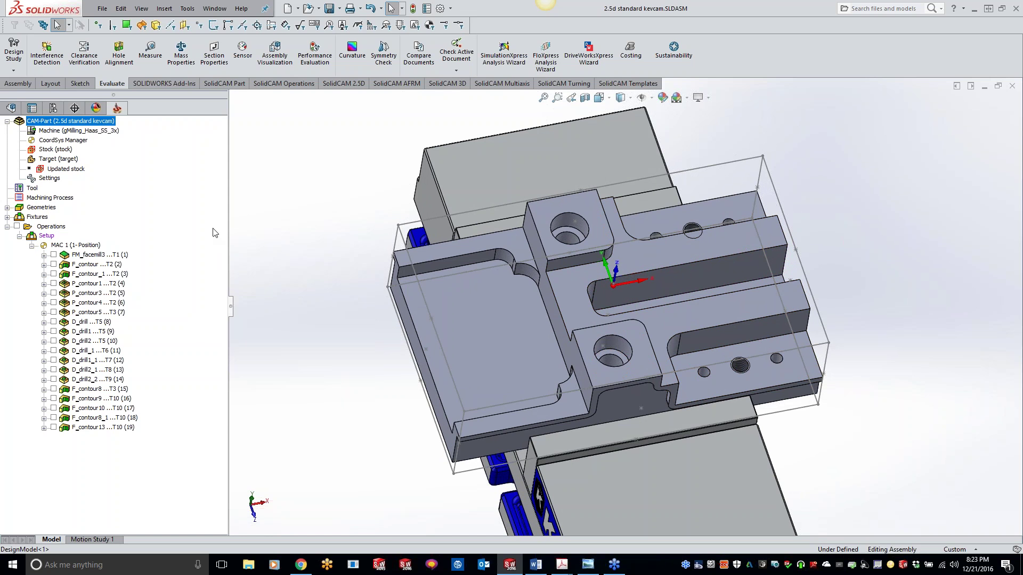
right_click(61, 228)
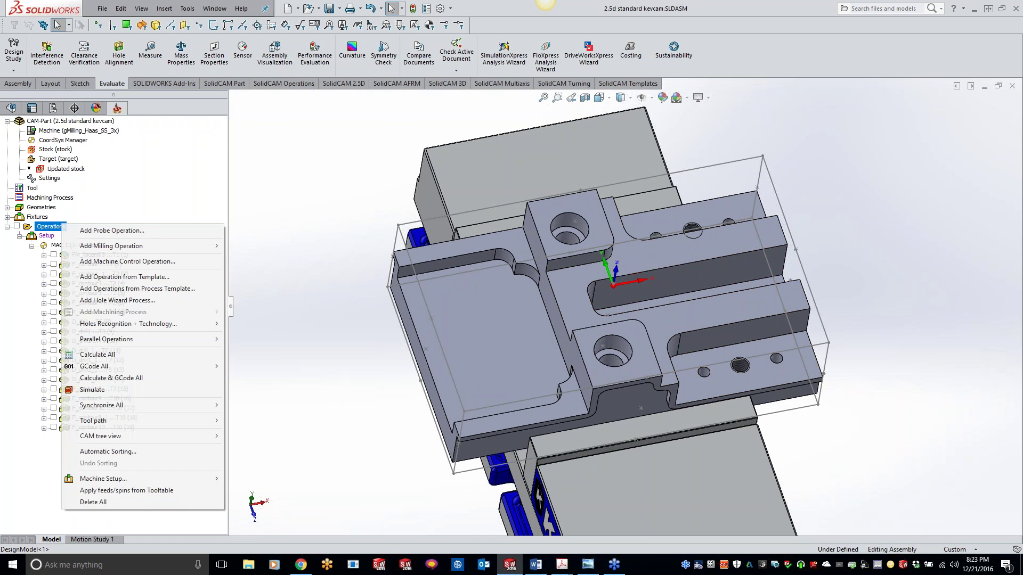
click(107, 391)
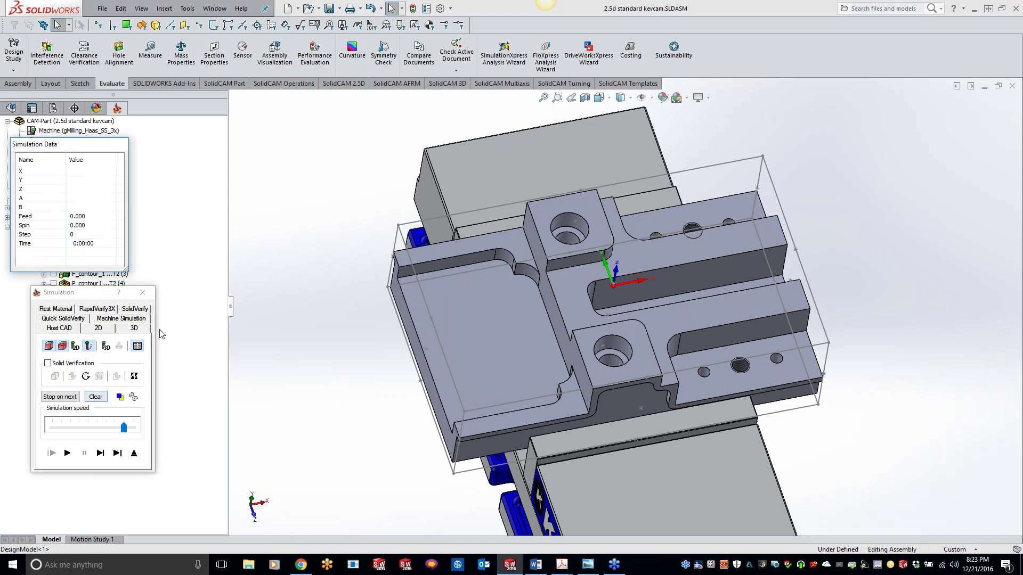
click(131, 319)
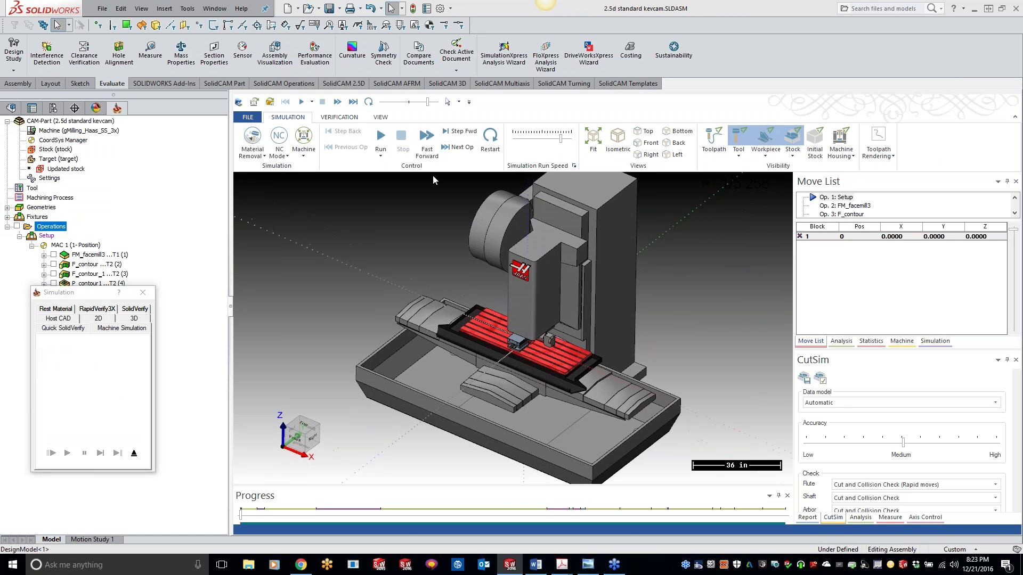
click(382, 141)
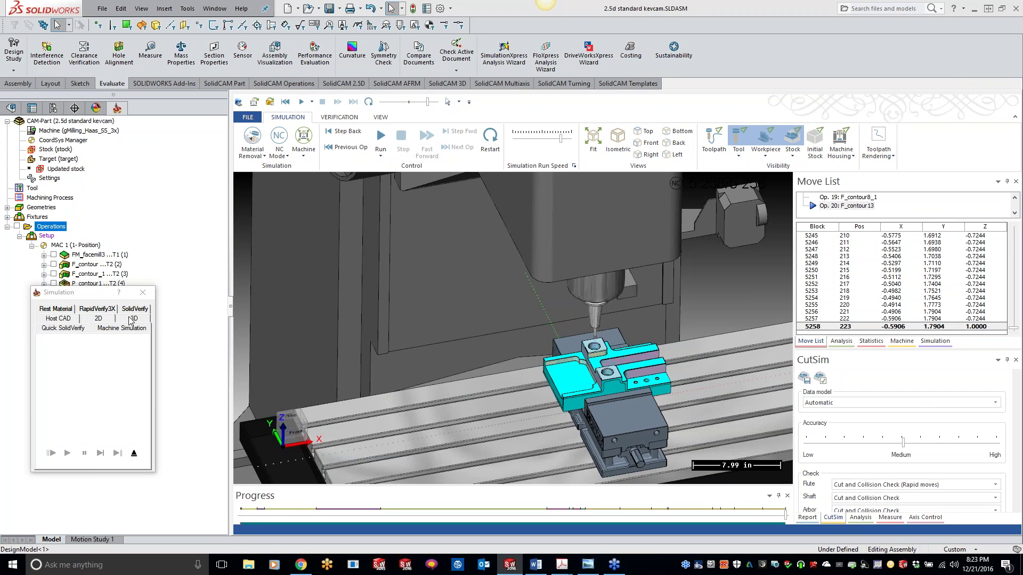
Run all operations through to the end in SolidVerify and close the simulation.
click(72, 317)
click(68, 453)
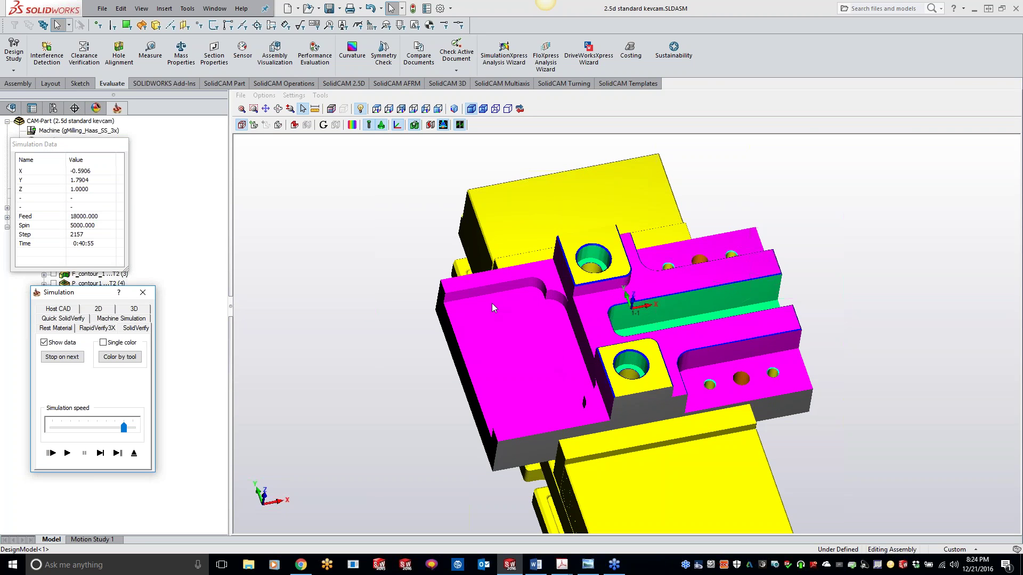
click(142, 293)
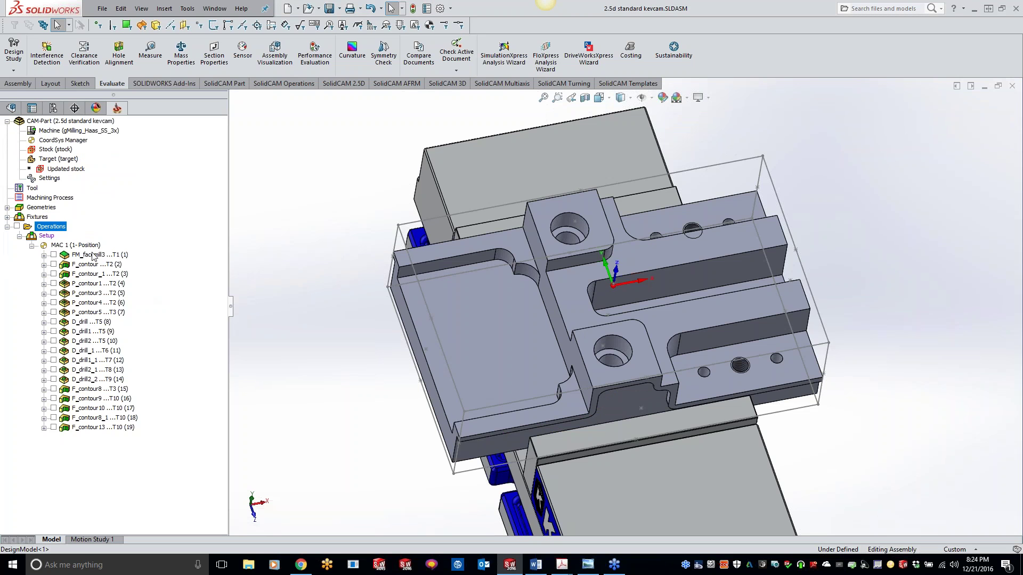
Open the F_contour profile operation, show its geometry chain on the model, and close the operation.
double_click(80, 265)
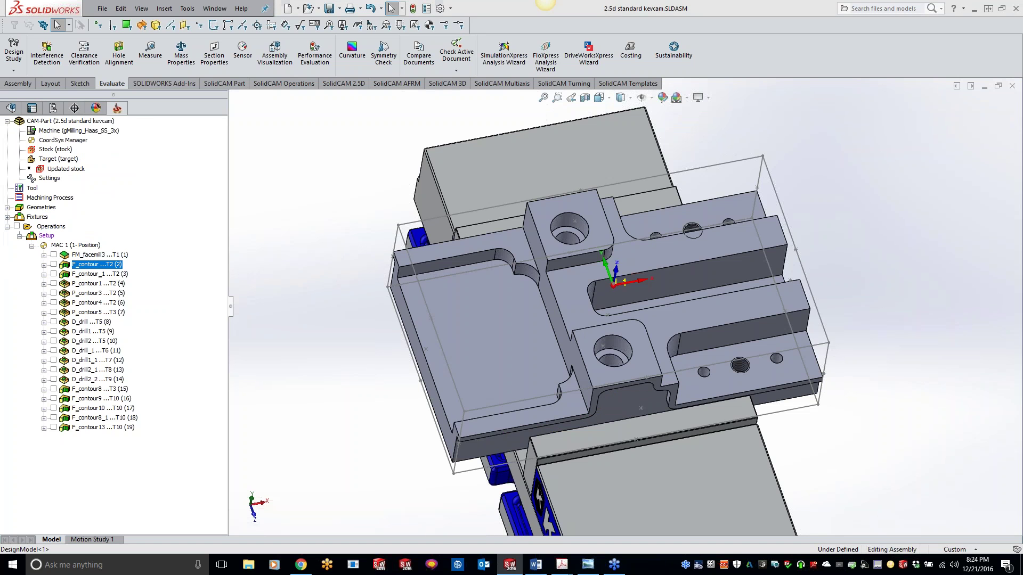
click(271, 184)
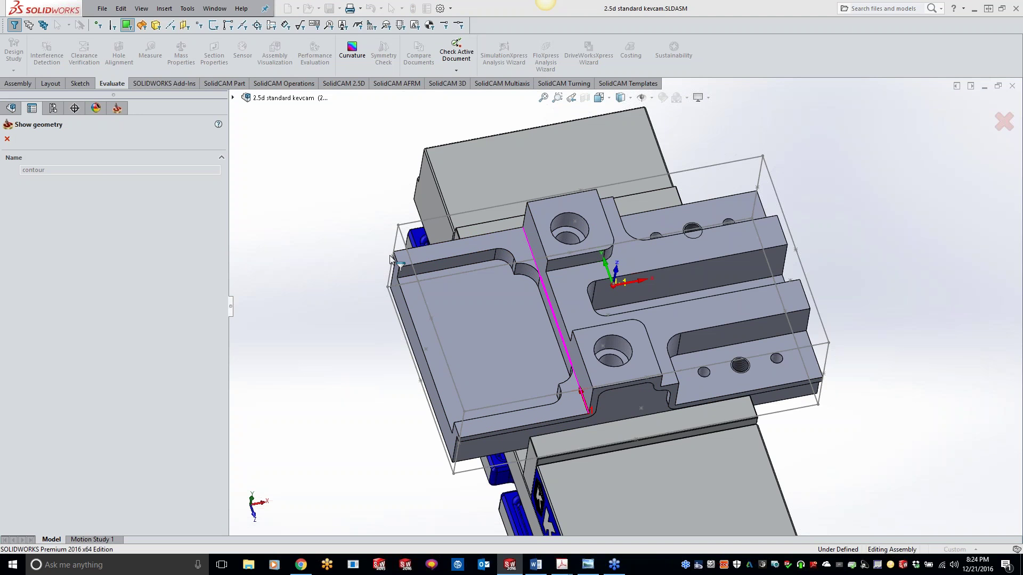
click(7, 138)
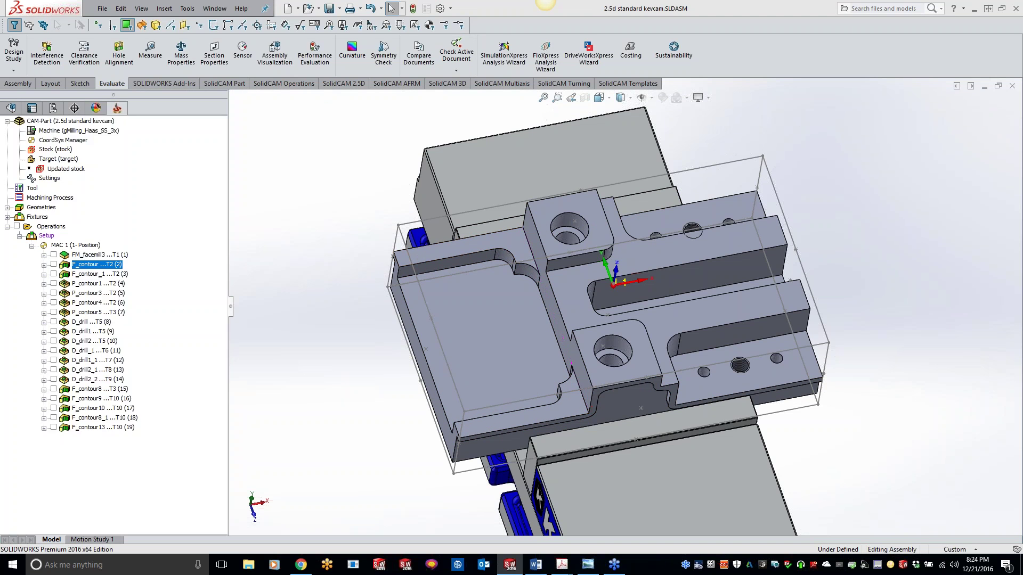
click(522, 100)
Open the F_contour_1 profile operation, show its geometry chain on the model, and close the operation.
click(104, 273)
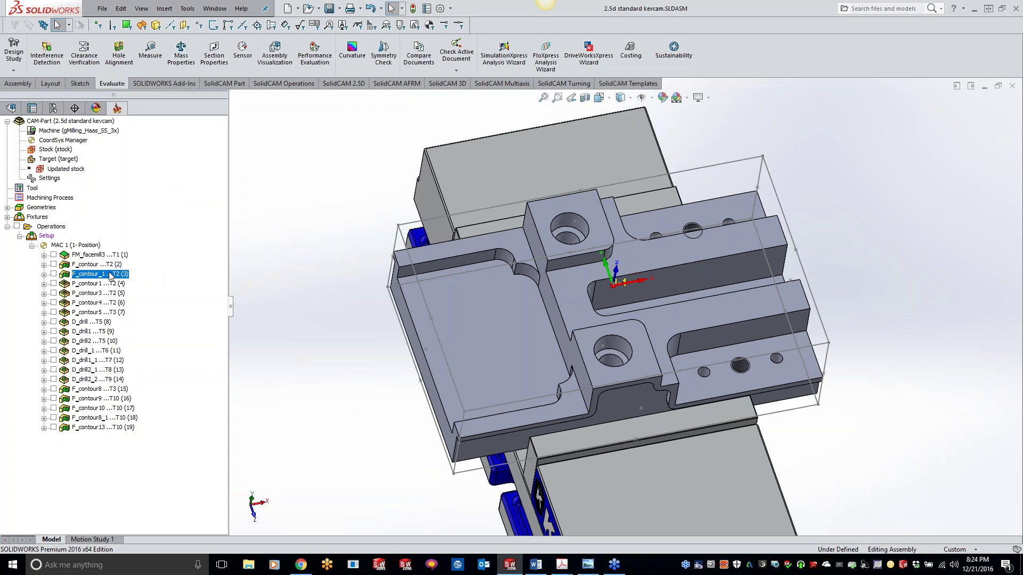
click(284, 183)
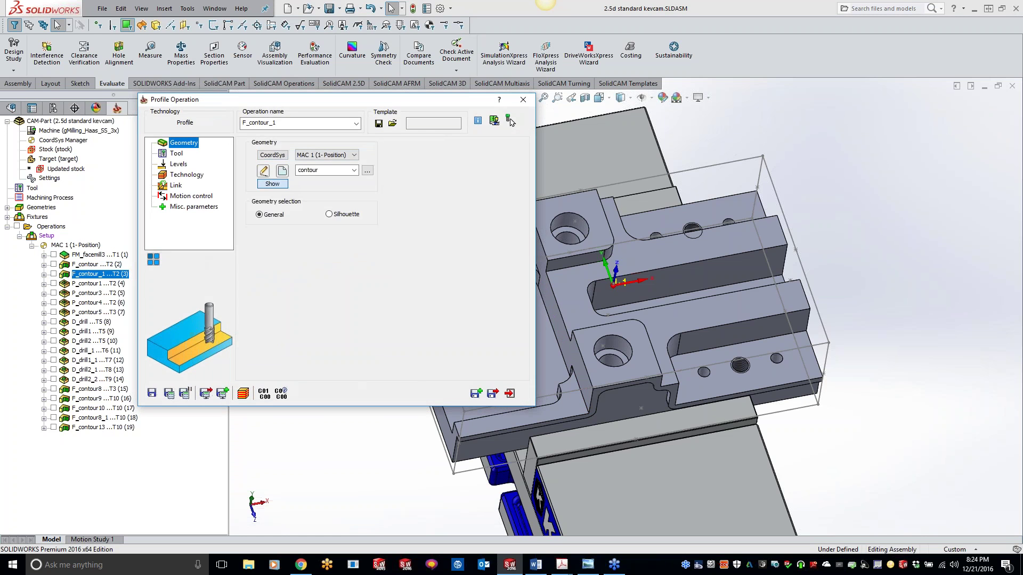
click(7, 139)
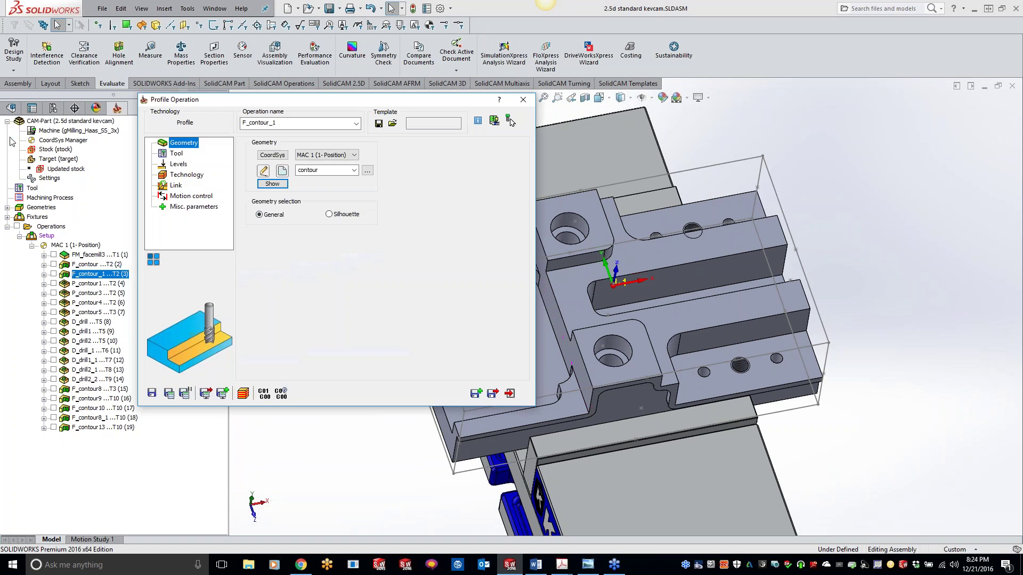
click(523, 99)
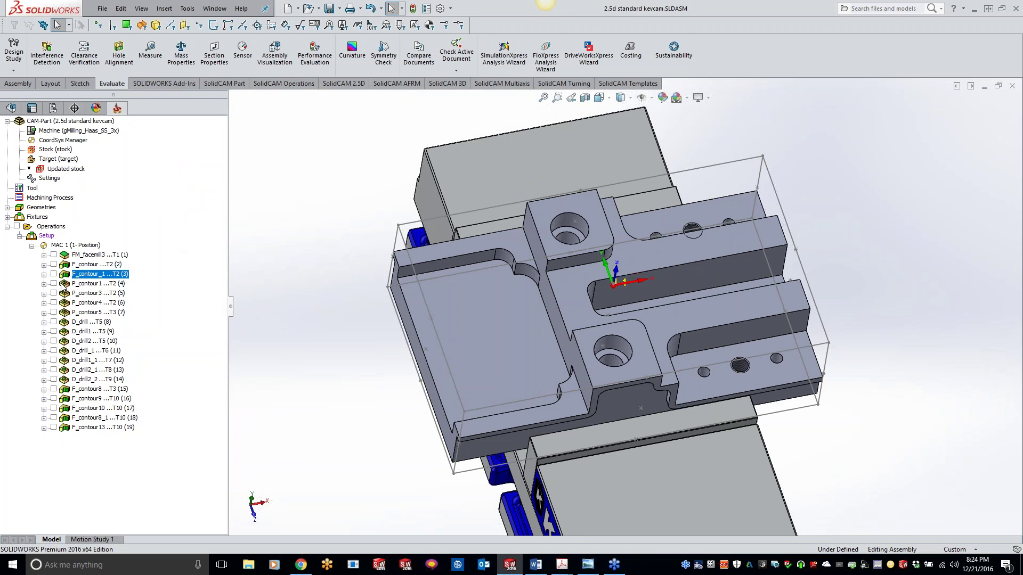
Show the contour1 geometry of the P_contour1 pocket operation, then inspect the slots and bosses from other angles.
click(44, 284)
right_click(87, 294)
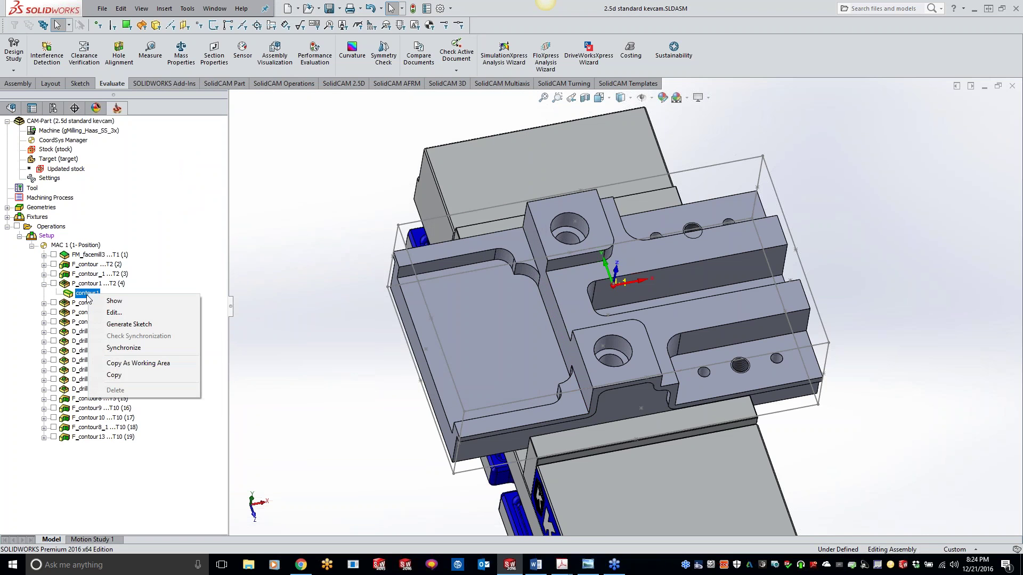
click(114, 301)
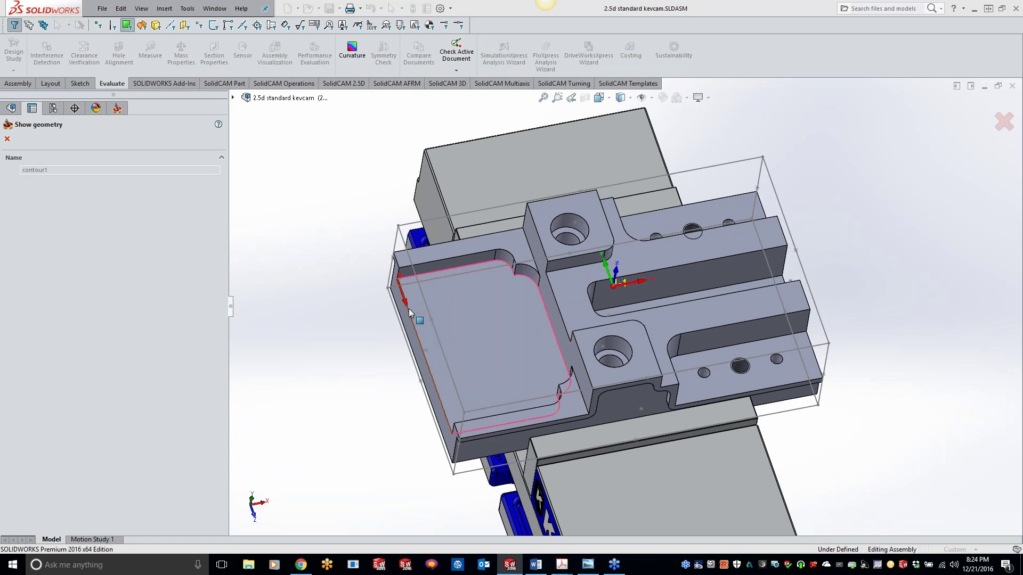
click(7, 140)
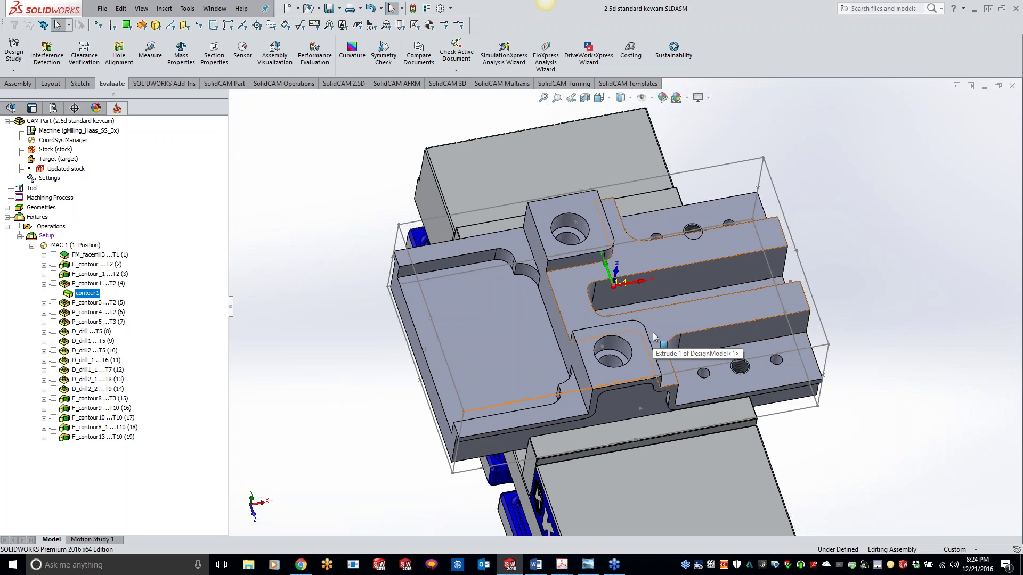
middle_drag(651, 327, 609, 335)
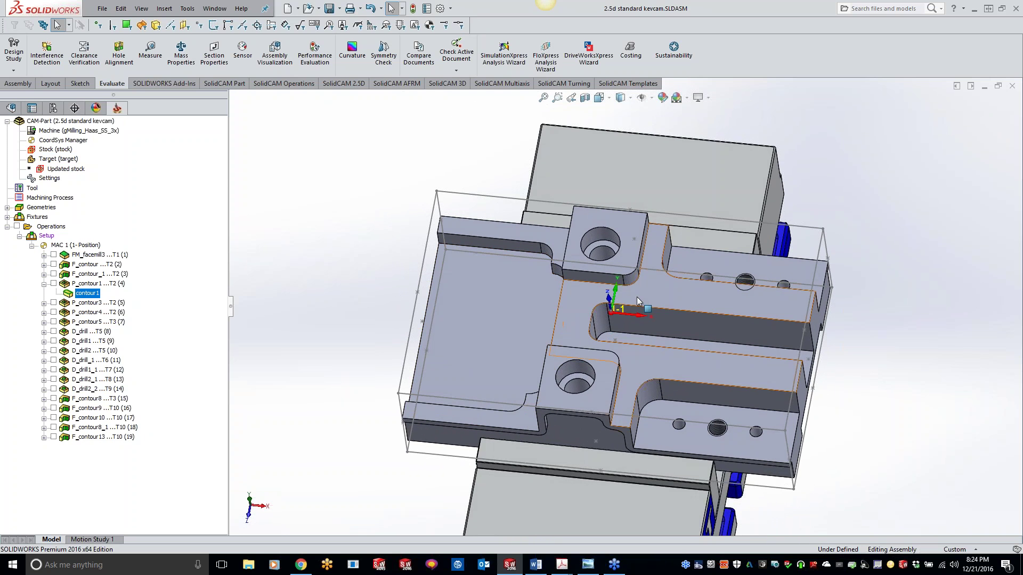
middle_drag(637, 297, 576, 284)
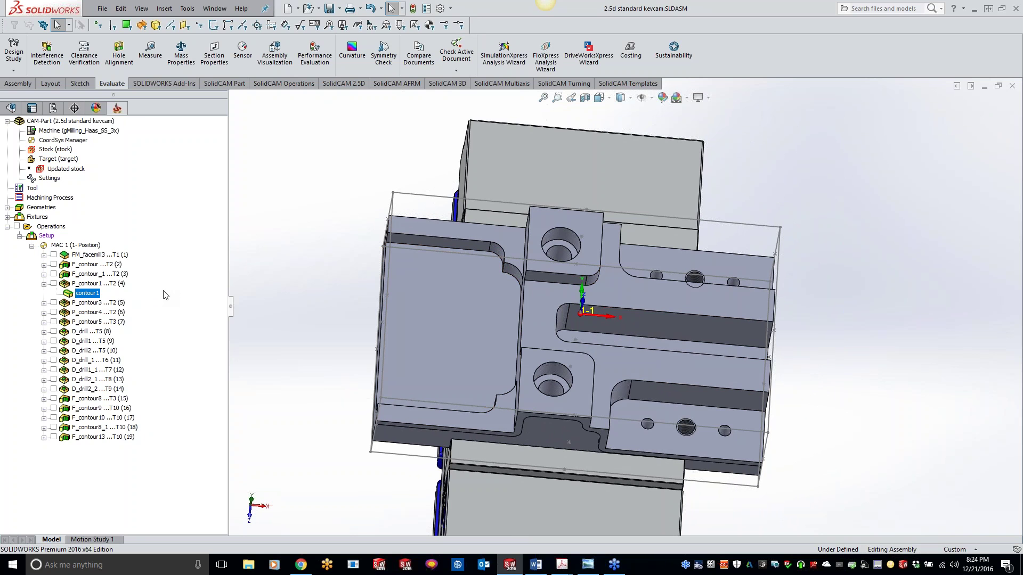
click(44, 284)
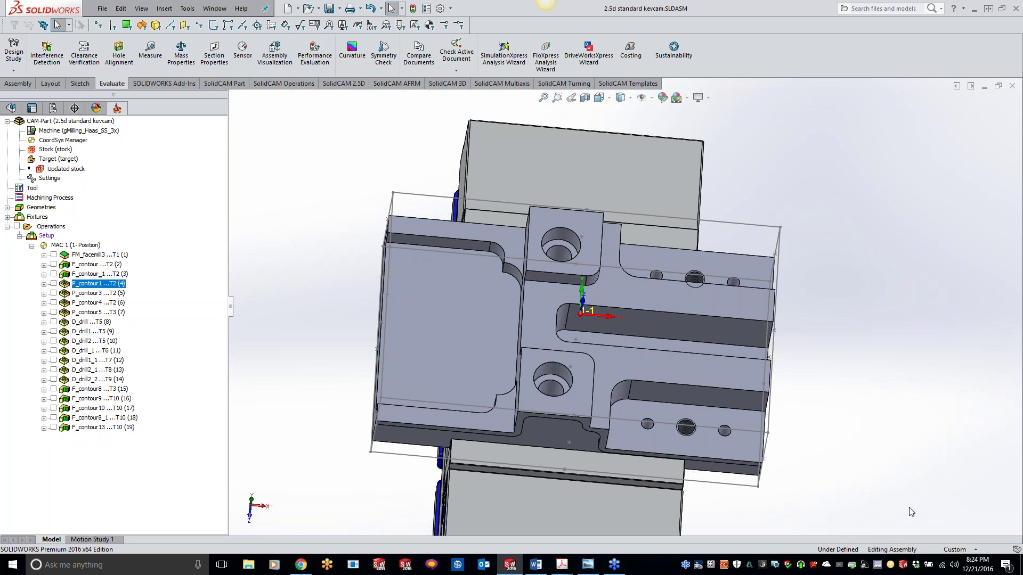
Simulate all operations in Host CAD mode, inspect the toolpaths over the part, and close the simulation.
right_click(60, 227)
click(106, 393)
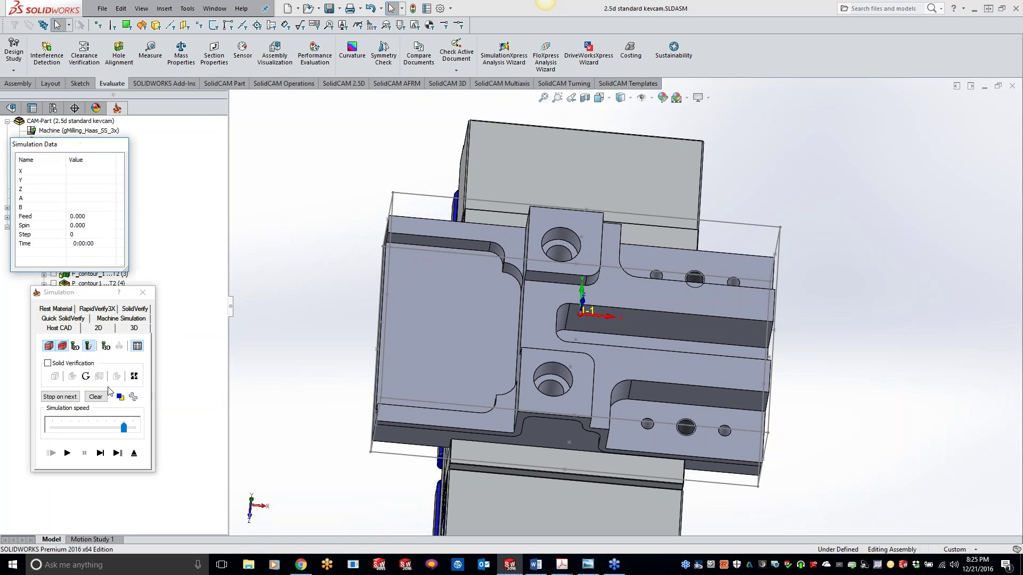
click(74, 453)
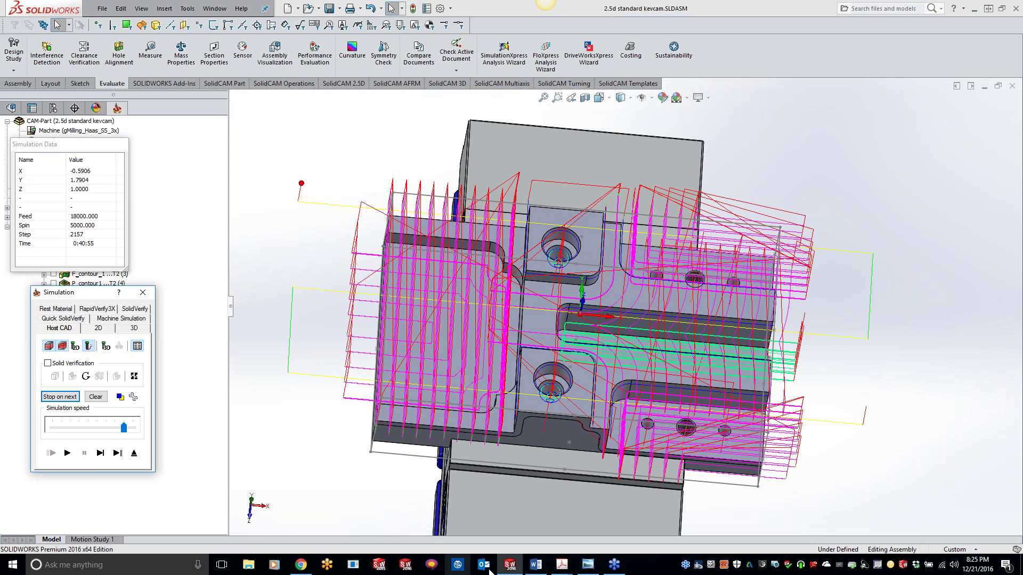
middle_drag(535, 368, 458, 320)
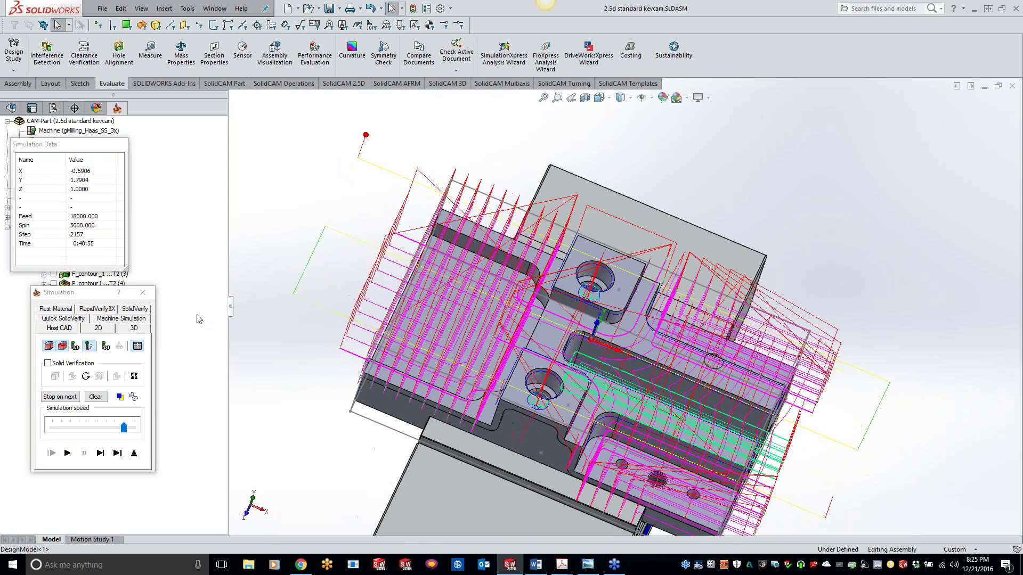
click(147, 295)
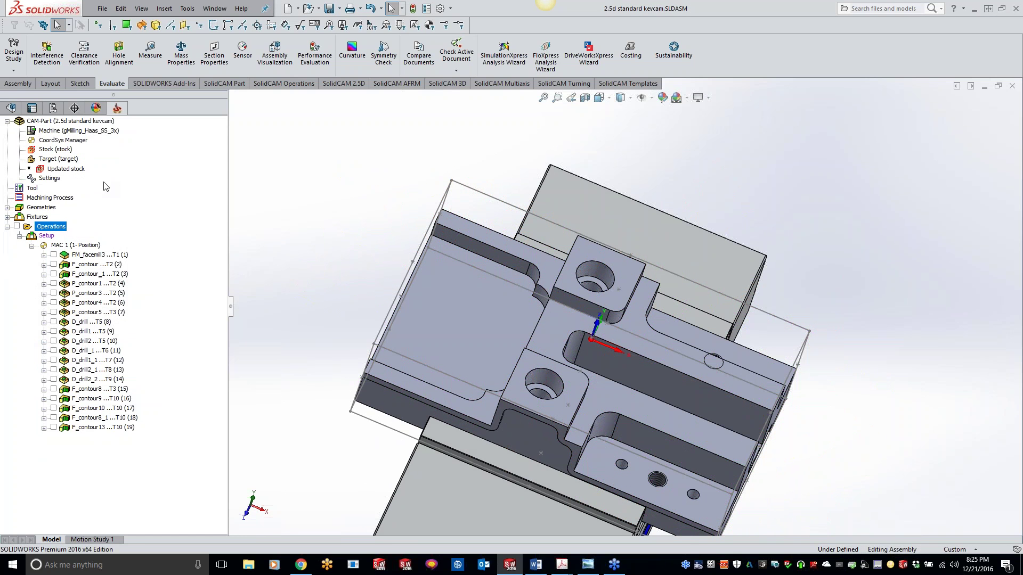
Close the current CAM-Part and open 2.5d standard kevcam2 from the recent CAM-Parts.
right_click(70, 123)
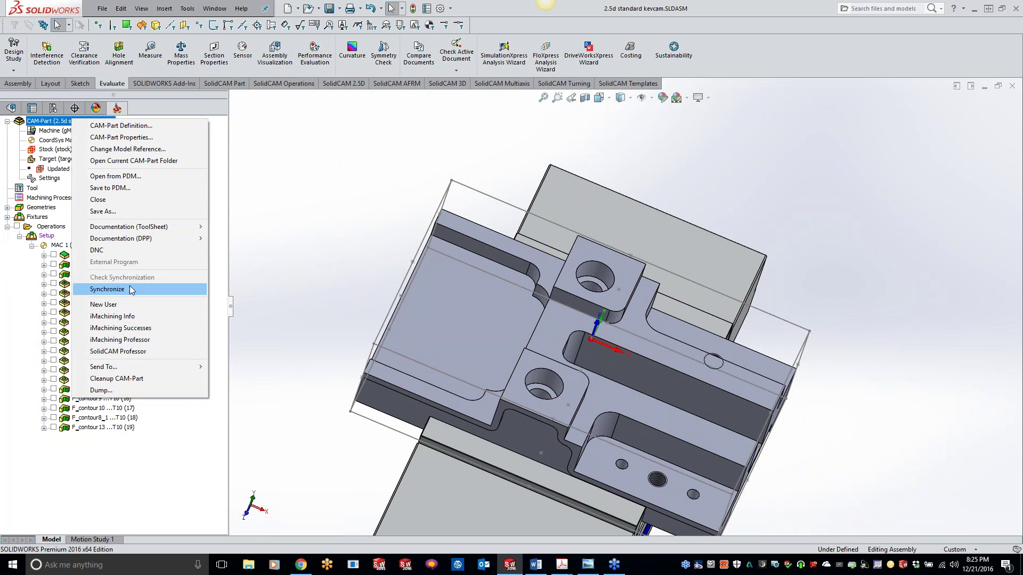
click(127, 199)
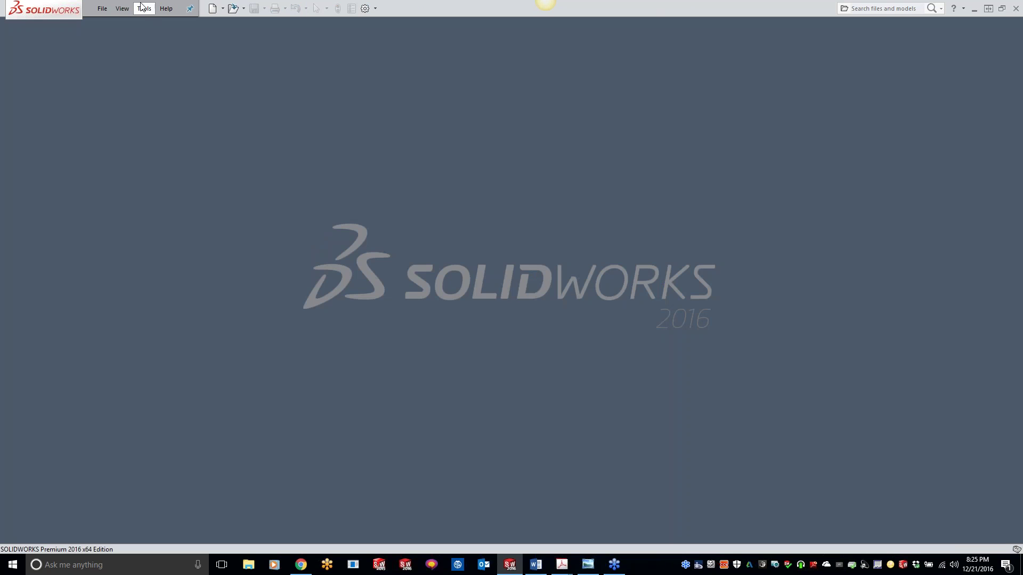
click(143, 8)
mouse_move(165, 50)
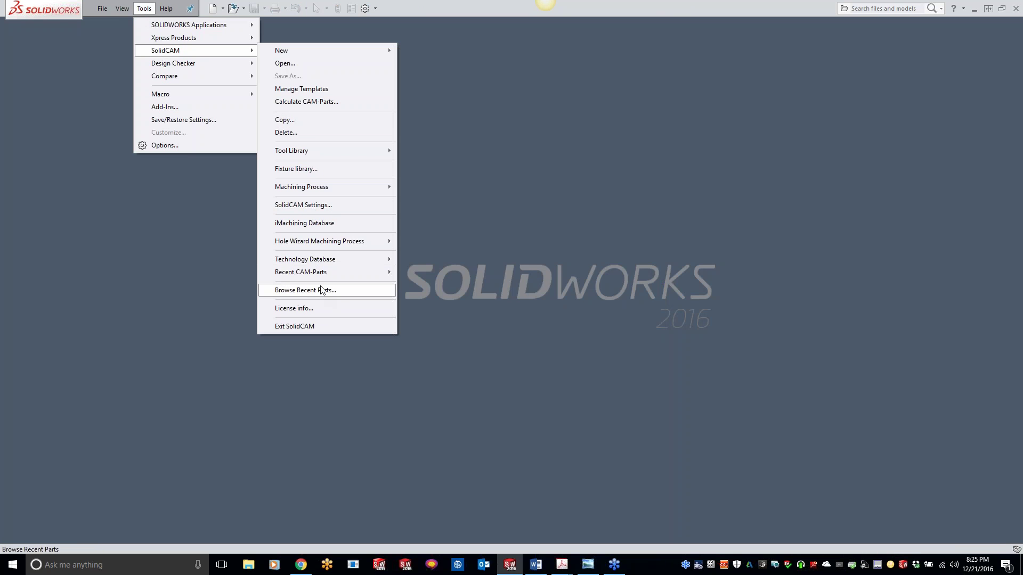
mouse_move(320, 273)
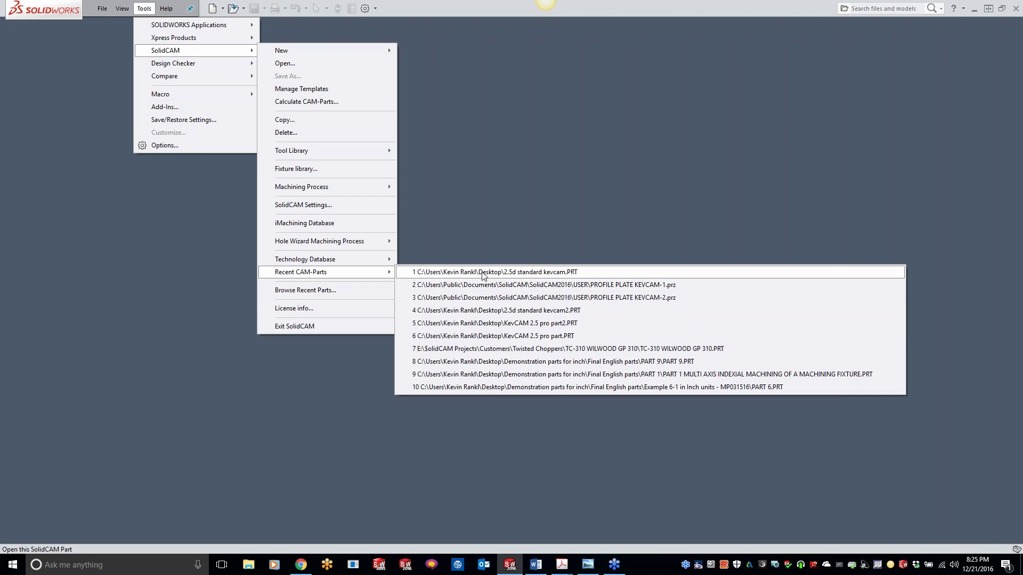
click(501, 310)
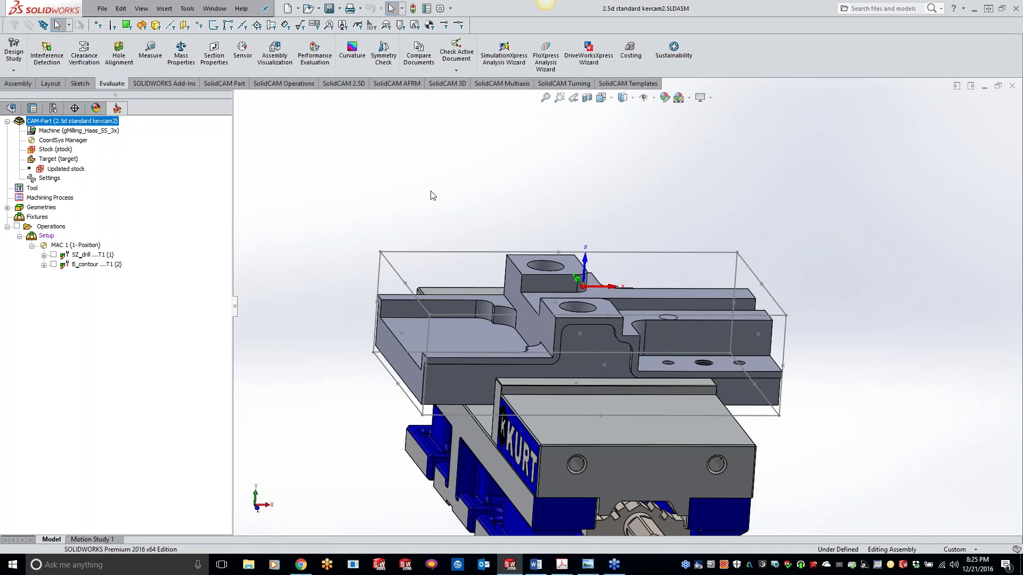
Delete the B_contour and SZ_drill operations from the CAM-Part.
click(91, 264)
key(Delete)
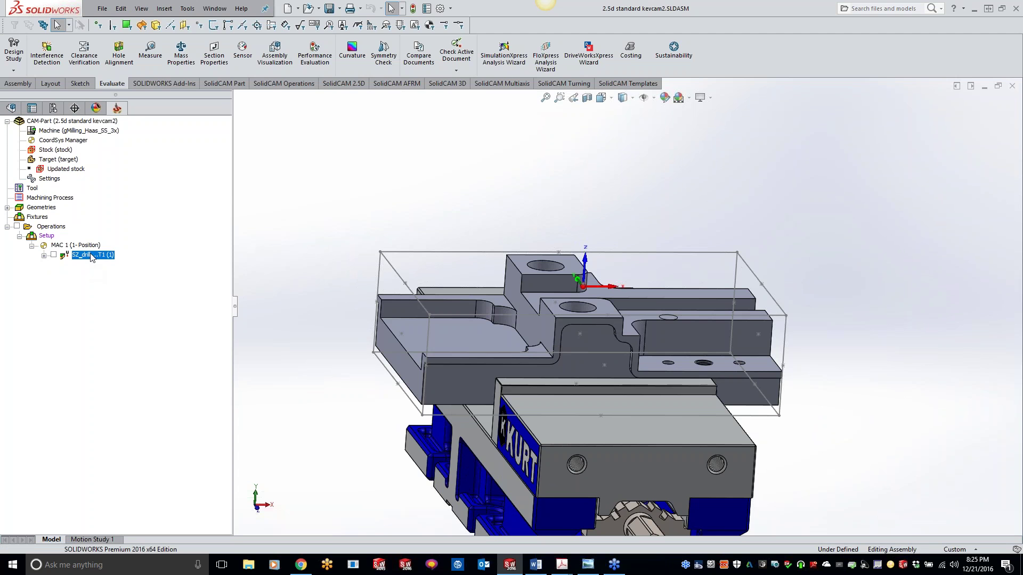
key(Delete)
Add an iMachining 3D operation with 3D Prismatic technology and assign tool 3, the 0.5 inch end mill.
scroll(447, 259, up, 3)
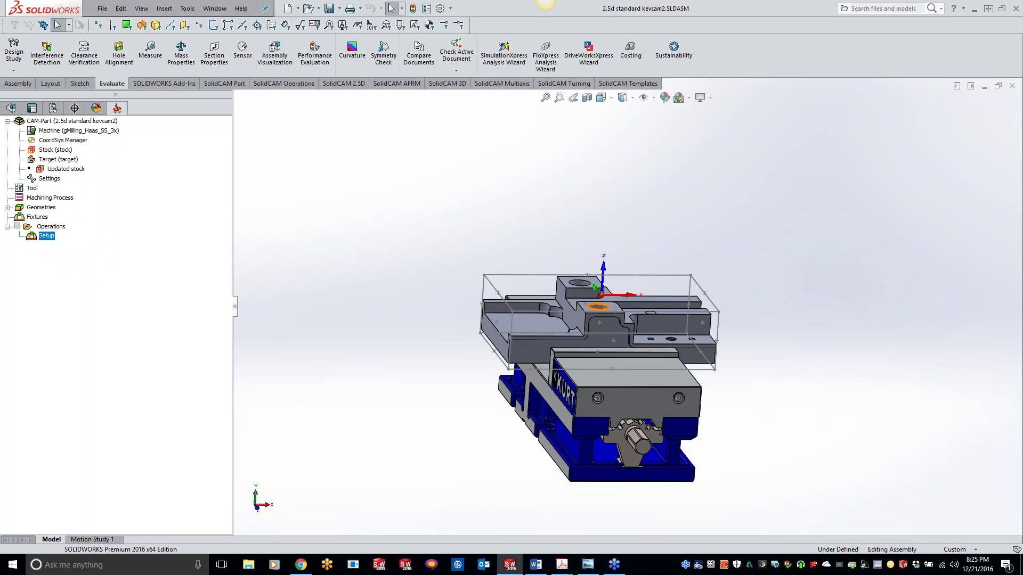
middle_drag(597, 308, 631, 354)
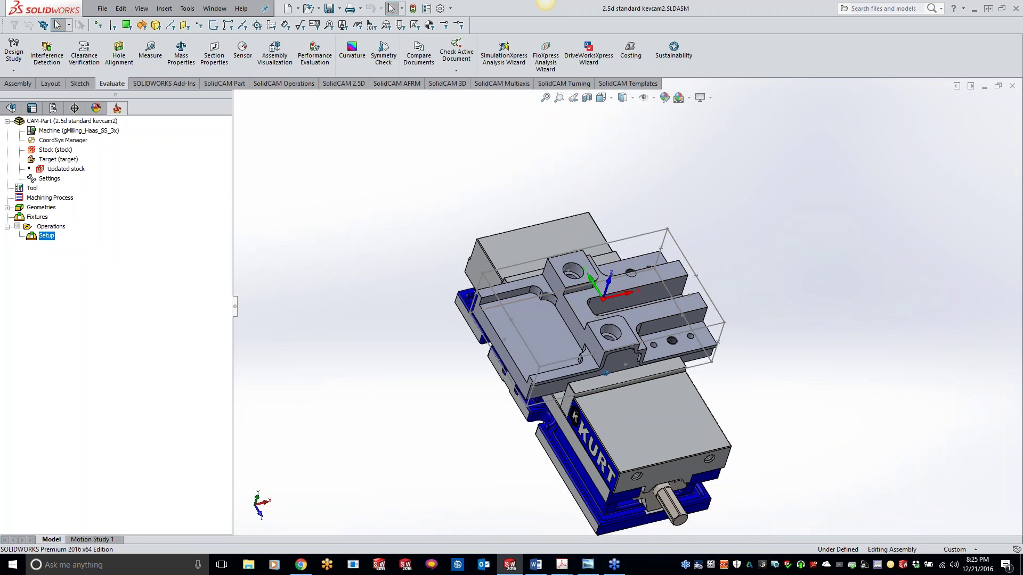
scroll(660, 283, down, 2)
ctrl+middle_drag(660, 283, 609, 279)
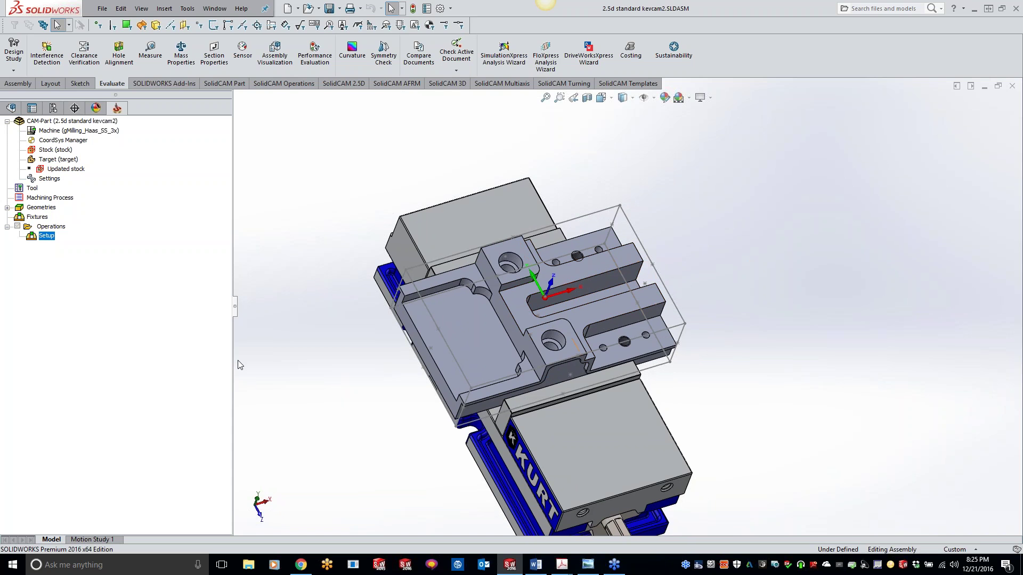
right_click(60, 228)
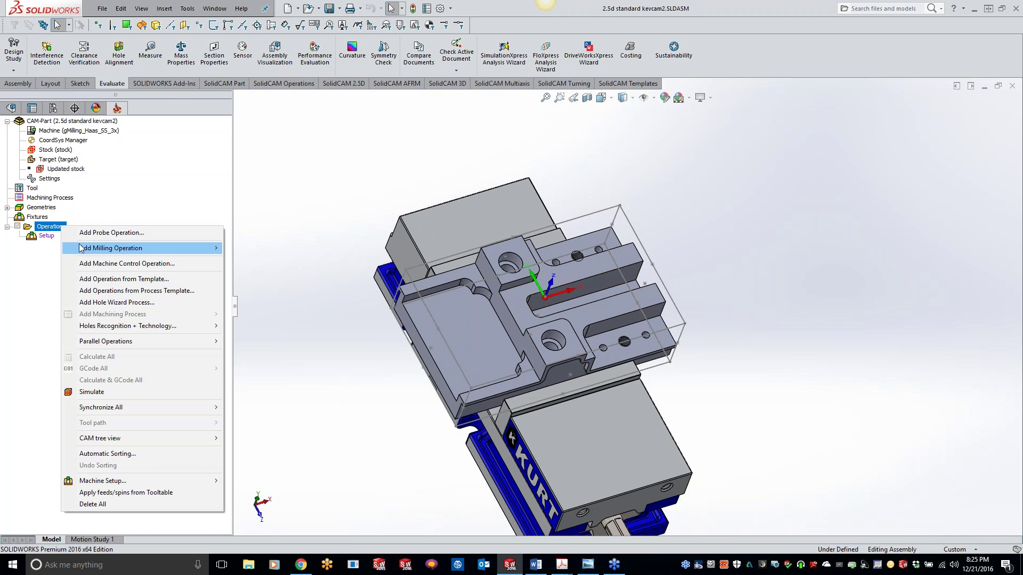
mouse_move(181, 248)
click(261, 221)
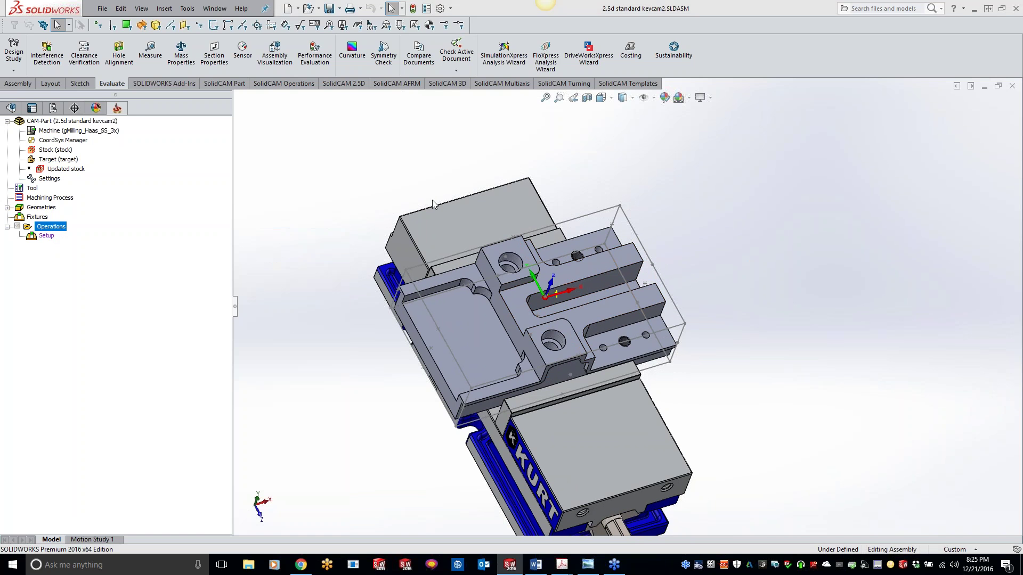
click(176, 155)
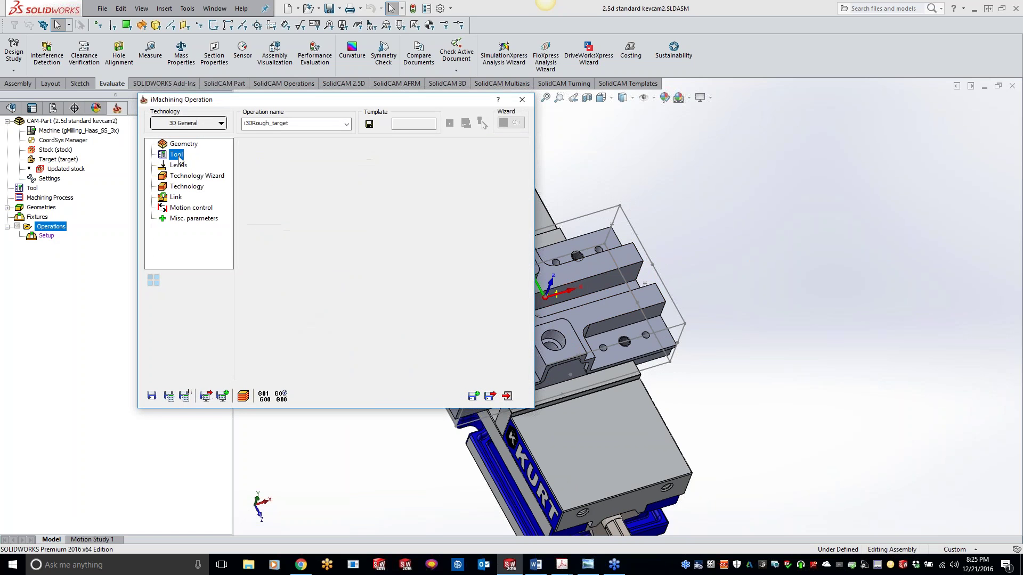
click(177, 124)
click(186, 146)
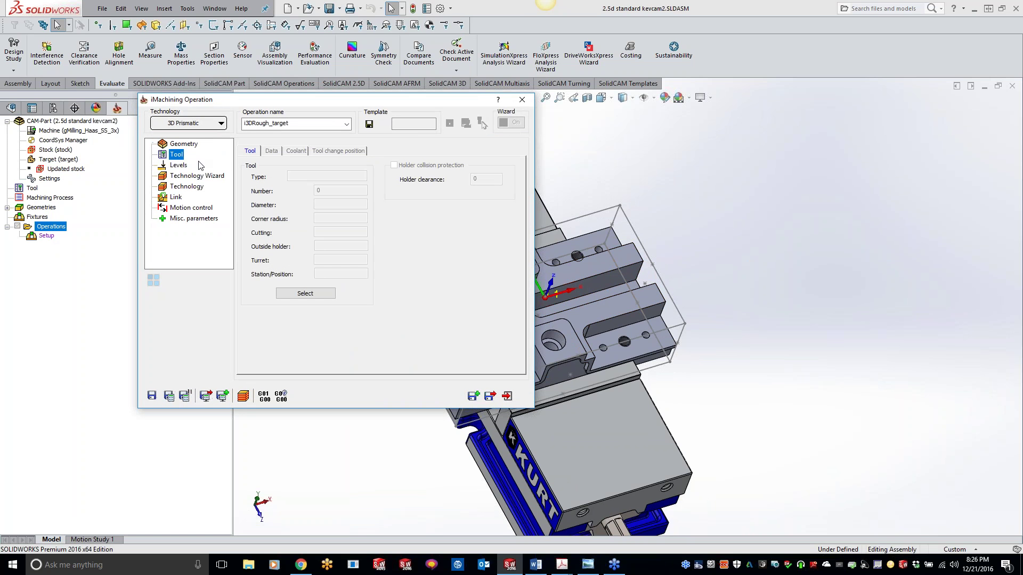
click(303, 292)
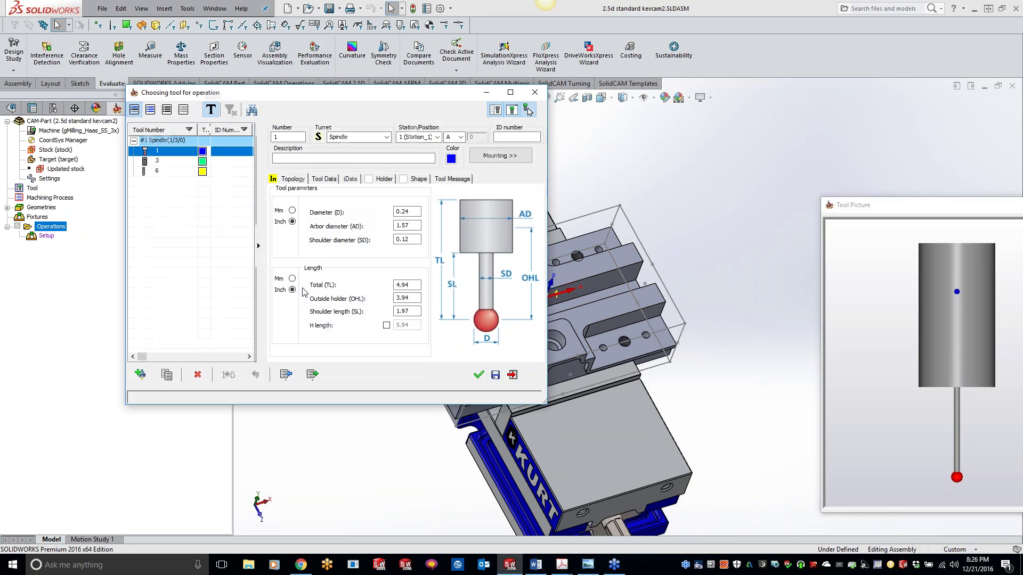
double_click(157, 160)
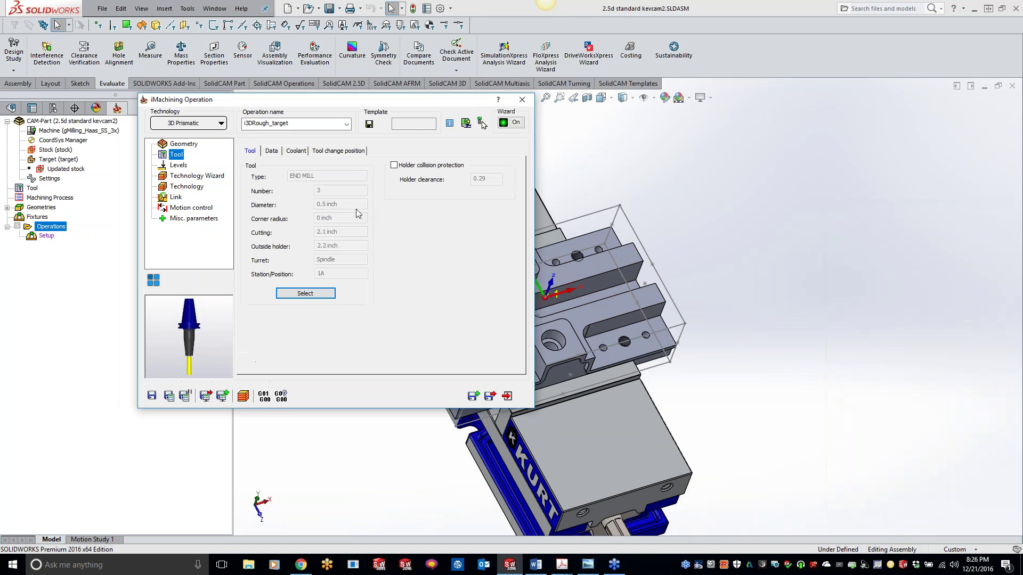
Review the levels, compare user-defined with automatic step down, keep Automatic, and set the machining level to 8.
click(178, 166)
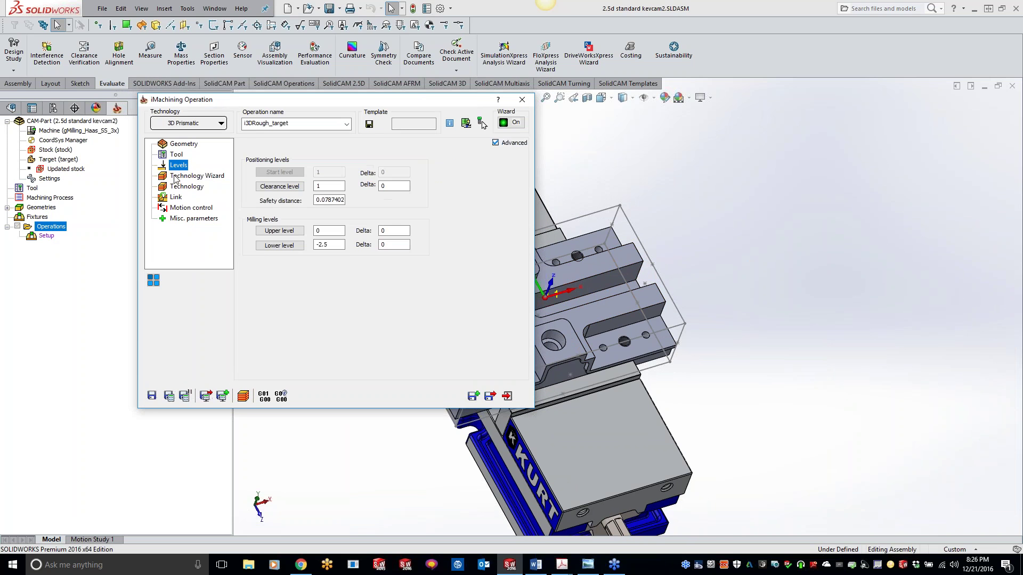
click(176, 177)
click(177, 187)
click(178, 179)
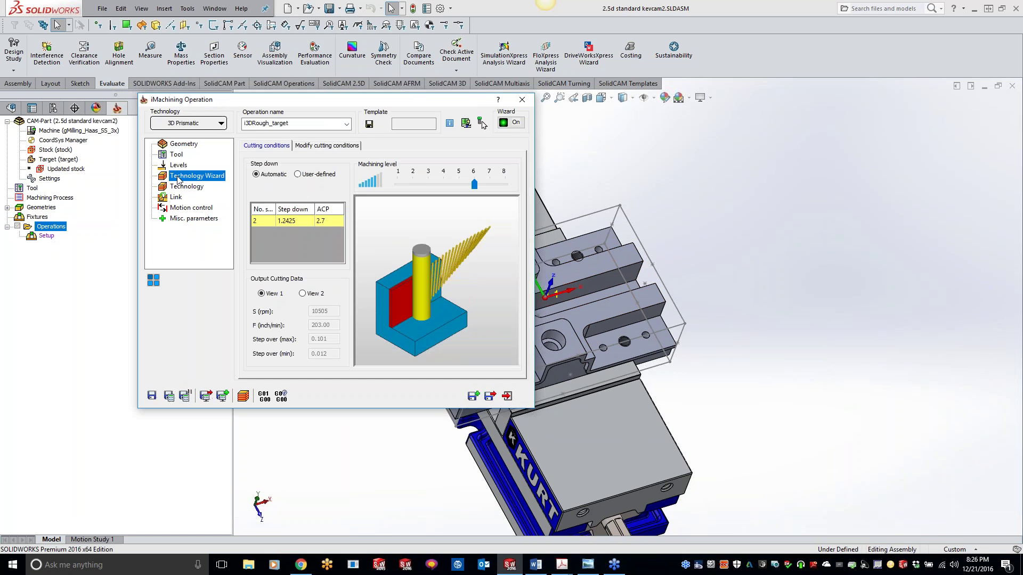
click(298, 174)
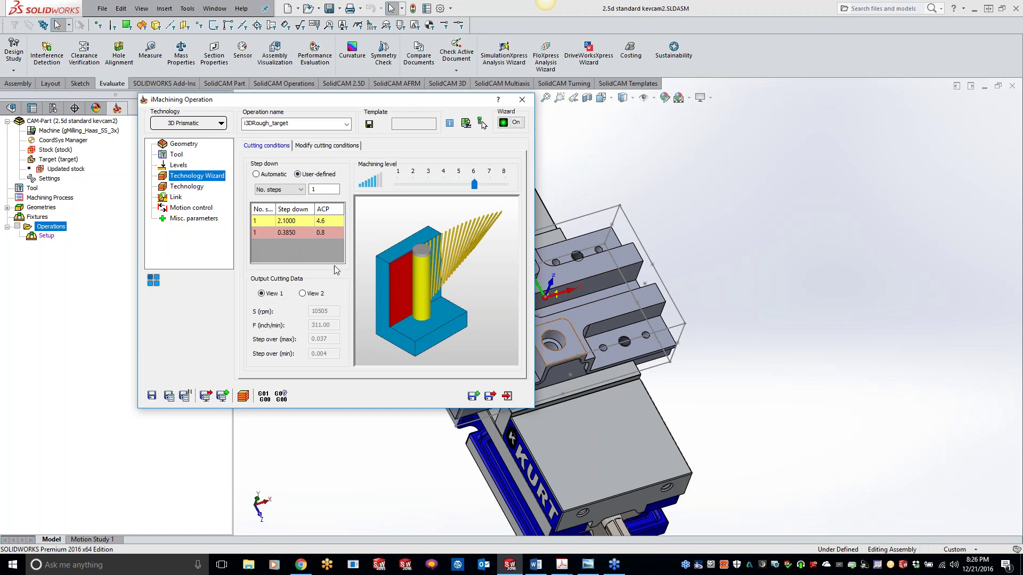
click(256, 174)
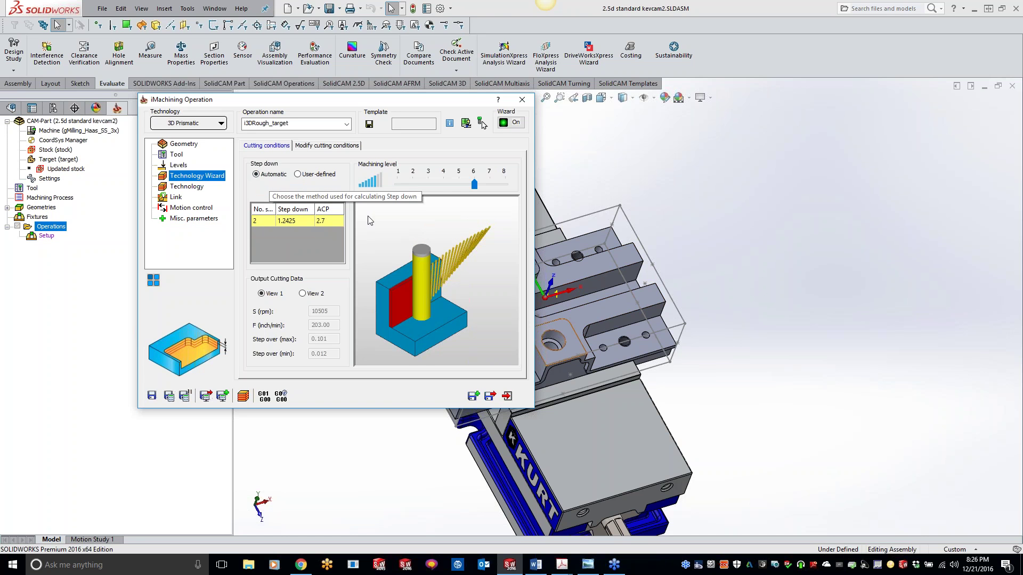
drag(474, 184, 514, 182)
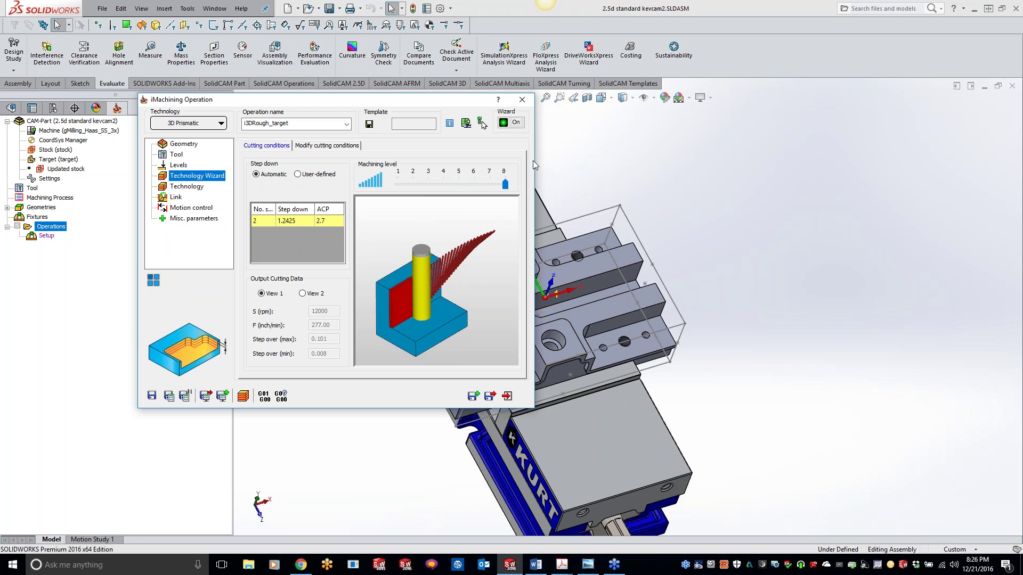
Check the technology parameters, save and calculate the iMachining operation, and review its toolpath and geometry settings.
click(186, 186)
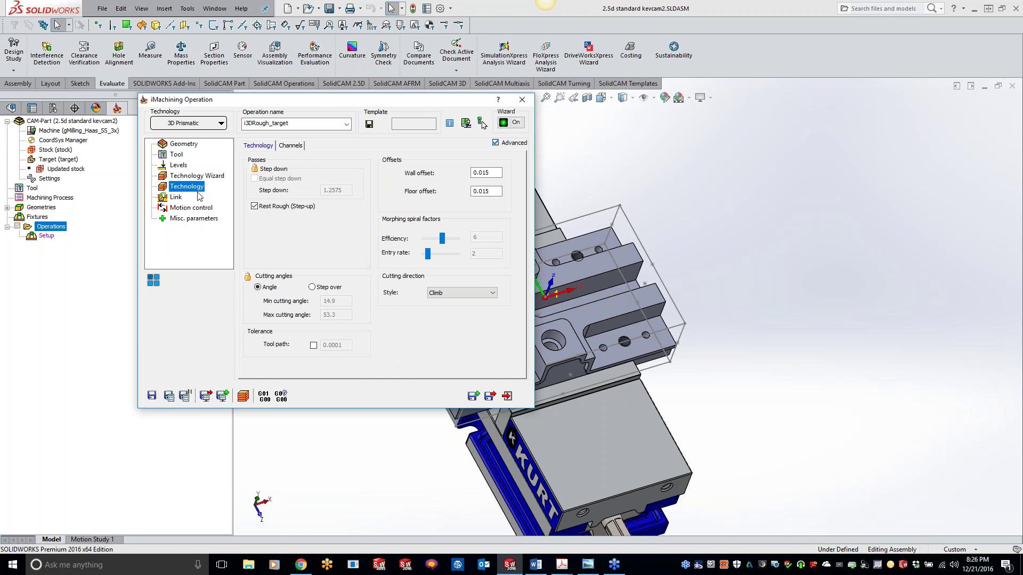
click(205, 395)
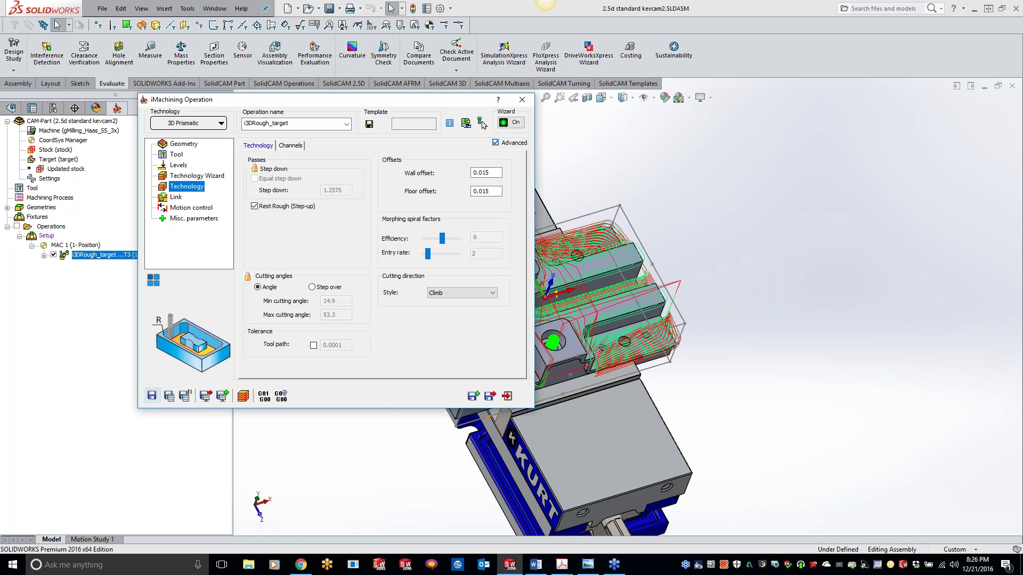
middle_drag(600, 415, 601, 299)
click(184, 145)
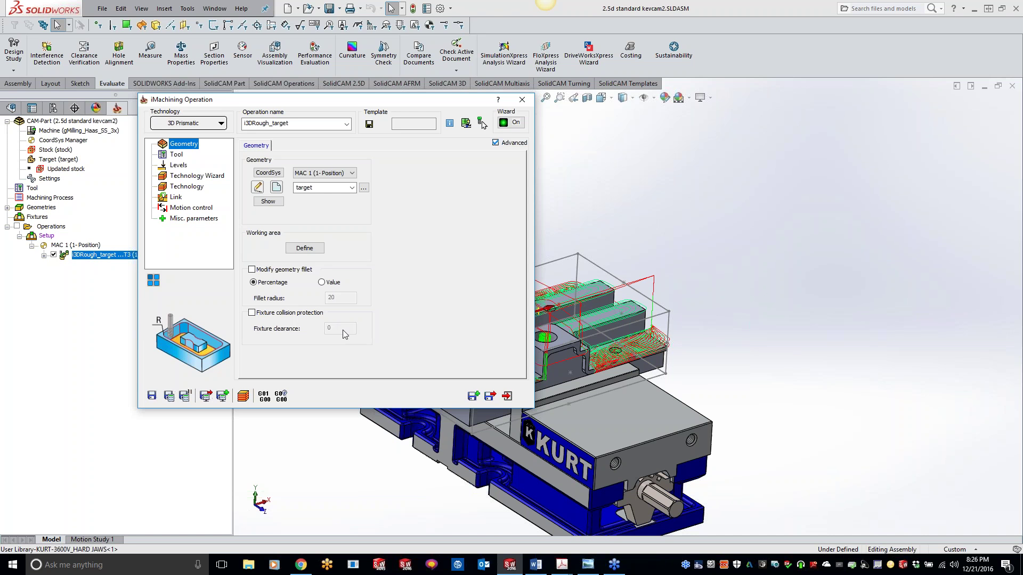
Run the SolidVerify simulation of the iMachining roughing, then close the simulation and the operation.
click(243, 395)
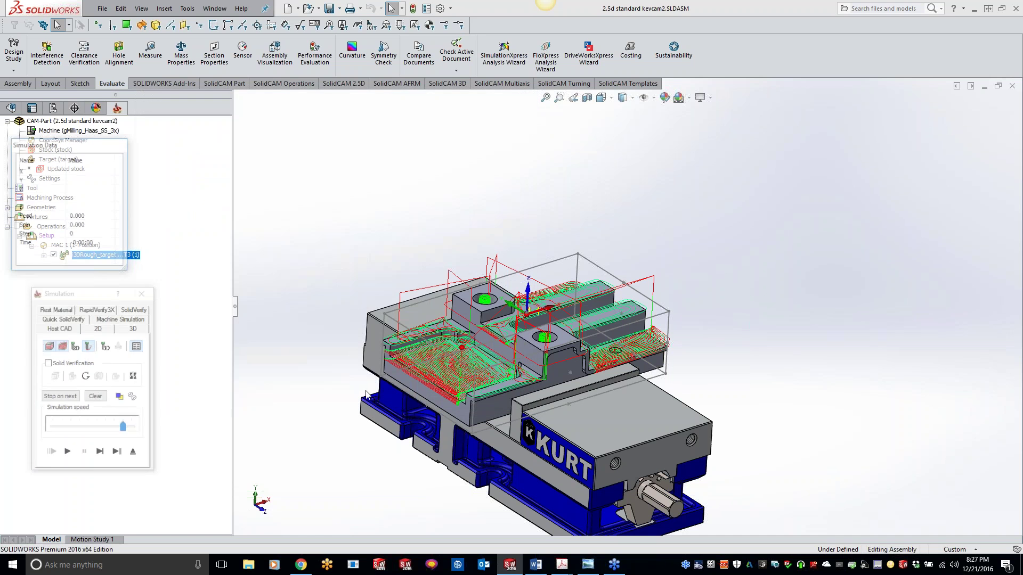
click(135, 310)
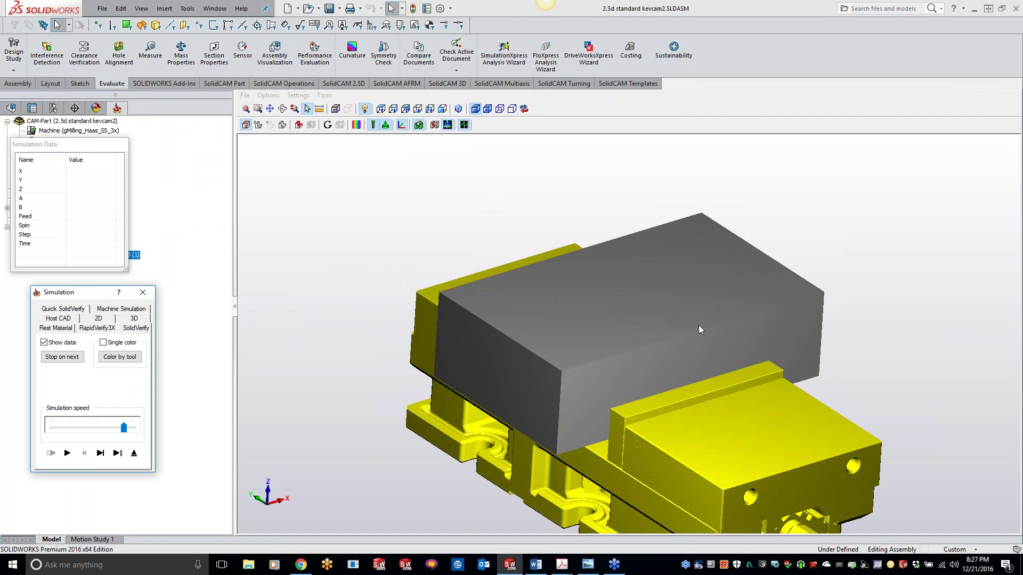
click(67, 452)
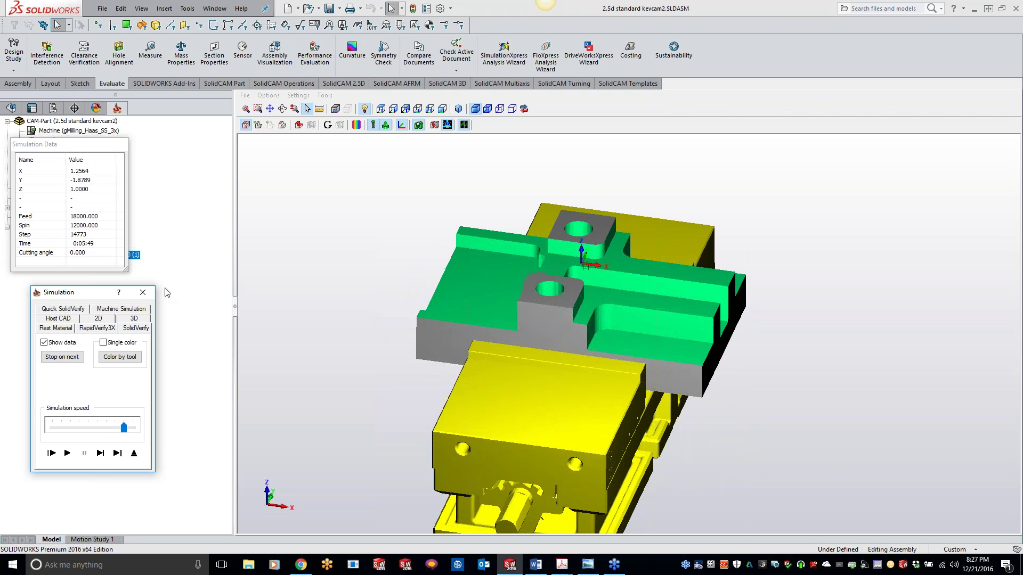
click(143, 292)
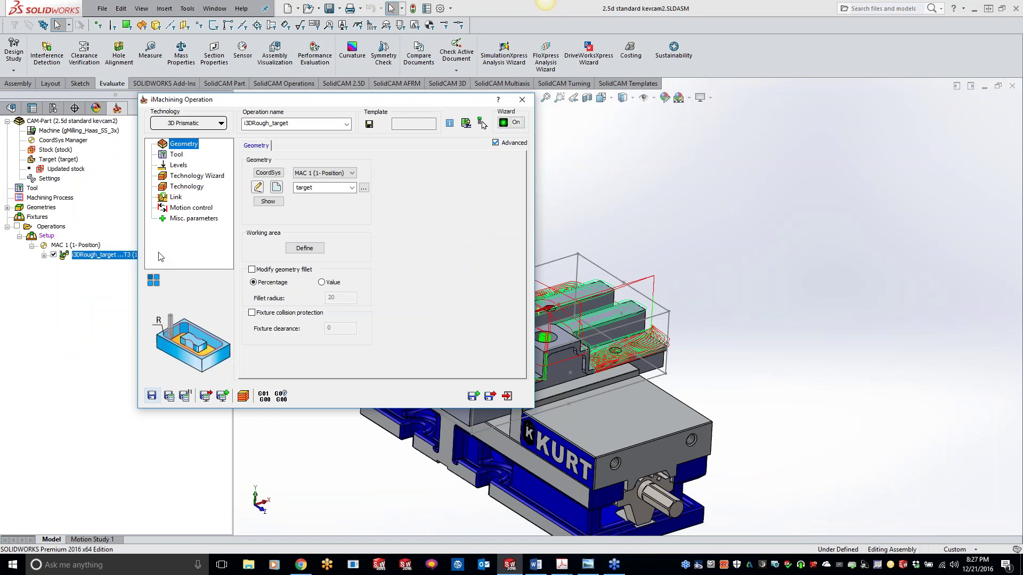
click(522, 100)
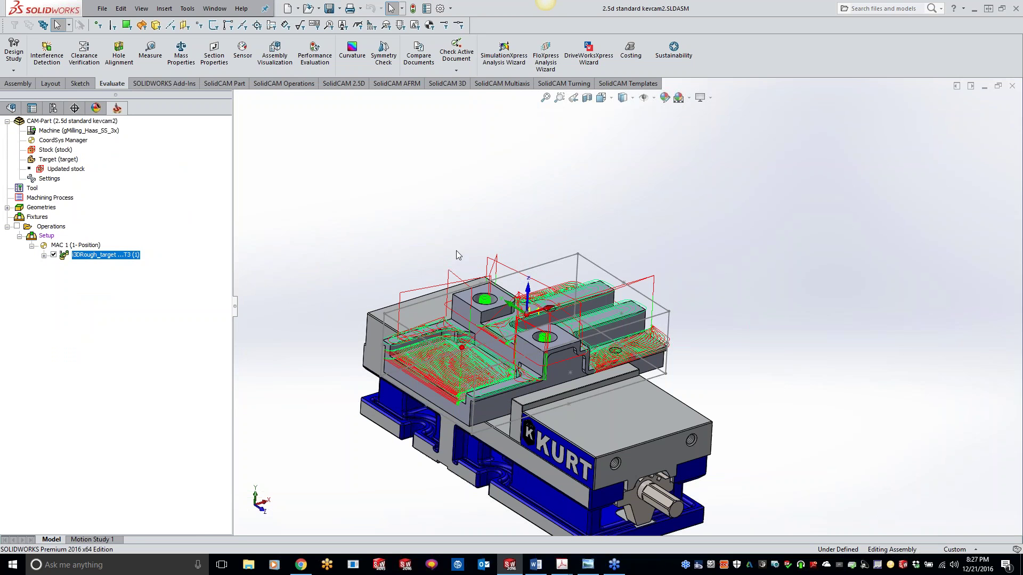
Add an HSM Horizontal machining operation on the target with tool 3, the 0.5 inch end mill, and save and calculate it.
right_click(81, 258)
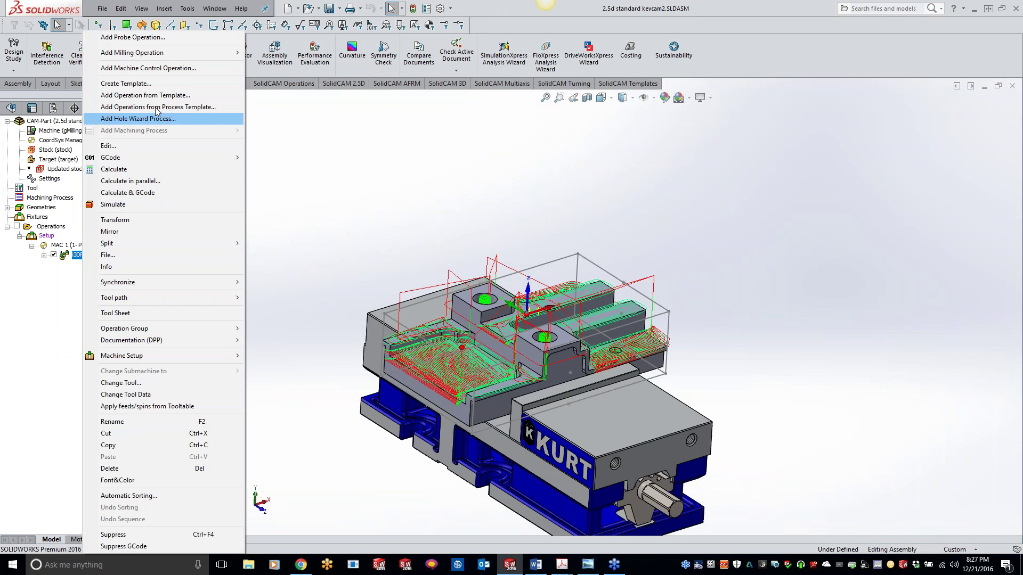
mouse_move(176, 53)
click(289, 291)
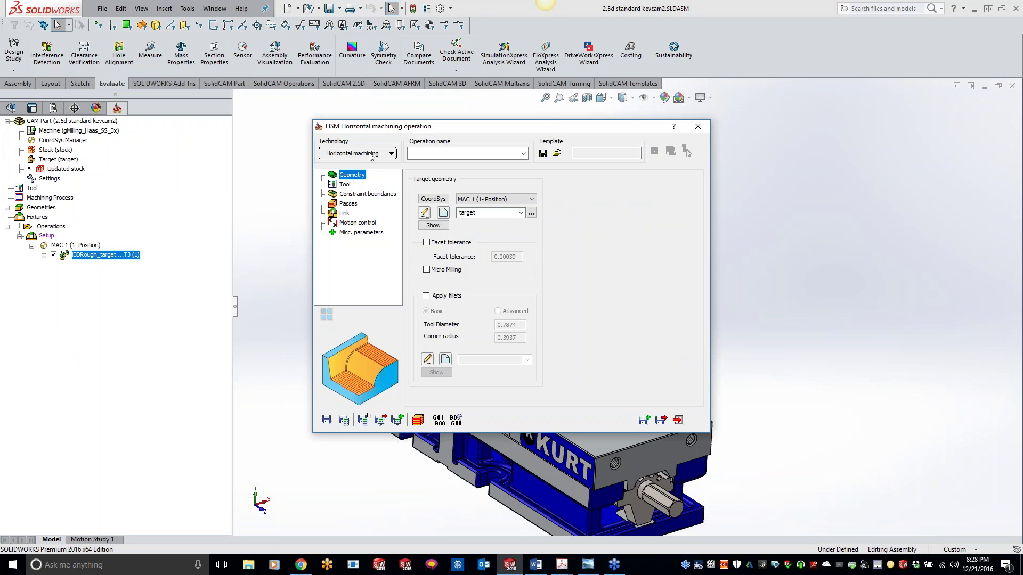
click(345, 184)
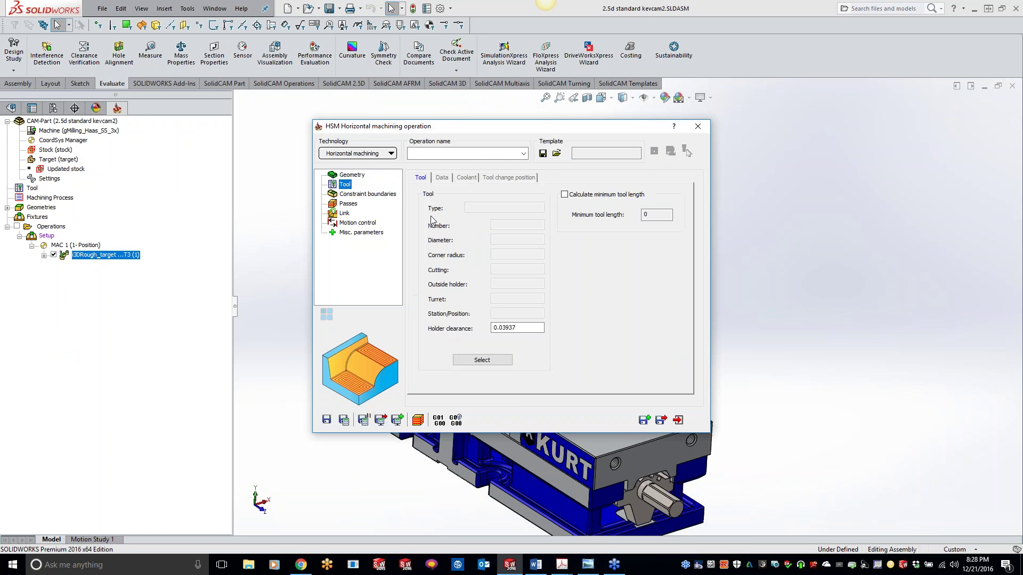
click(482, 360)
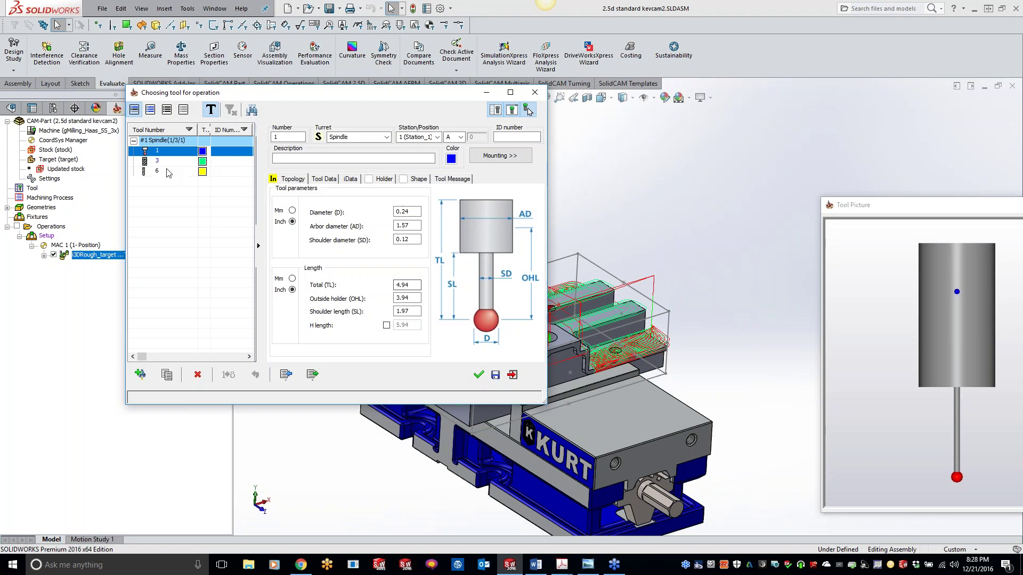
double_click(158, 160)
click(343, 420)
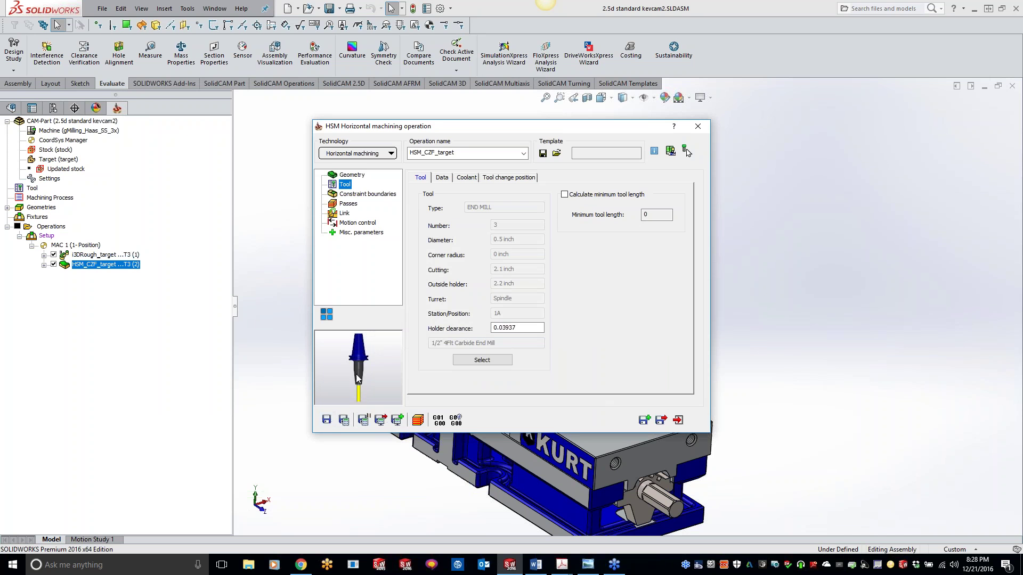
Run the SolidVerify simulation of the HSM Horizontal finishing operation, then close the simulation.
click(413, 419)
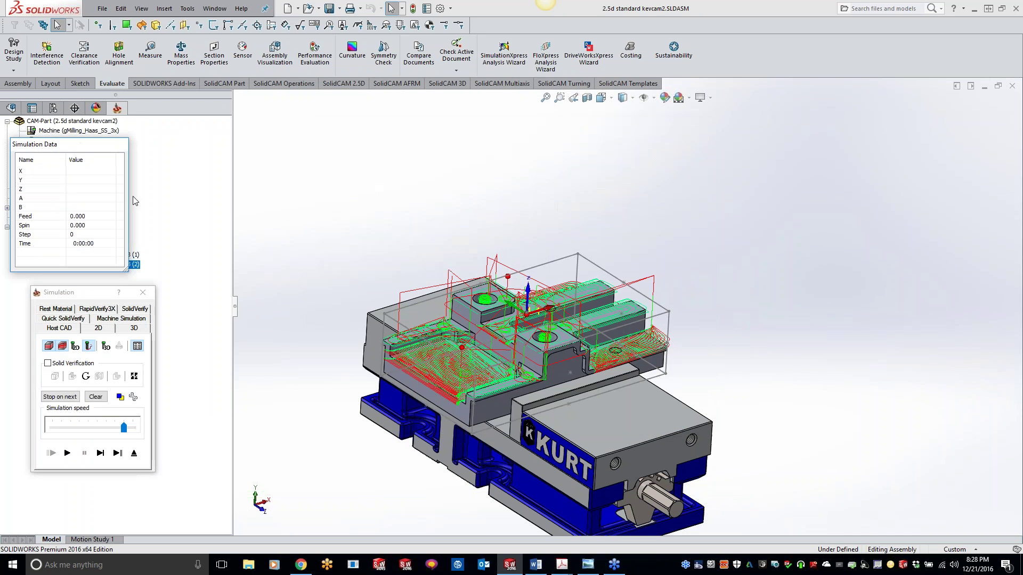
click(141, 309)
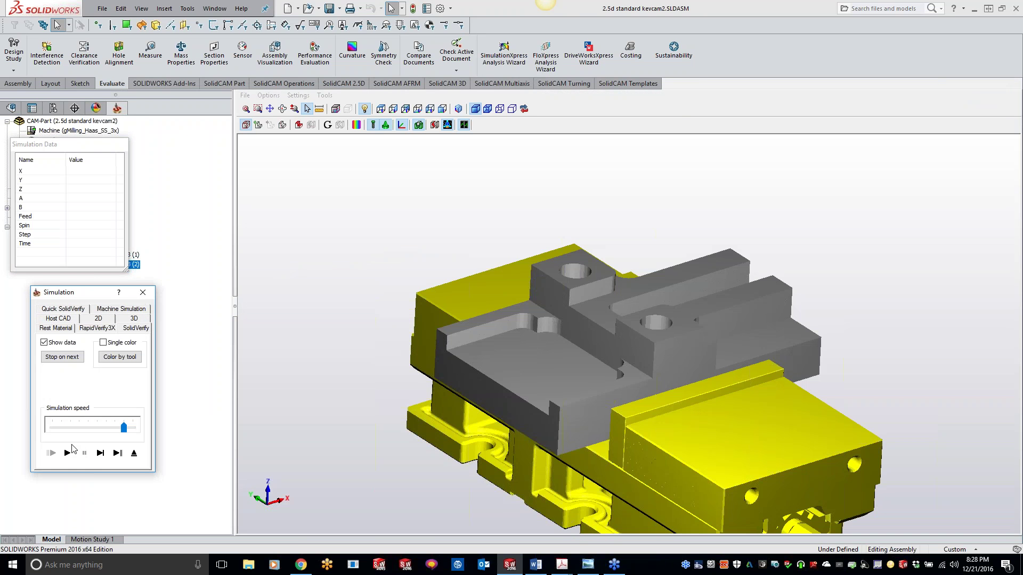
click(68, 452)
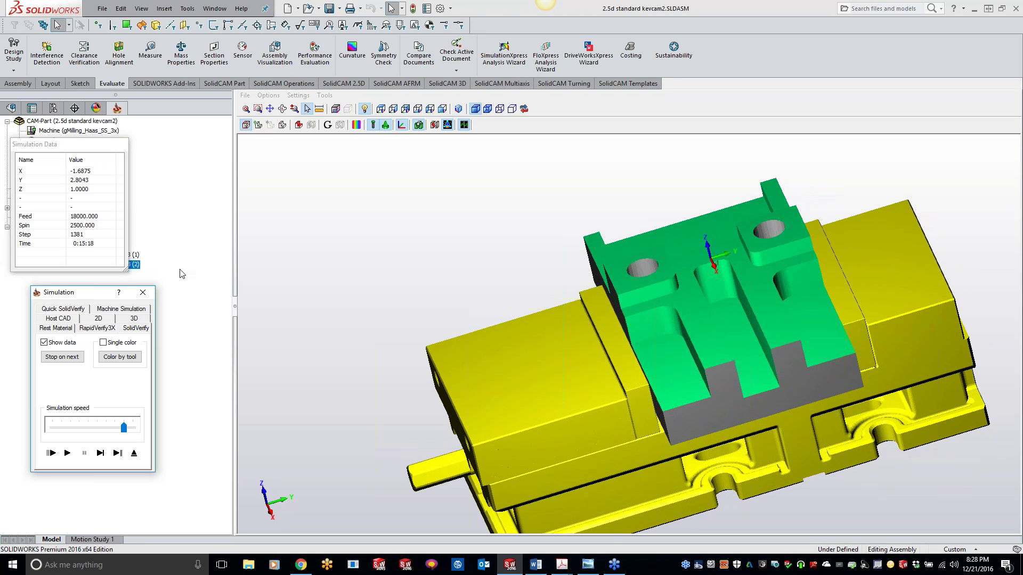
click(143, 292)
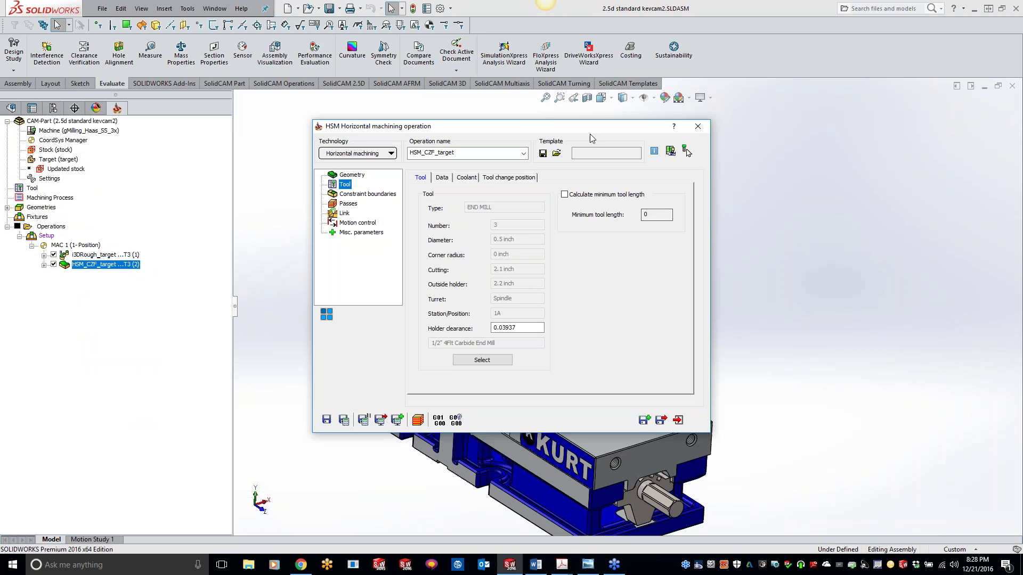
Review the tool definition of the 1/2 inch end mill, then close the tool selection and the HSM Horizontal operation.
click(482, 360)
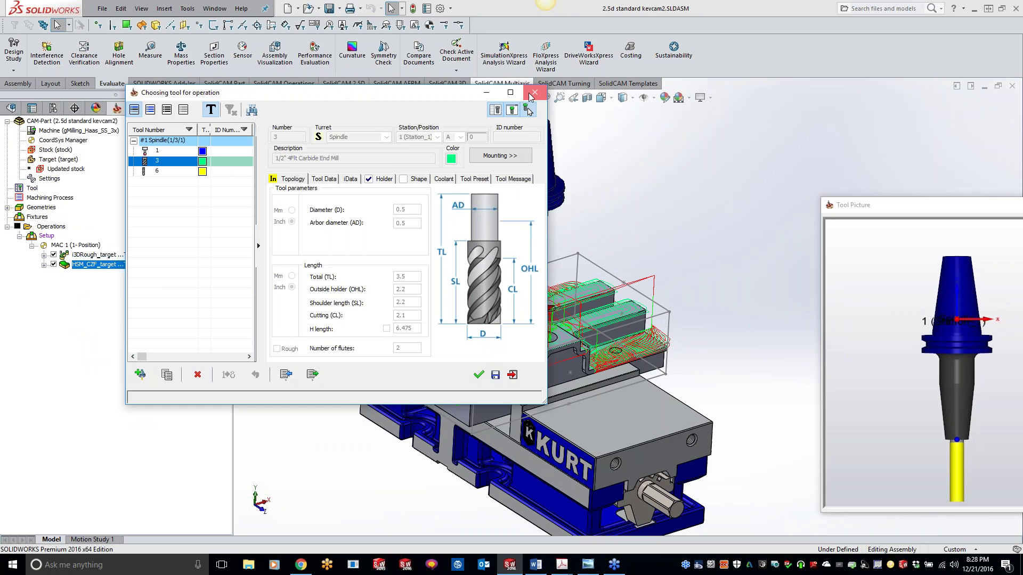
click(535, 93)
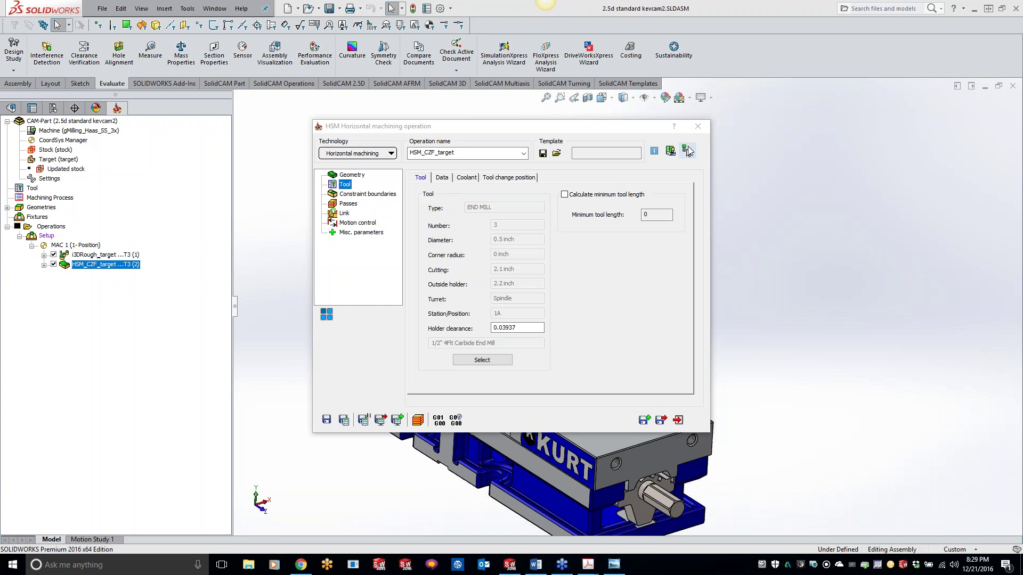
click(699, 128)
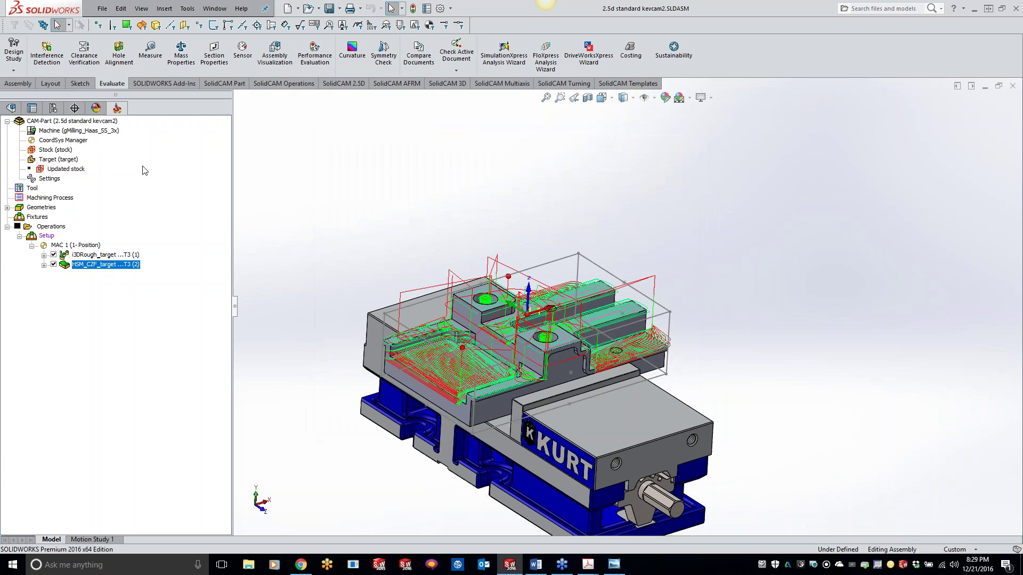
Open the CAM-Part's milling part data and review the machines offered in the iMachining machine database.
double_click(91, 120)
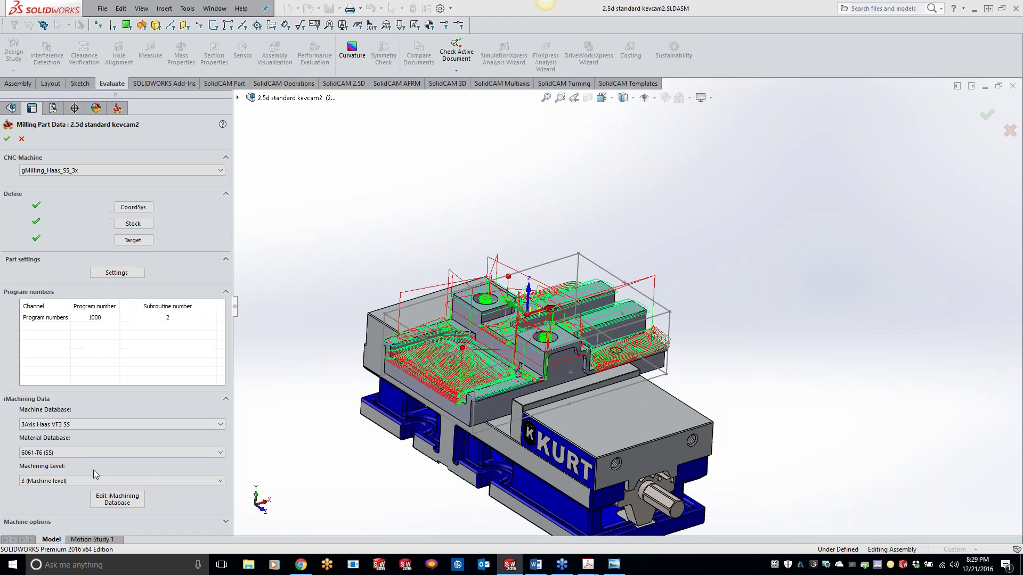
click(100, 427)
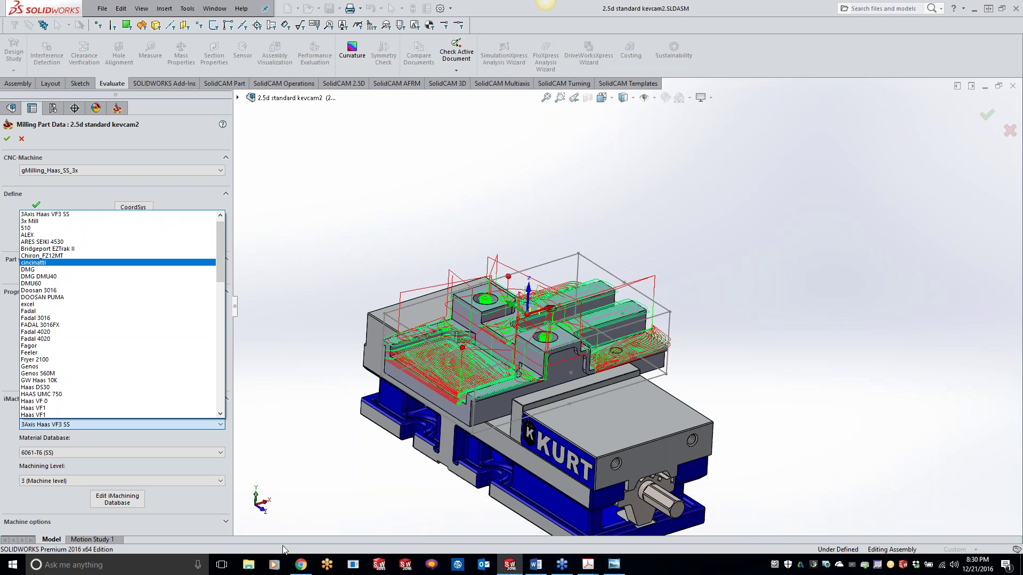
Switch to File Explorer and look through the SolidCAM Projects Demo Files folder on Storage (E:), then the Local Disk (C:) drive.
click(254, 559)
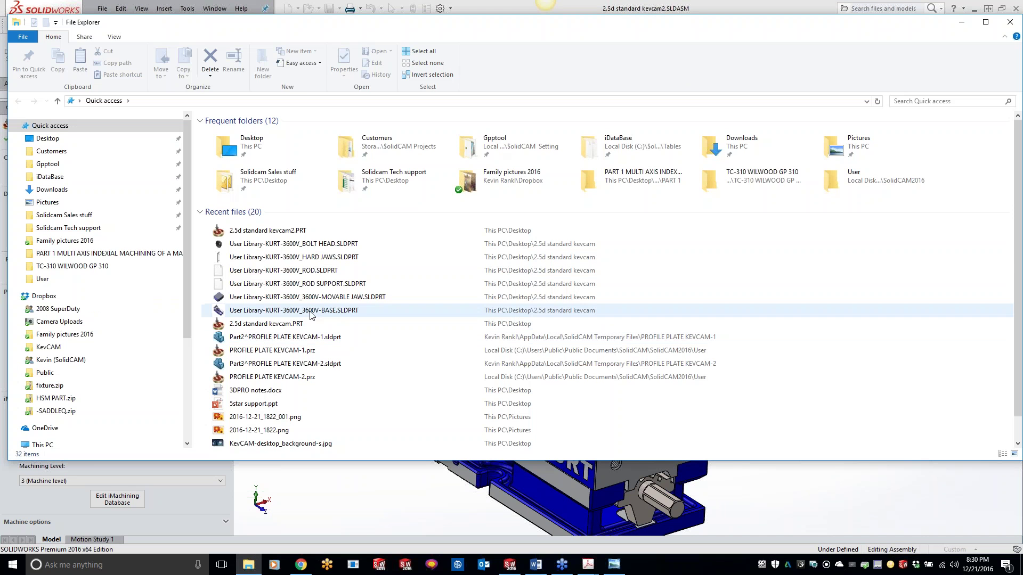
scroll(70, 164, down, 4)
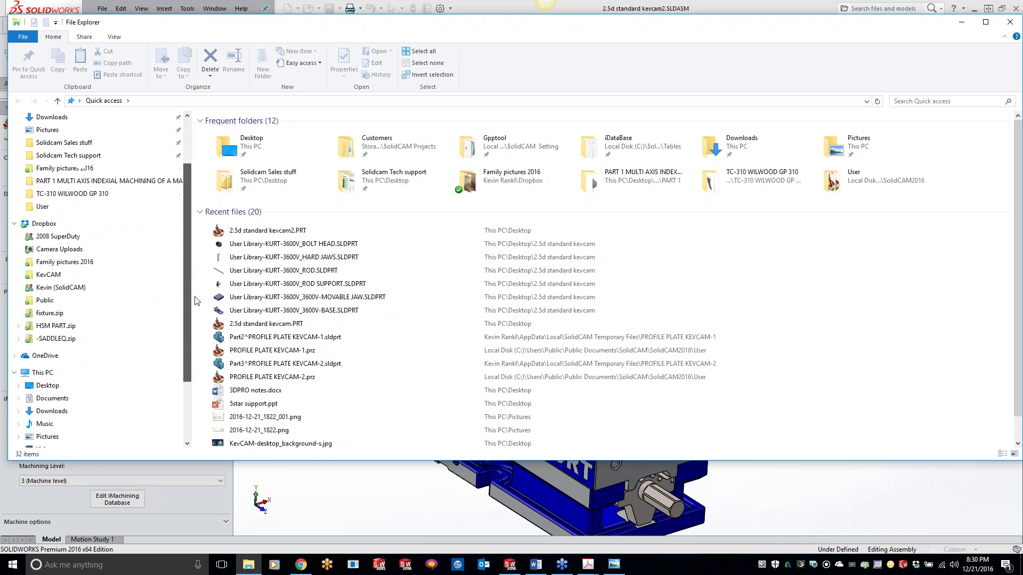
click(51, 398)
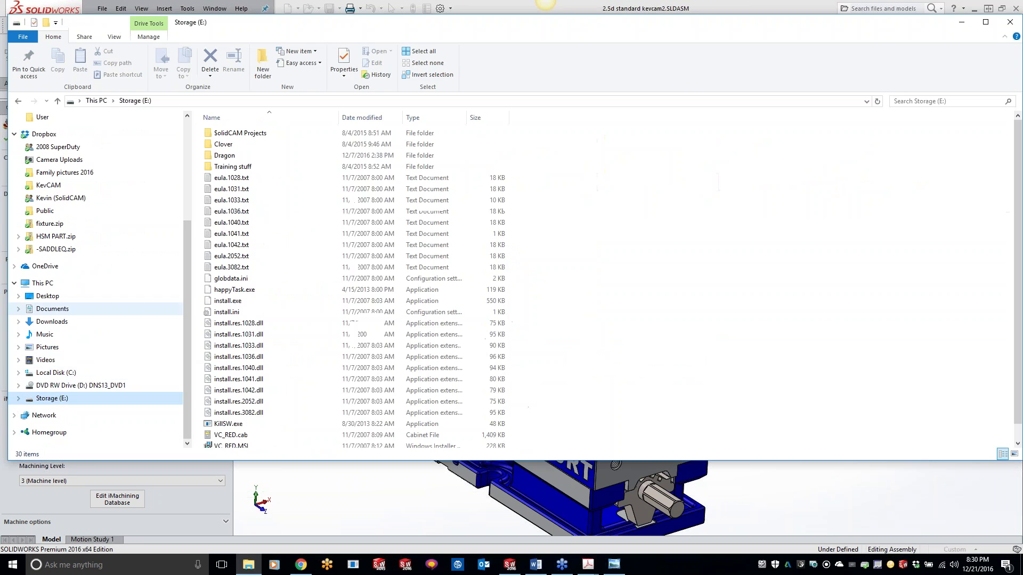
double_click(242, 134)
double_click(232, 145)
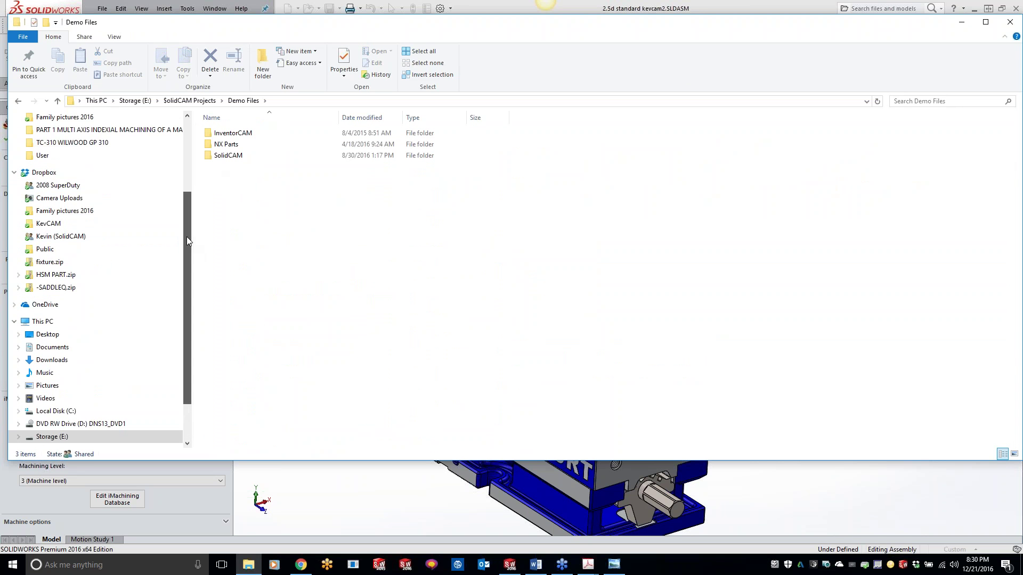
drag(187, 237, 133, 159)
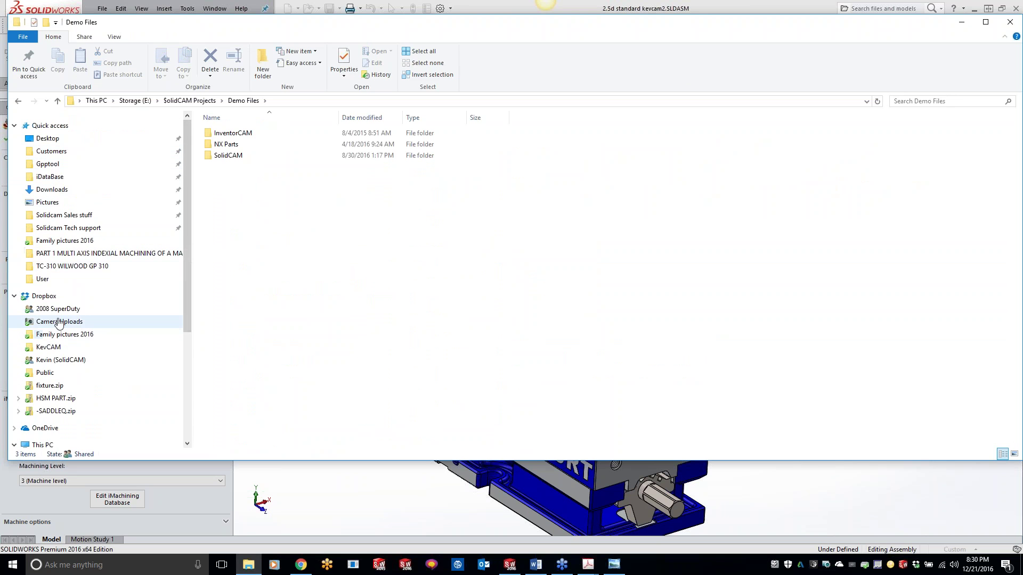
scroll(107, 407, down, 1)
scroll(104, 414, down, 4)
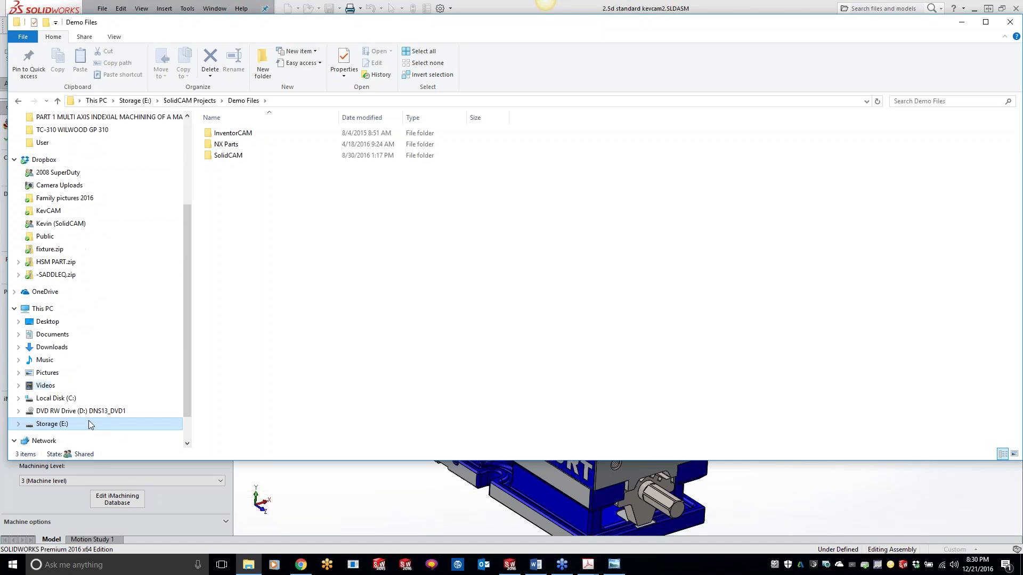
click(64, 398)
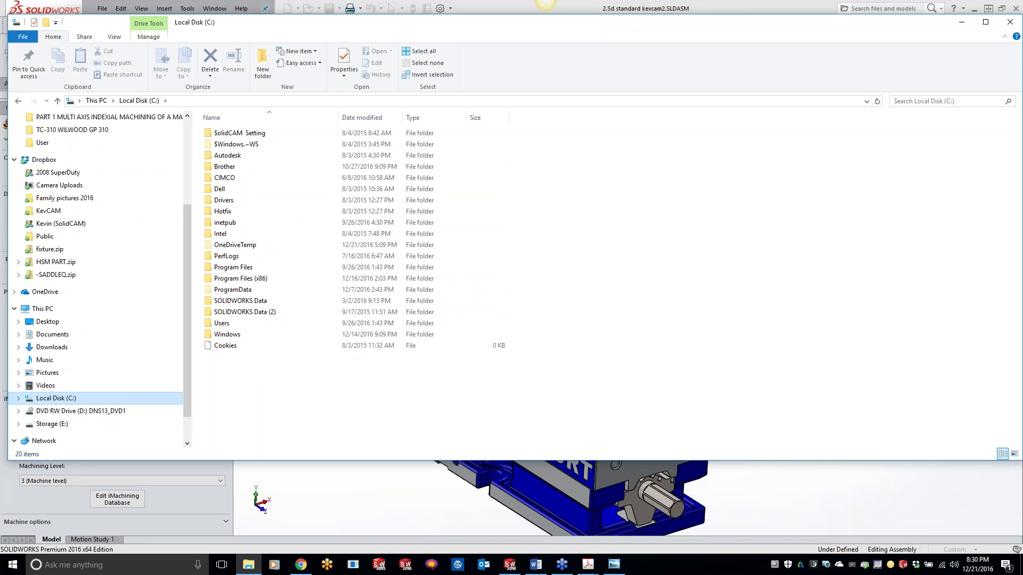
Browse the SolidCAM folder inside Demo Files on Storage (E:), return to the drive's root and close File Explorer.
click(70, 424)
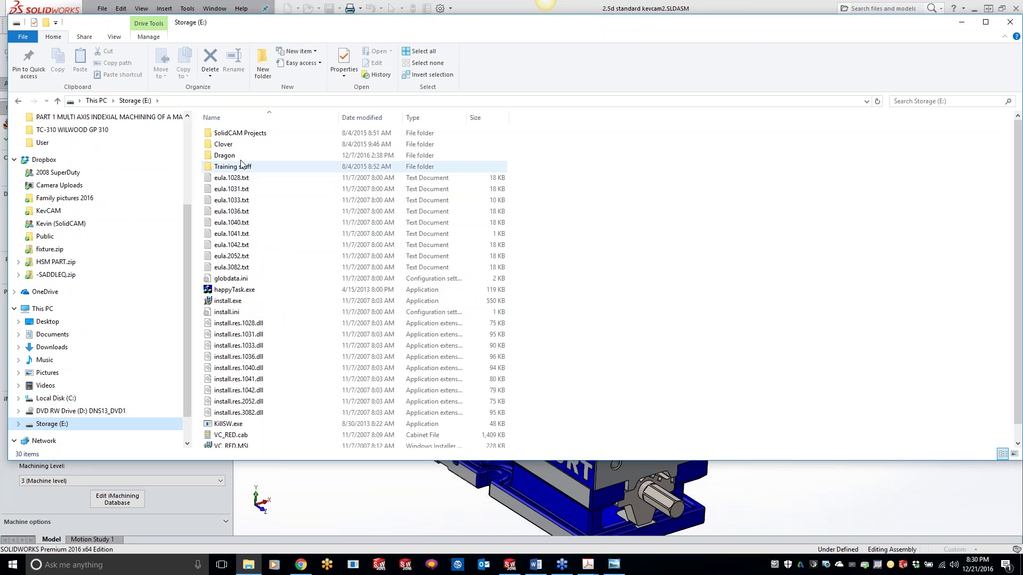
double_click(237, 136)
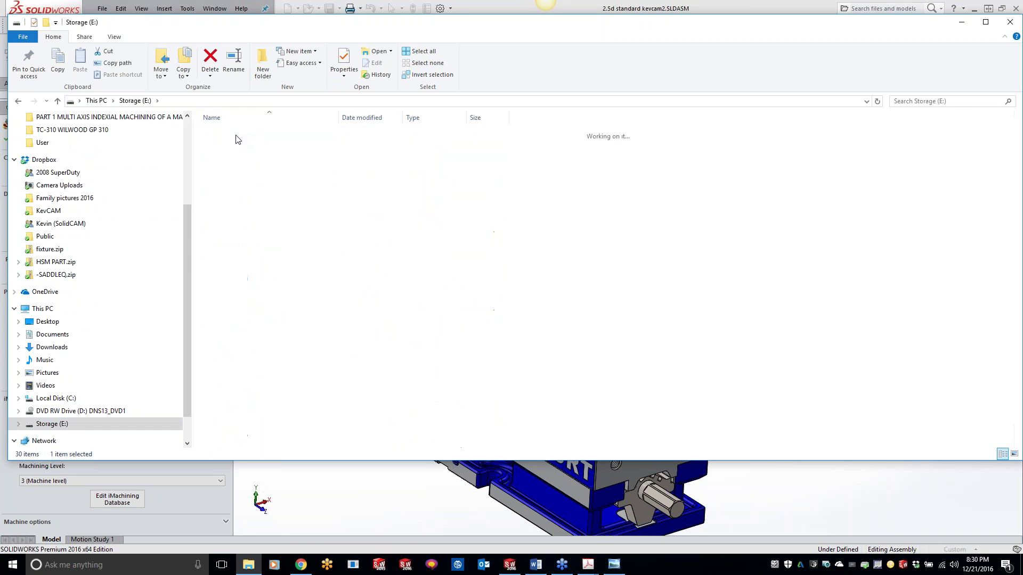
click(234, 137)
double_click(234, 143)
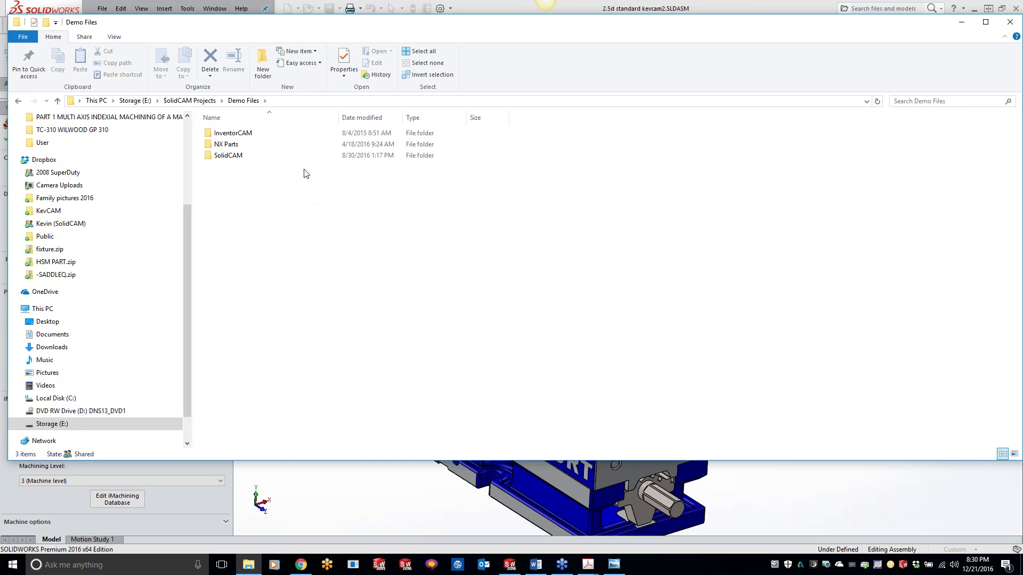
double_click(226, 156)
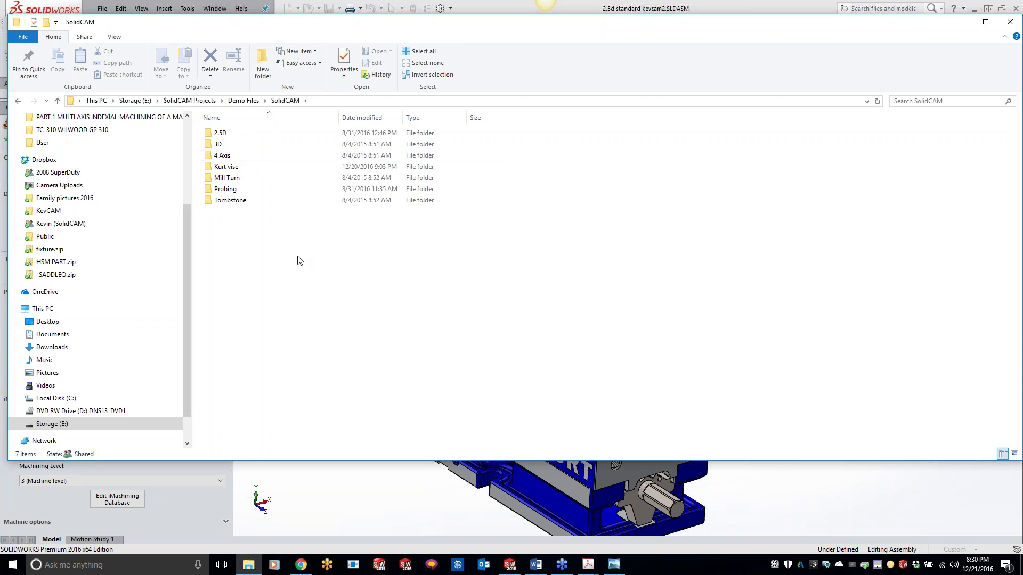
key(alt+Left)
key(alt+Left)
key(alt+Left)
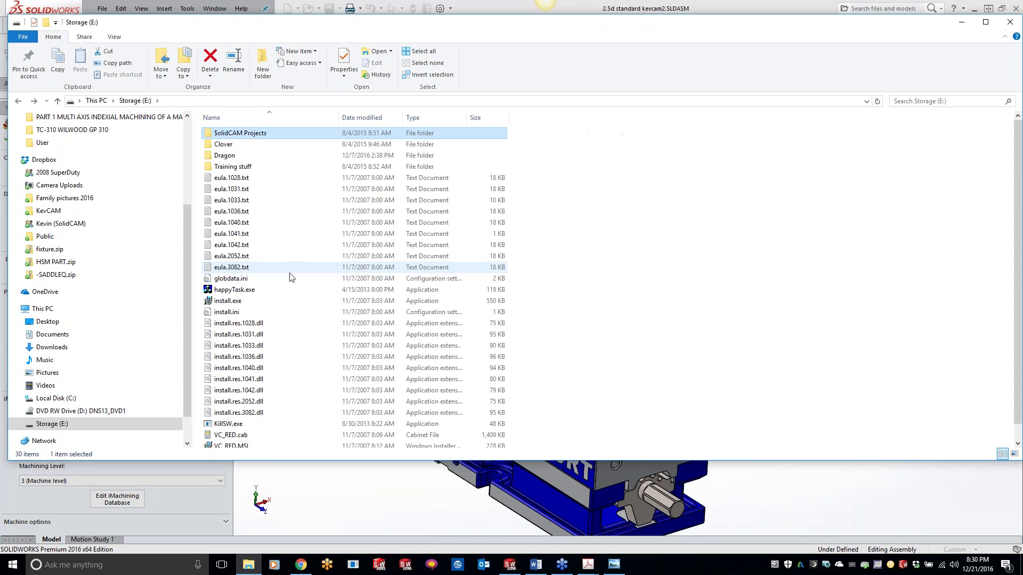
click(1009, 23)
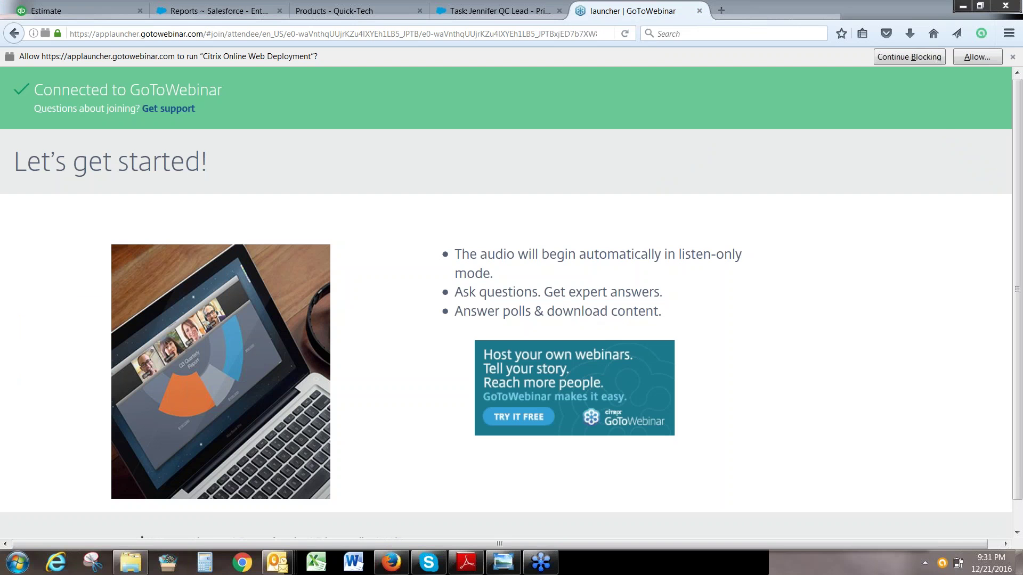
Switch to the Windows Explorer window and look through the Downloads folder for the iMachining webinar material.
mouse_move(133, 563)
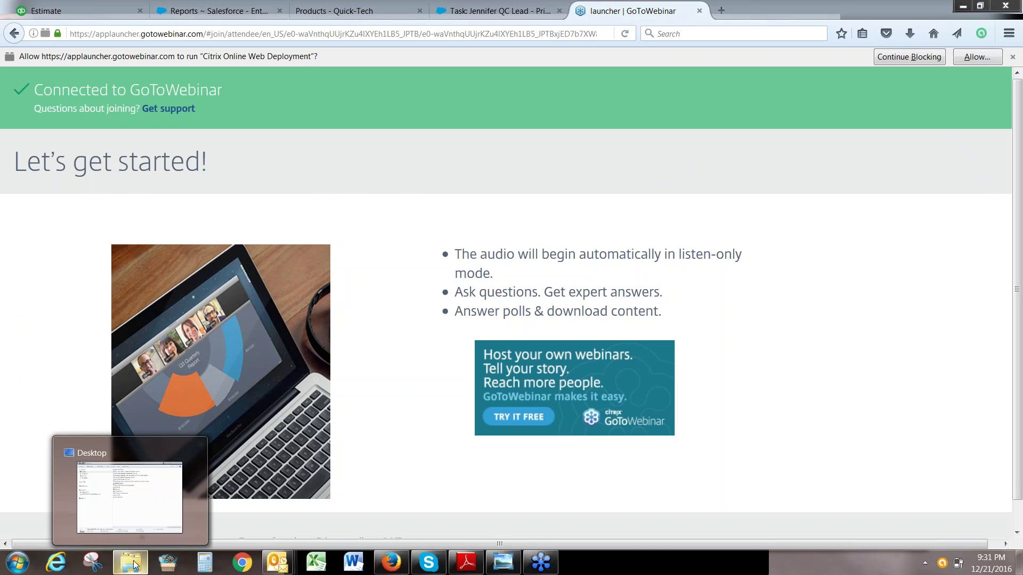
click(146, 502)
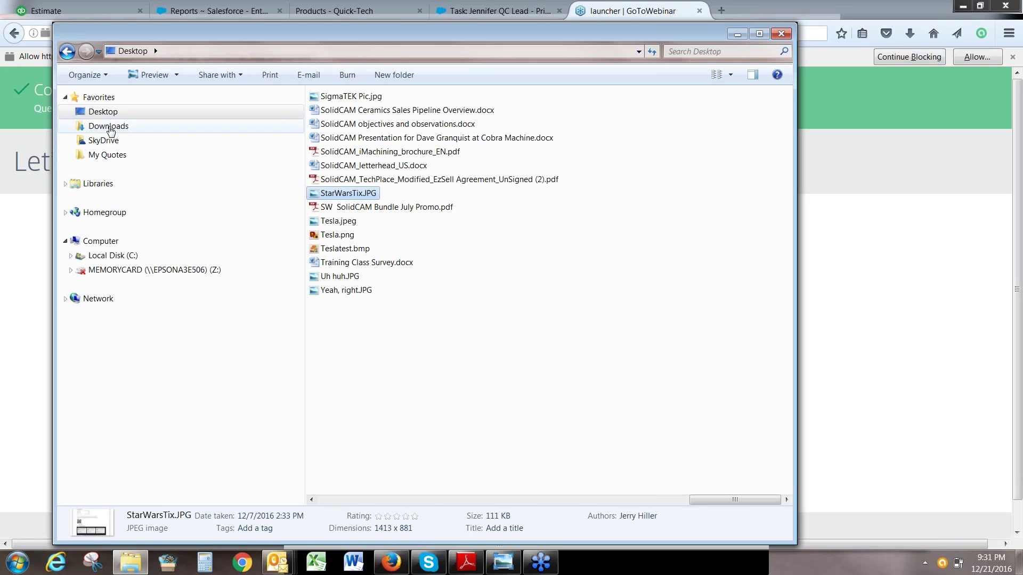
click(109, 126)
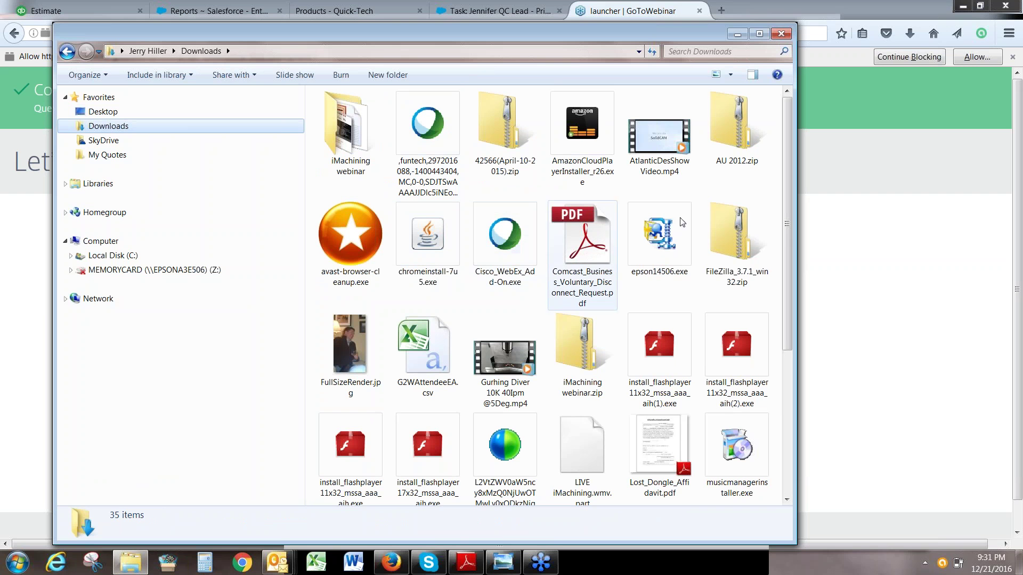
drag(784, 260, 775, 431)
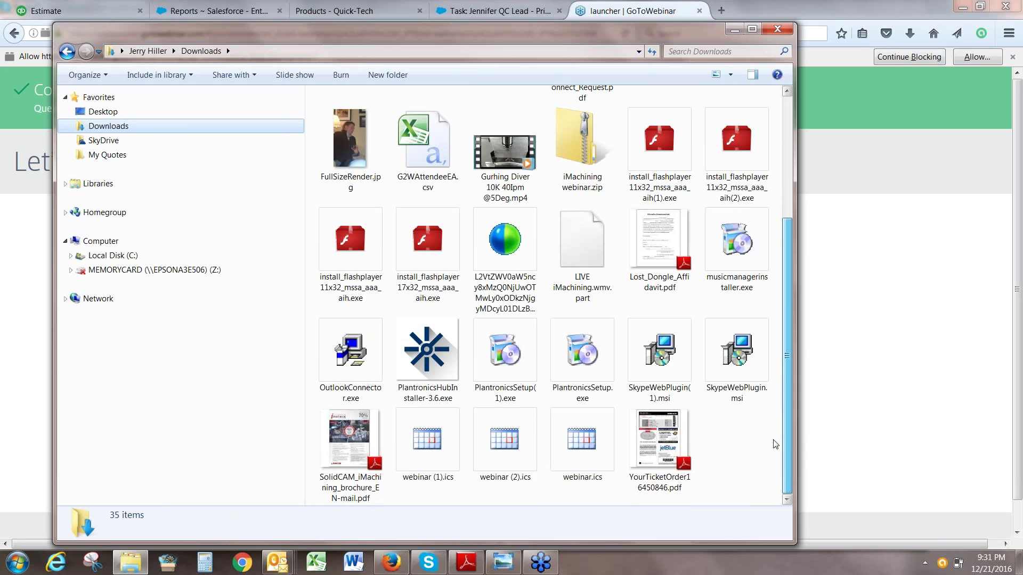
scroll(766, 354, up, 3)
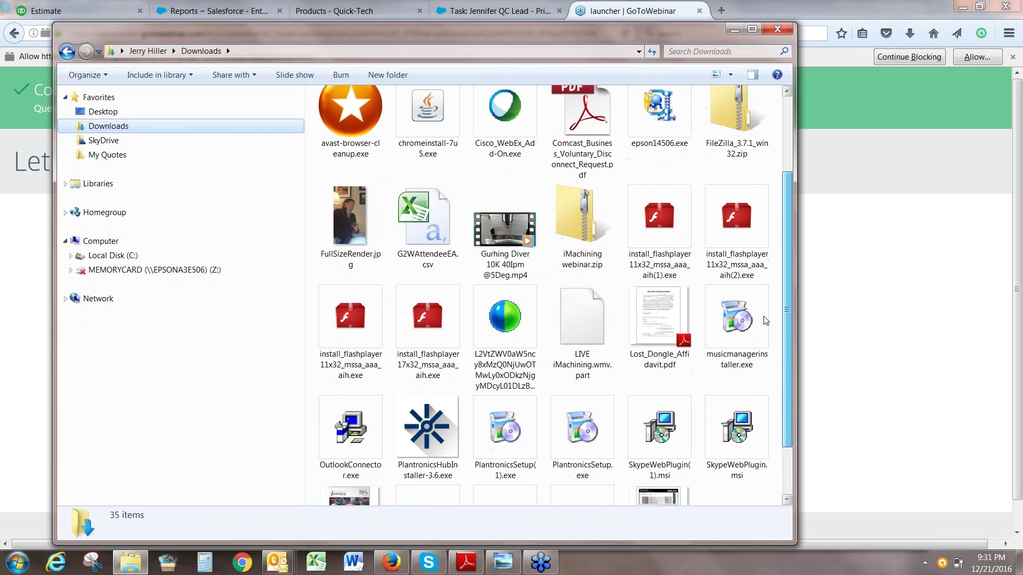
scroll(764, 277, up, 2)
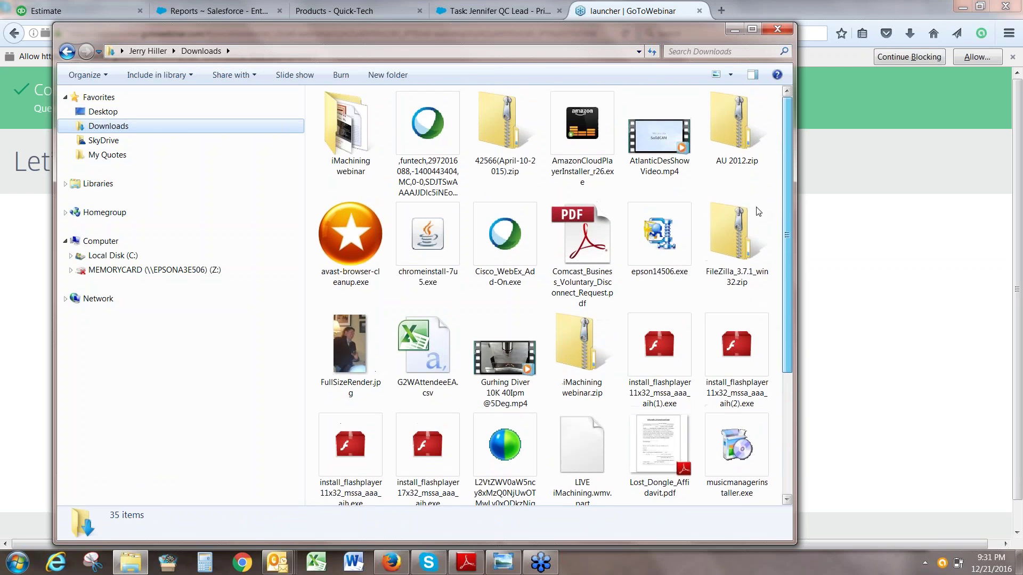
Open the iMachining webinar folder and play the video iMachining TM1.mp4 in a maximized window.
click(331, 142)
double_click(331, 141)
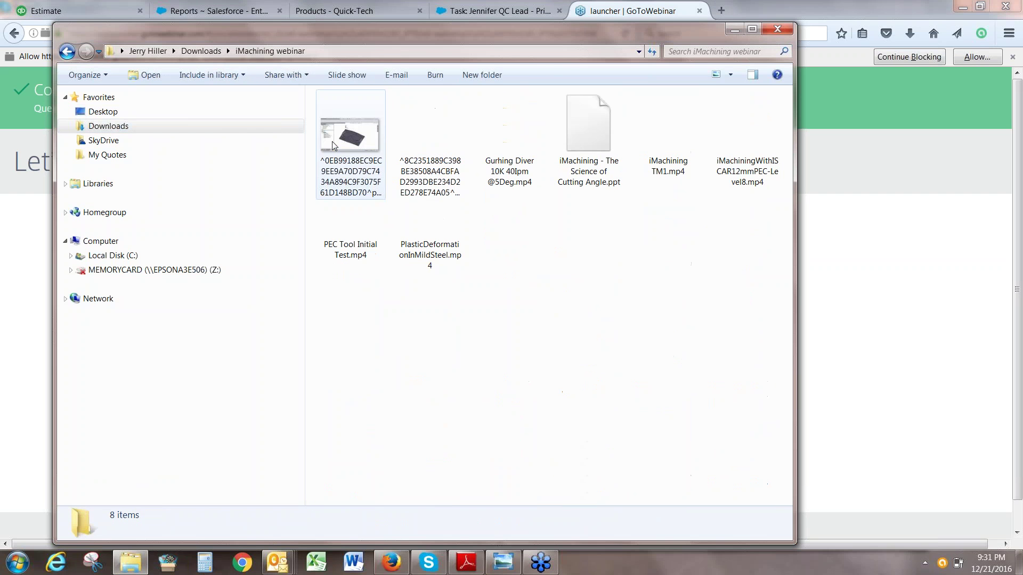
double_click(651, 142)
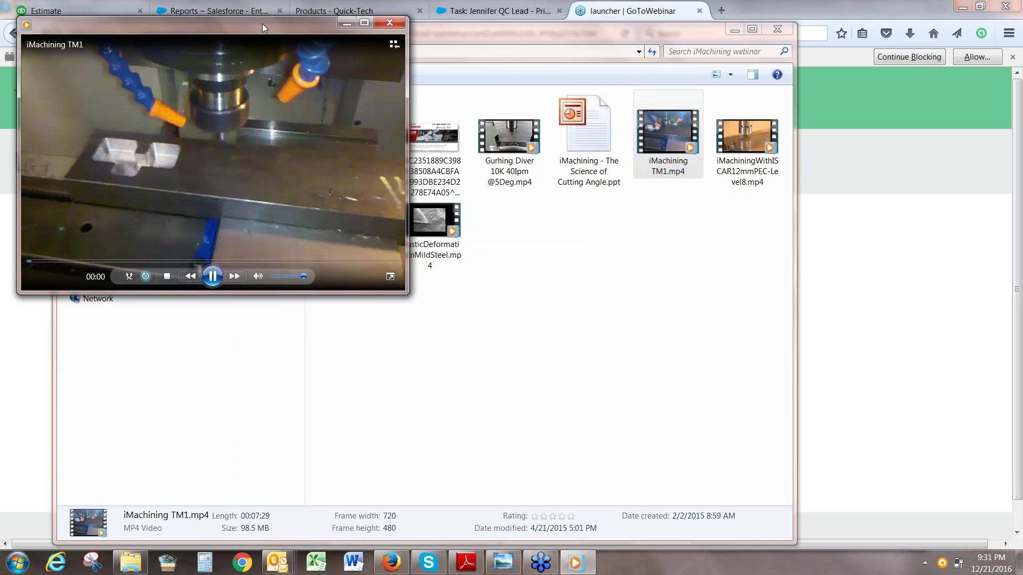
click(365, 23)
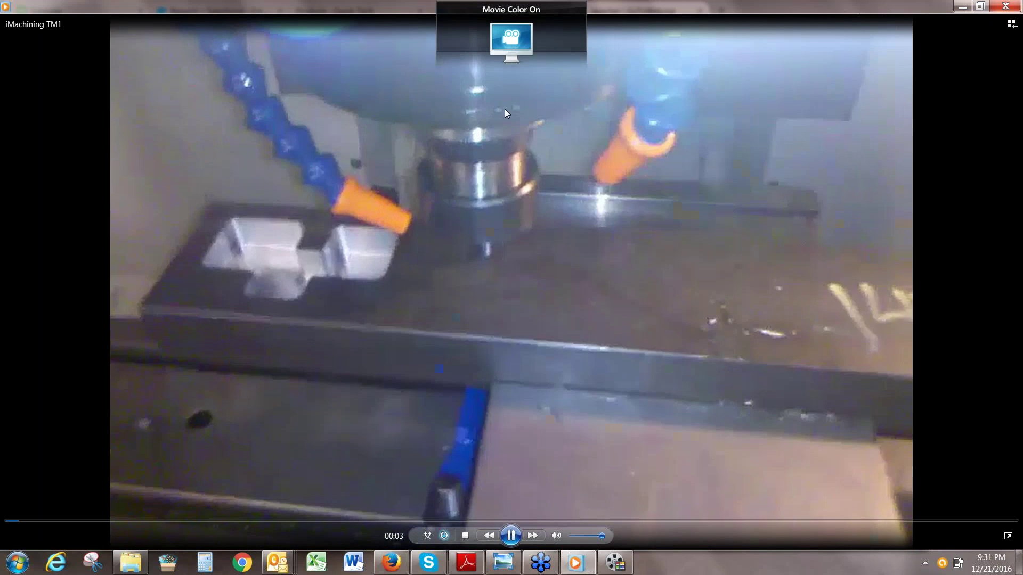
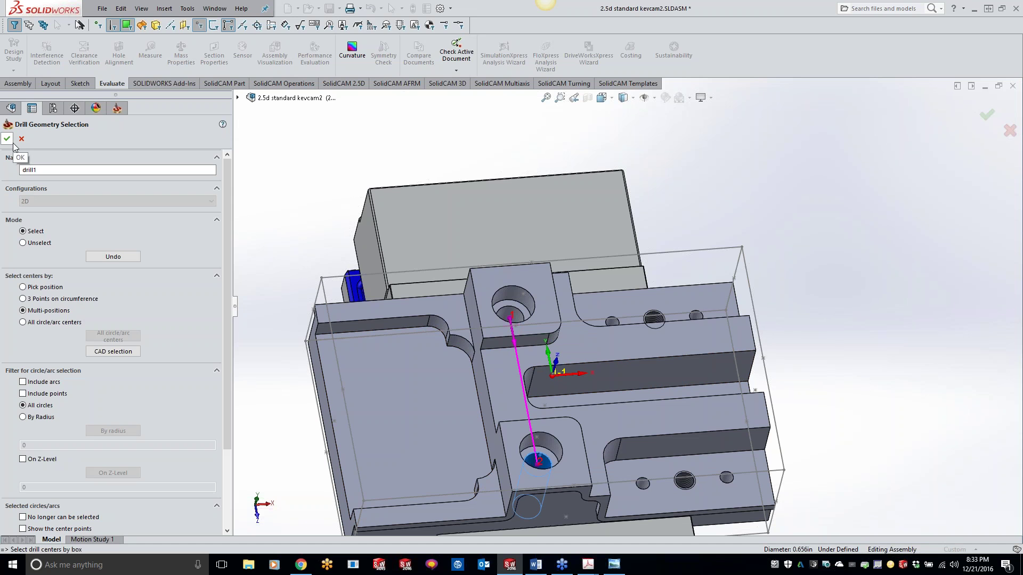
Accept the drill geometry on the two counterbored hole centers and assign tool 6, the 21/32" drill, to the drilling operation.
click(8, 139)
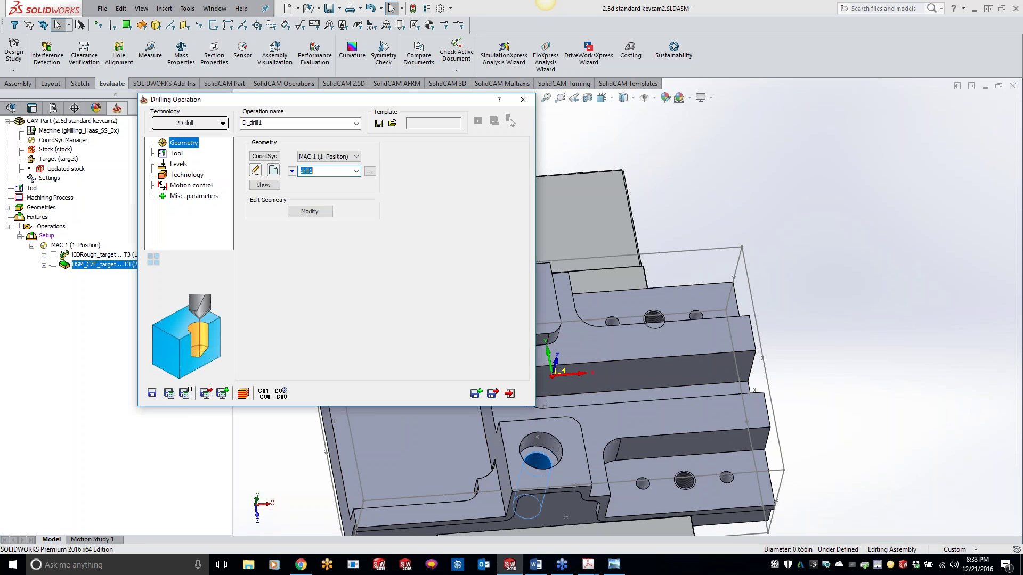
click(176, 153)
click(314, 331)
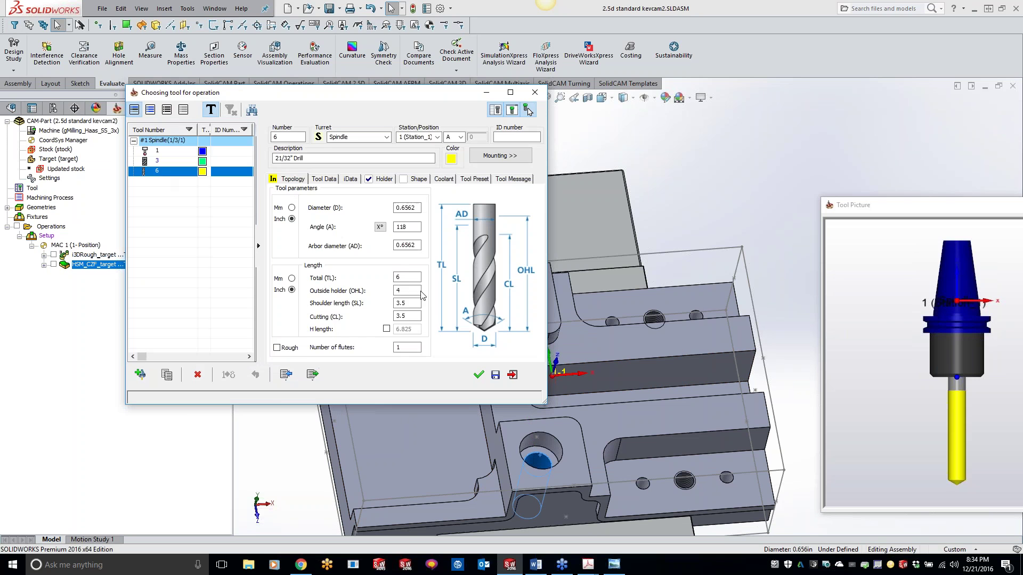
click(477, 375)
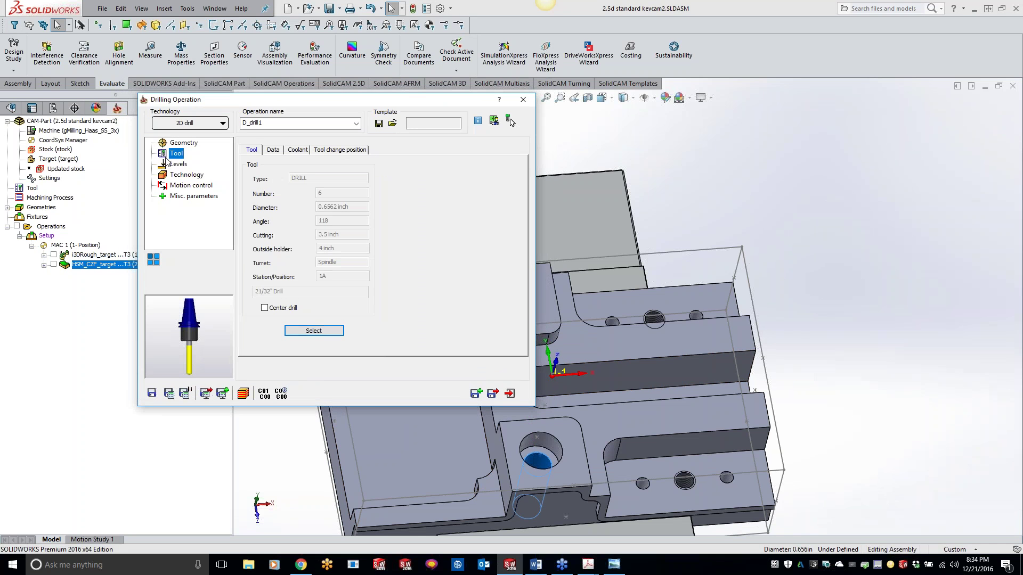
Set the drilling operation's upper level to -0.625 from the counterbore floor edge of the hole in the rear boss.
click(177, 164)
click(272, 220)
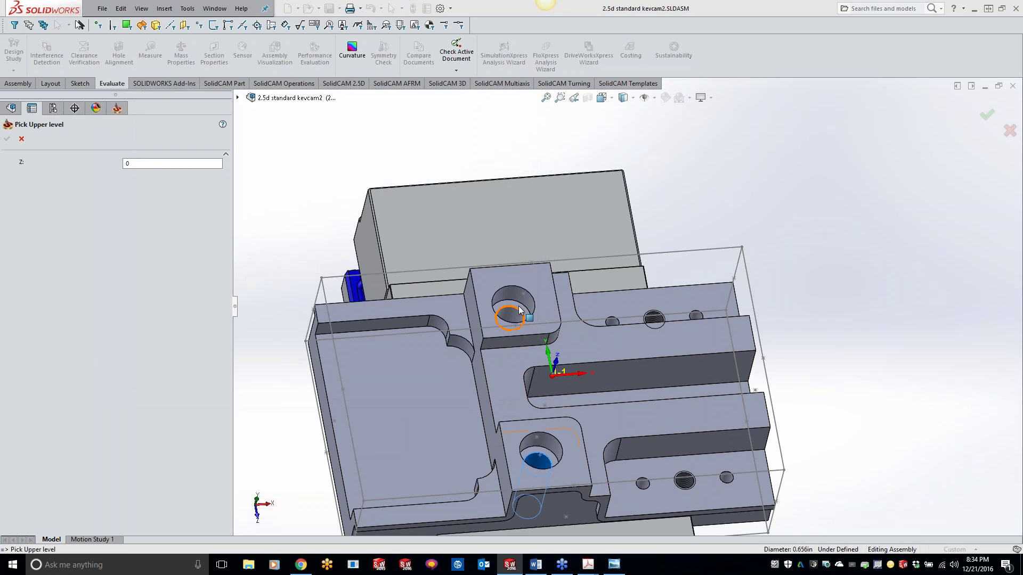
click(519, 311)
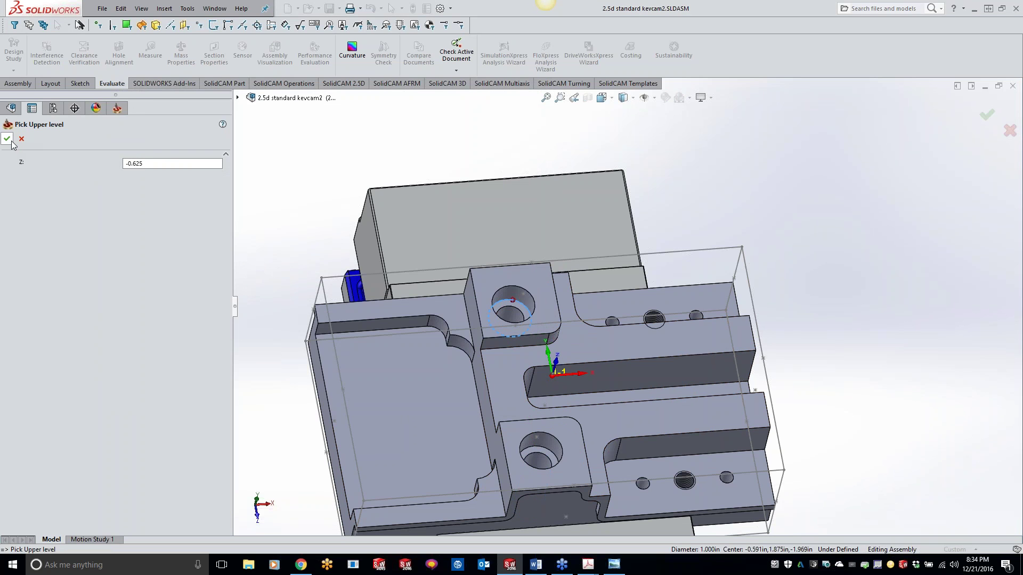
click(9, 140)
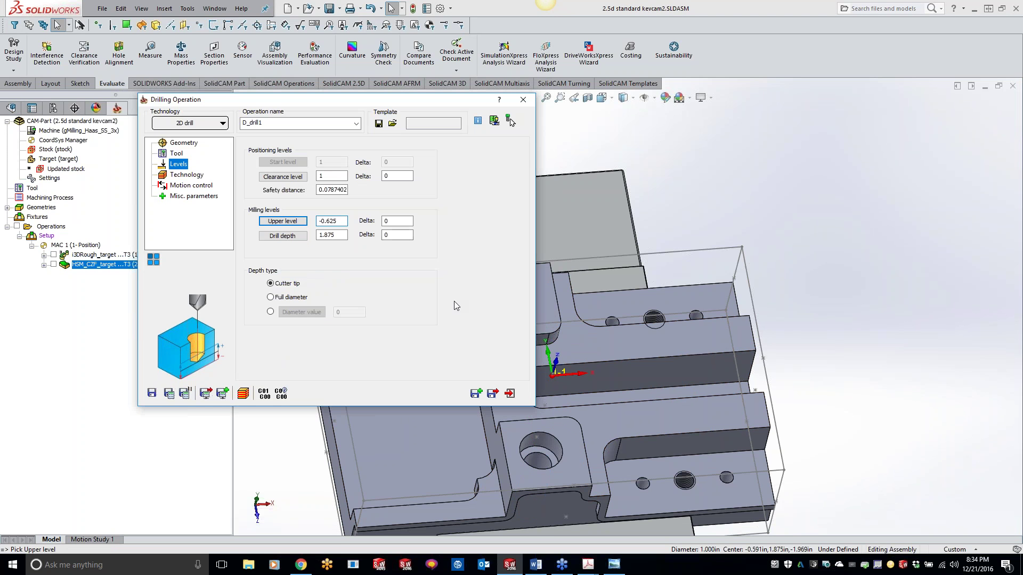
Set the drill depth to 2.115 from the lower front corner of the stock box and use the Full diameter depth type.
click(283, 236)
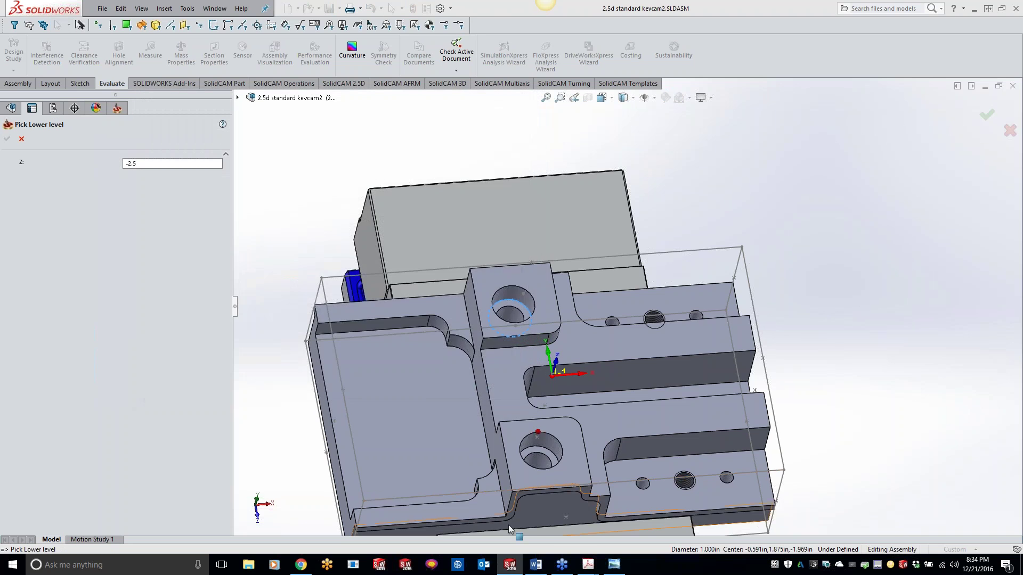
click(433, 485)
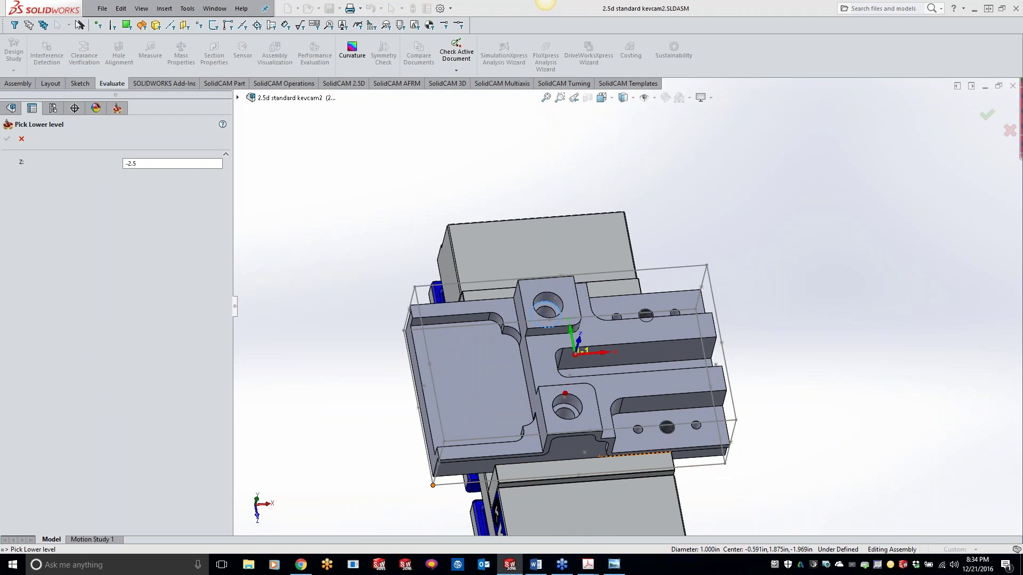
click(7, 138)
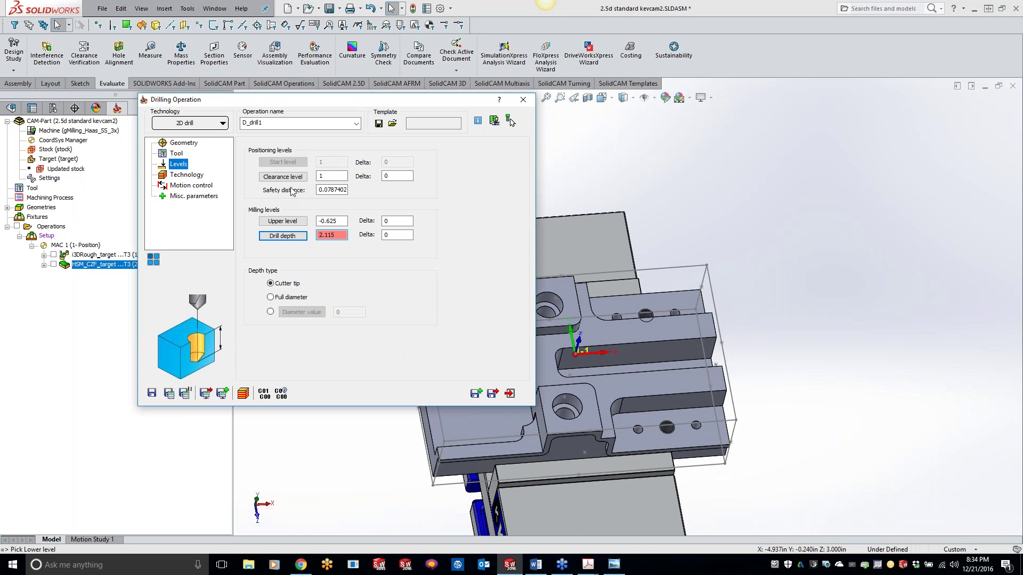
click(272, 297)
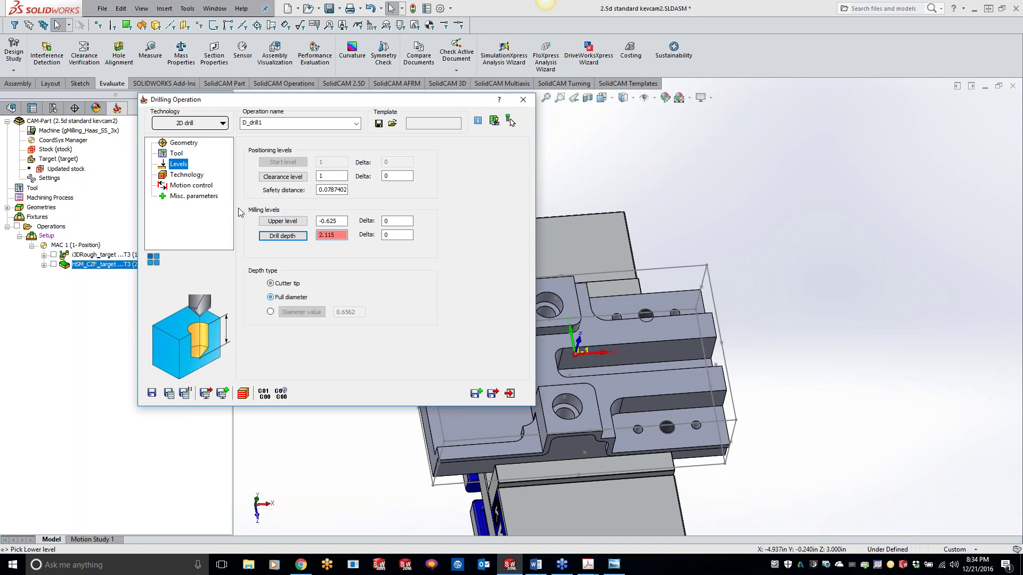
Save and calculate the drilling operation, accepting a depth below the CoordSys lower level, and exit the operation.
click(153, 393)
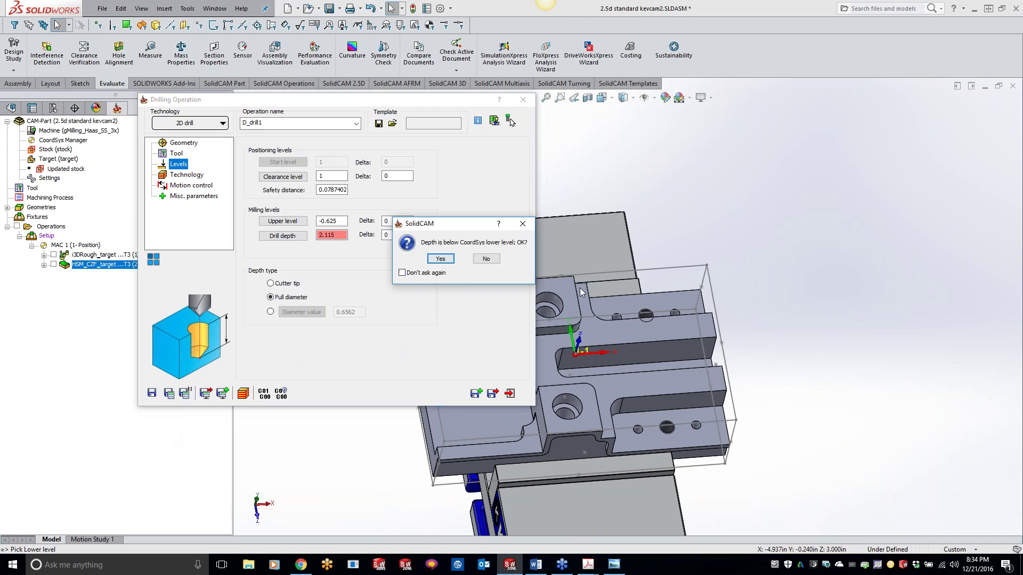
click(454, 260)
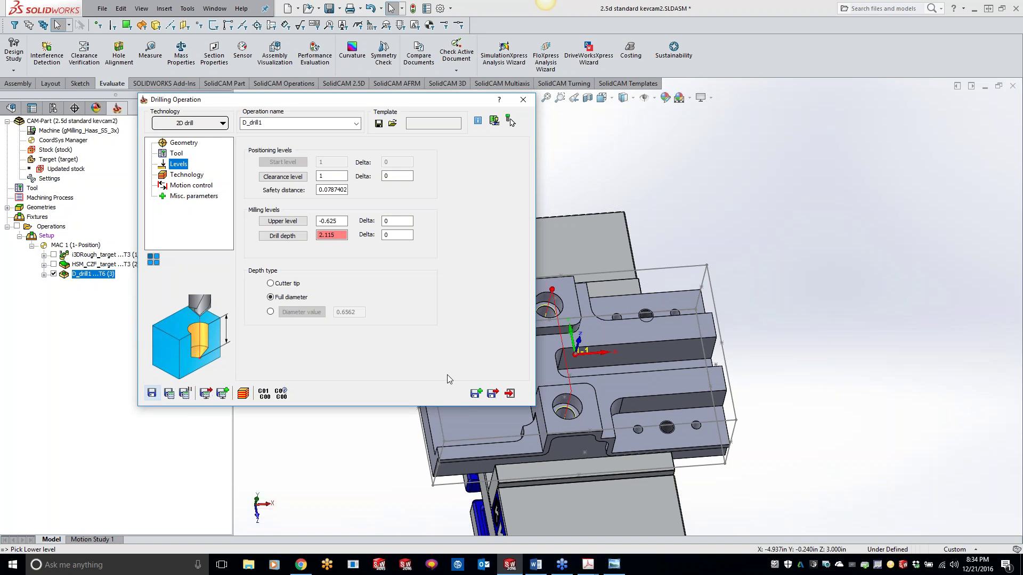
click(510, 393)
Bring up the available commands for the D_drill1 operation.
right_click(103, 275)
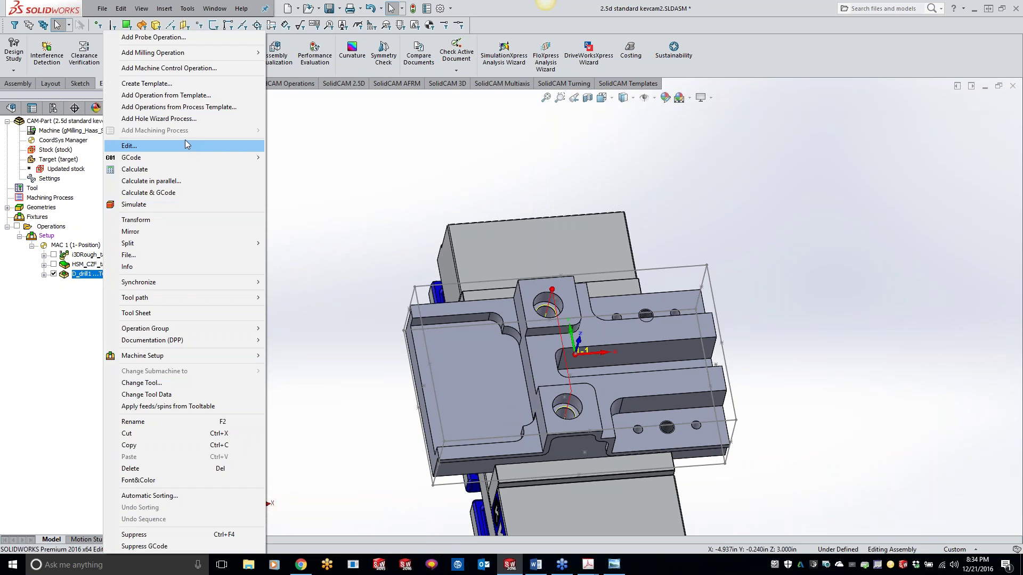
Add a Tapped Holes hole wizard process using the 1/2-13 tapped hole and its mirrored copy as drill geometry.
click(184, 119)
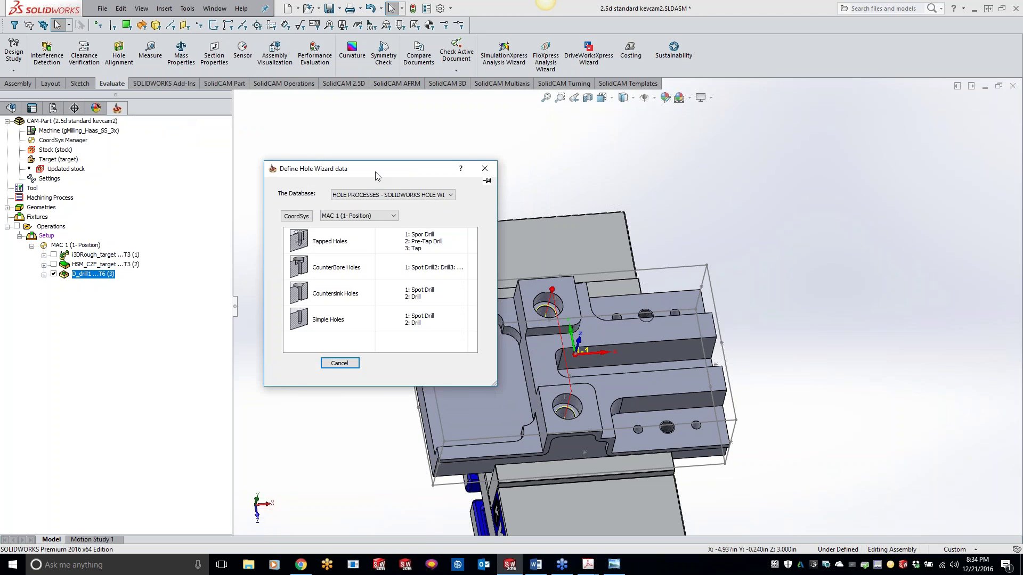
double_click(330, 241)
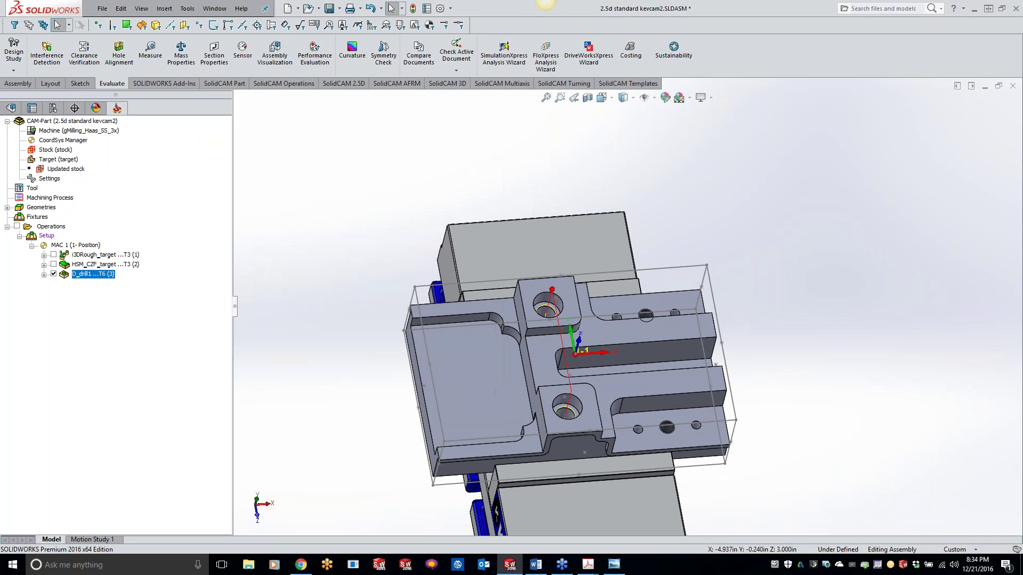
click(666, 429)
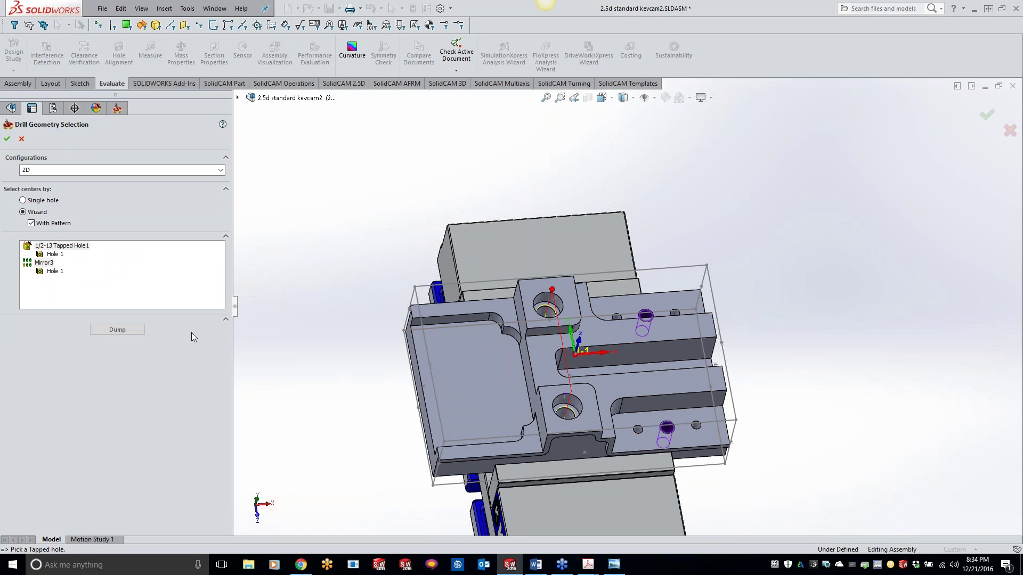
click(7, 139)
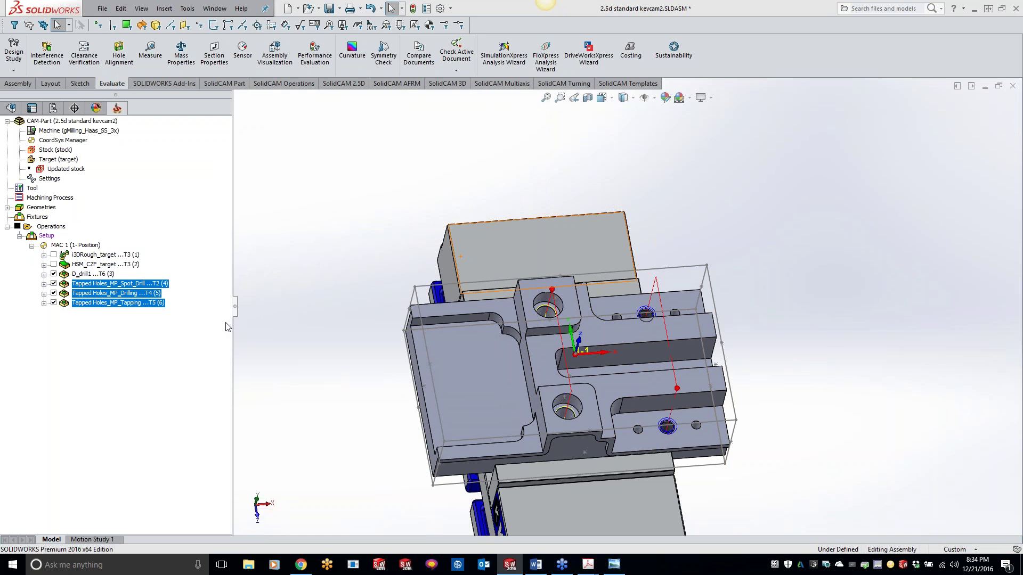
Add a Simple Holes hole wizard process after the tapping operation, picking the small hole beside the front tapped hole with its pattern.
right_click(133, 310)
key(Escape)
click(106, 303)
right_click(106, 303)
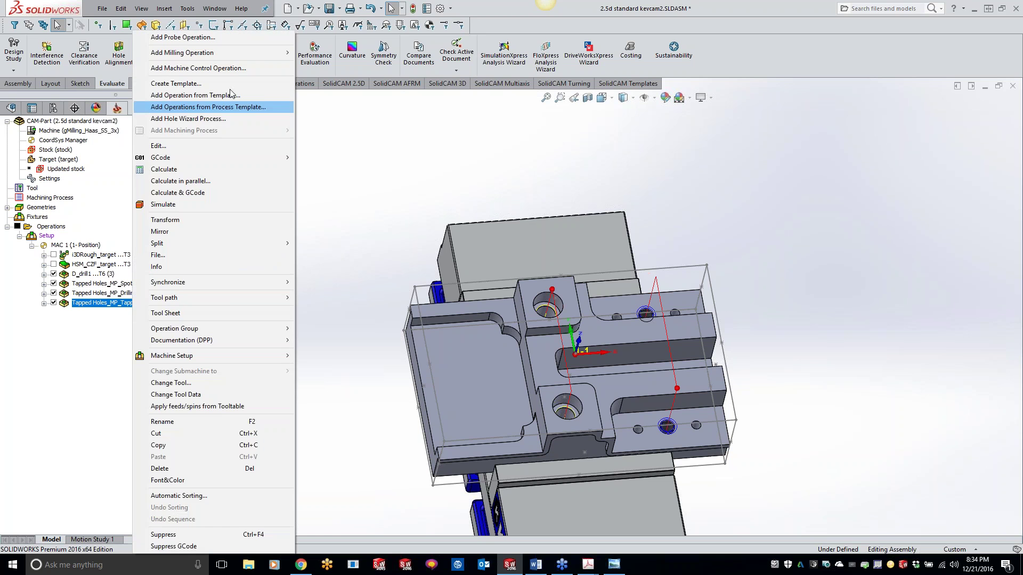
click(211, 119)
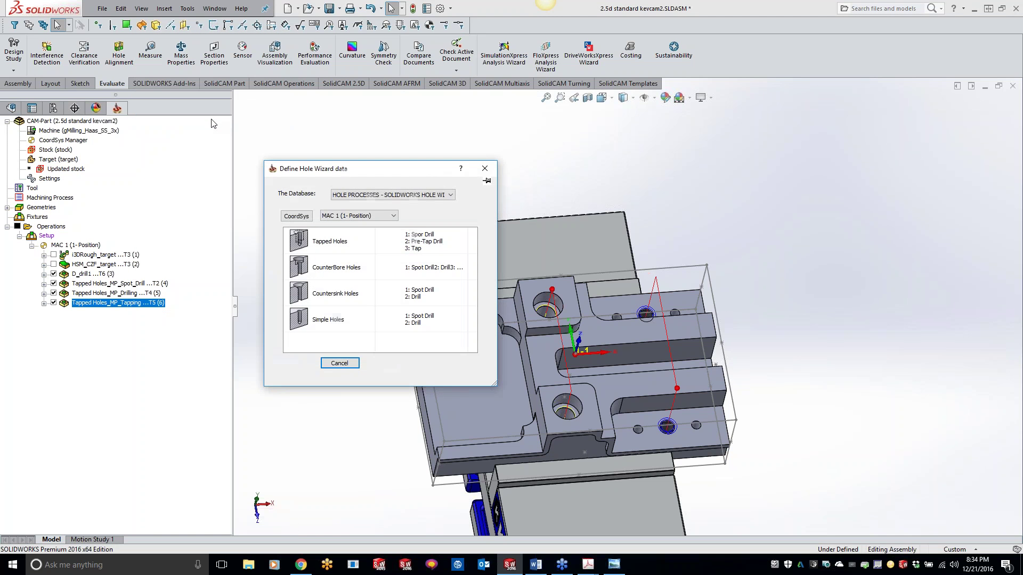
double_click(326, 320)
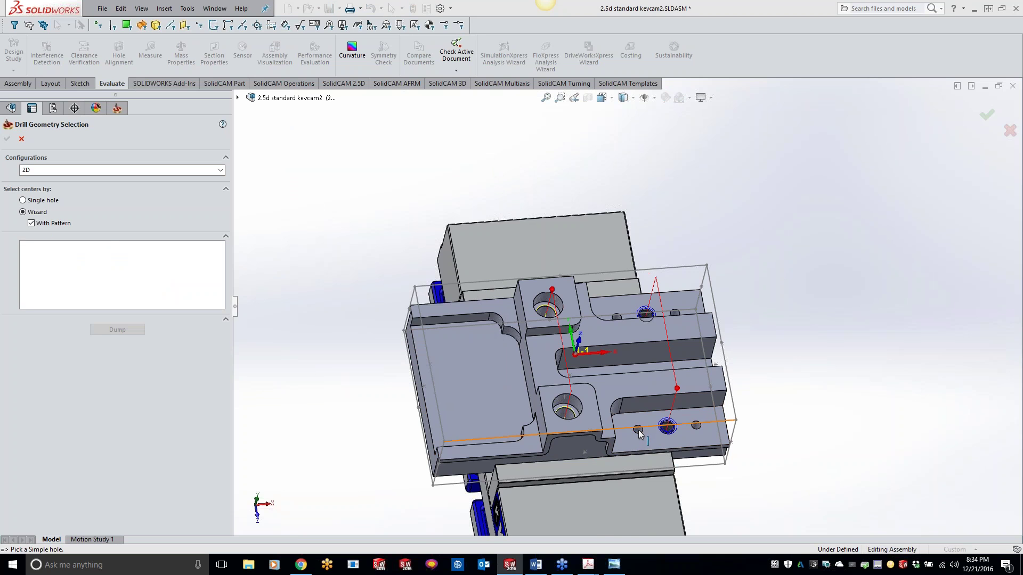
scroll(638, 429, down, 5)
click(609, 267)
scroll(612, 277, up, 4)
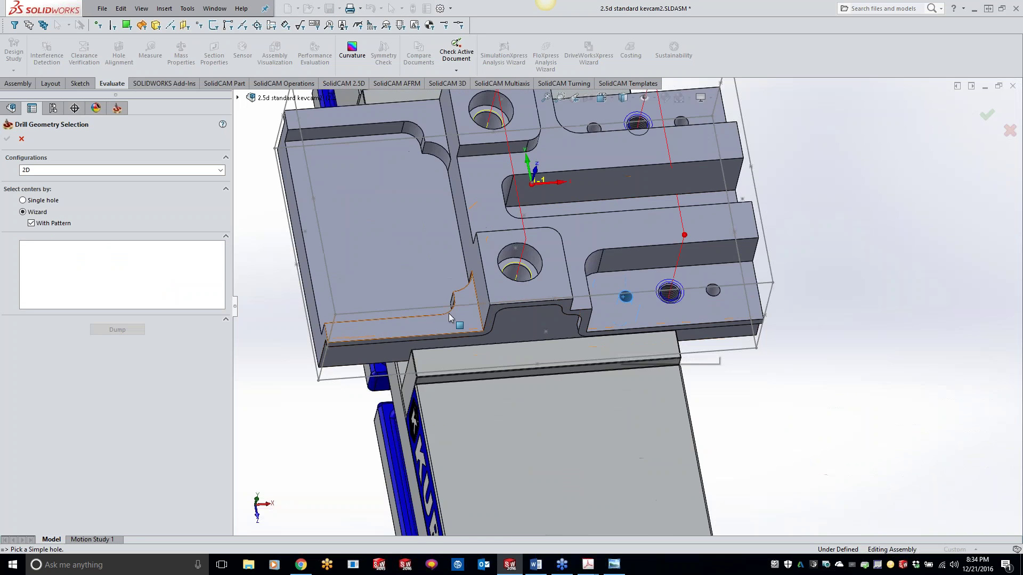
click(7, 138)
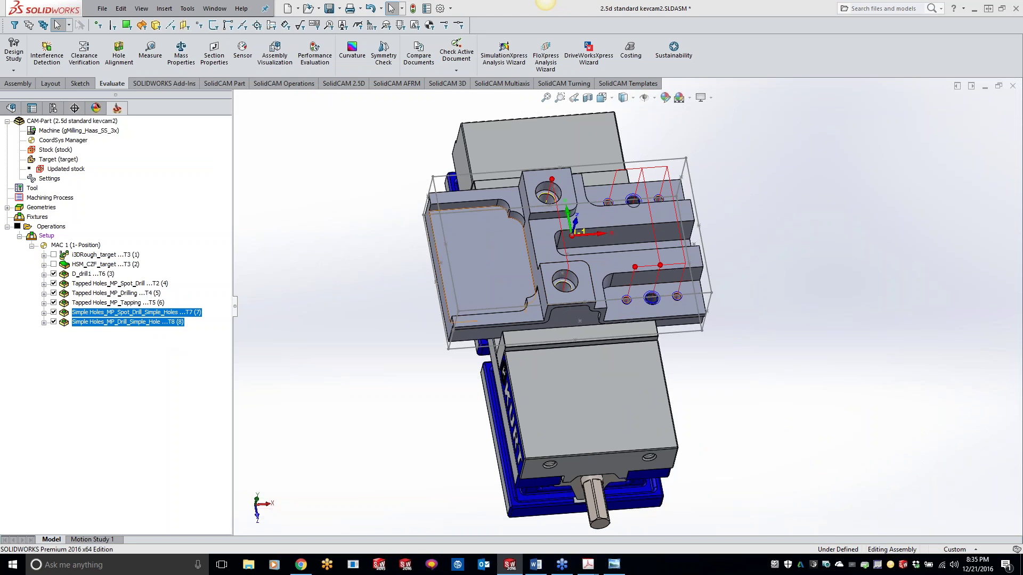
Run the Machine Simulation of all operations through to the last drilling operation, and exit the simulation.
right_click(53, 230)
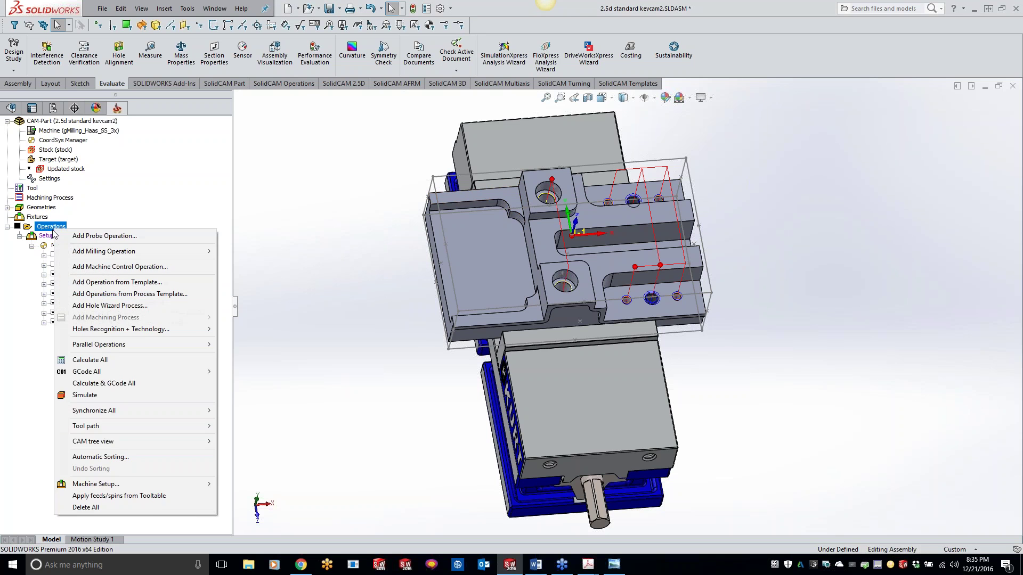
click(111, 399)
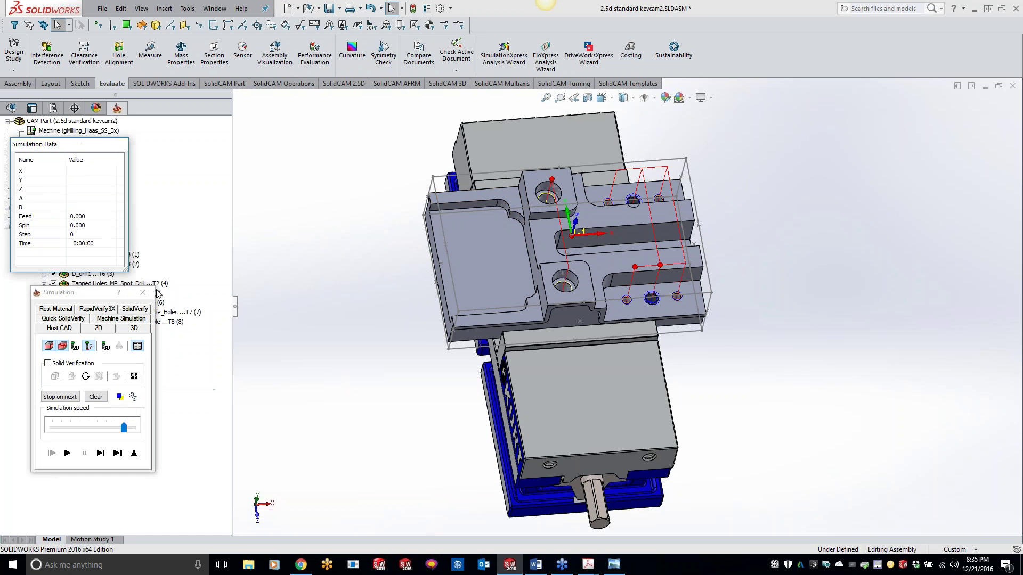
click(109, 321)
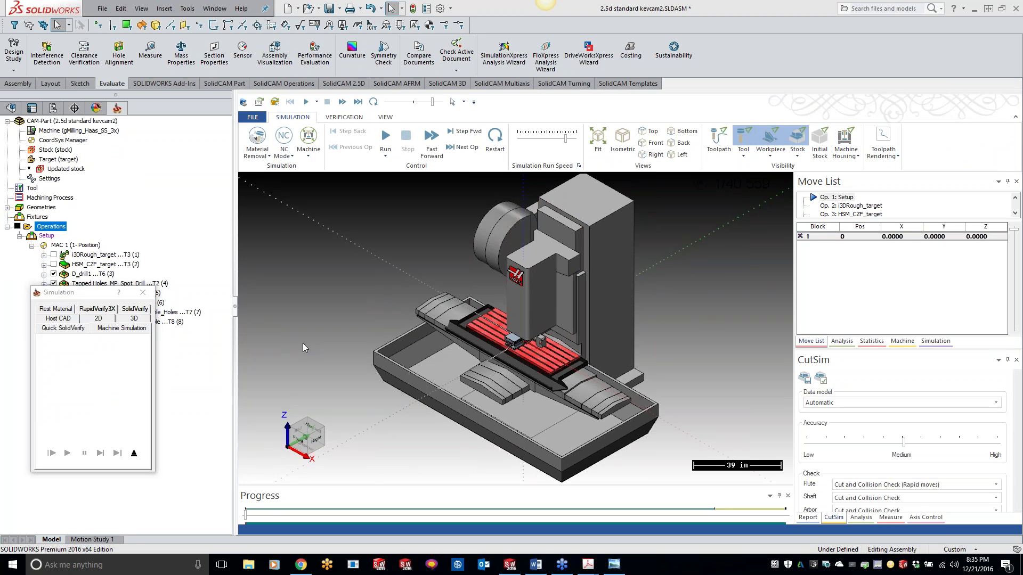
click(385, 136)
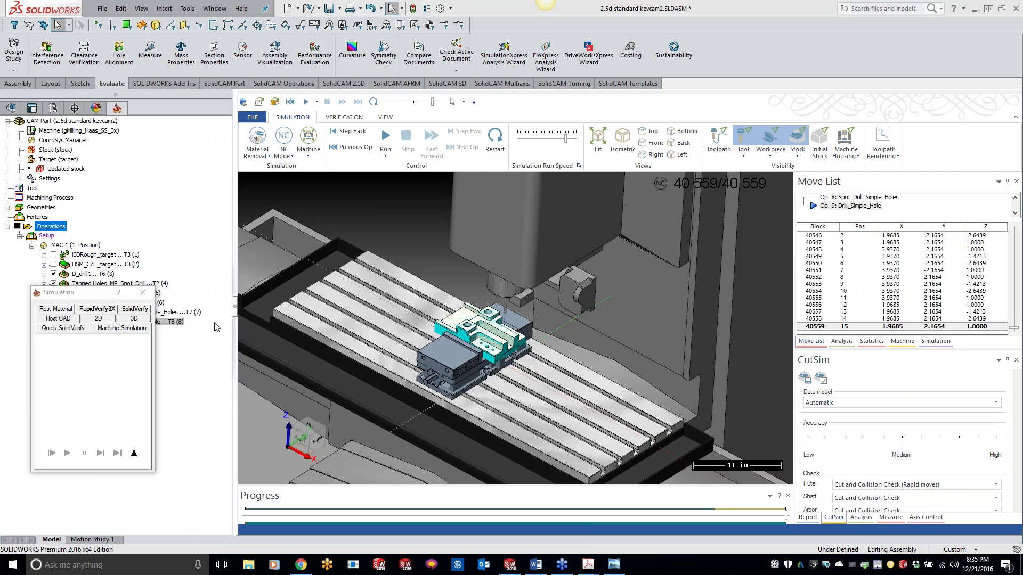
click(134, 453)
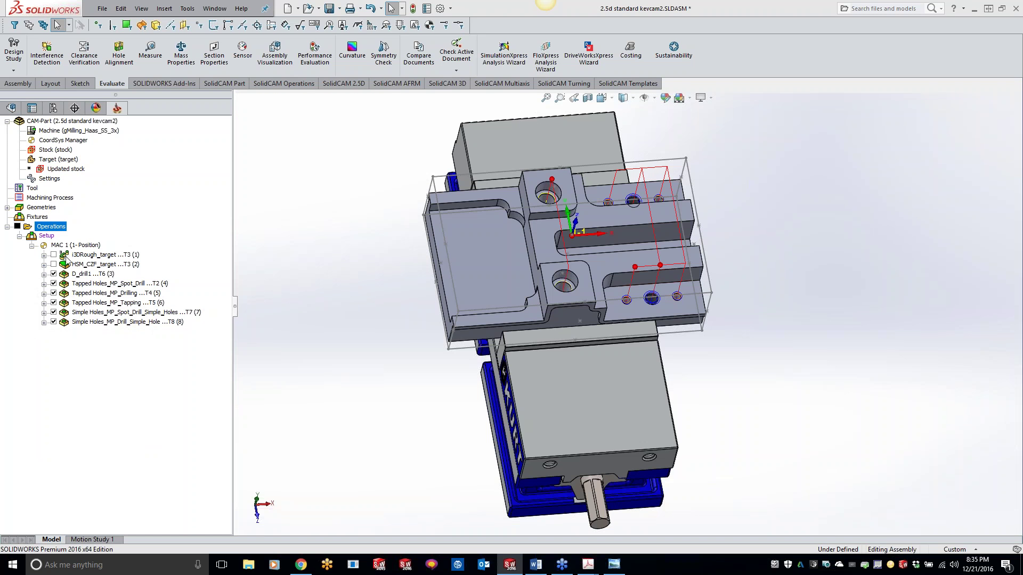
Play the Host CAD simulation of all operations to view the toolpaths on the model, and close the simulation.
right_click(60, 227)
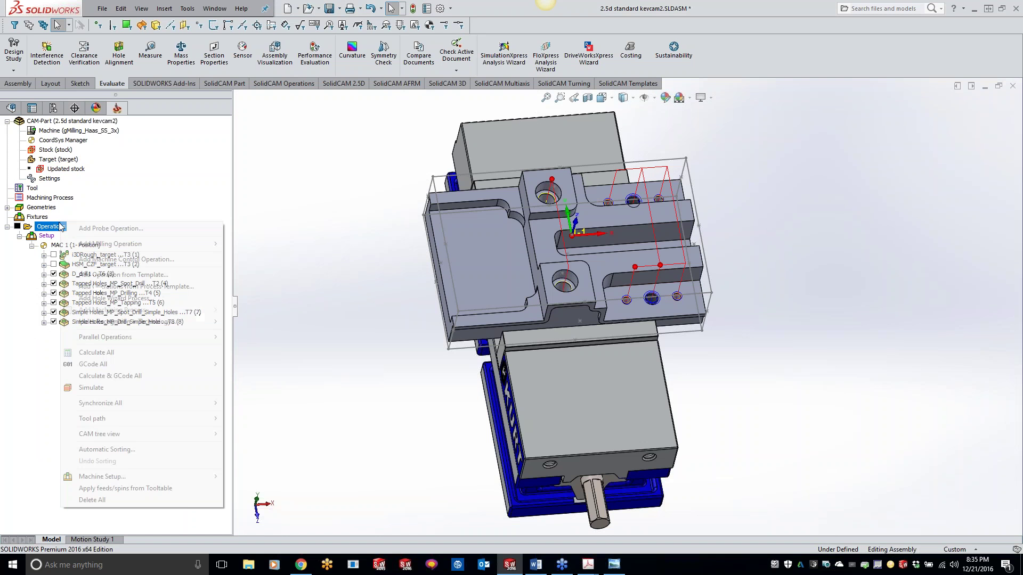
click(91, 387)
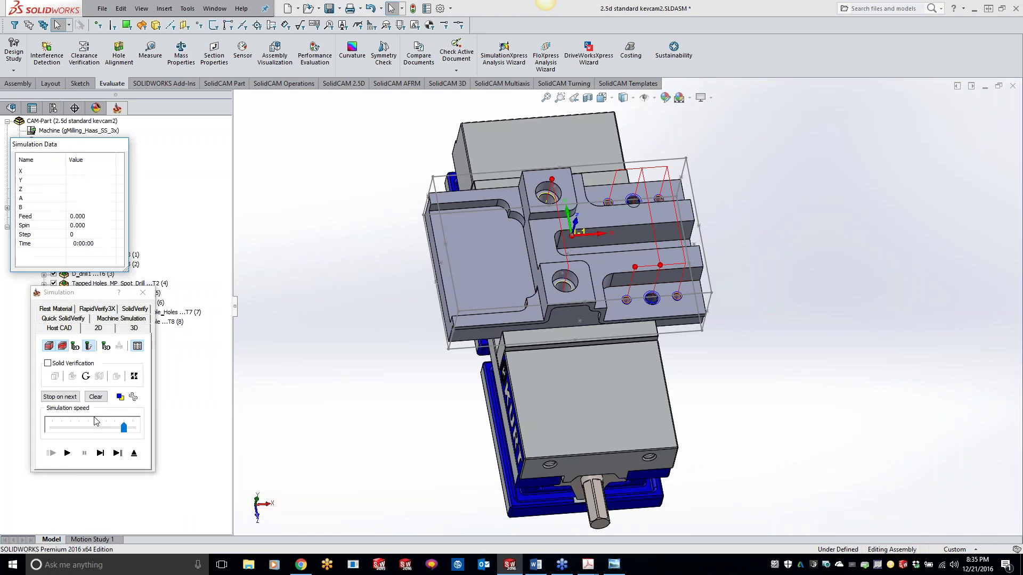
click(68, 453)
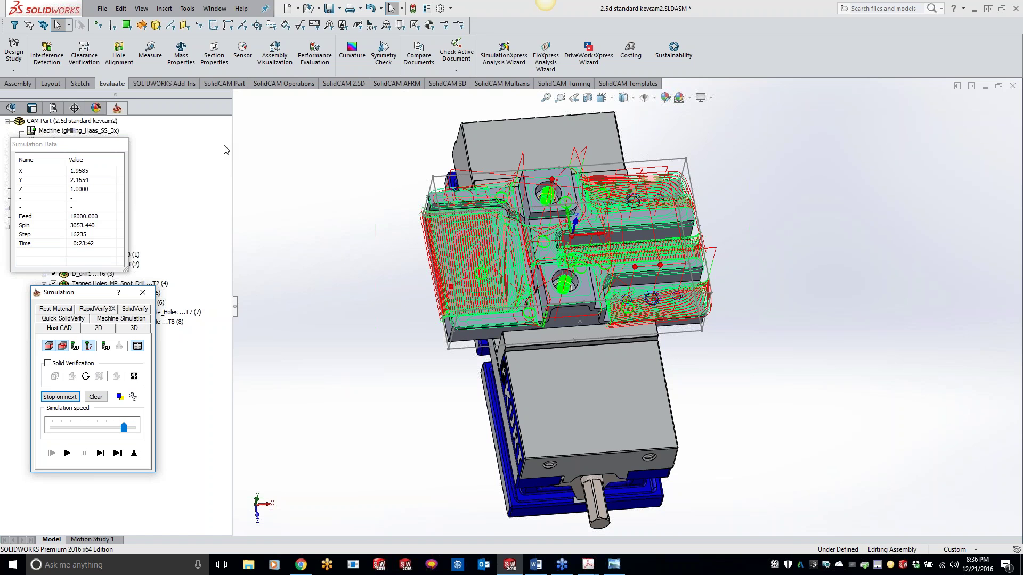
click(143, 292)
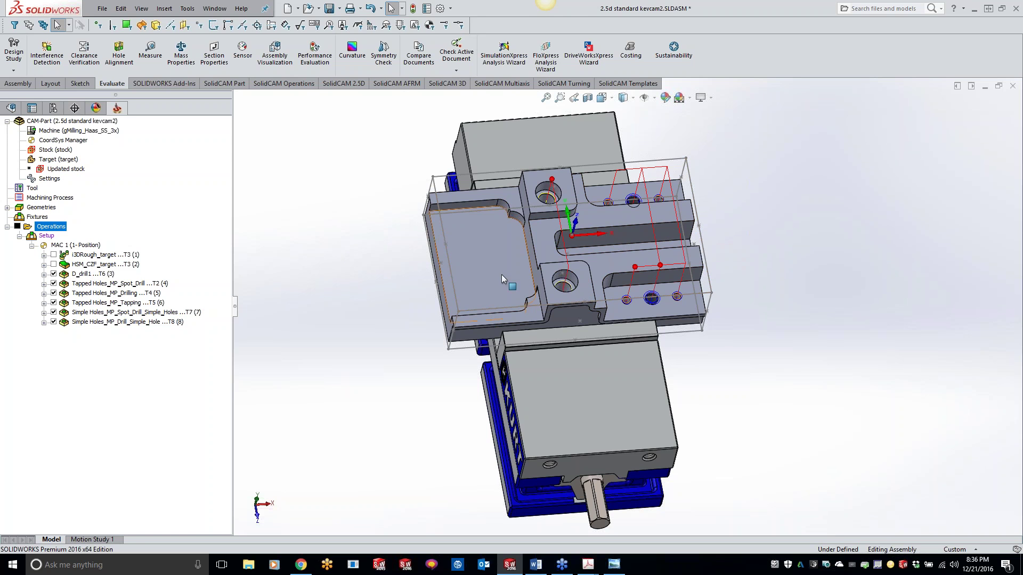
Take a screen capture of the CAM tree area with the operation list of 2.5d standard kevcam2.
click(564, 18)
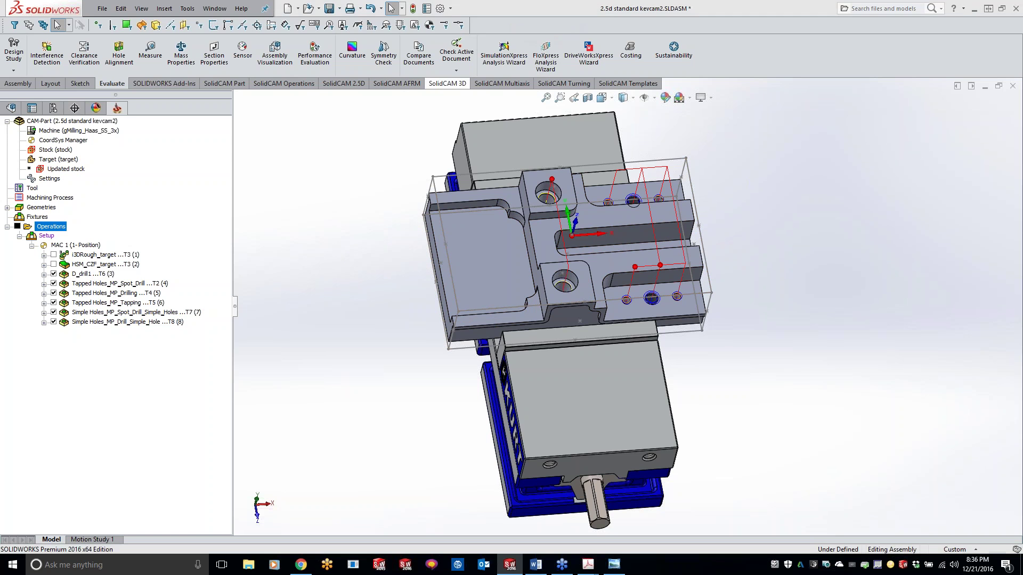
drag(3, 118, 219, 333)
click(16, 341)
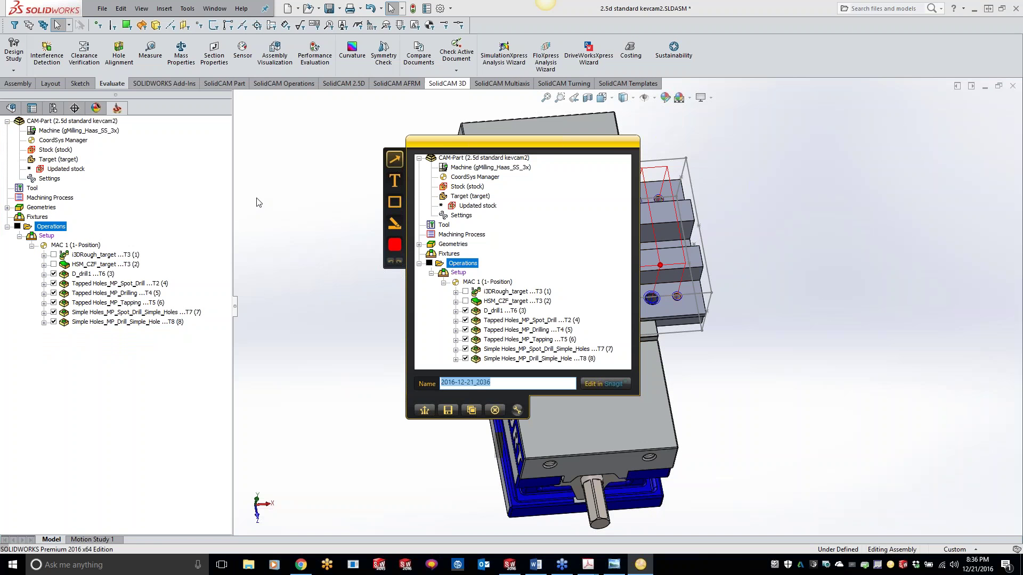
Close the current CAM-part and open the recent CAM-part 2.5d standard kevcam.
right_click(92, 122)
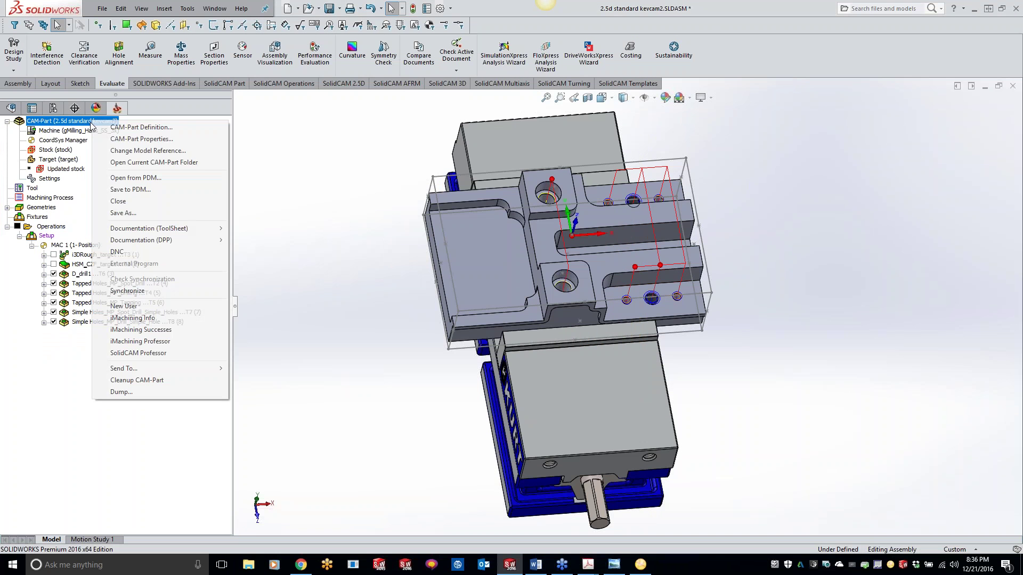
click(156, 211)
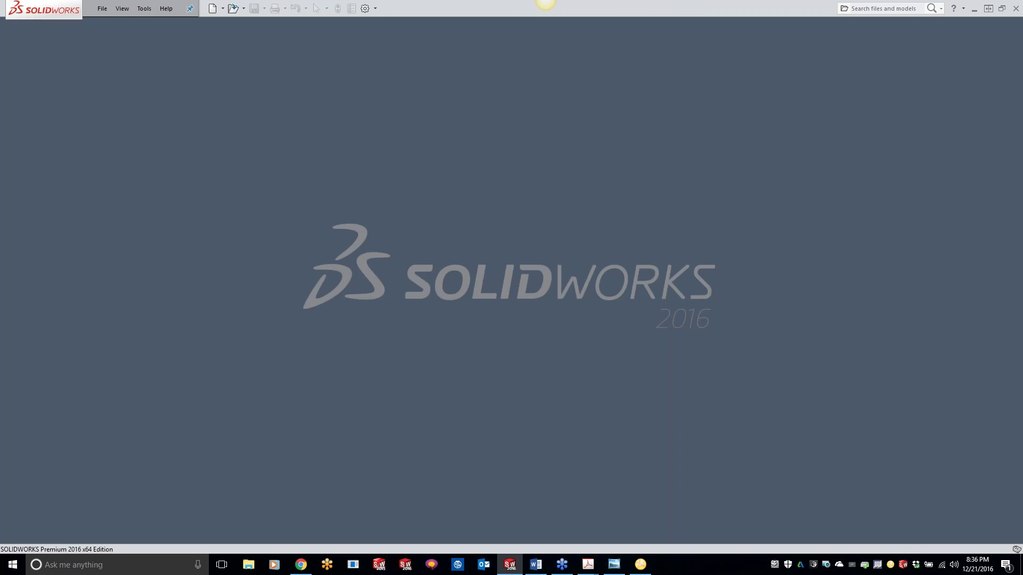
click(143, 8)
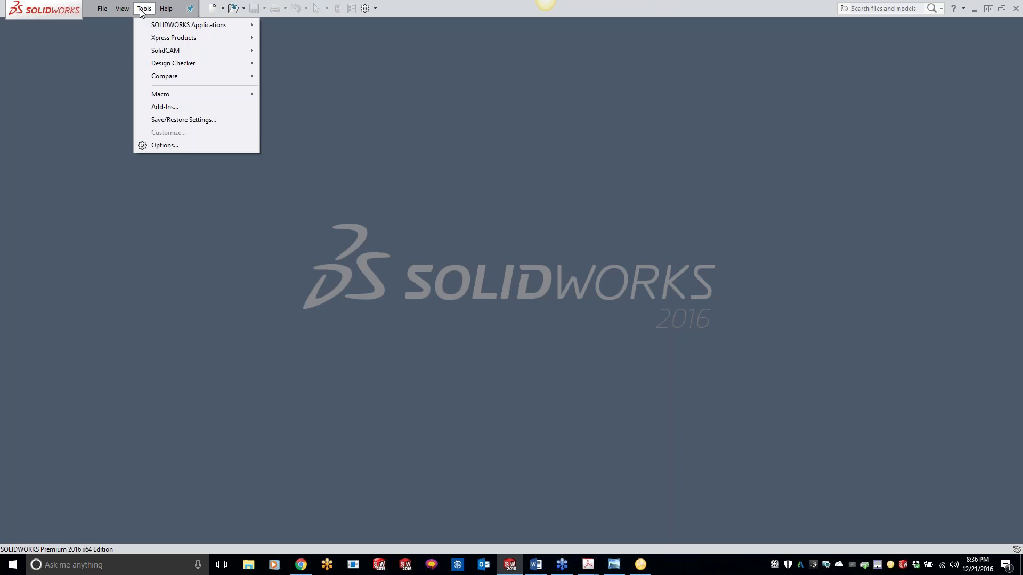
click(169, 50)
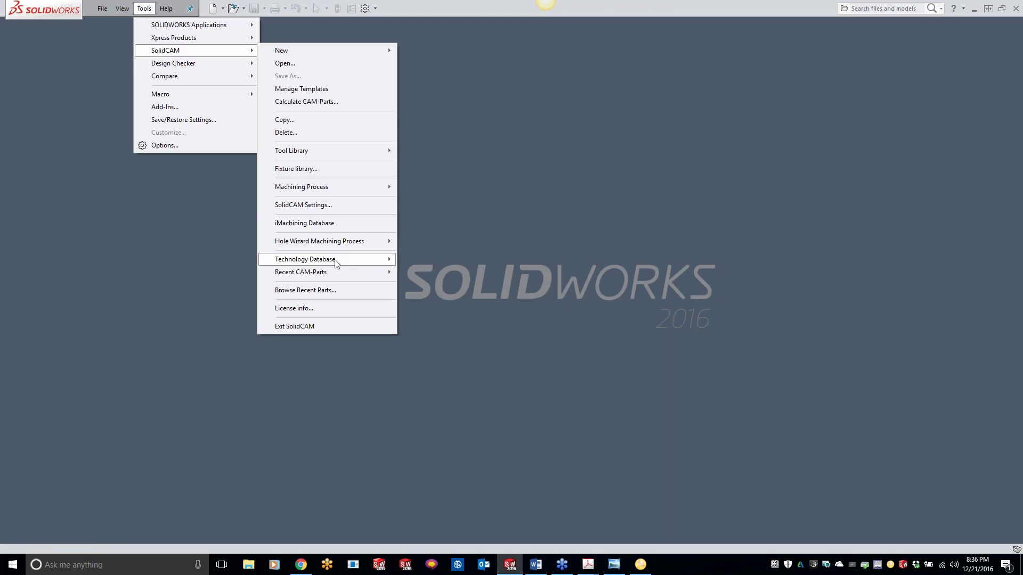
mouse_move(336, 263)
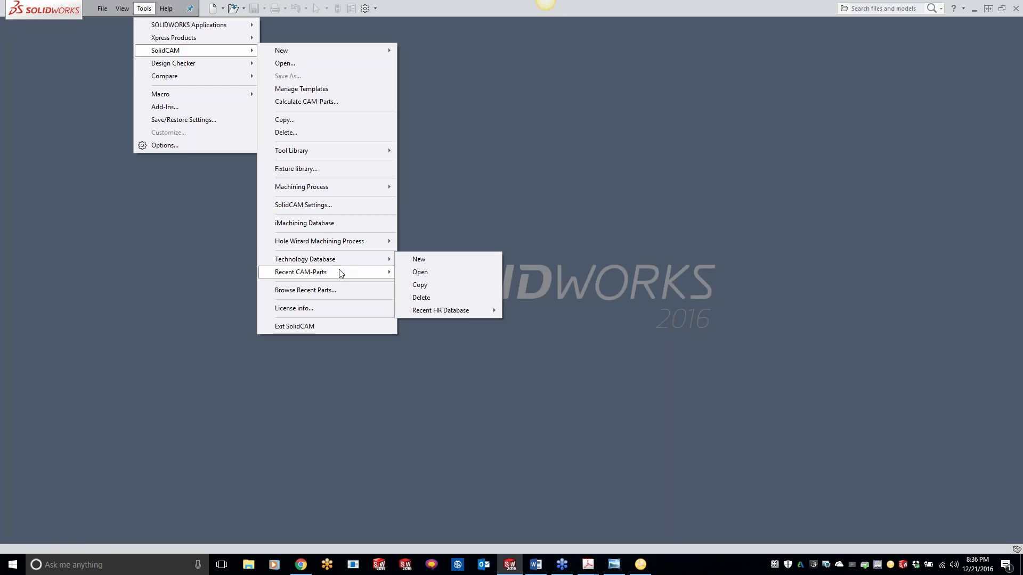
click(456, 285)
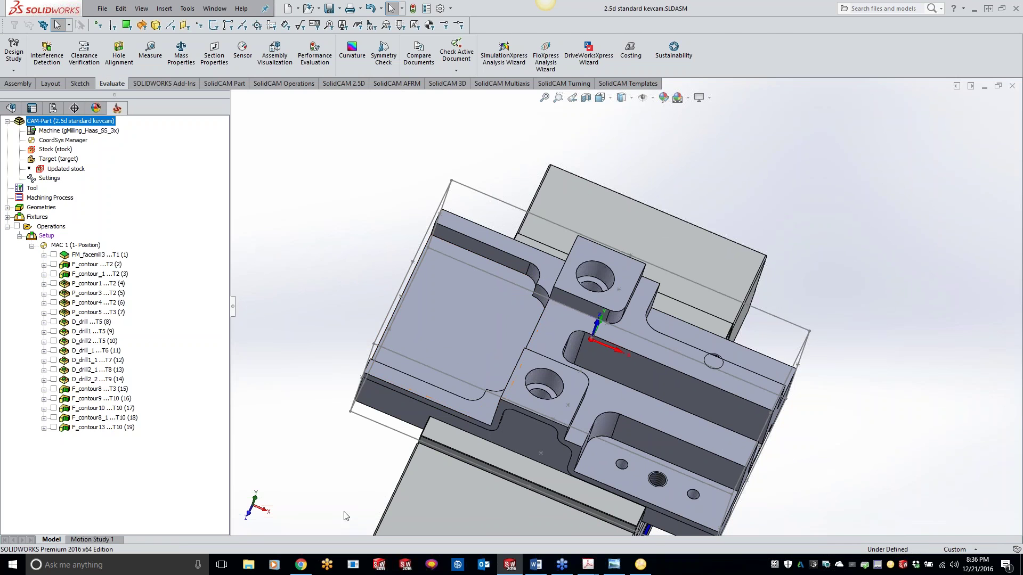
Place the captured operation list beside the CAM tree to compare both programs, and close the capture.
click(641, 565)
drag(522, 144, 228, 109)
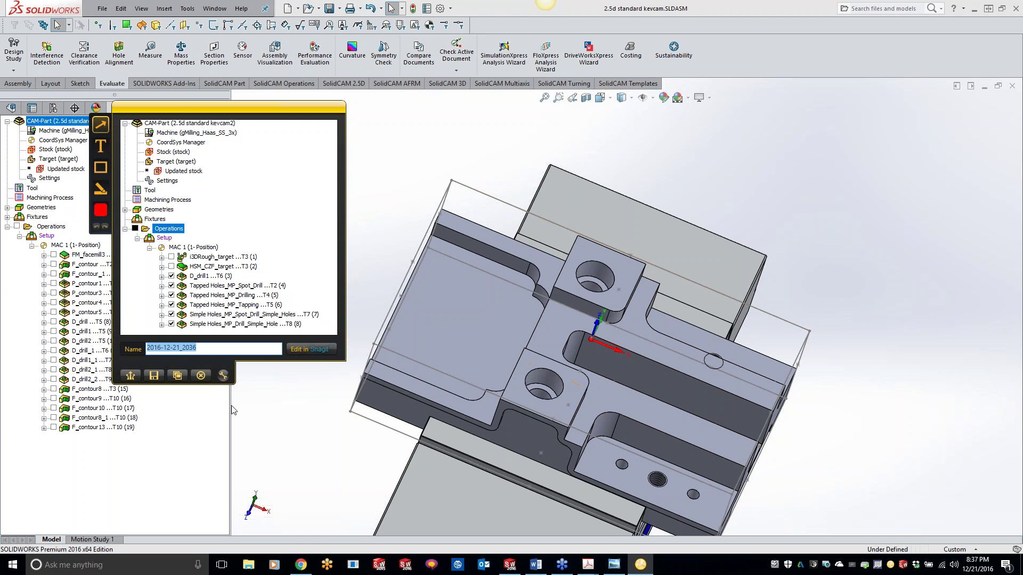
click(200, 376)
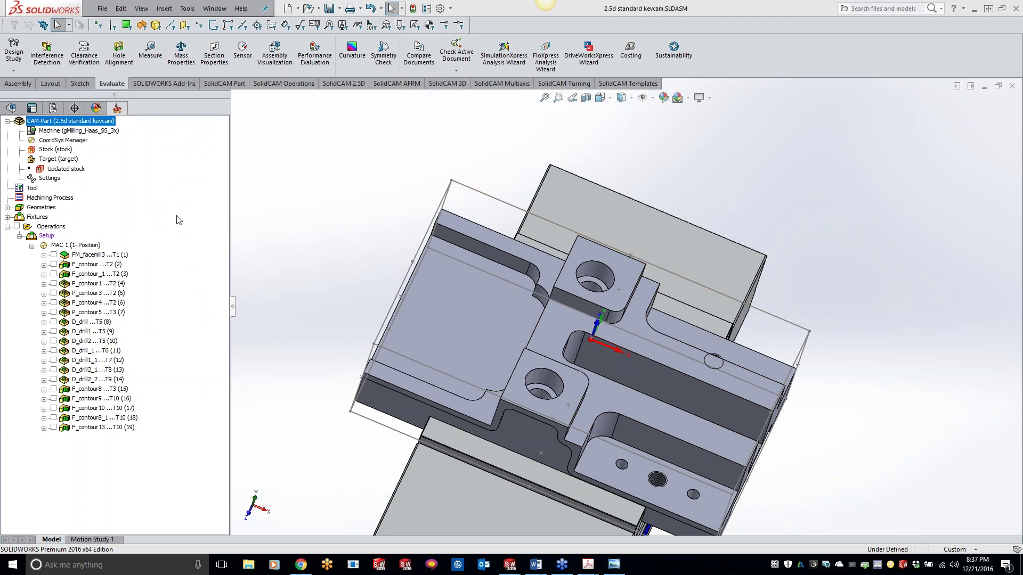
Close the 2.5d standard kevcam CAM-part and open the recent CAM-part KevCAM 2.5 pro part.
right_click(100, 122)
click(128, 200)
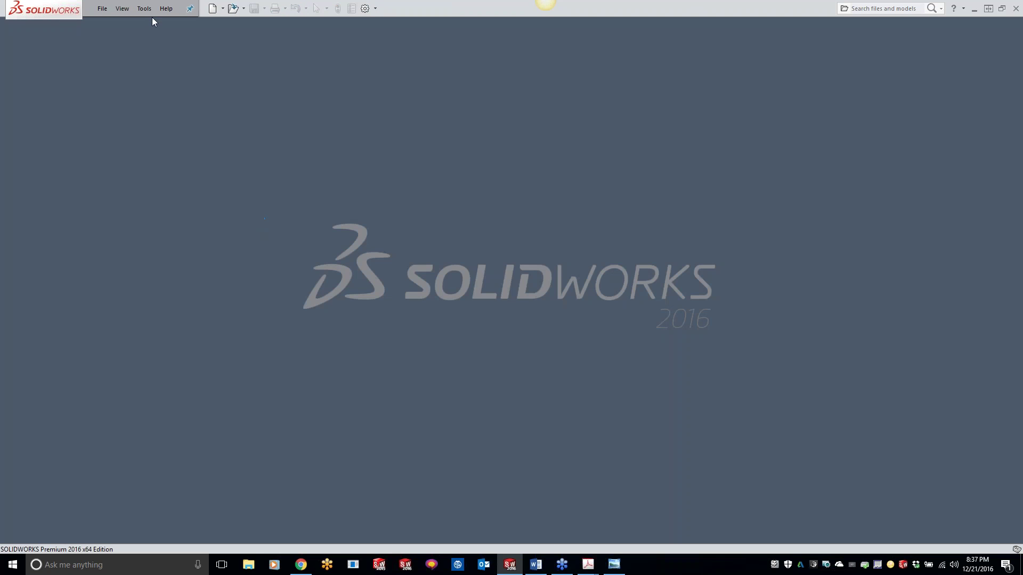
click(144, 8)
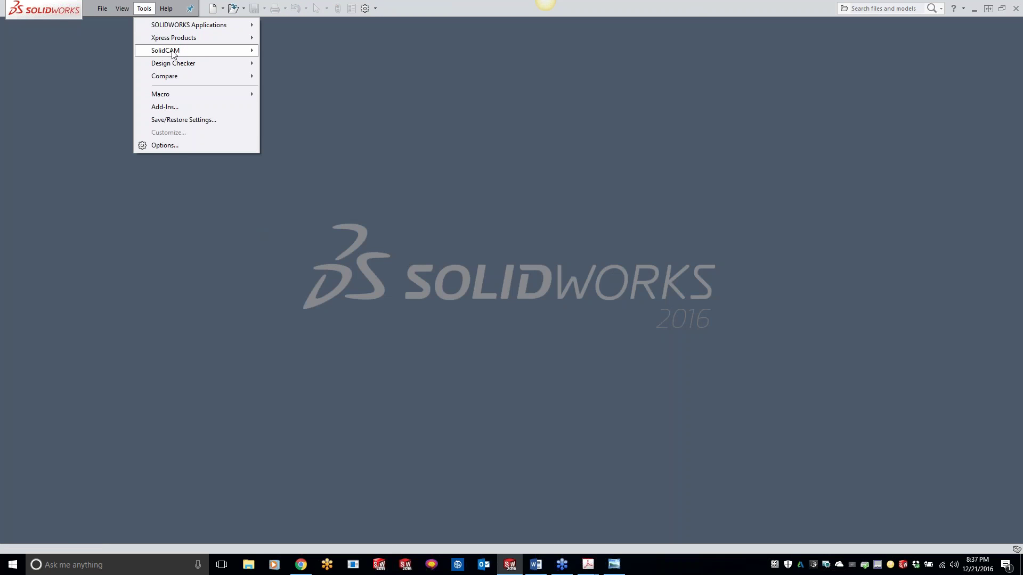
mouse_move(170, 50)
mouse_move(319, 272)
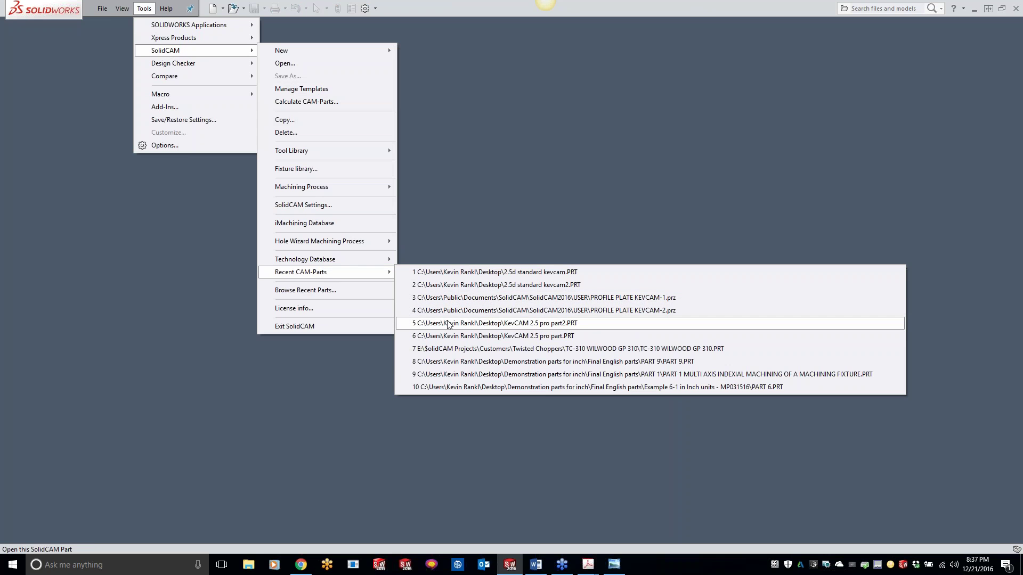
click(476, 336)
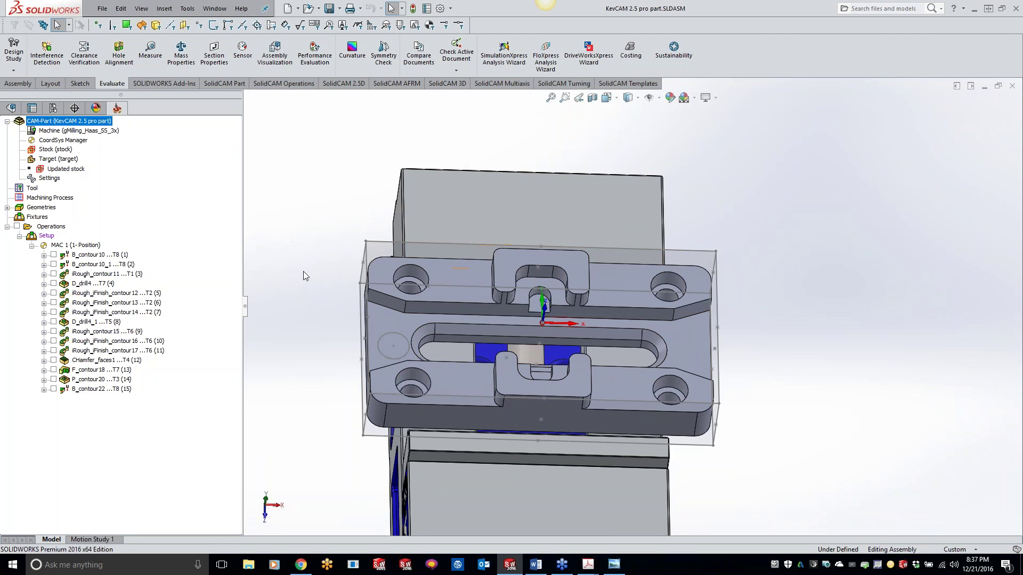
middle_drag(303, 271, 303, 271)
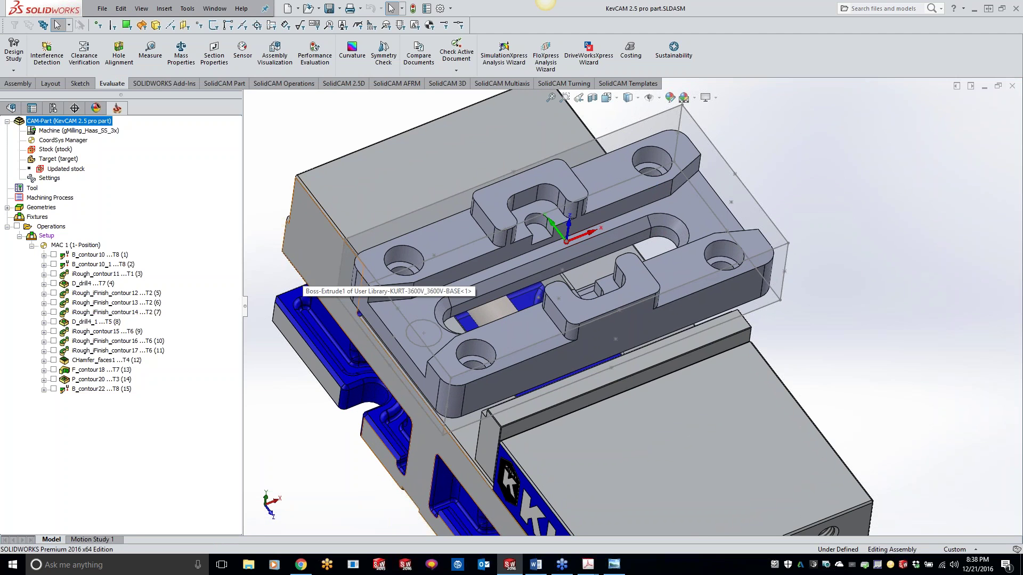
middle_drag(304, 272, 303, 271)
scroll(516, 305, up, 1)
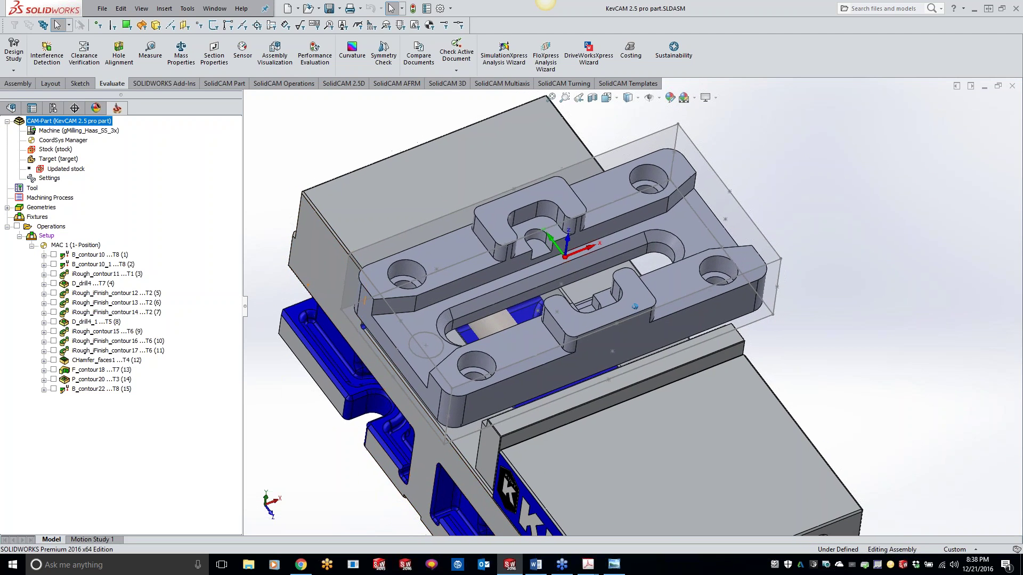
scroll(533, 320, up, 2)
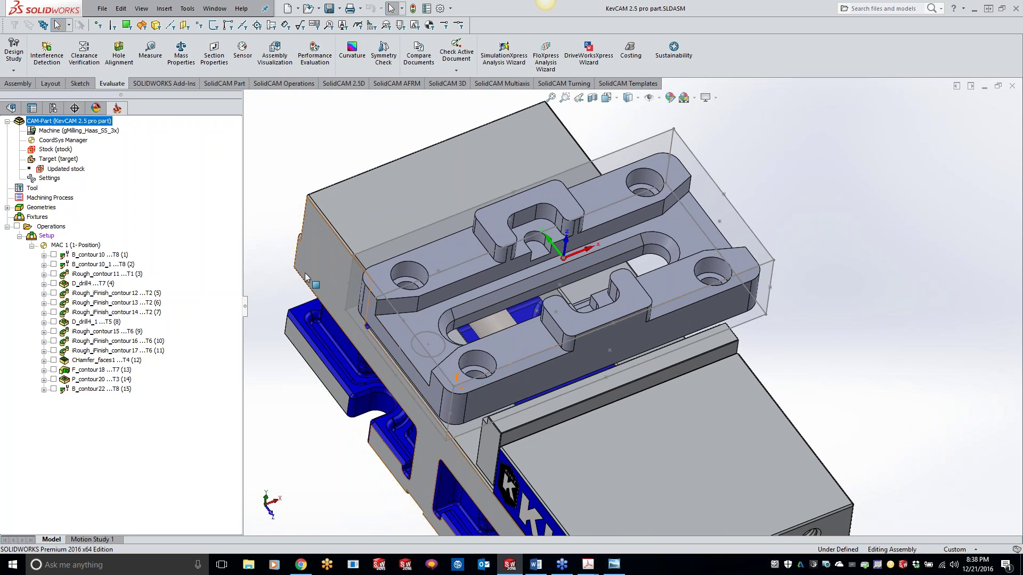
Start a SolidVerify simulation of all operations in the KevCAM 2.5 pro part, without clash monitoring.
right_click(64, 228)
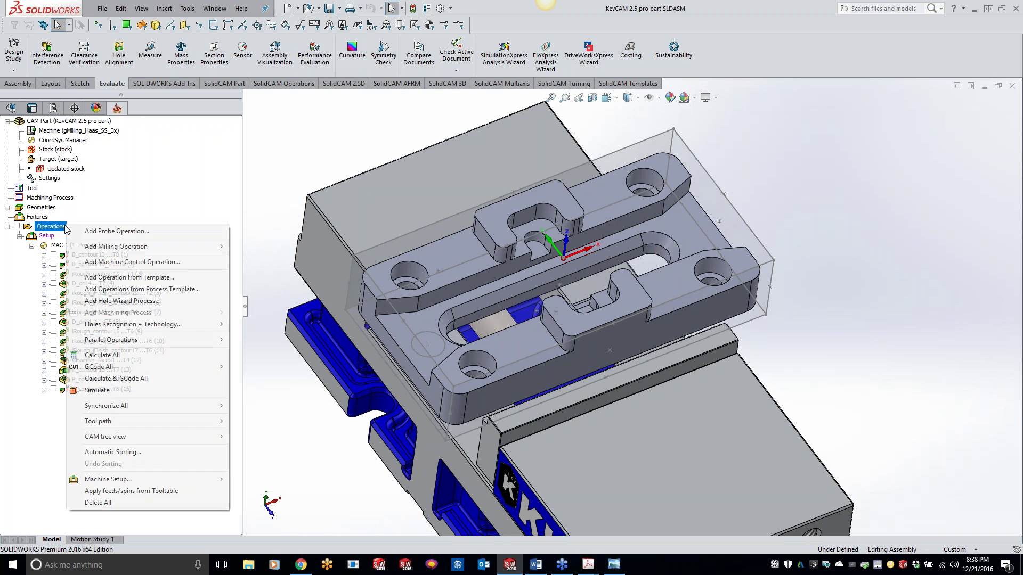
click(129, 389)
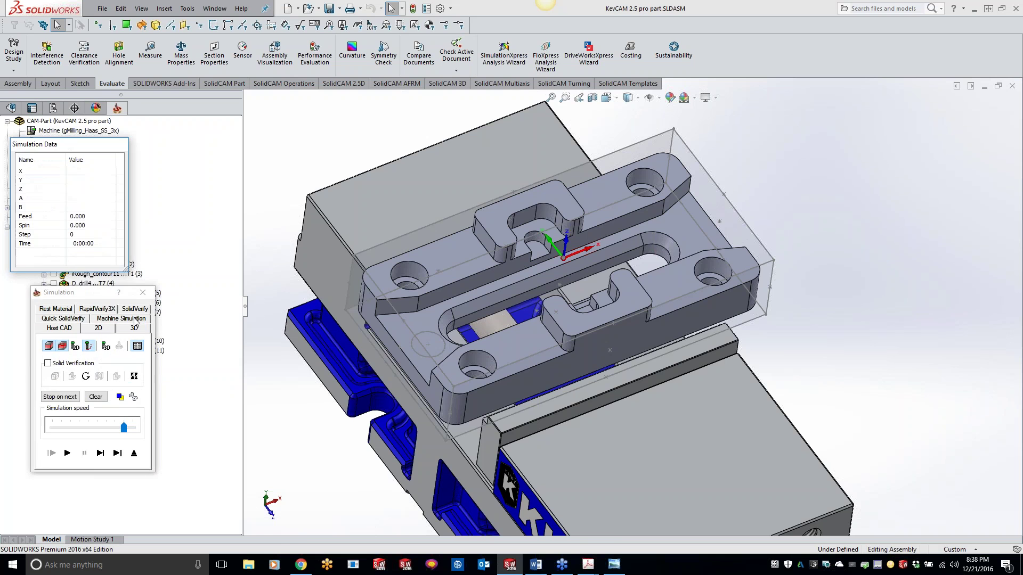
click(135, 312)
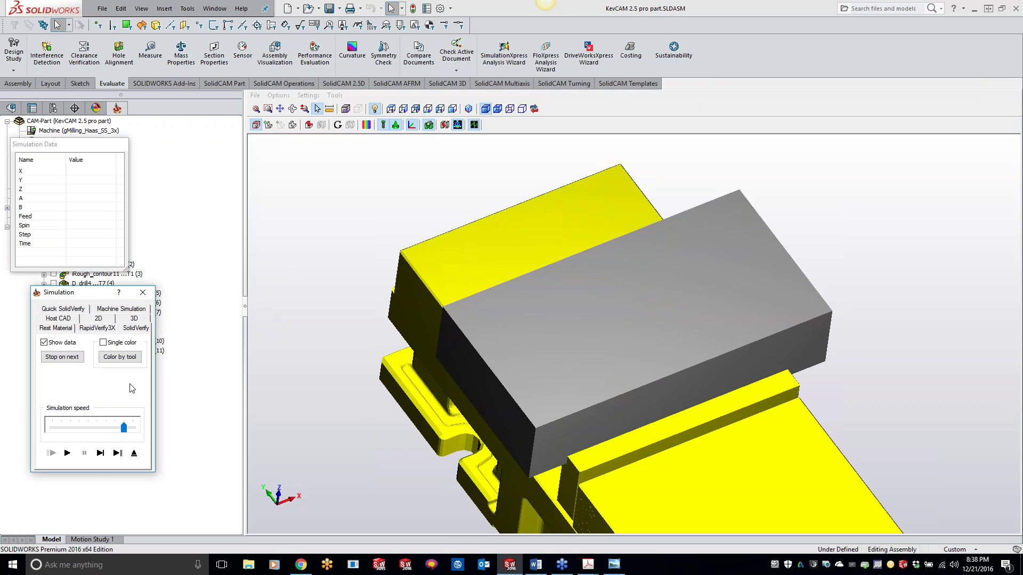
click(68, 453)
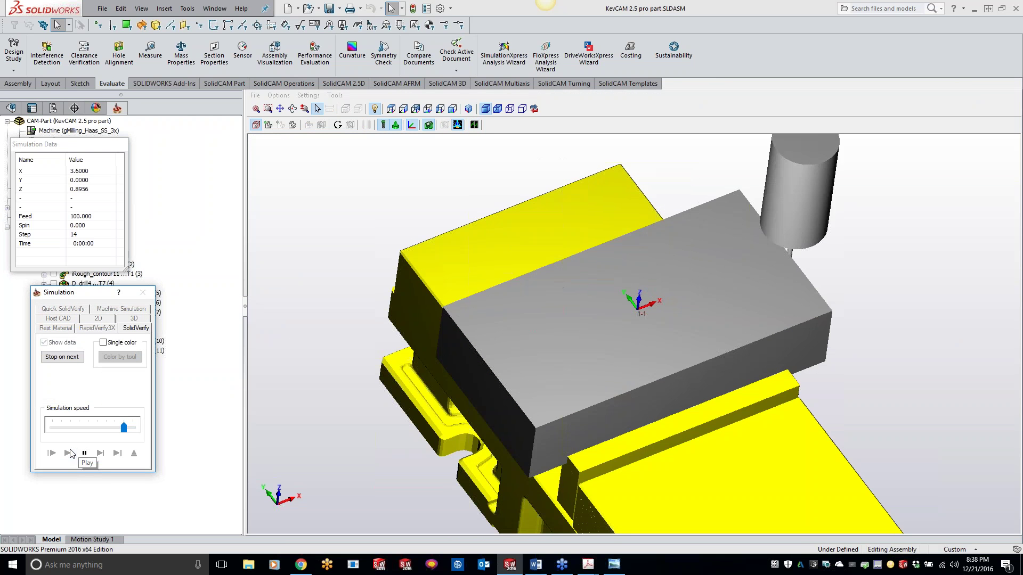
click(534, 261)
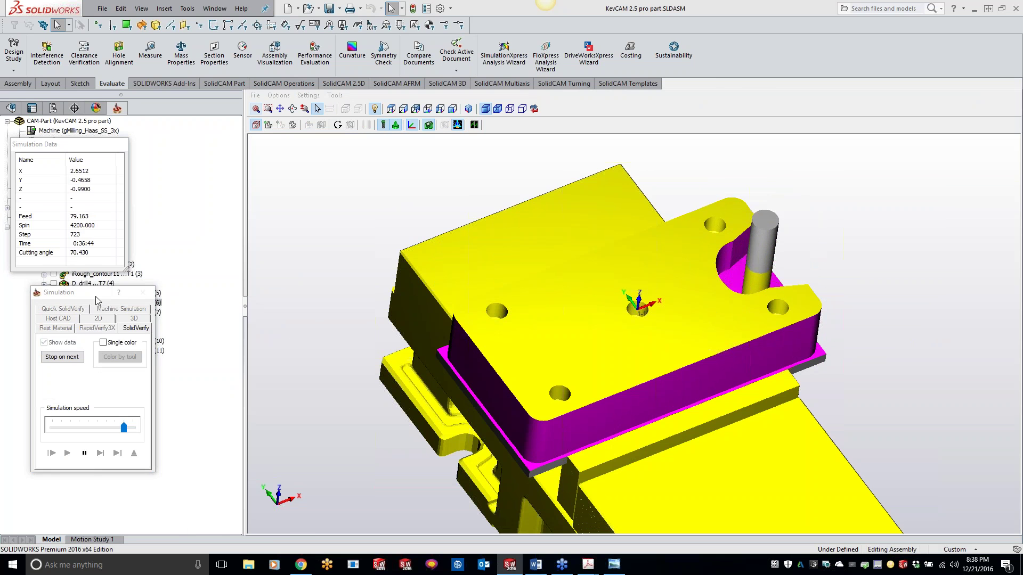
Move the Simulation window clear of the operation list, raise the simulation speed to maximum, and pause playback.
drag(100, 292, 237, 338)
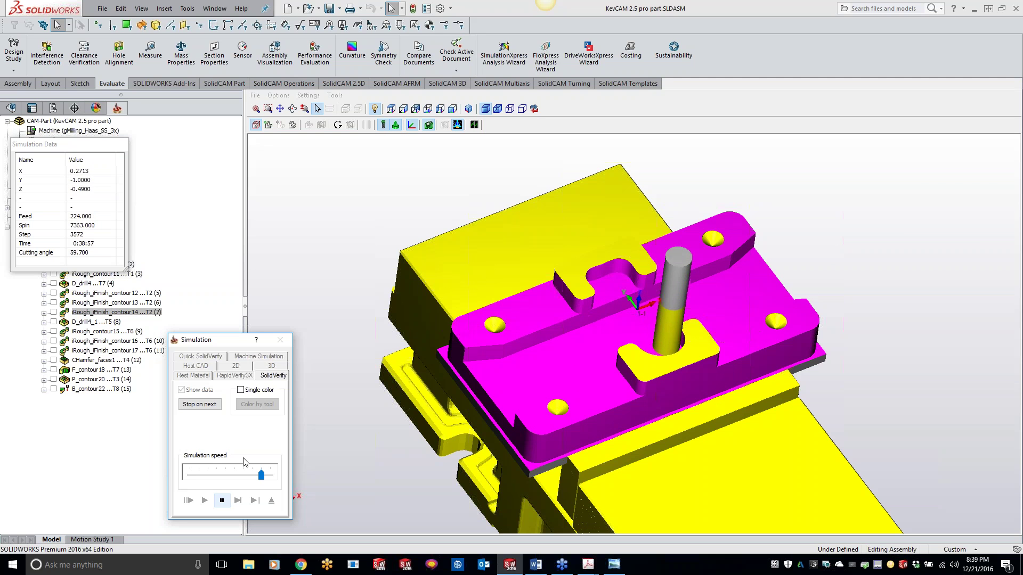
drag(261, 474, 270, 475)
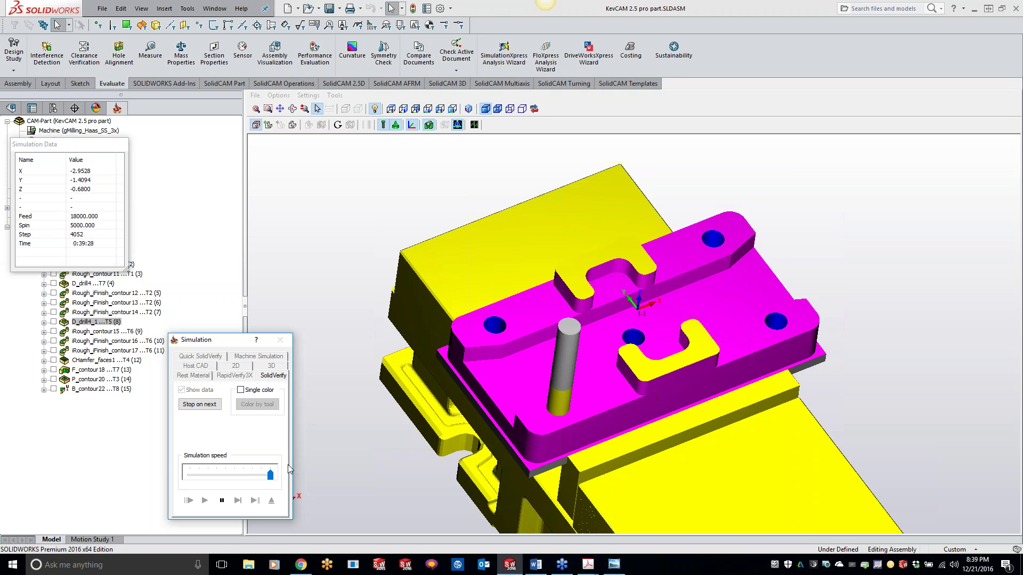
click(221, 500)
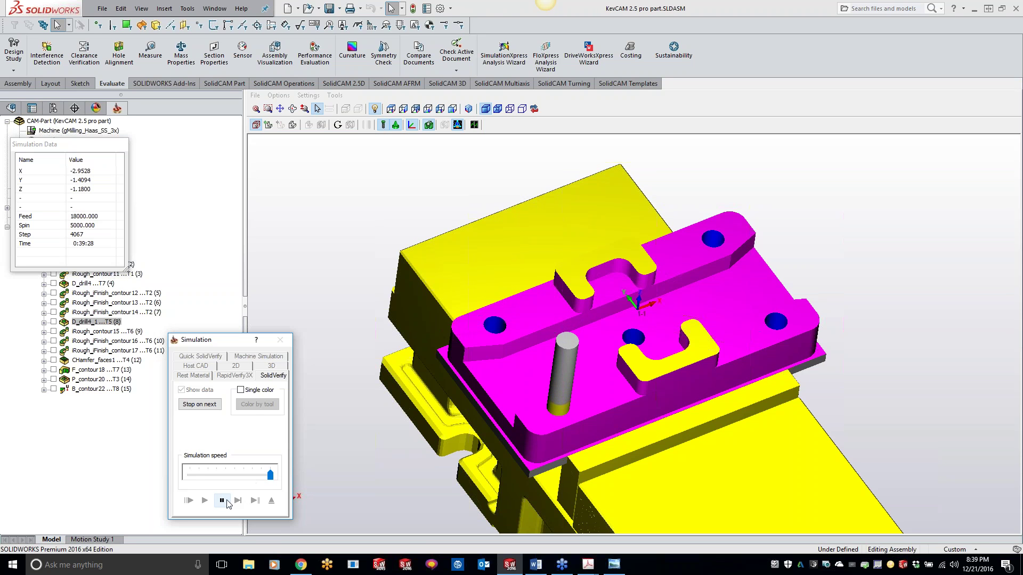
Check the tool facet tolerance in the simulation's accuracy settings and exit the simulation.
click(309, 95)
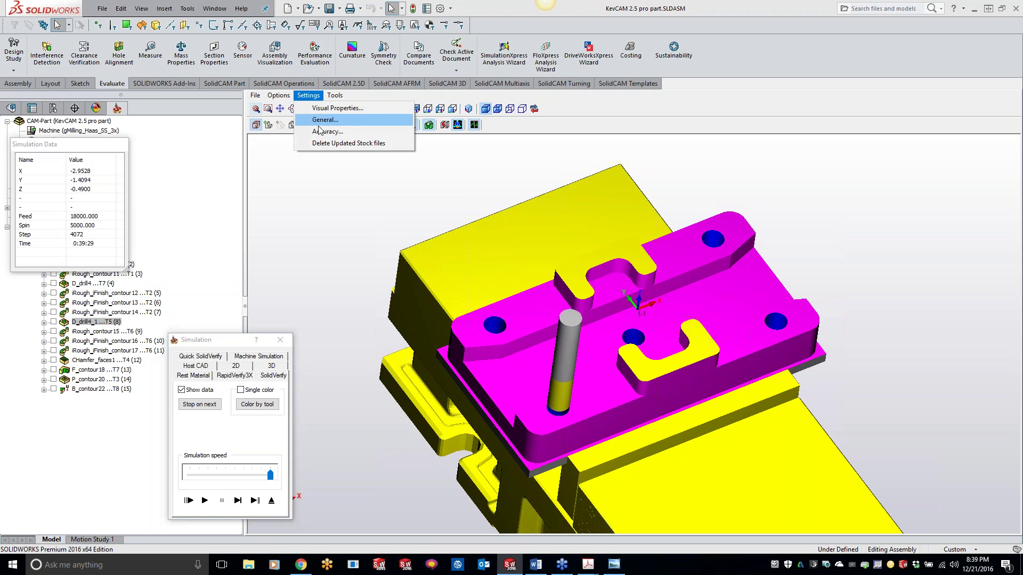
click(321, 119)
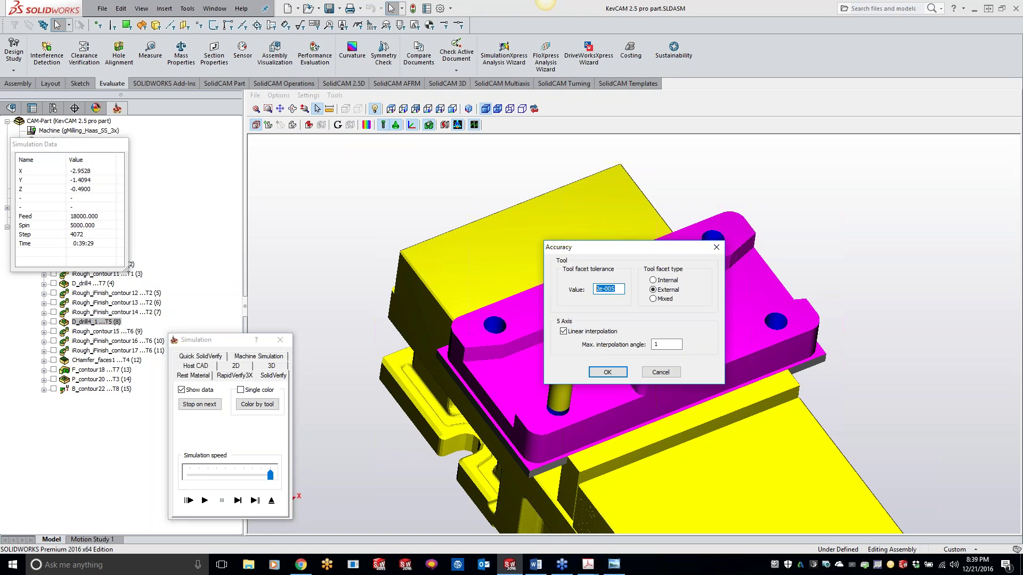
click(607, 372)
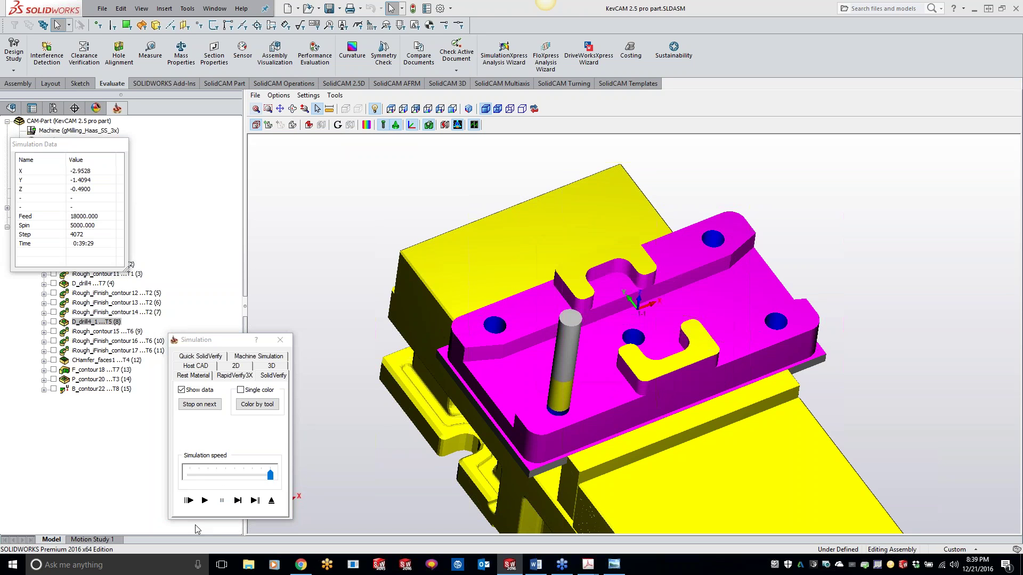
click(278, 503)
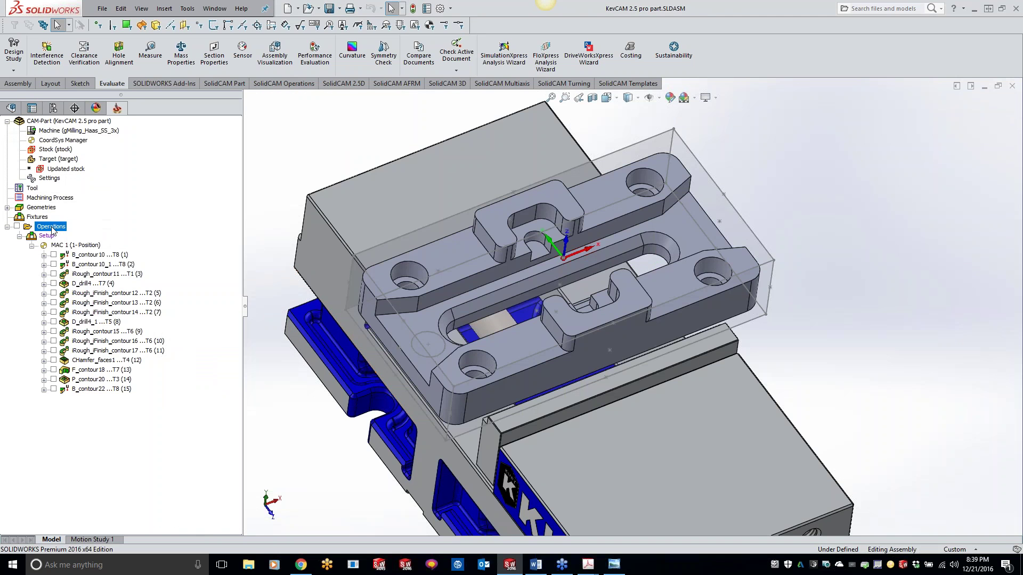
Rerun the SolidVerify simulation of all operations without clash monitoring and inspect the machined result from another angle.
right_click(51, 230)
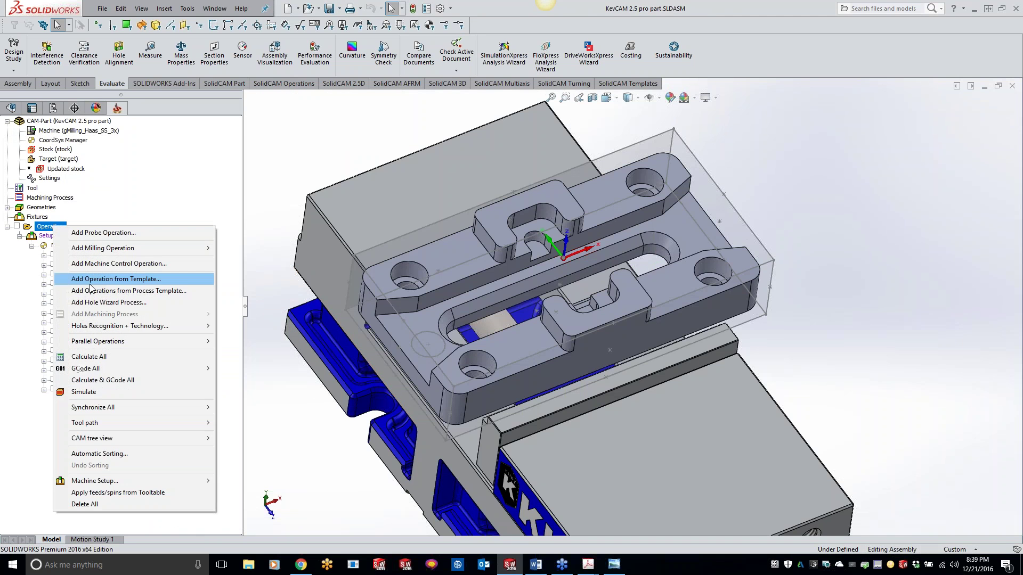
click(88, 394)
click(271, 356)
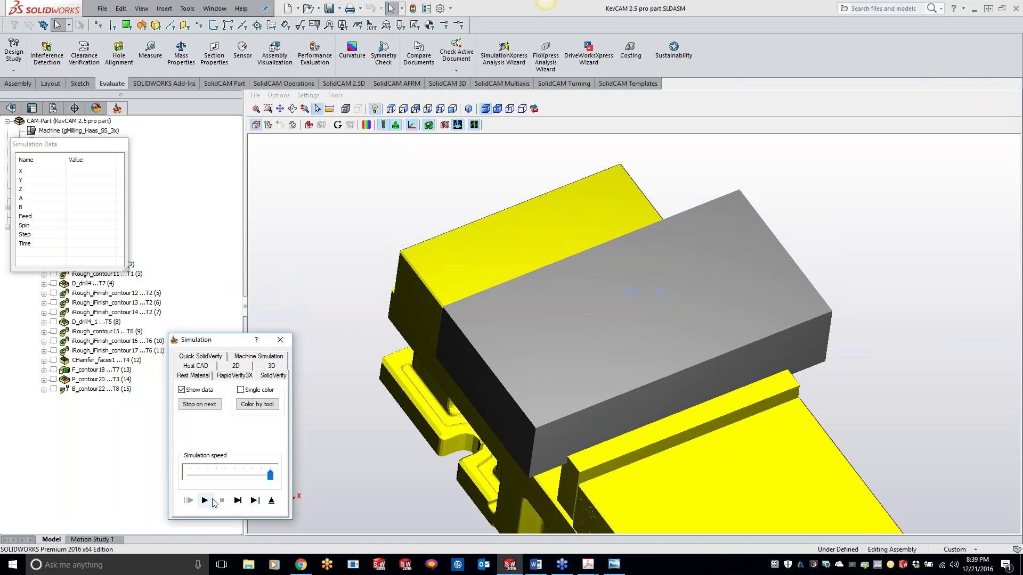
click(205, 501)
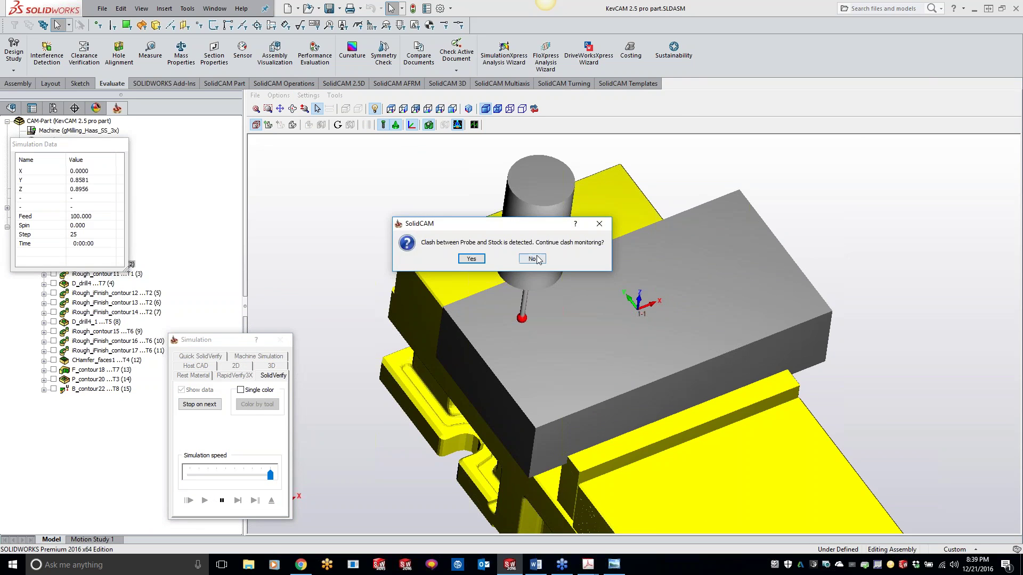
click(532, 259)
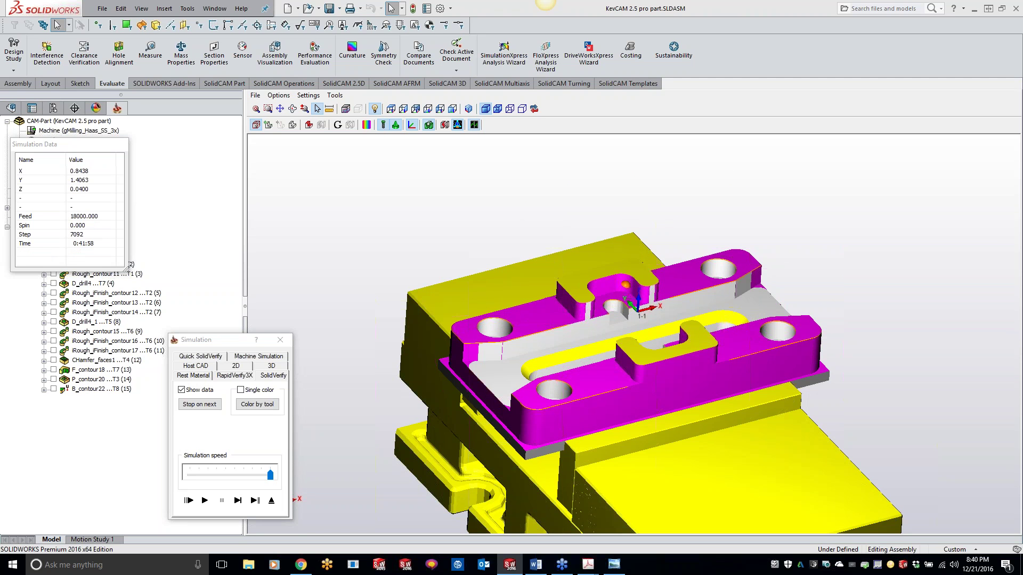
middle_drag(690, 320, 543, 247)
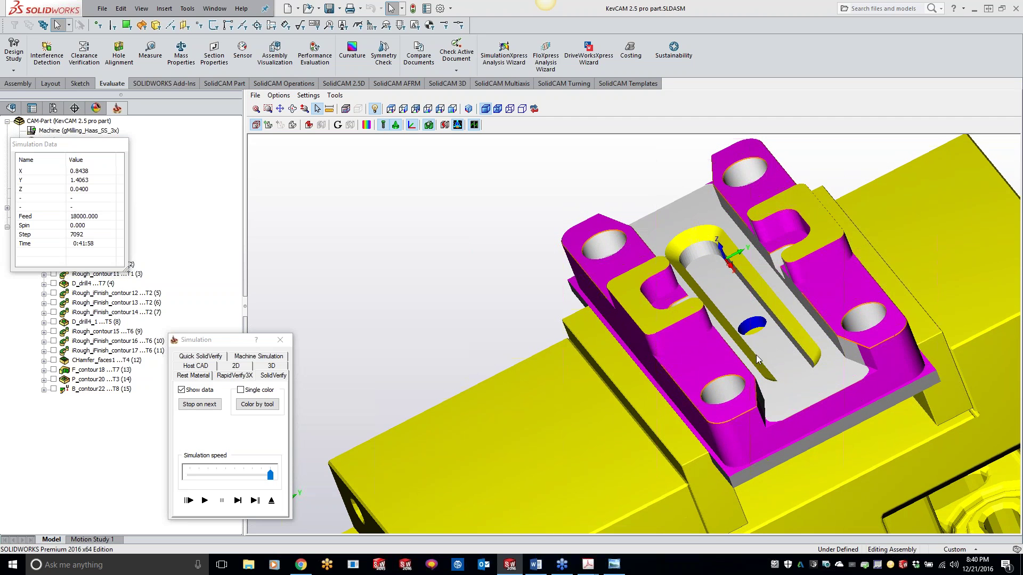
middle_drag(743, 334, 714, 346)
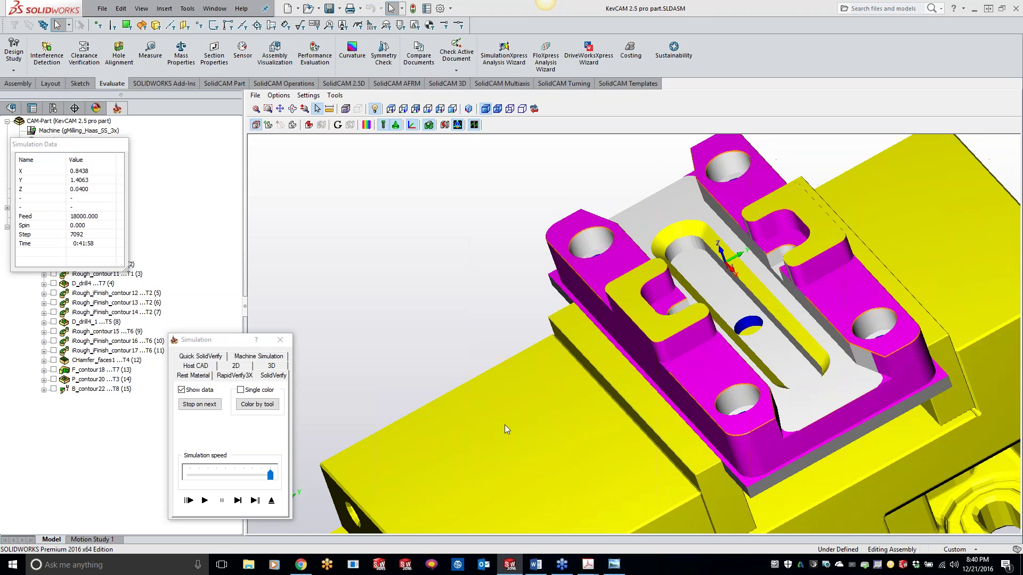
Move the Simulation Data window beside the operation list and take a screen capture covering both.
drag(100, 147, 243, 140)
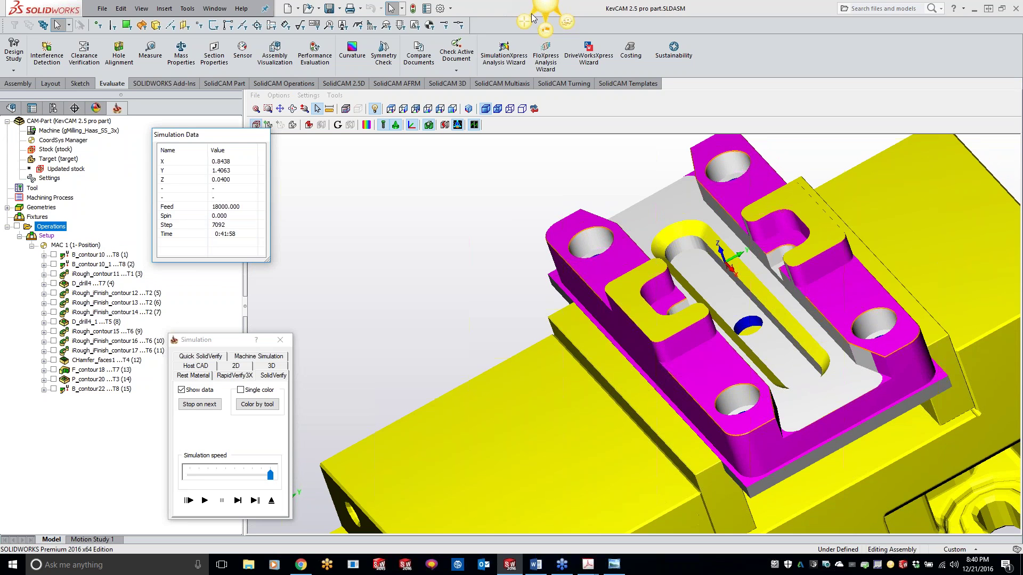
click(540, 19)
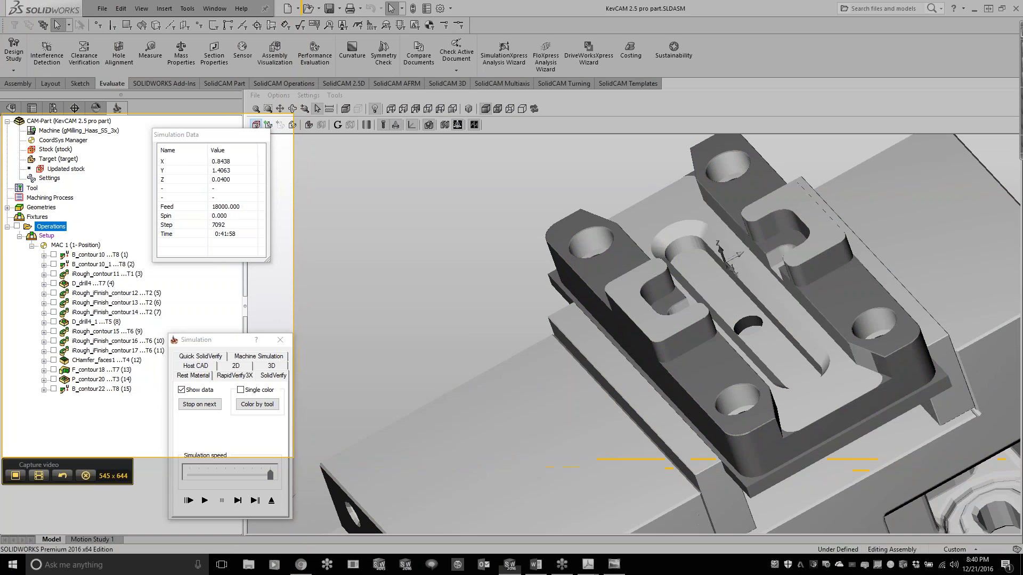
click(122, 415)
key(Escape)
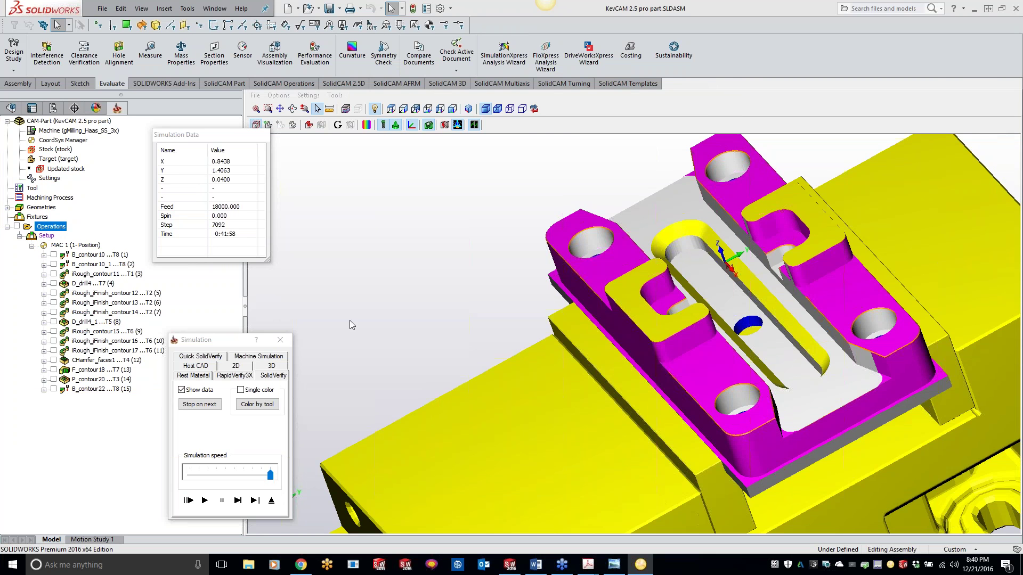
Close the simulation and the current CAM-part, and open the recent CAM-part KevCAM 2.5 pro part2.
click(280, 339)
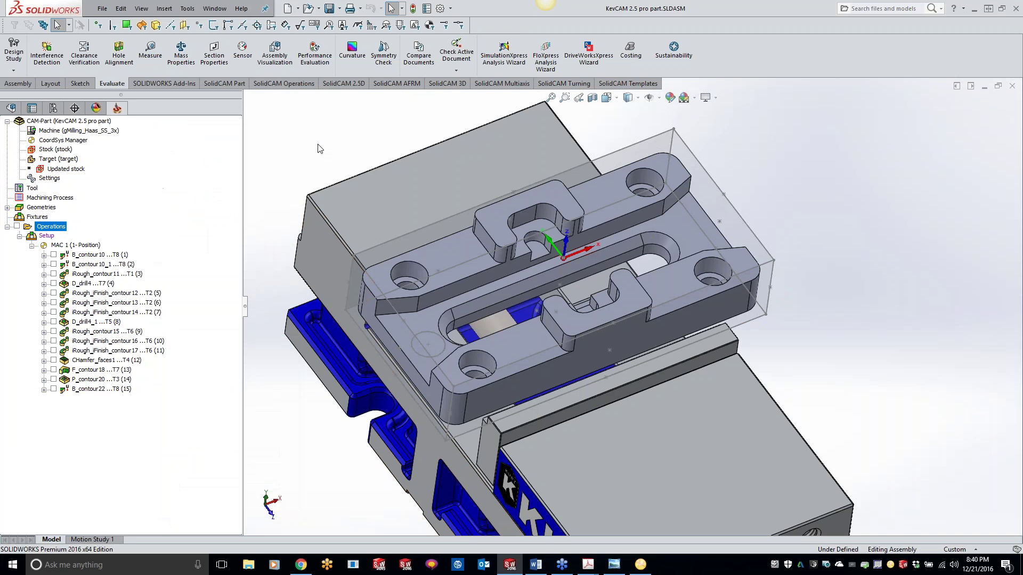
right_click(105, 123)
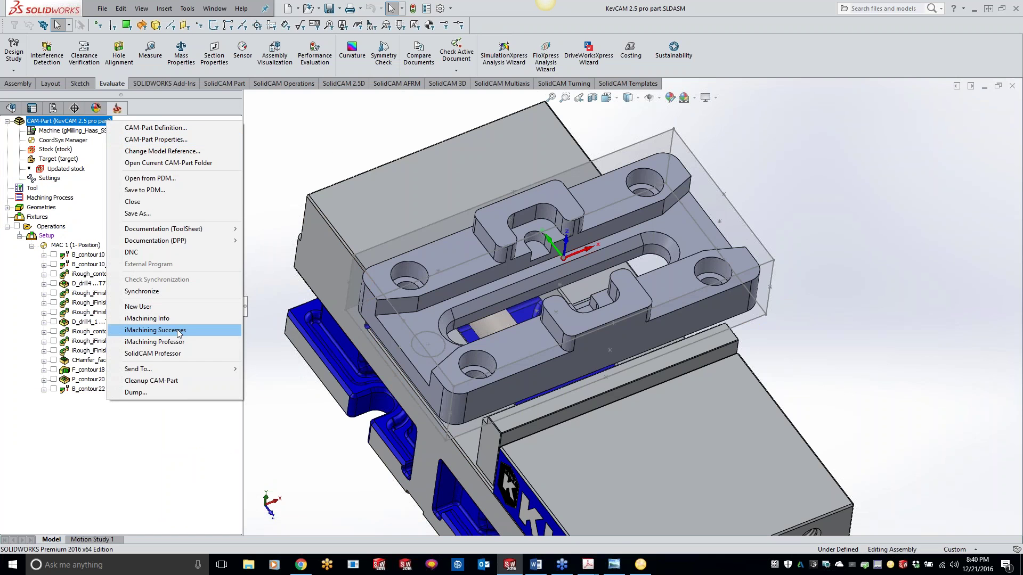
click(159, 202)
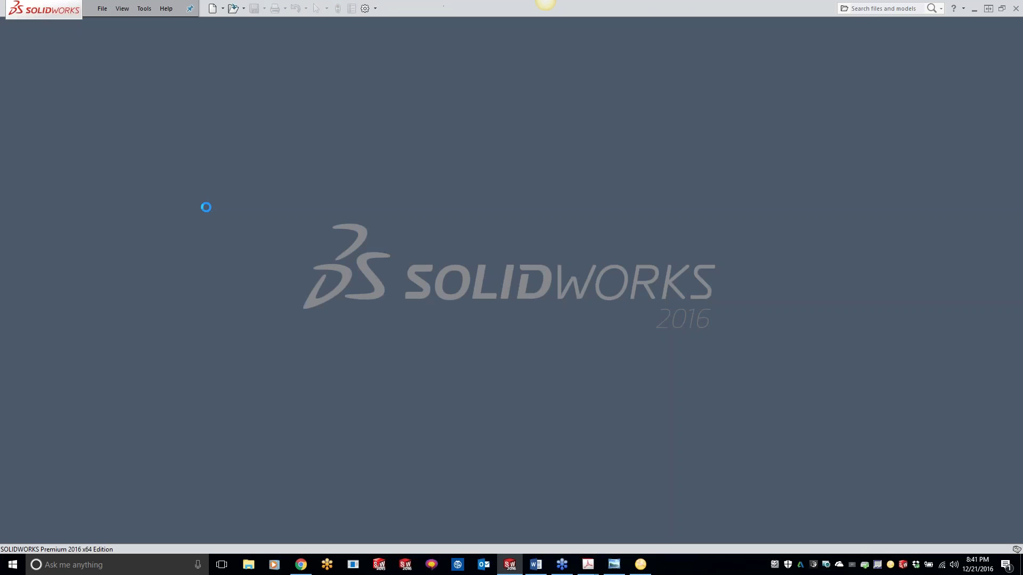
click(144, 8)
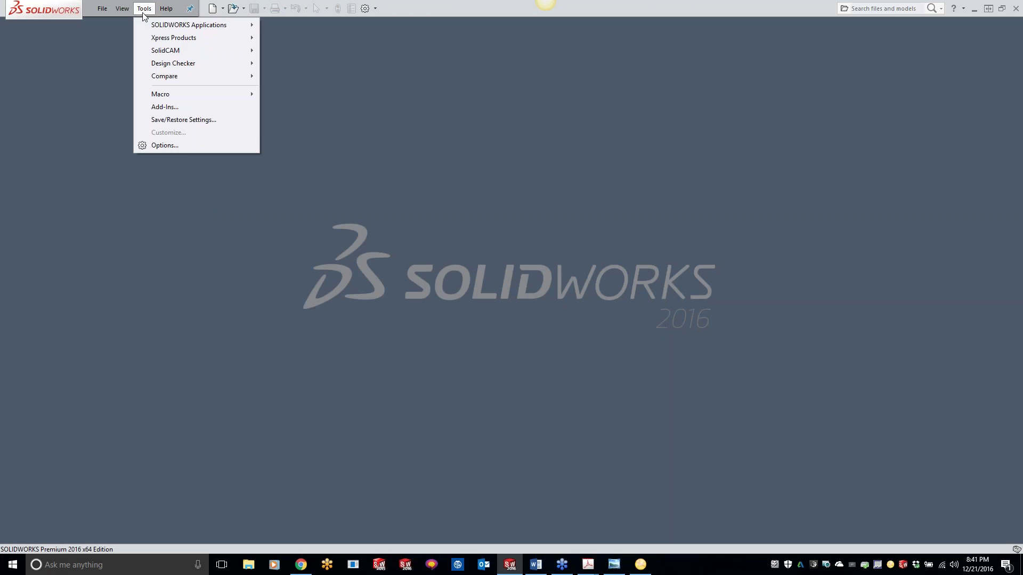
mouse_move(162, 51)
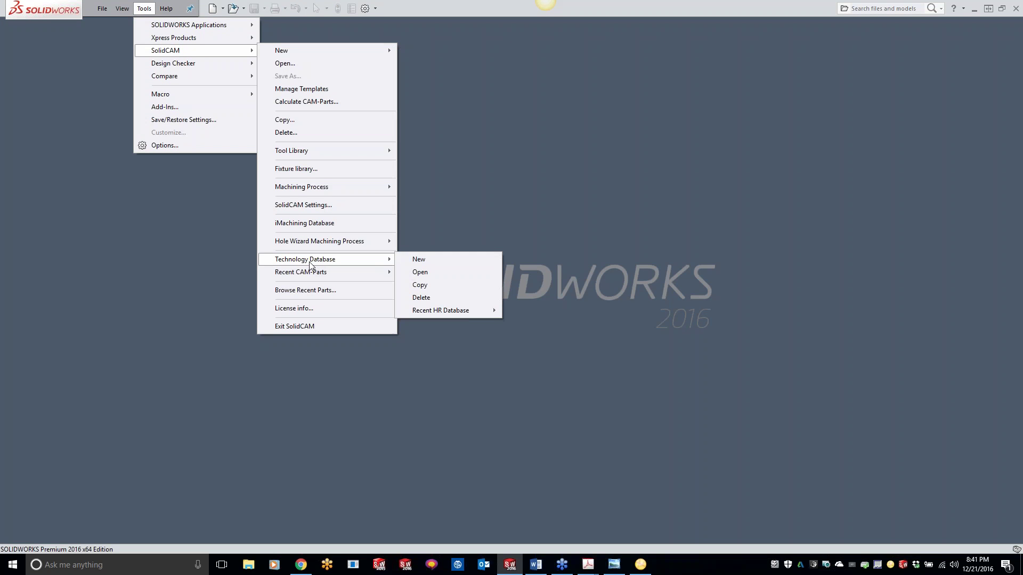
mouse_move(314, 272)
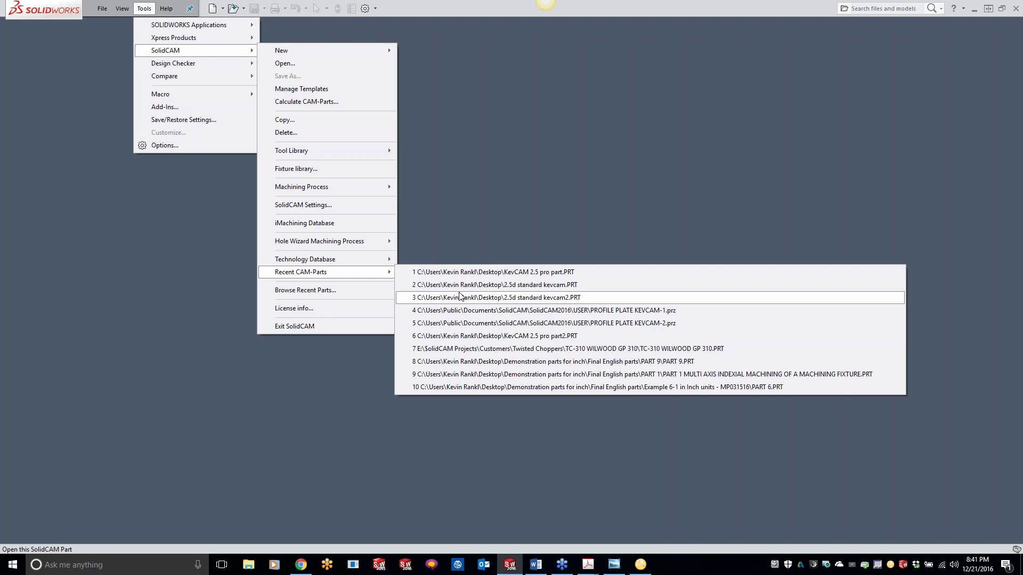
click(481, 335)
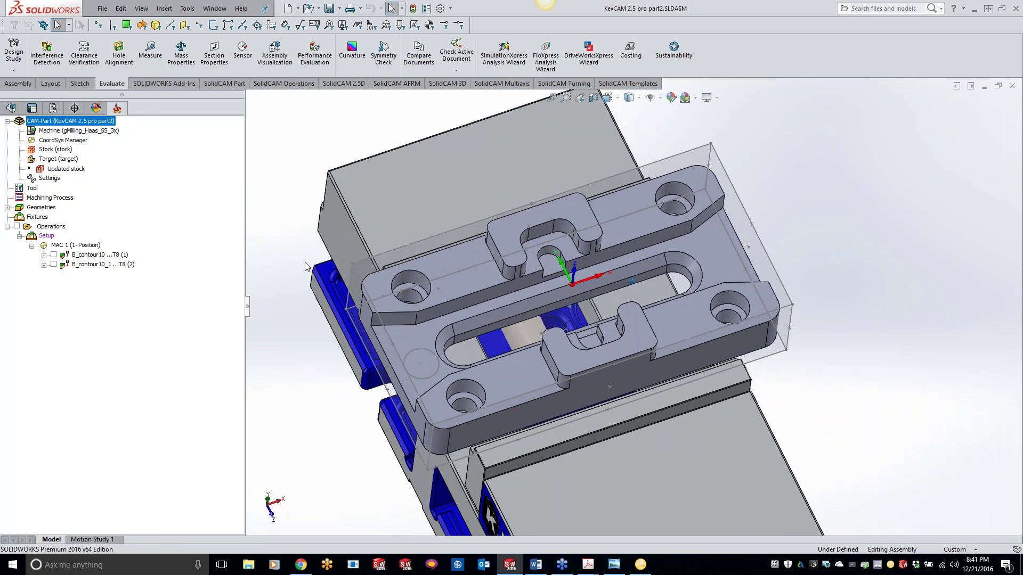
Add an iMachining 3D operation after B_contour10_1 on the target geometry, using the 3D Prismatic technology.
right_click(98, 264)
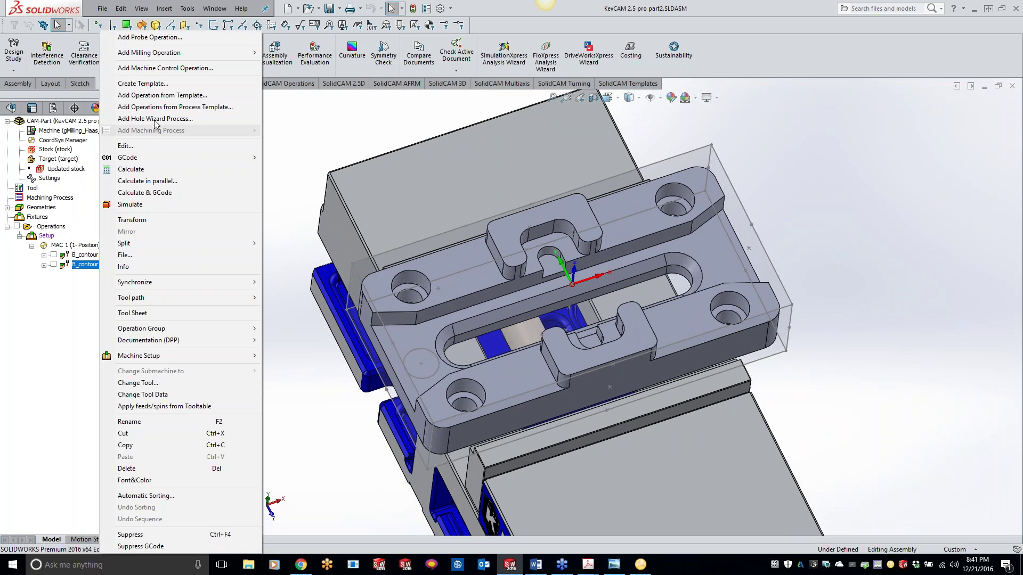
mouse_move(251, 53)
click(281, 64)
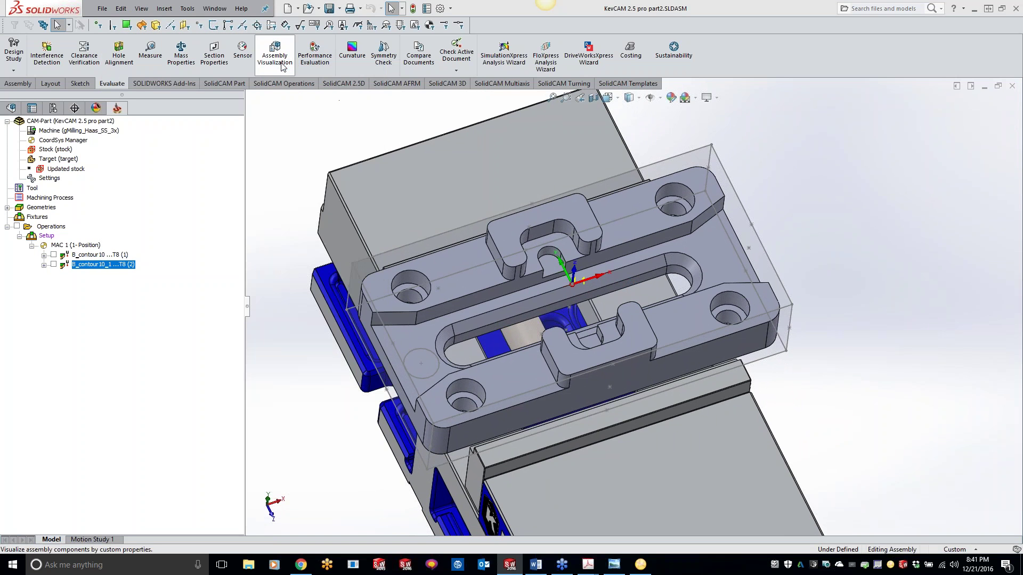
click(216, 123)
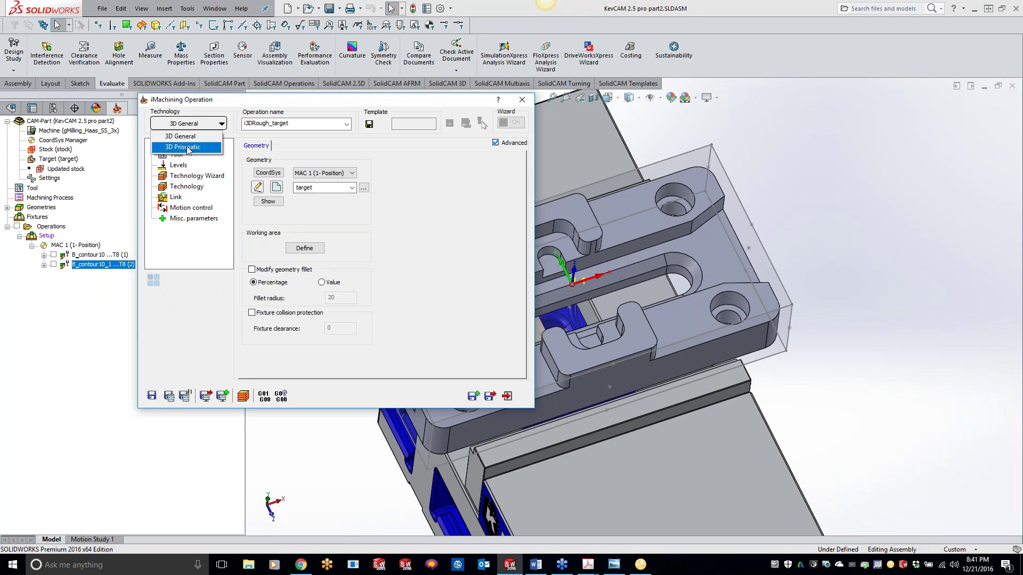
click(181, 142)
Assign tool number 6, the 0.375 inch end mill, to the iMachining operation.
click(177, 155)
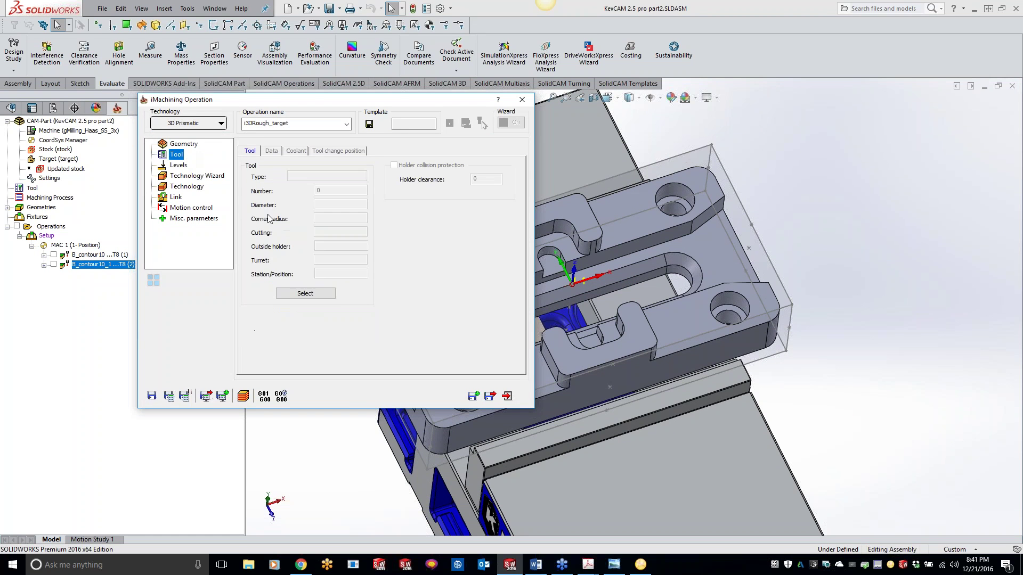
click(307, 293)
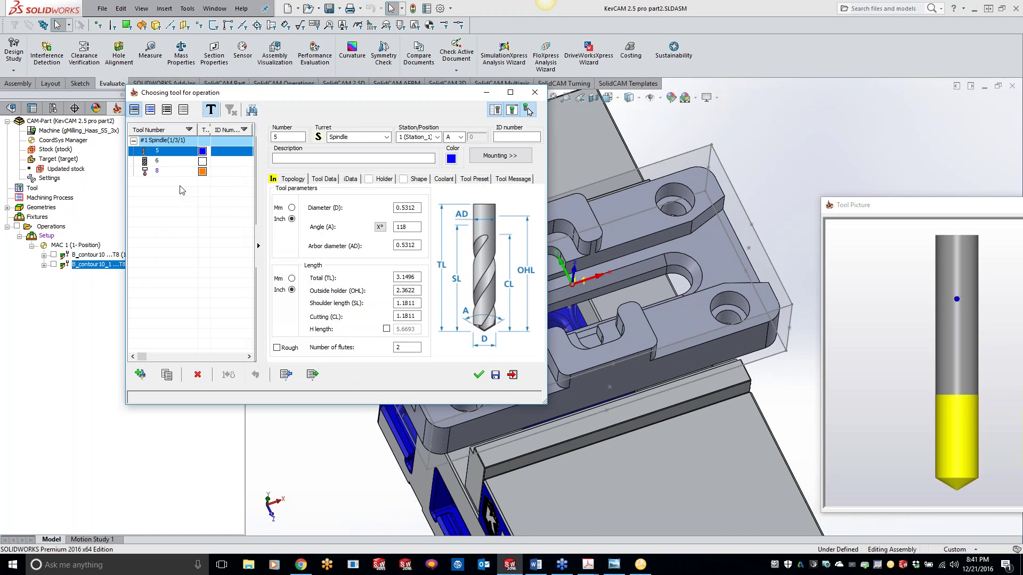
click(171, 161)
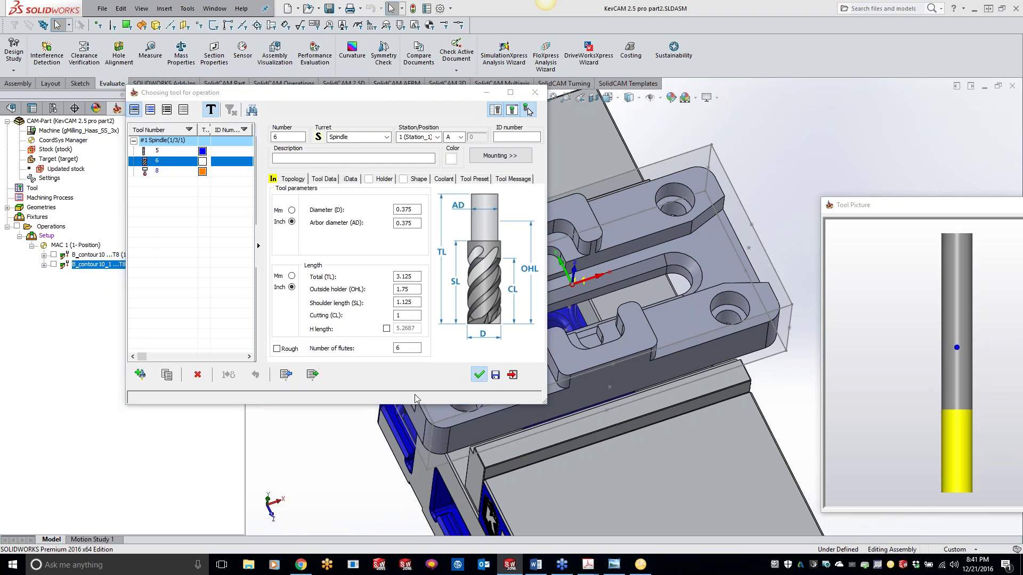
click(478, 374)
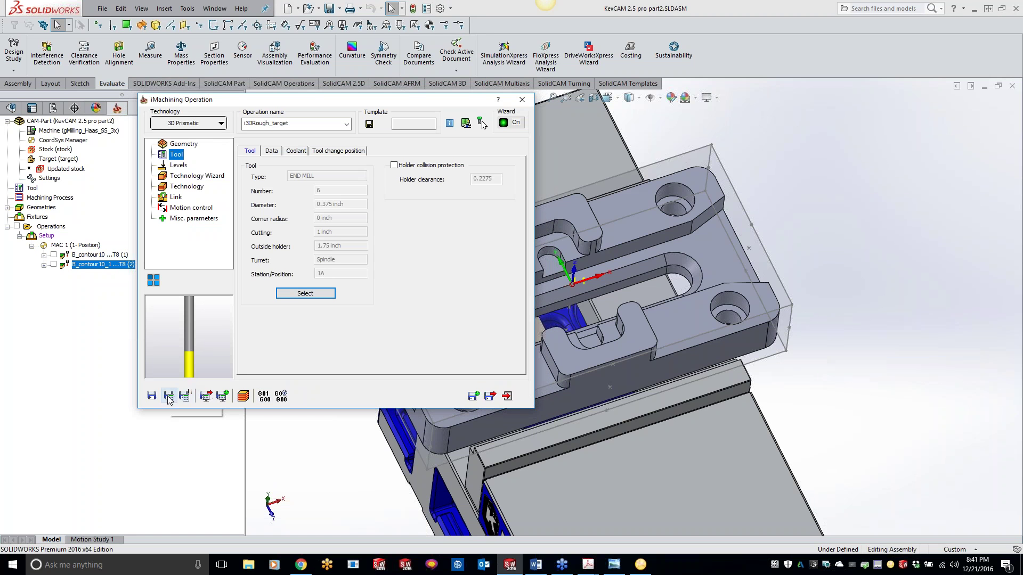
Compare user-defined with automatic step down in the Technology Wizard, keep it automatic, and calculate the i3DRough_target toolpath.
click(202, 177)
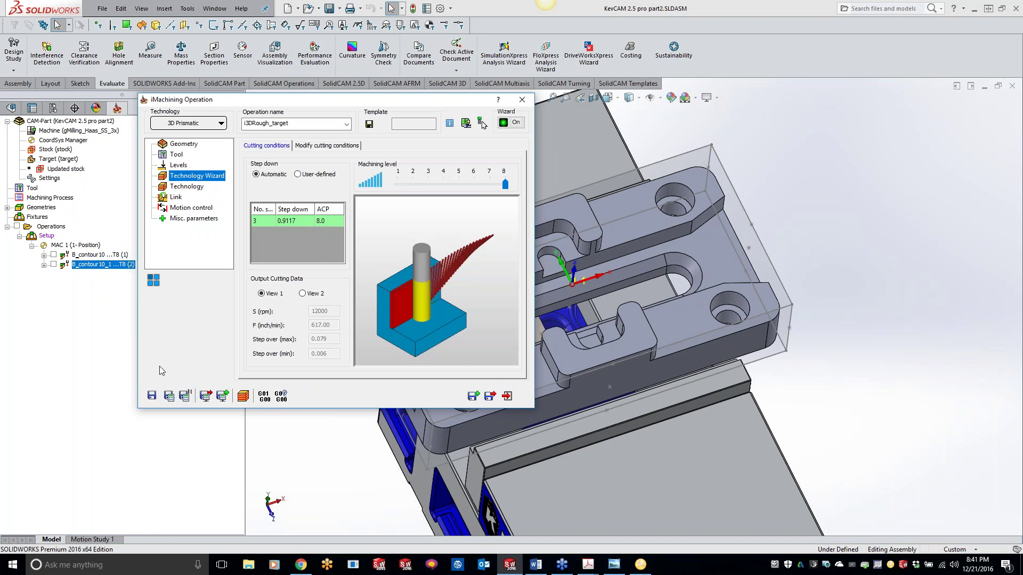
click(298, 175)
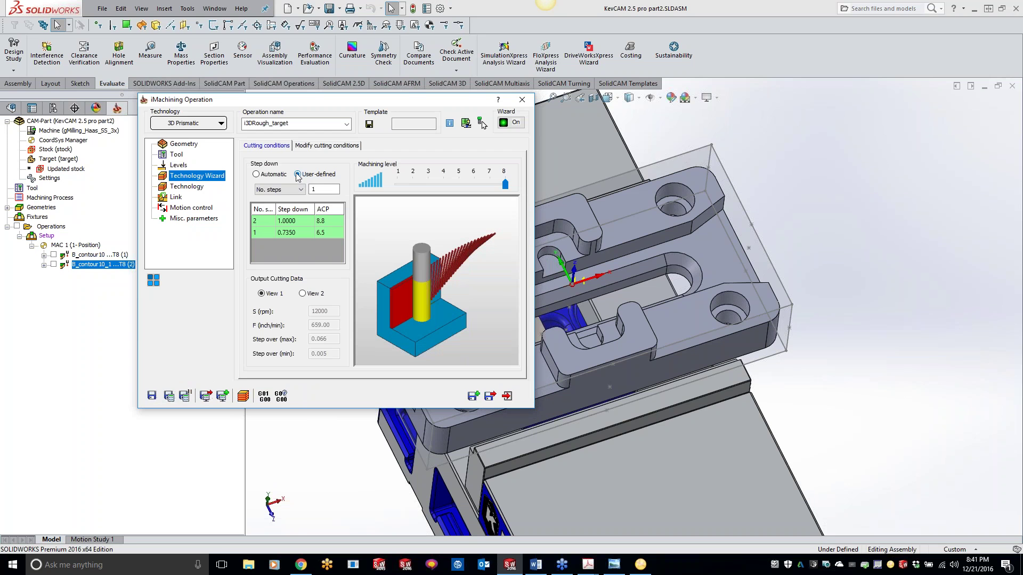
click(256, 174)
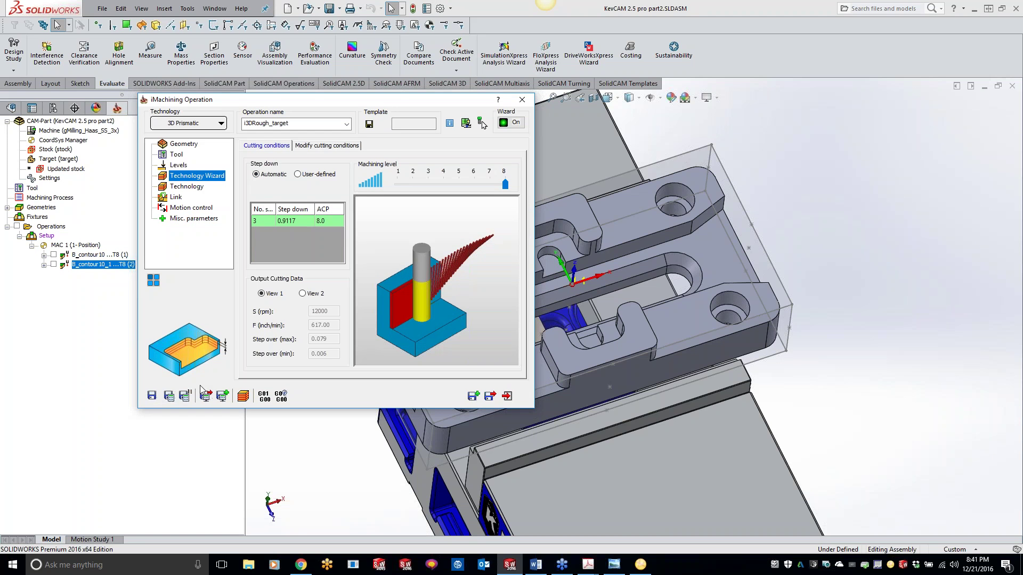
click(183, 399)
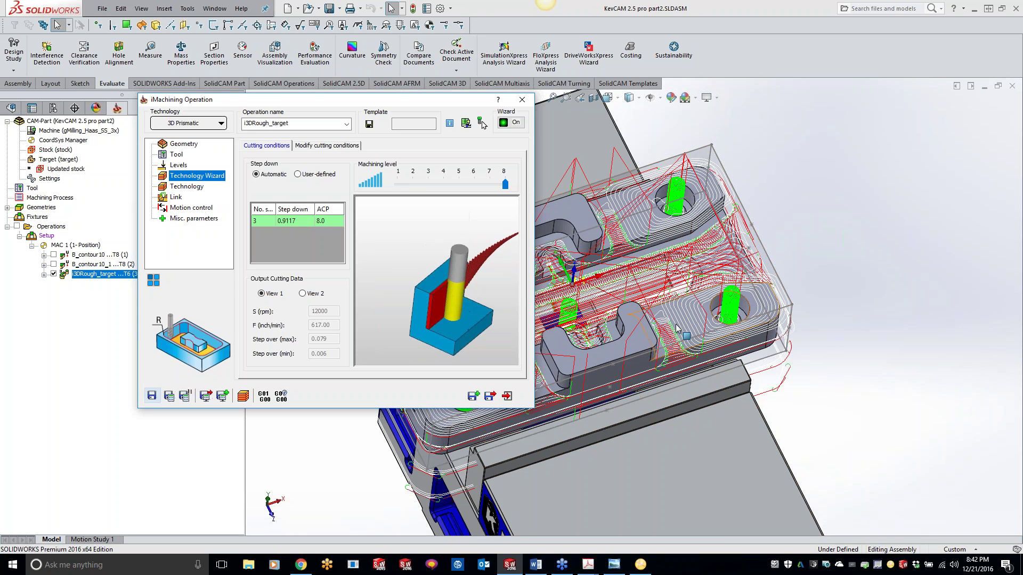
Set the wall offset and floor offset of i3DRough_target to 0 and recalculate the toolpath.
scroll(655, 301, up, 6)
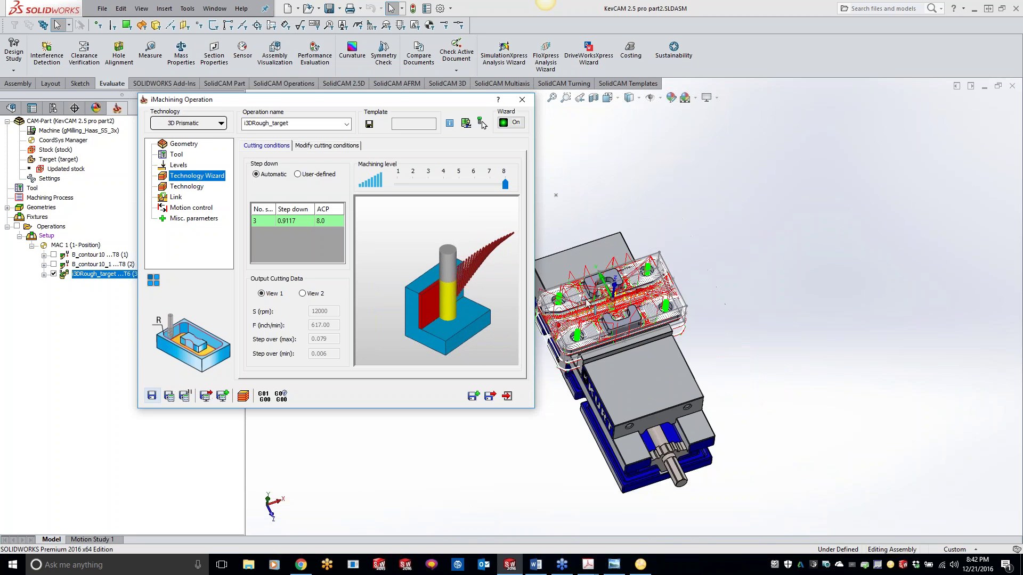
scroll(587, 298, down, 5)
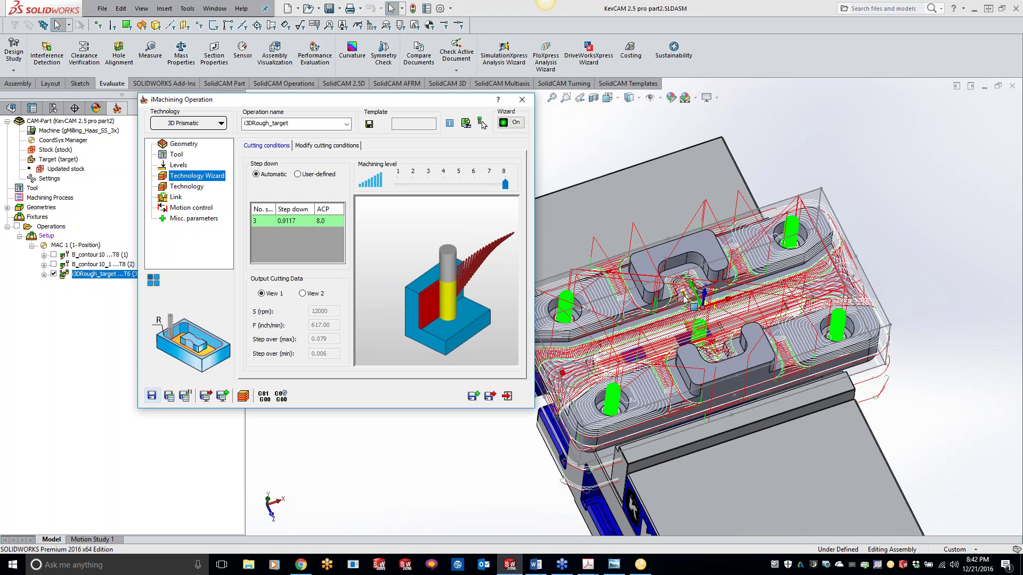
click(187, 186)
double_click(482, 172)
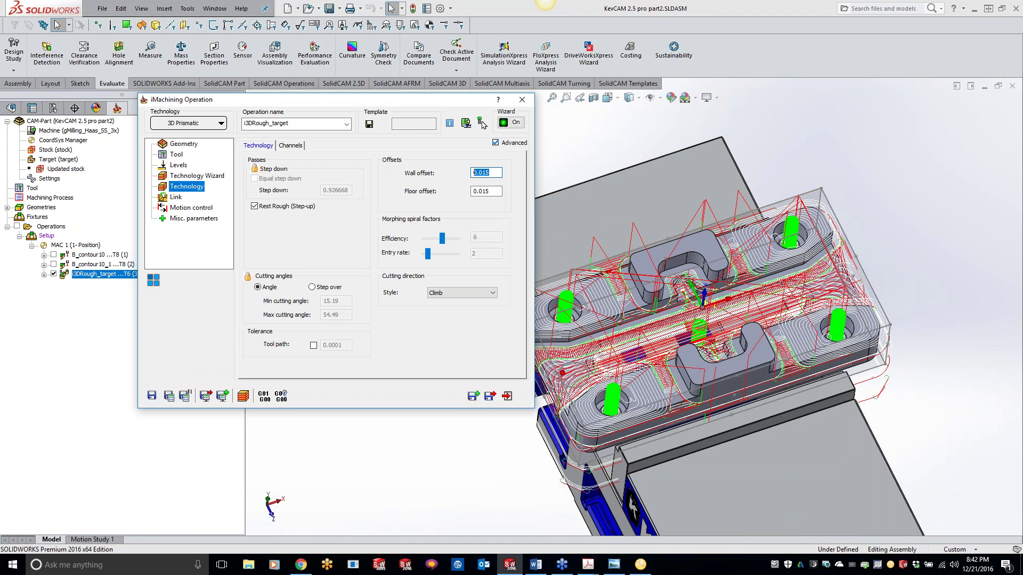
text(0)
key(Tab)
text(0)
click(169, 396)
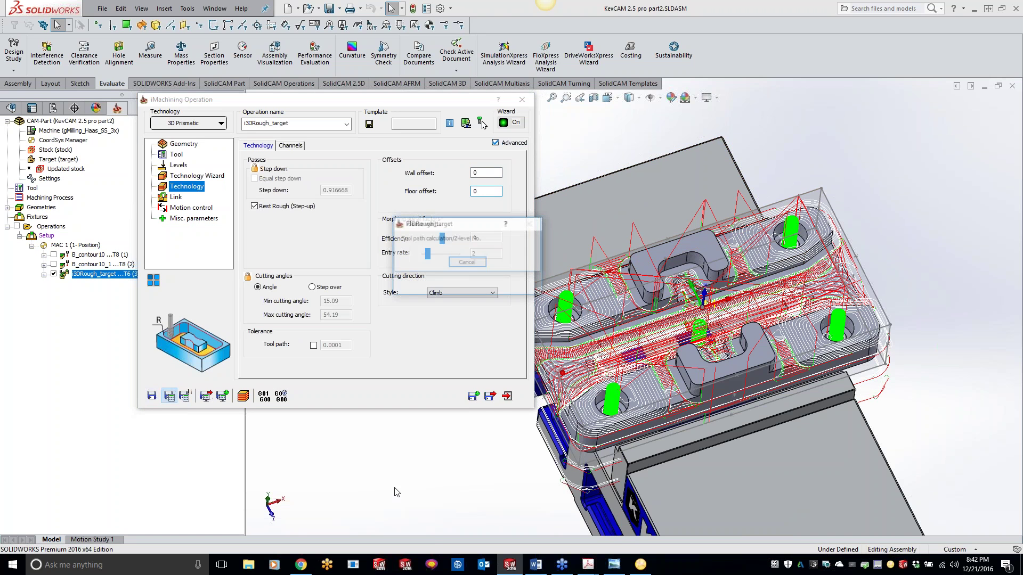
Switch to Task Manager and Resource Monitor to examine the load on each CPU core, and close both.
right_click(678, 566)
click(704, 511)
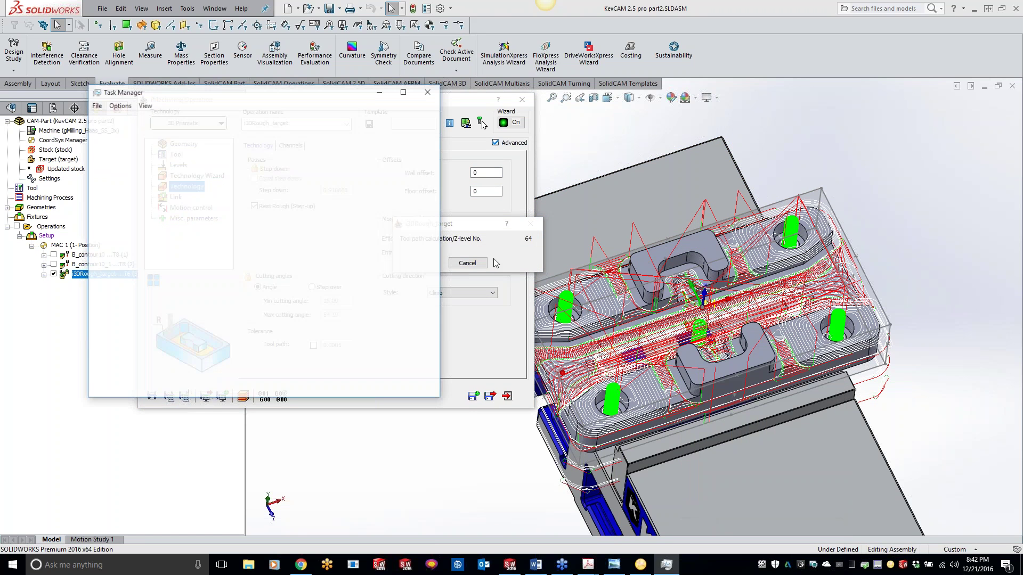
click(142, 118)
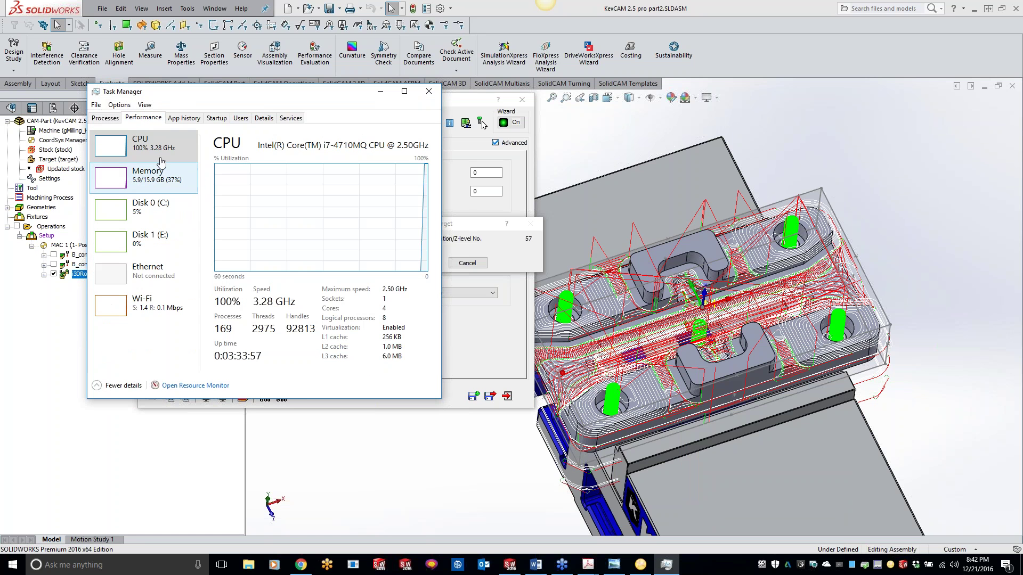
click(195, 385)
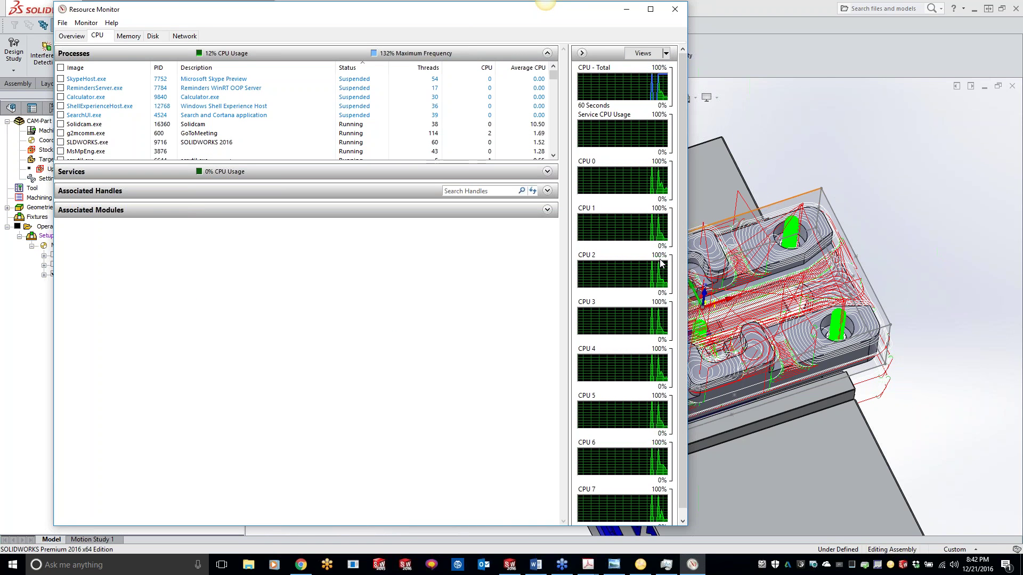
scroll(680, 288, down, 1)
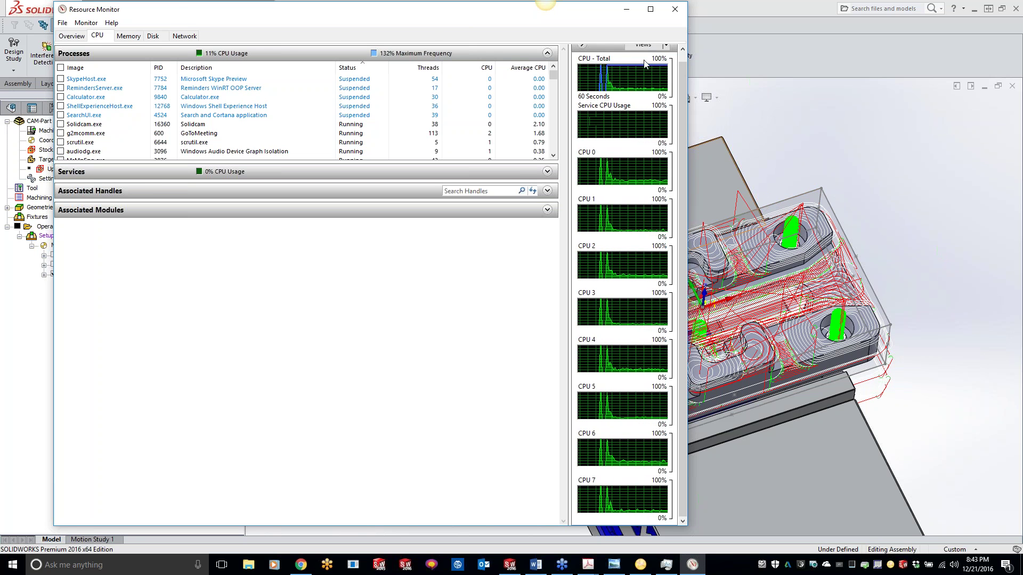
click(675, 13)
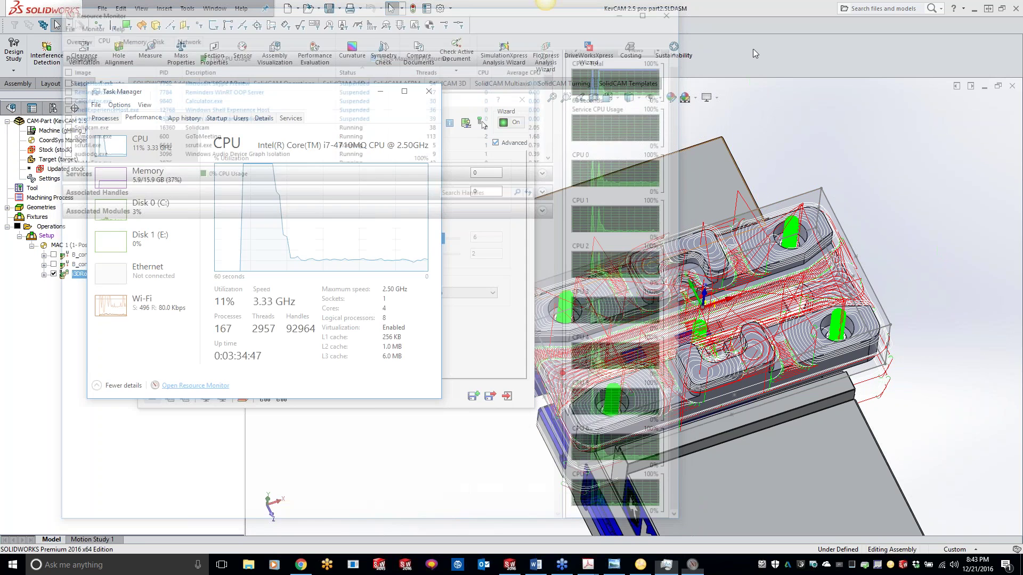
key(alt+F4)
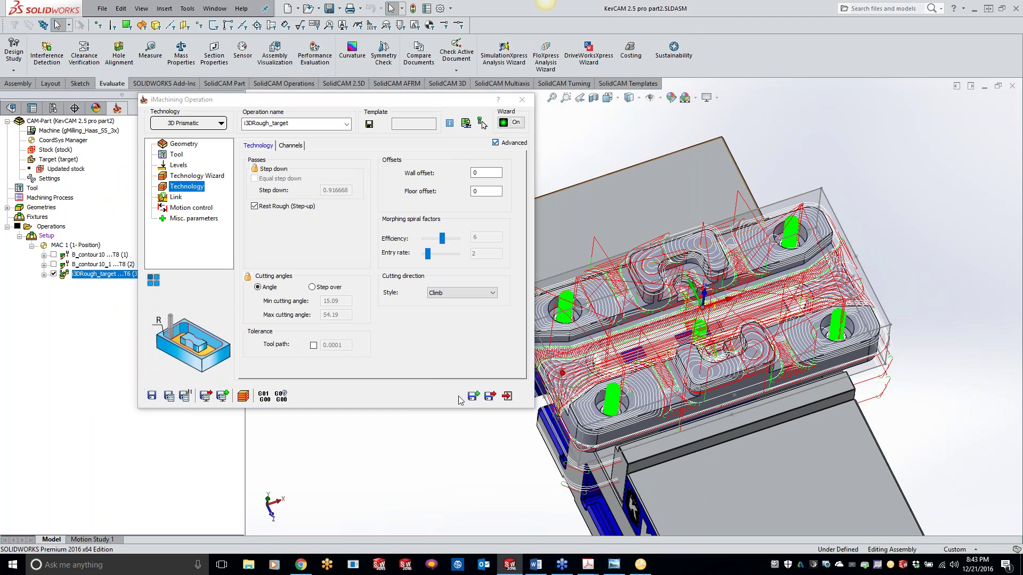
Simulate the roughing operation in SolidVerify, turning off clash monitoring when prompted, and close the simulation.
click(244, 396)
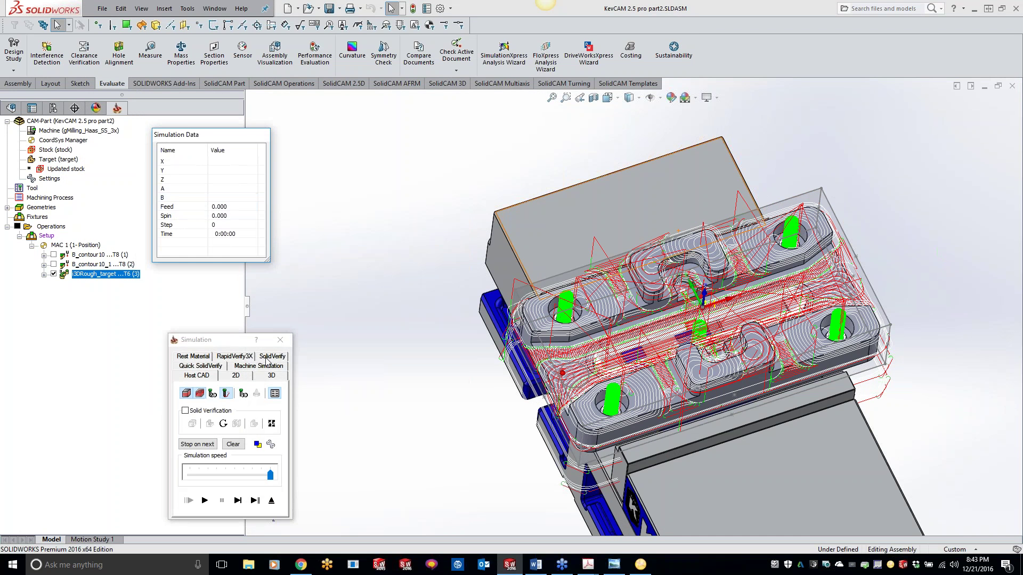
click(266, 358)
click(206, 501)
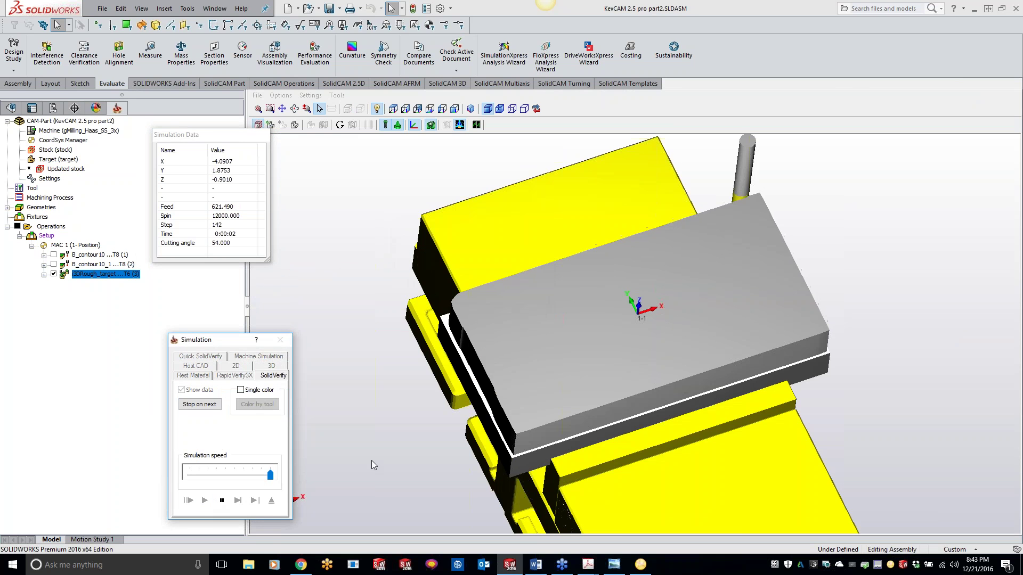
middle_drag(371, 460, 399, 430)
scroll(399, 429, down, 1)
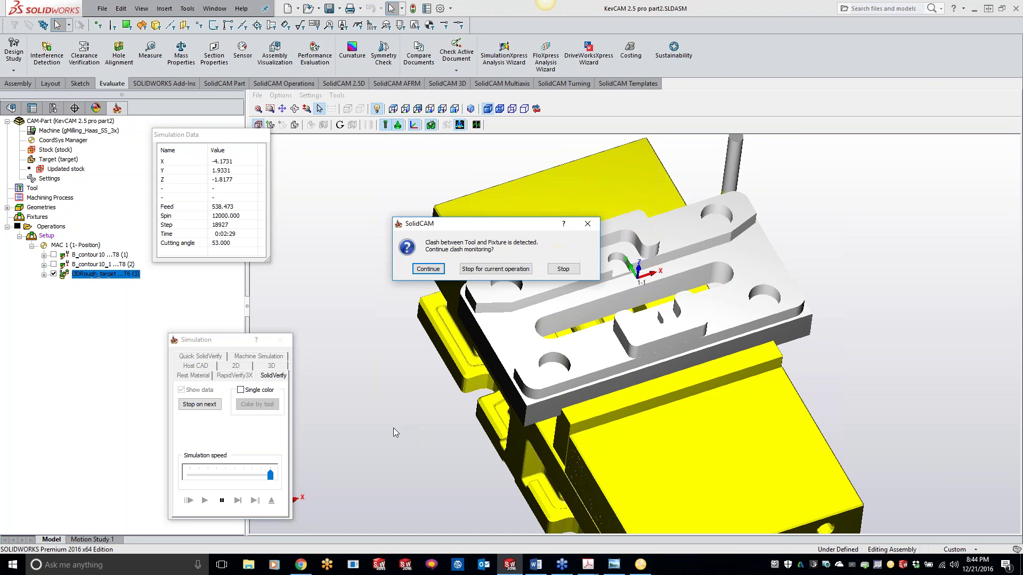
click(563, 269)
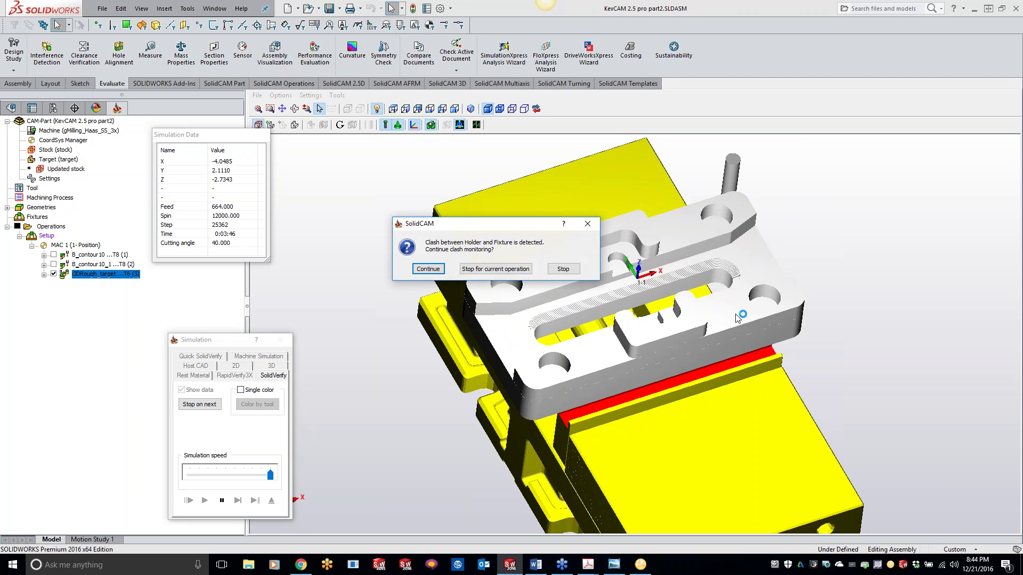
click(515, 270)
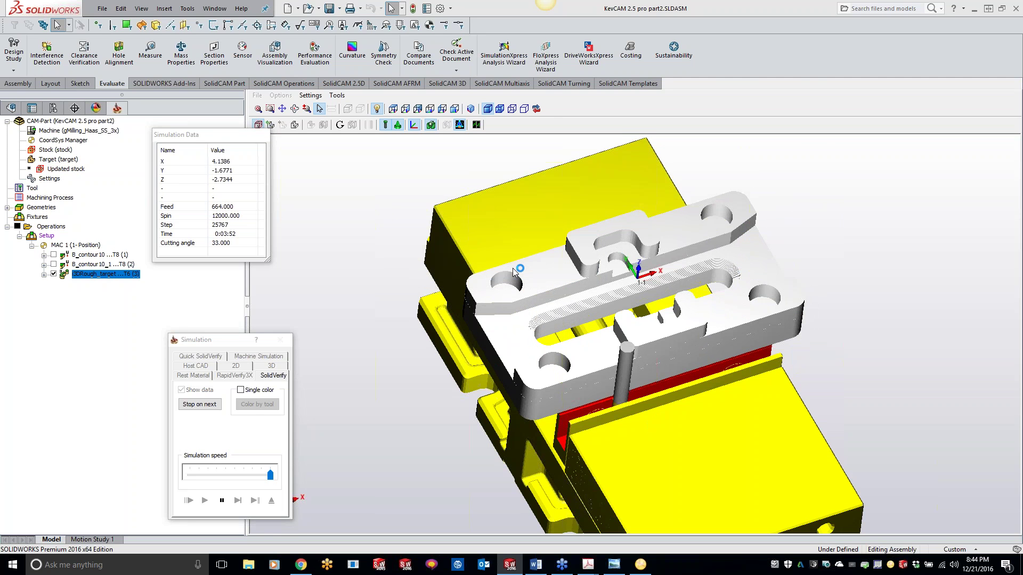
click(280, 340)
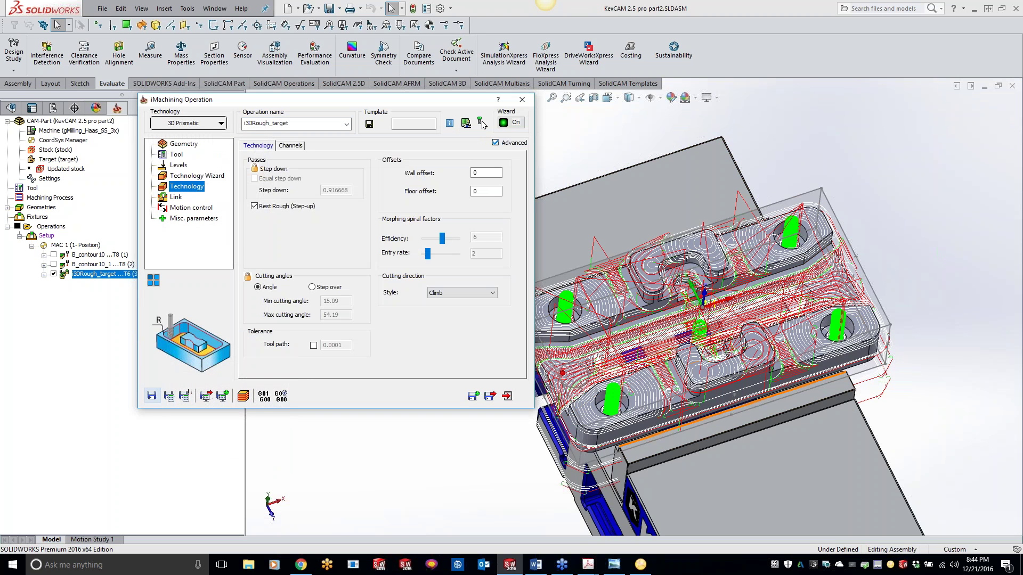
Enable fixture collision protection with a fixture clearance of 0.005 and recalculate the toolpath.
click(178, 143)
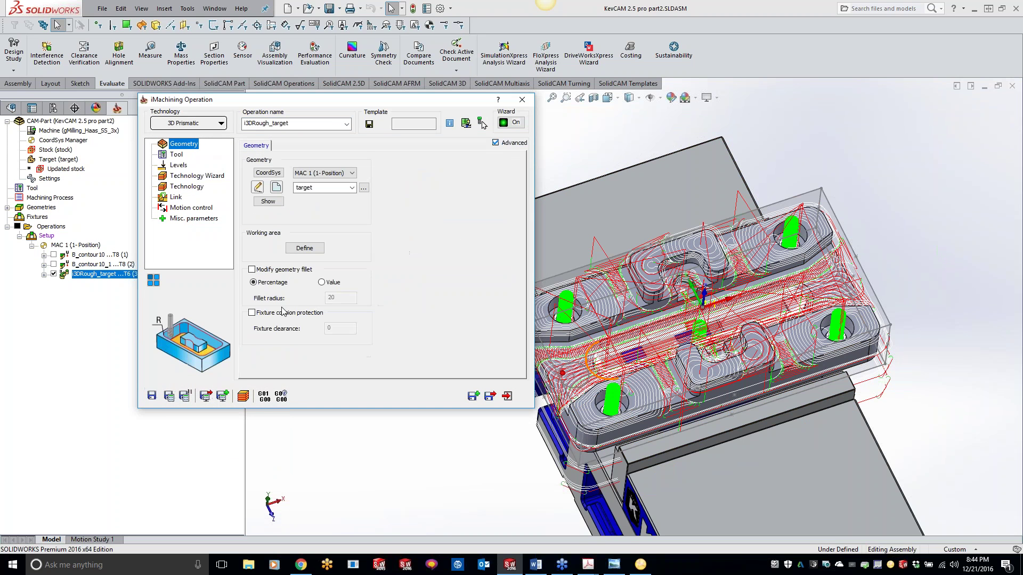
click(252, 313)
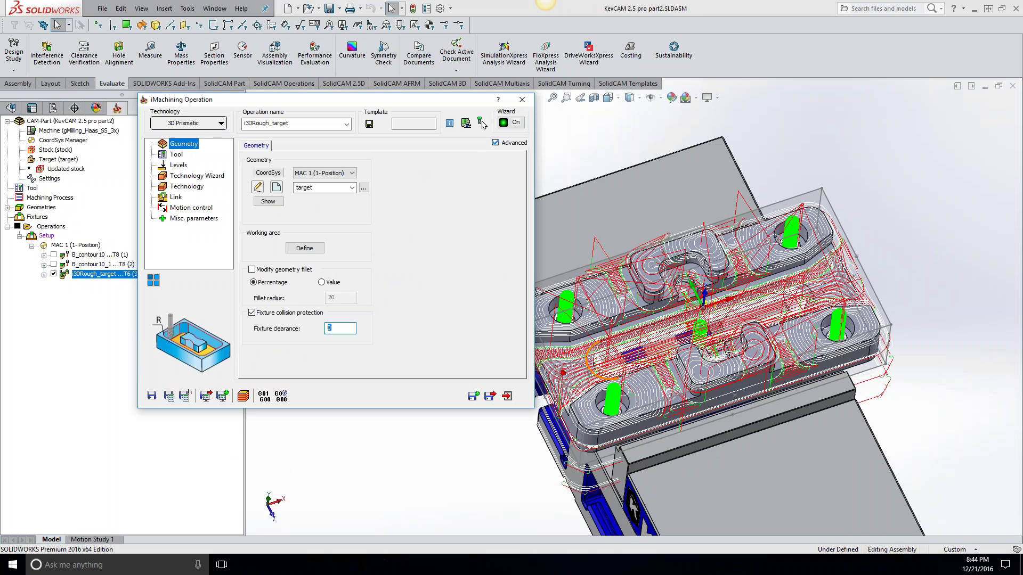
text(.005)
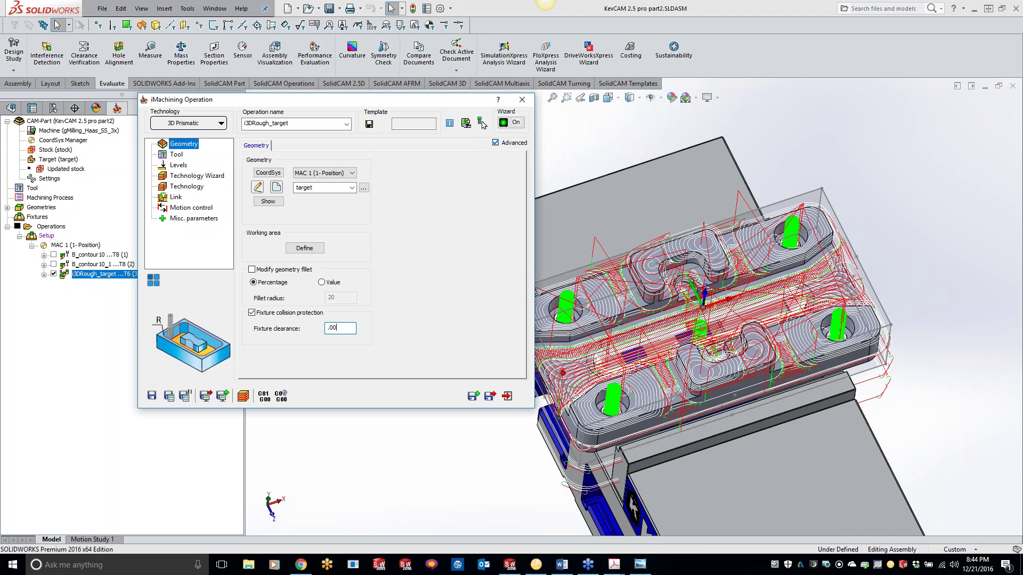
click(169, 397)
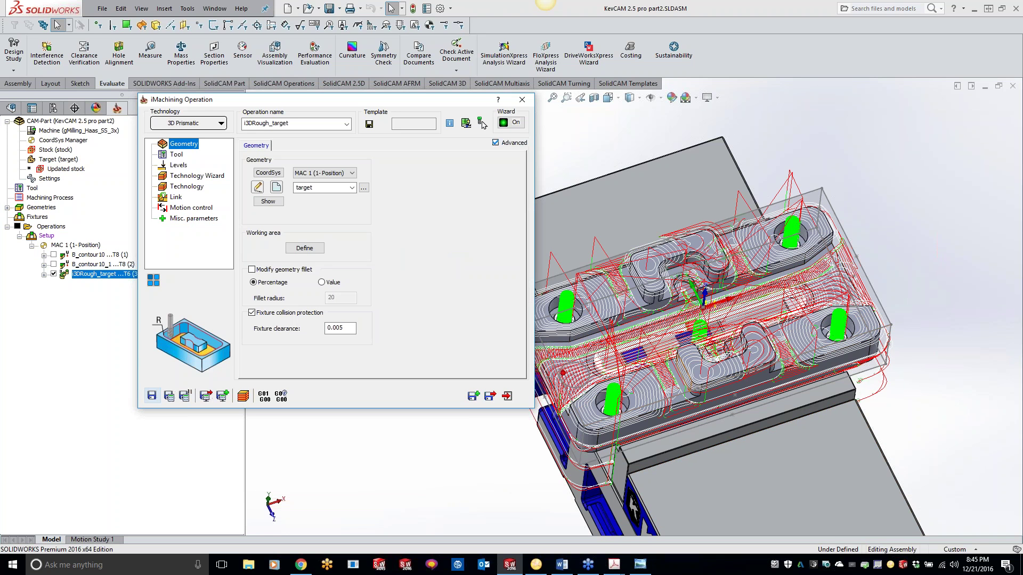
Inspect the toolpath around the vise jaw, set the operation's lower milling level to -1.75, and recalculate the toolpath.
click(480, 123)
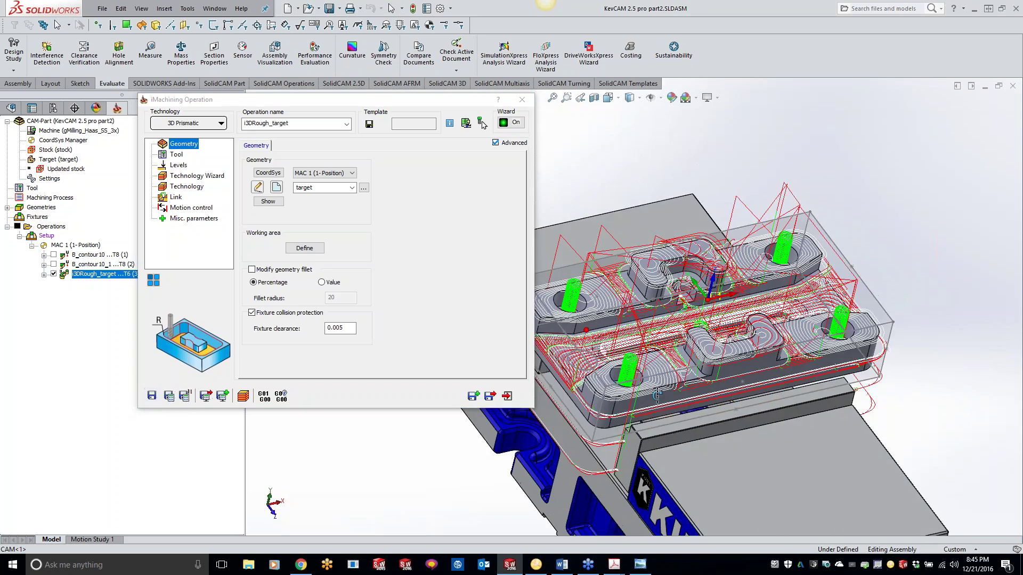
scroll(655, 375, down, 5)
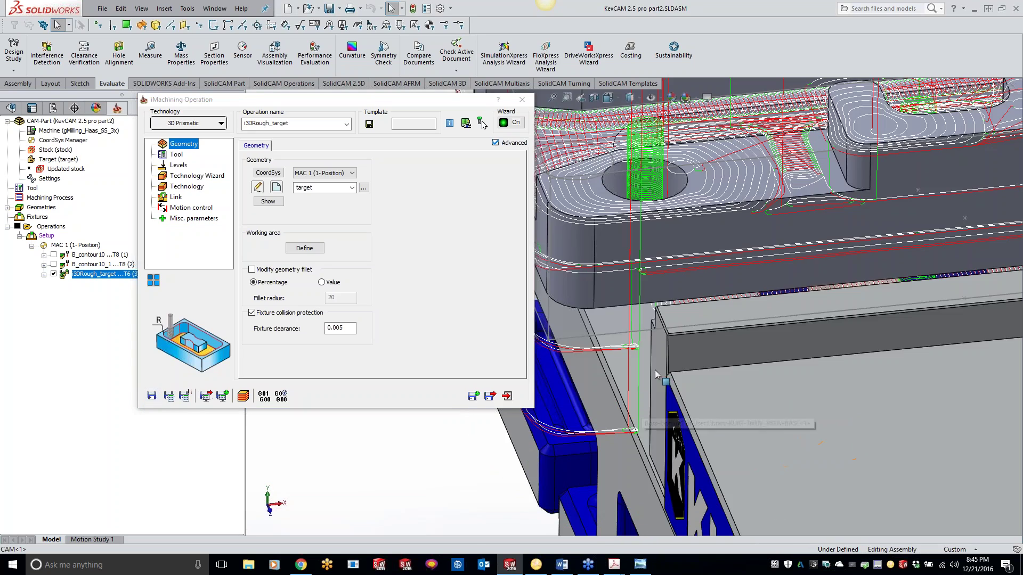
scroll(684, 365, down, 3)
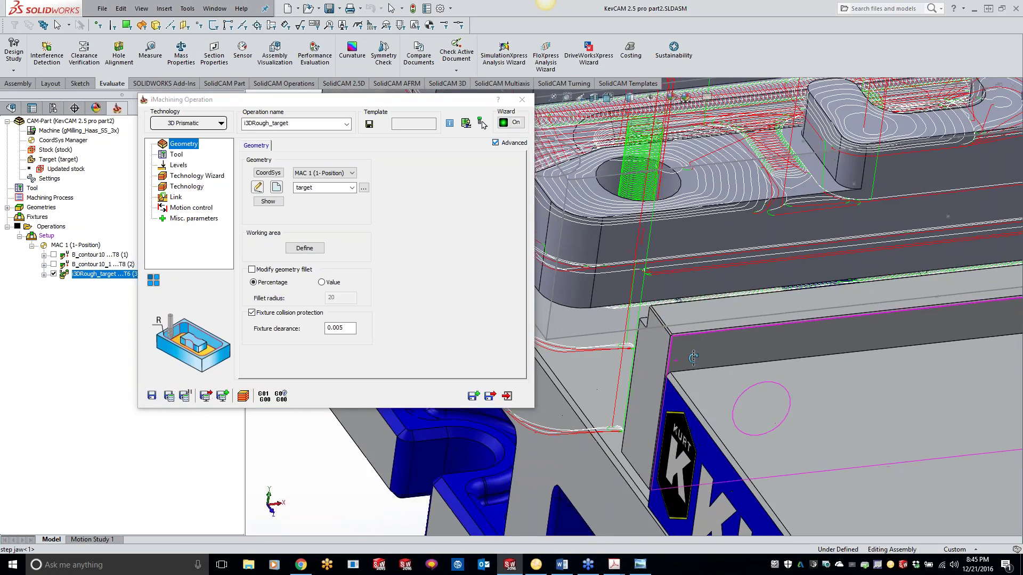
middle_drag(693, 358, 591, 360)
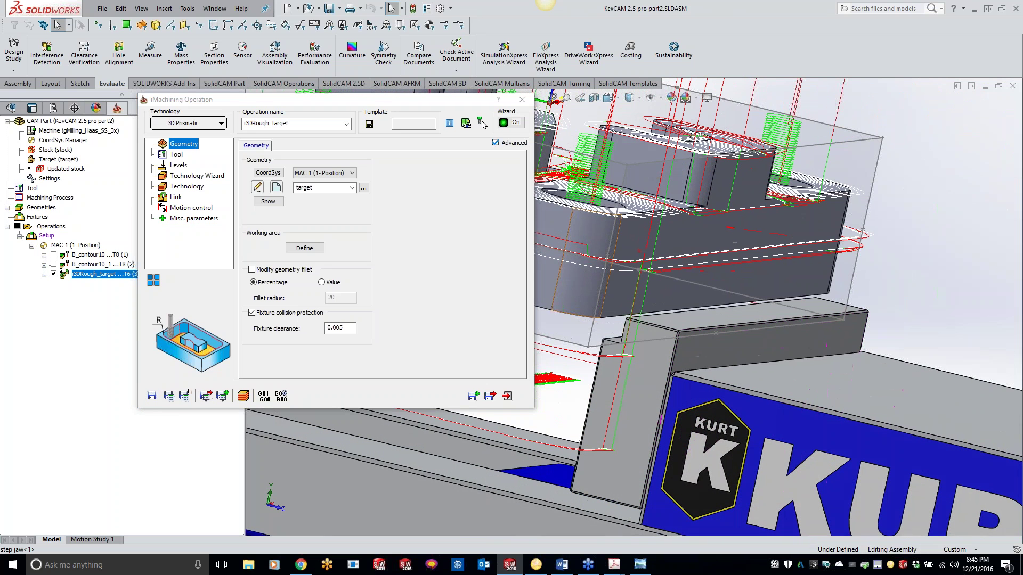
click(179, 166)
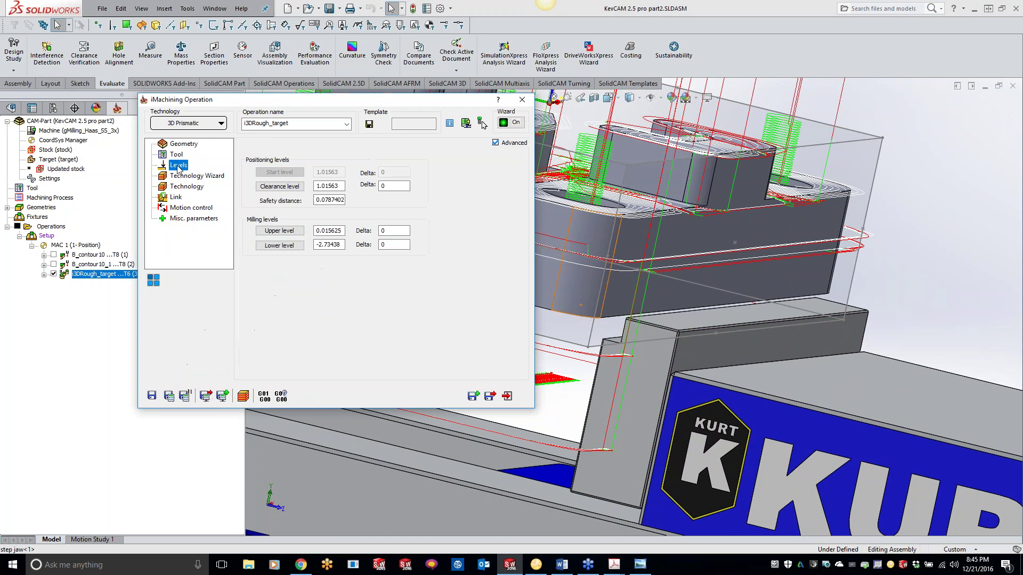
click(288, 232)
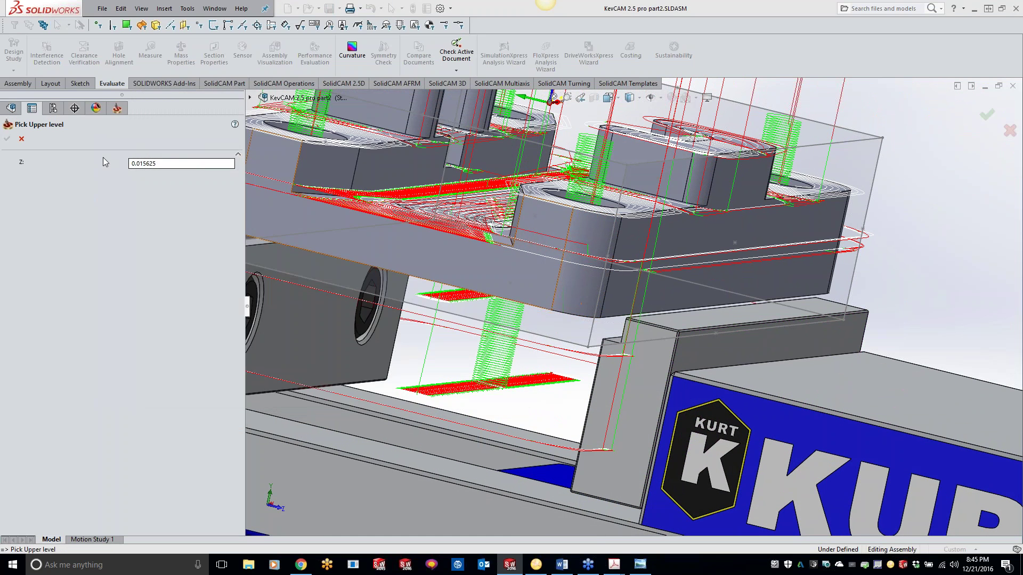
click(7, 139)
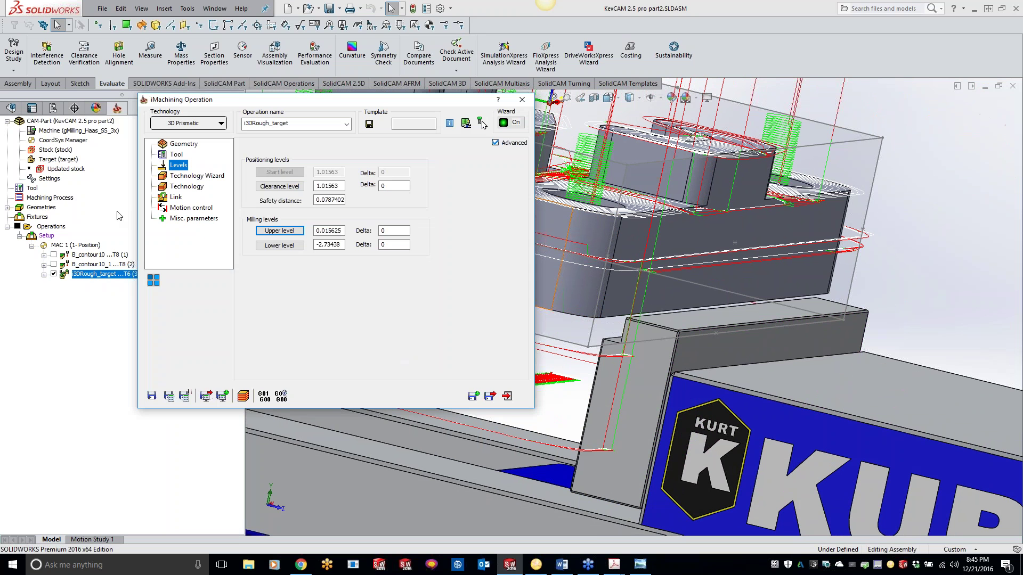
click(285, 248)
text(-1.75)
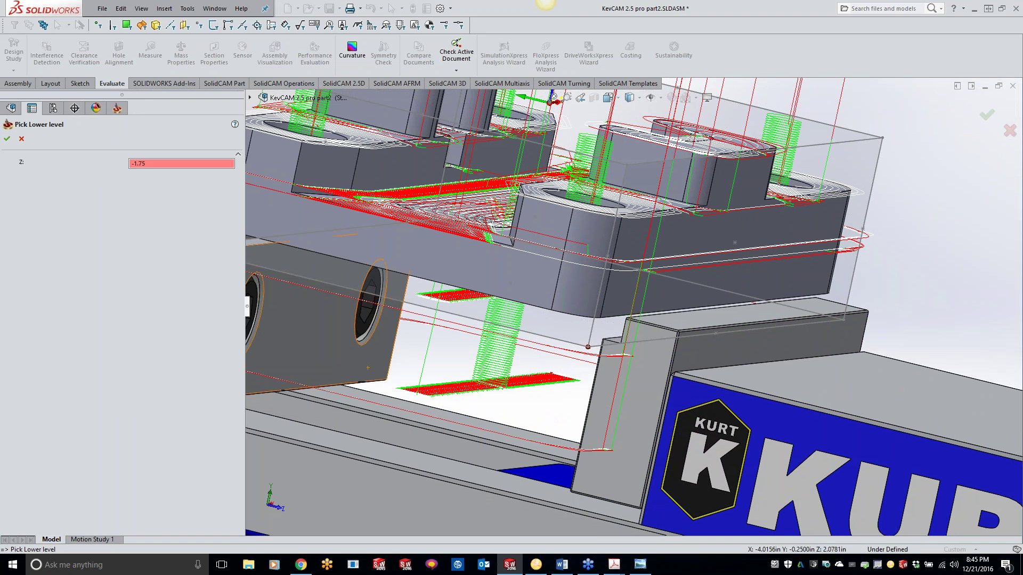
click(7, 139)
click(174, 401)
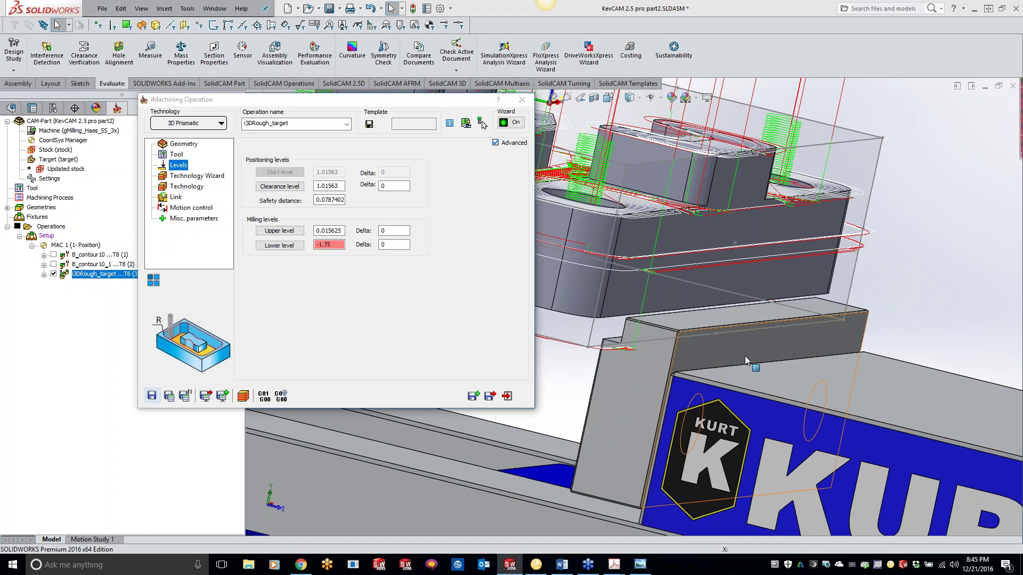
scroll(597, 325, up, 5)
scroll(574, 302, down, 3)
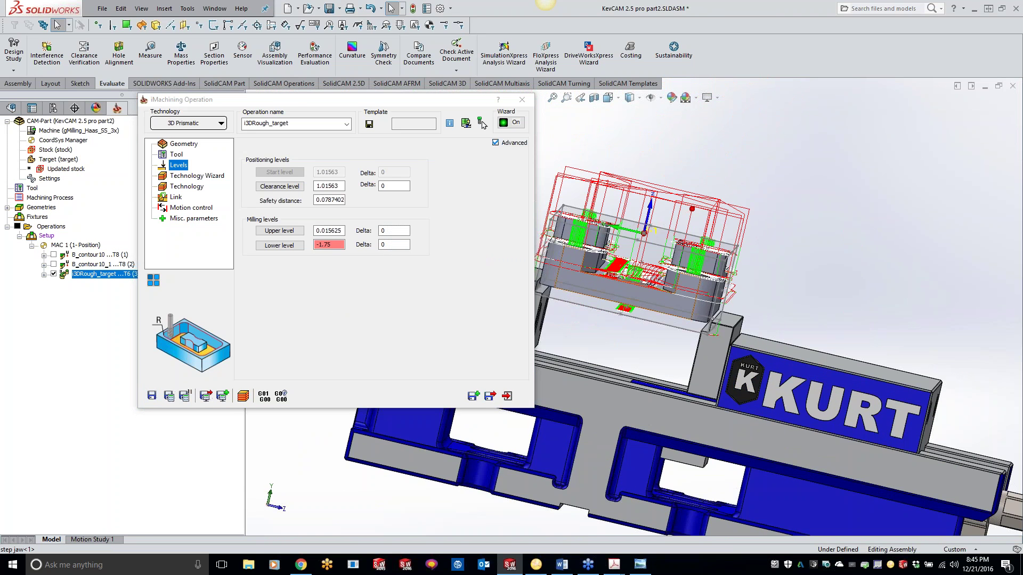
click(552, 98)
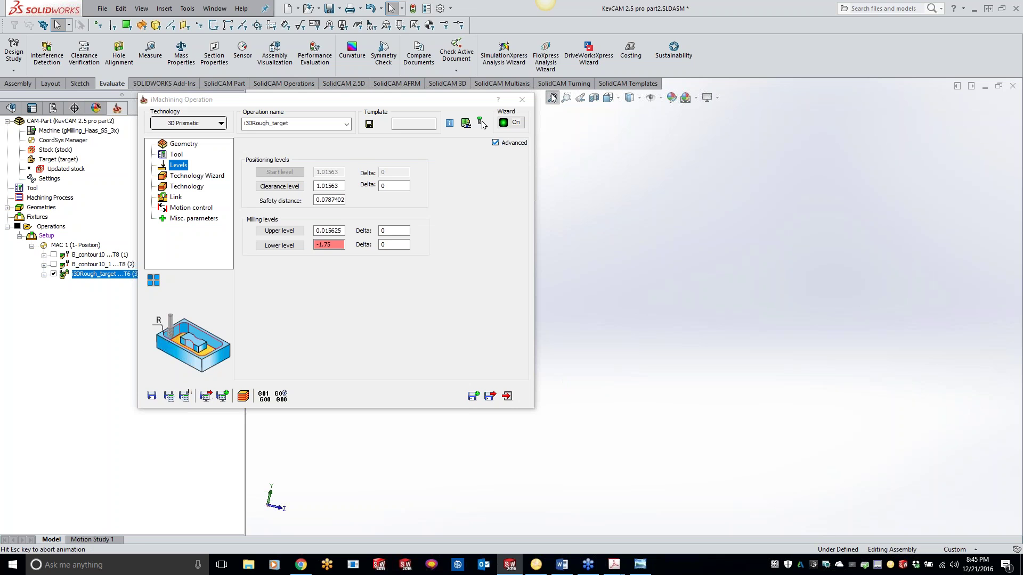
Examine the recalculated roughing toolpath around the vise jaw and the whole part, and close the iMachining operation.
scroll(679, 299, down, 5)
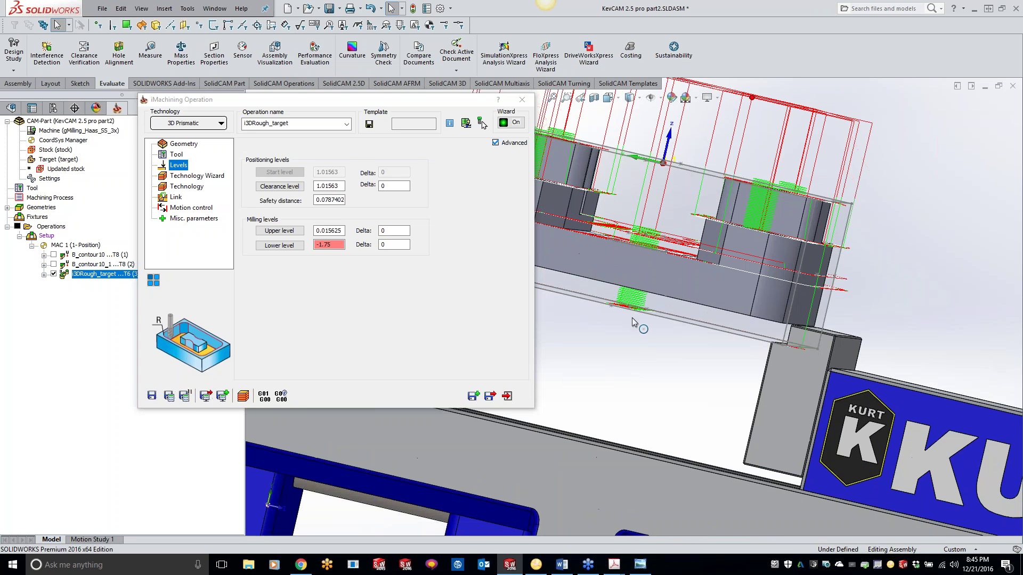
middle_drag(679, 298, 660, 272)
middle_drag(779, 365, 797, 365)
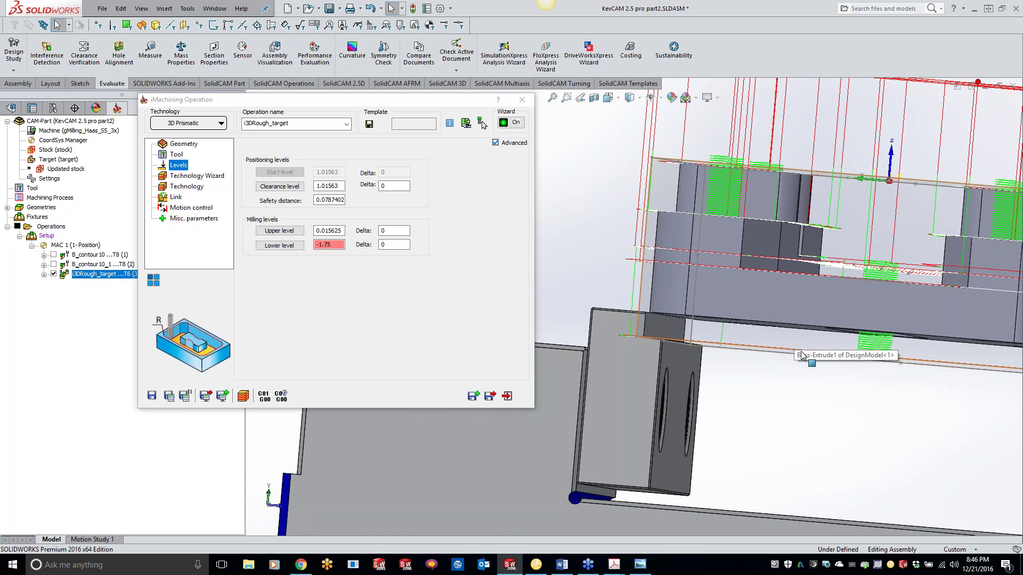
scroll(799, 353, up, 5)
middle_drag(815, 424, 773, 444)
middle_drag(894, 221, 835, 268)
scroll(832, 250, up, 4)
scroll(831, 245, up, 1)
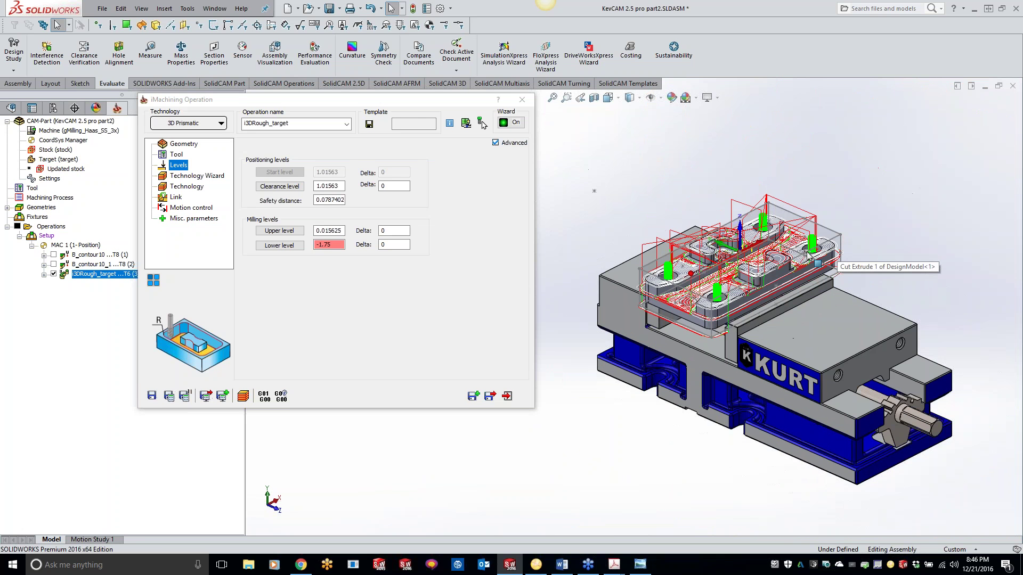
scroll(761, 248, down, 1)
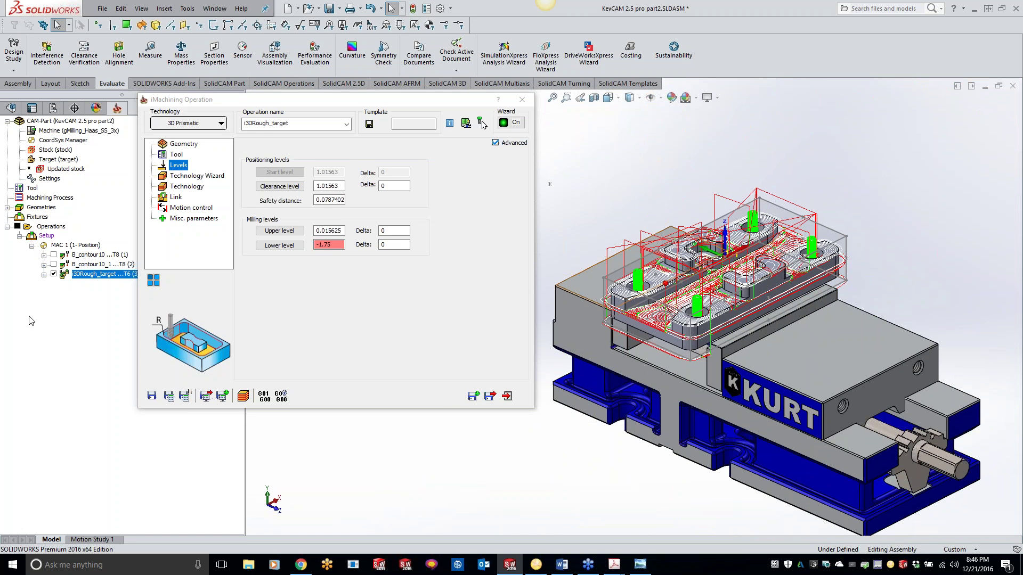
click(522, 100)
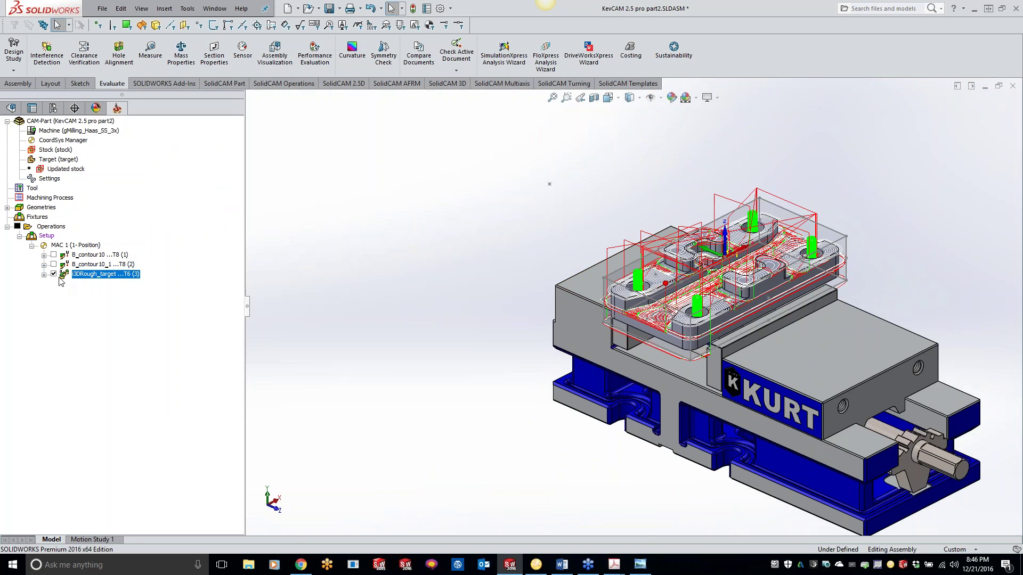
Add a drilling operation and define its geometry from the four counterbored corner holes.
scroll(829, 282, down, 3)
middle_drag(681, 259, 543, 299)
right_click(130, 276)
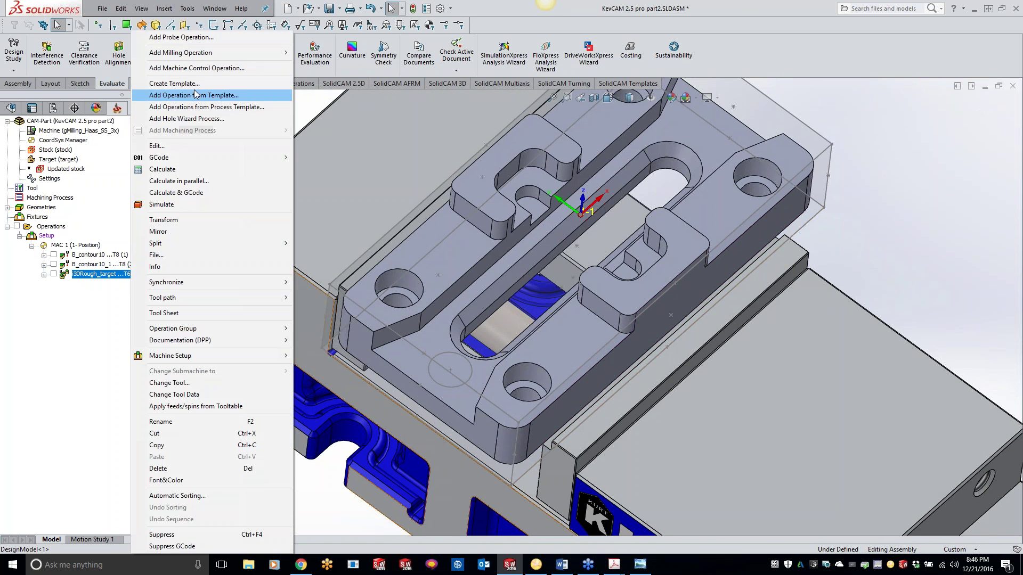
mouse_move(266, 52)
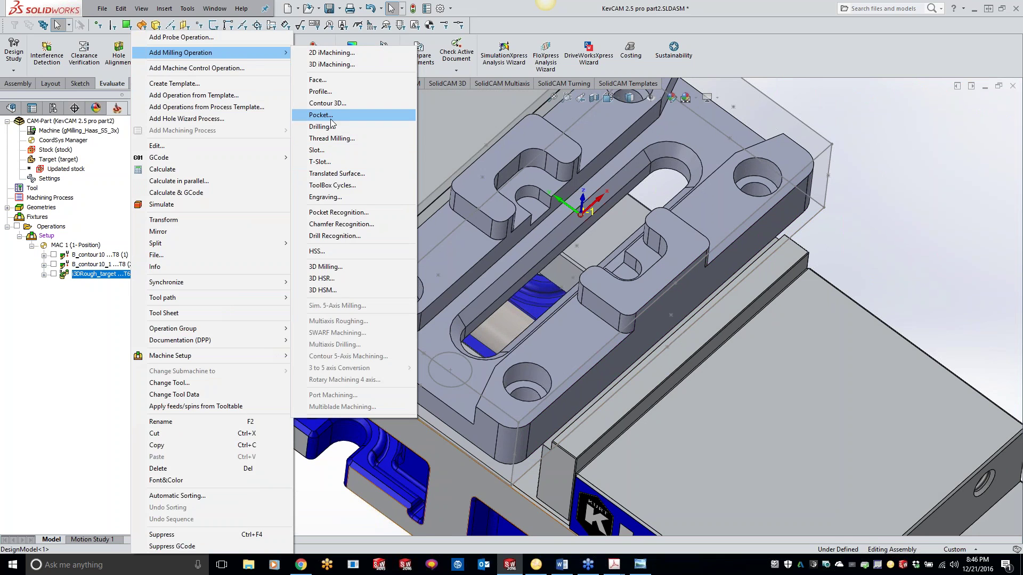
click(331, 126)
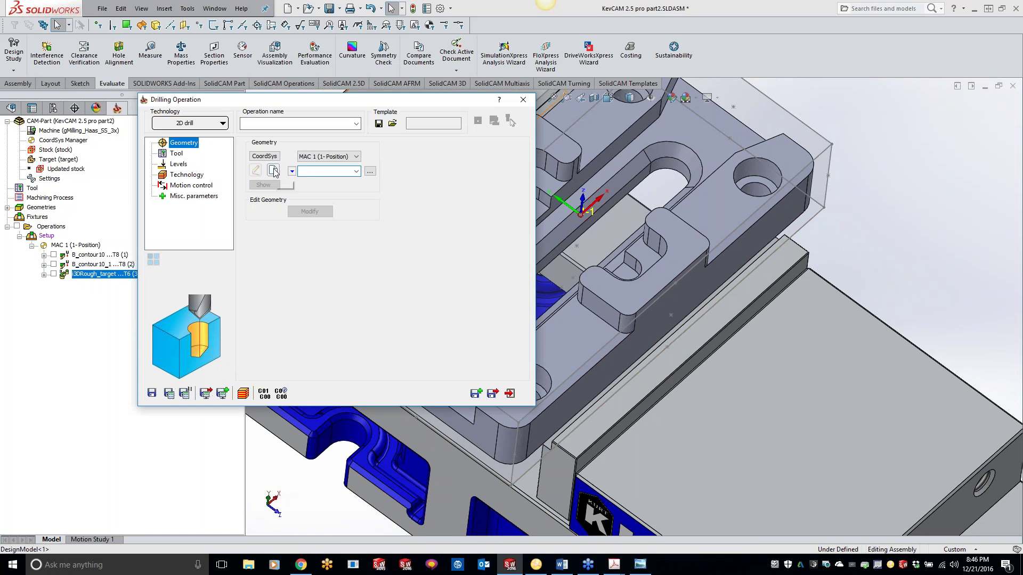
click(294, 170)
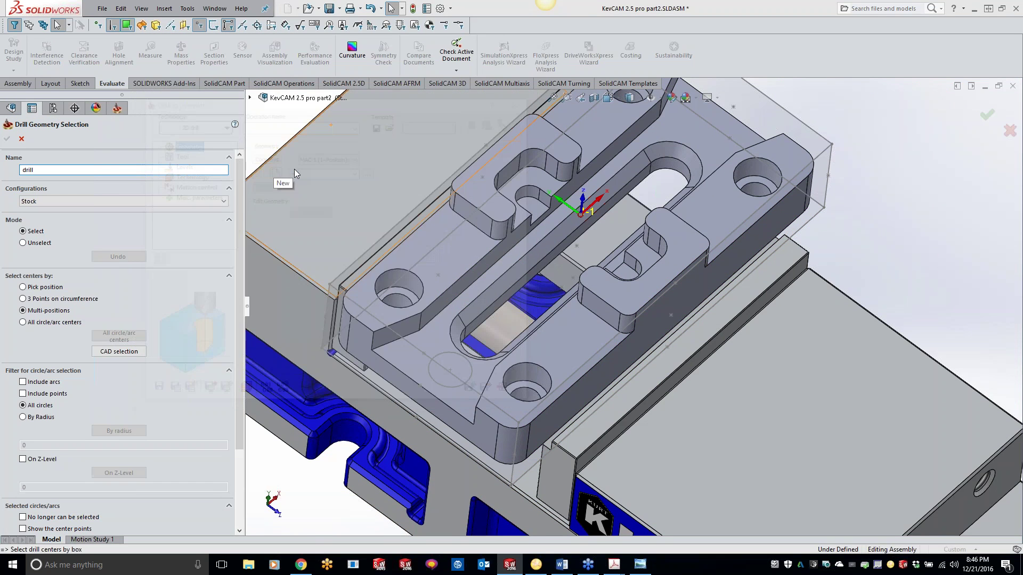
click(444, 254)
click(571, 346)
click(713, 217)
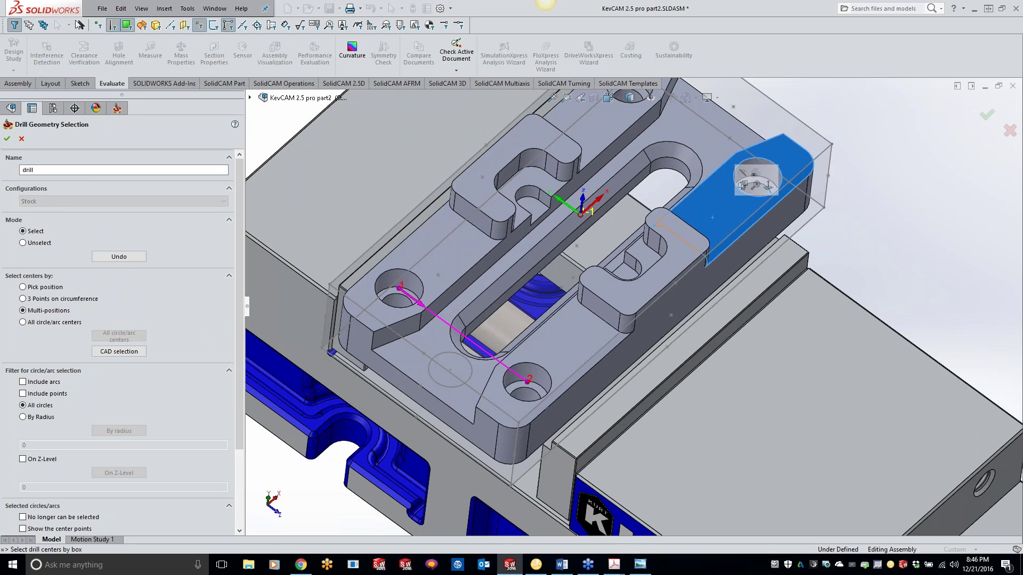
click(598, 137)
click(7, 138)
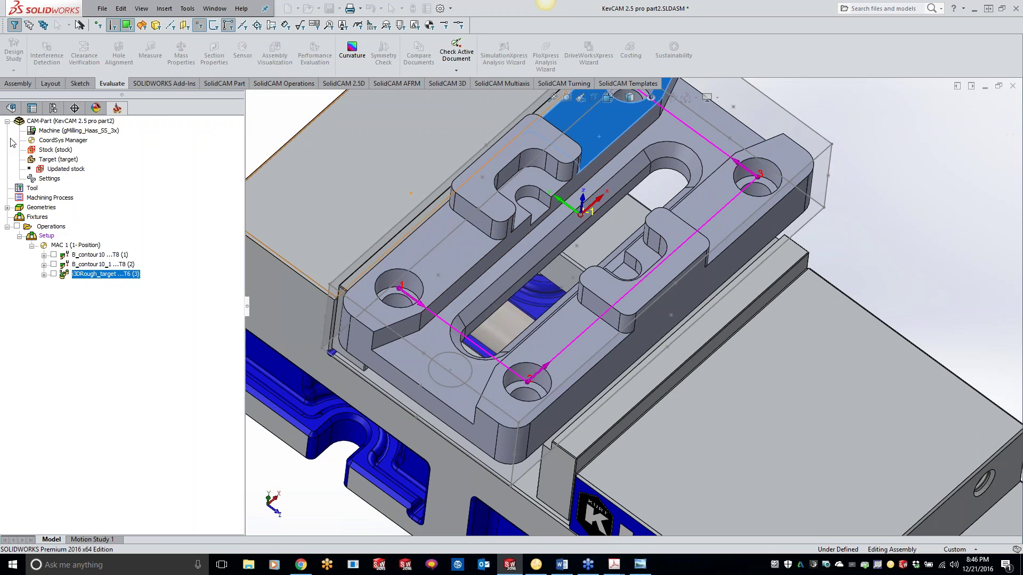
Assign the 0.5312 inch drill, tool number 5, to the drilling operation.
click(177, 156)
click(318, 331)
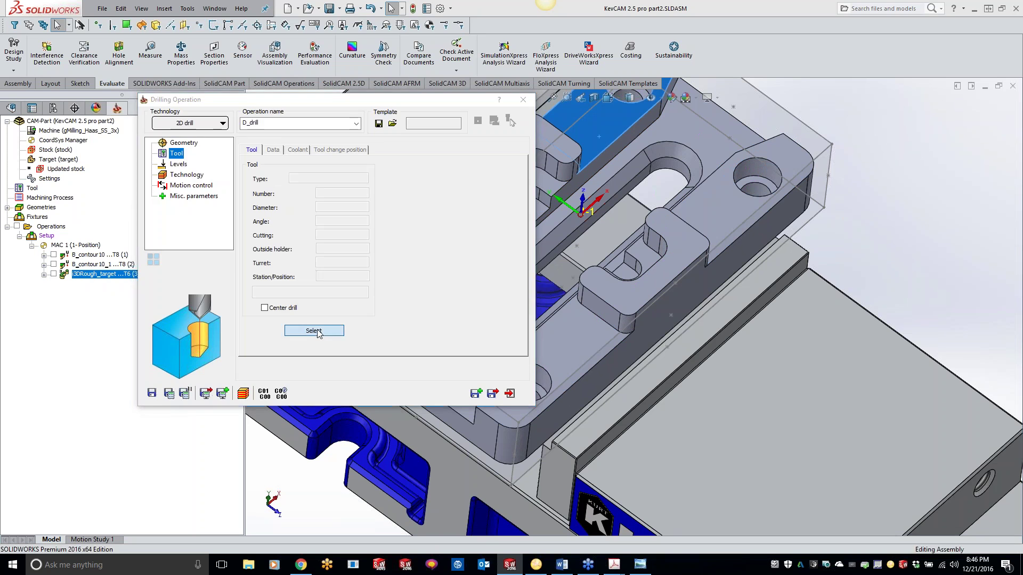
double_click(169, 155)
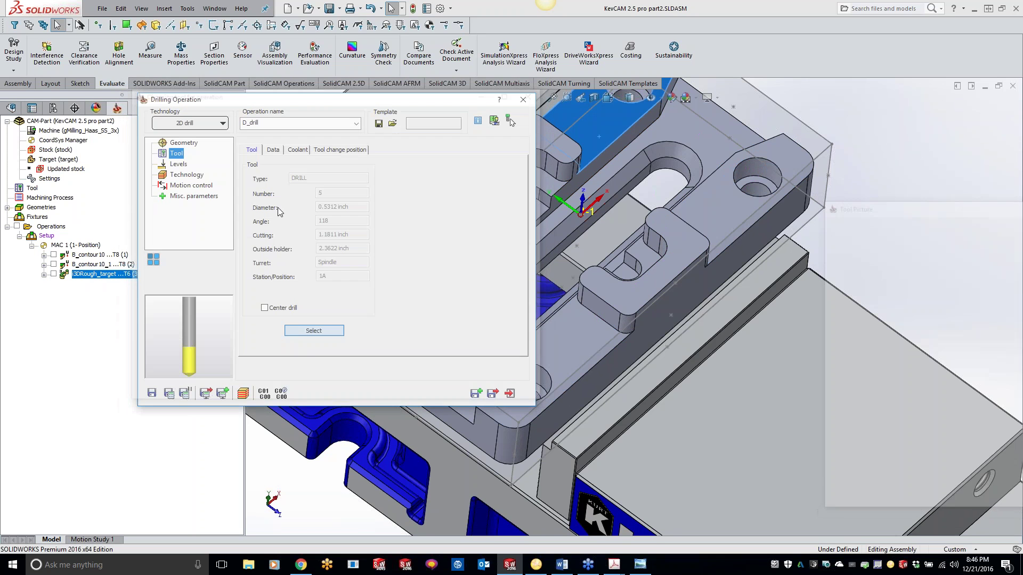
Pick the counterbore floor at -1 as the drilling upper level and the part's bottom at -1.75 as the drill depth.
click(179, 165)
click(283, 221)
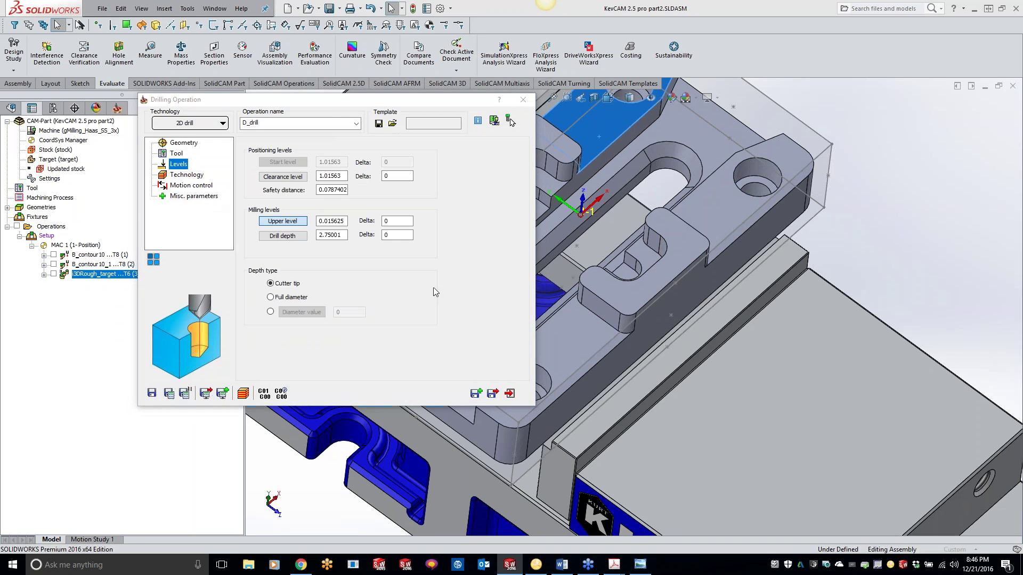
click(529, 387)
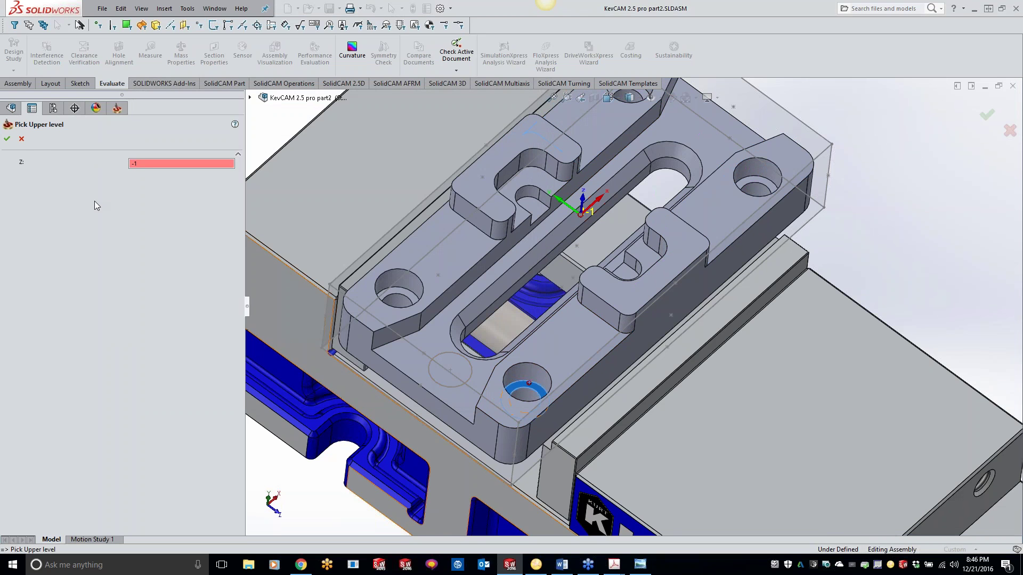
click(7, 138)
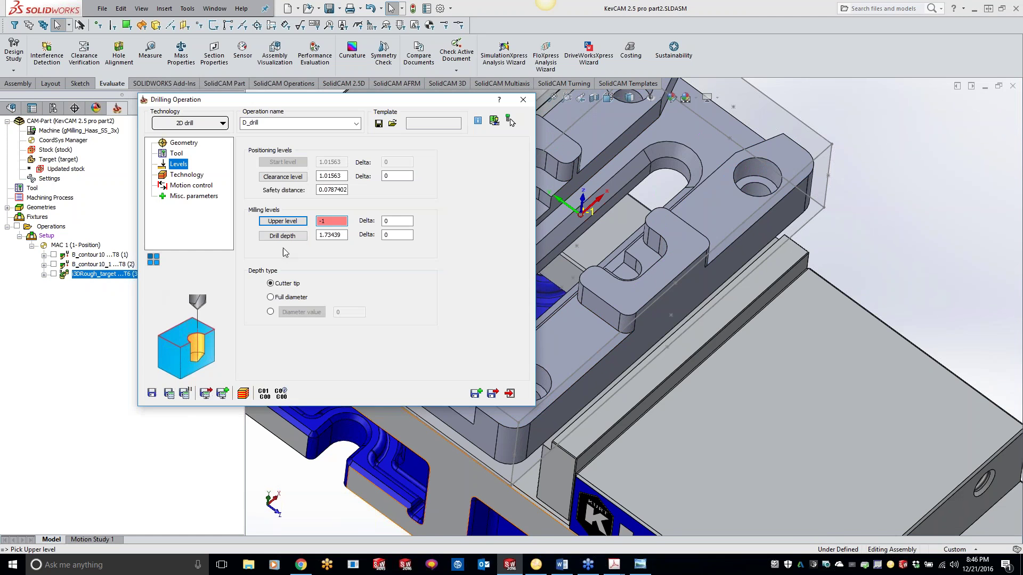
click(282, 236)
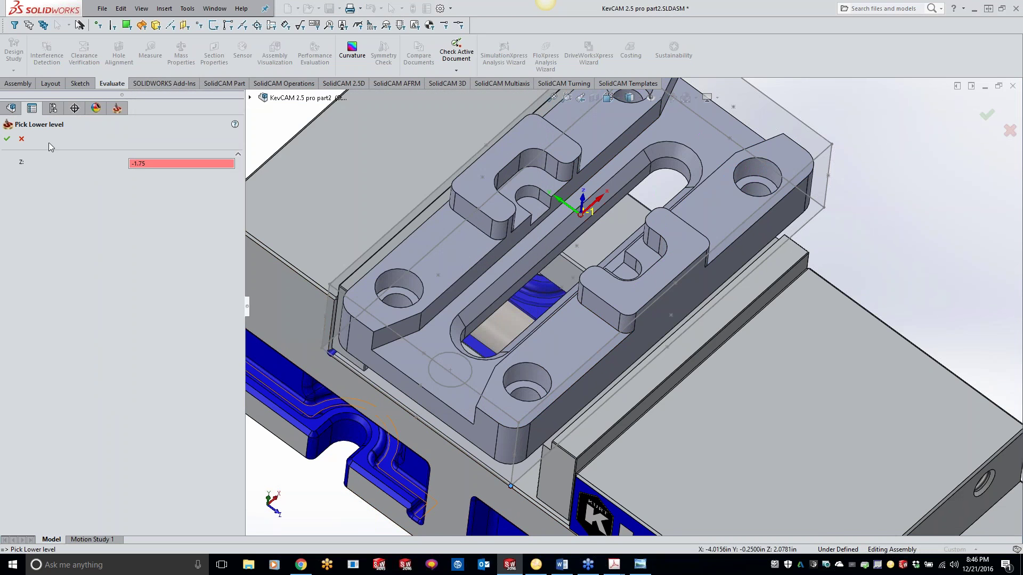
click(7, 139)
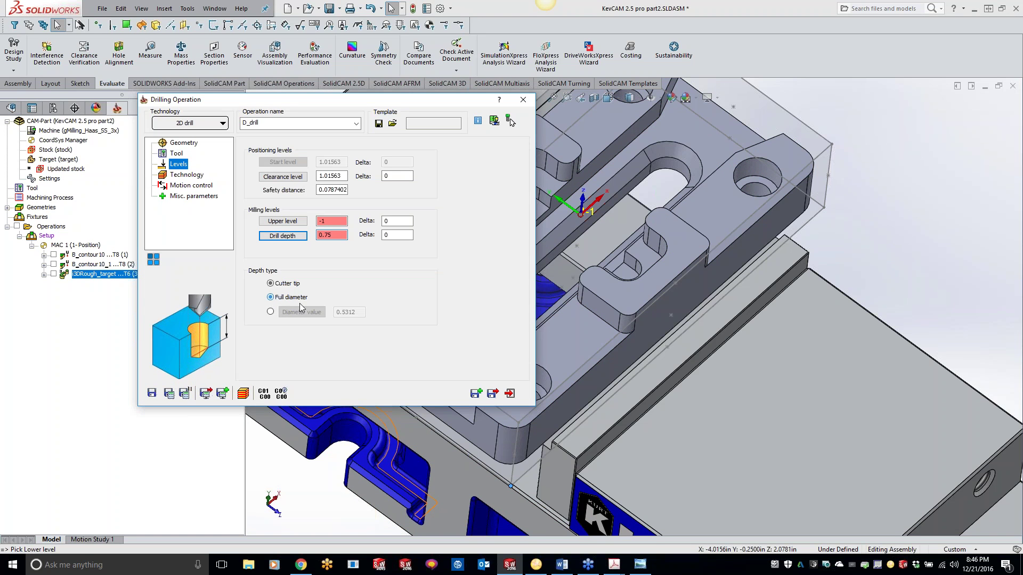
Set the drilling depth type to full diameter with a depth delta of -0.02, and calculate and close the operation.
click(397, 235)
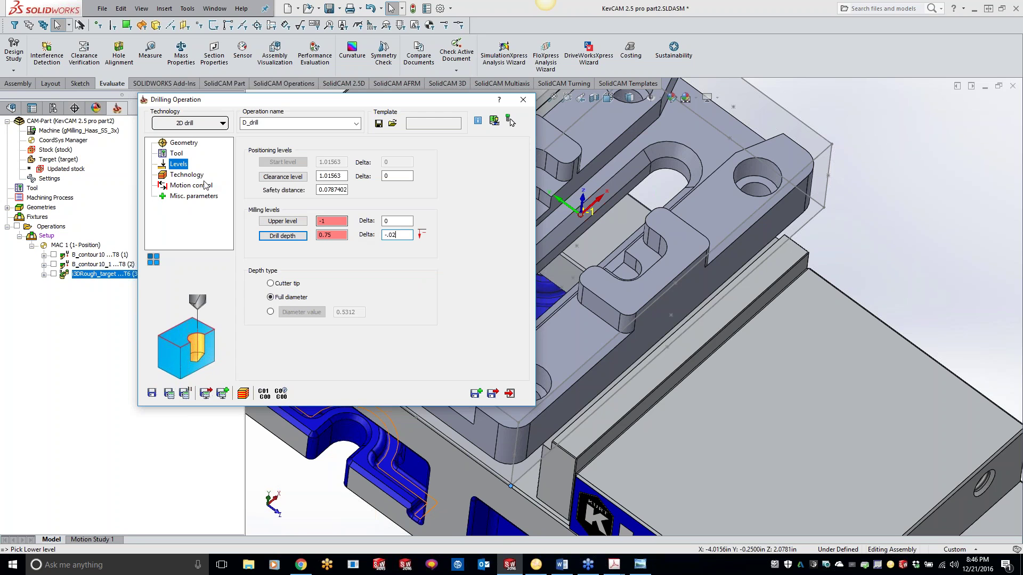
click(185, 393)
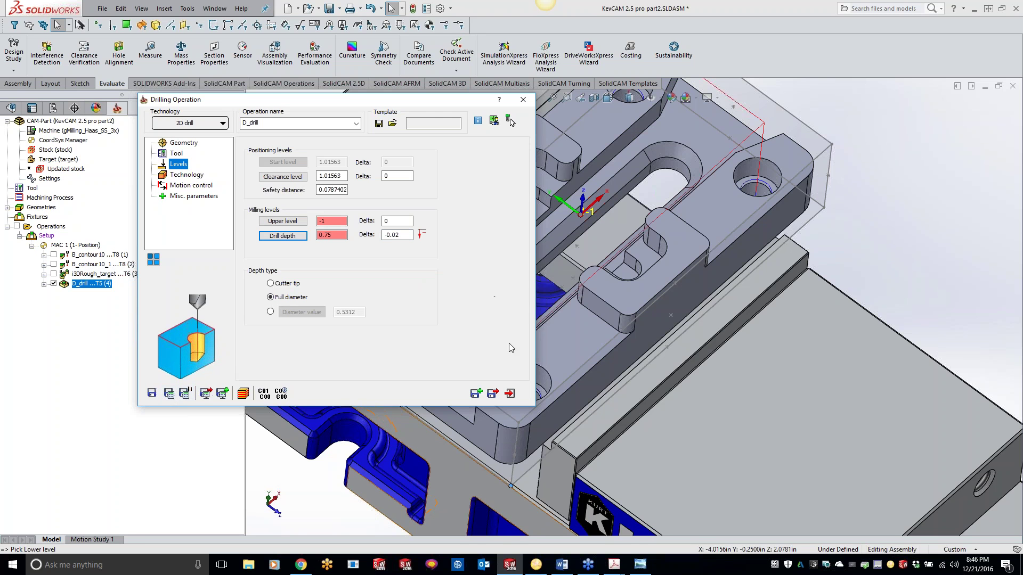
click(510, 394)
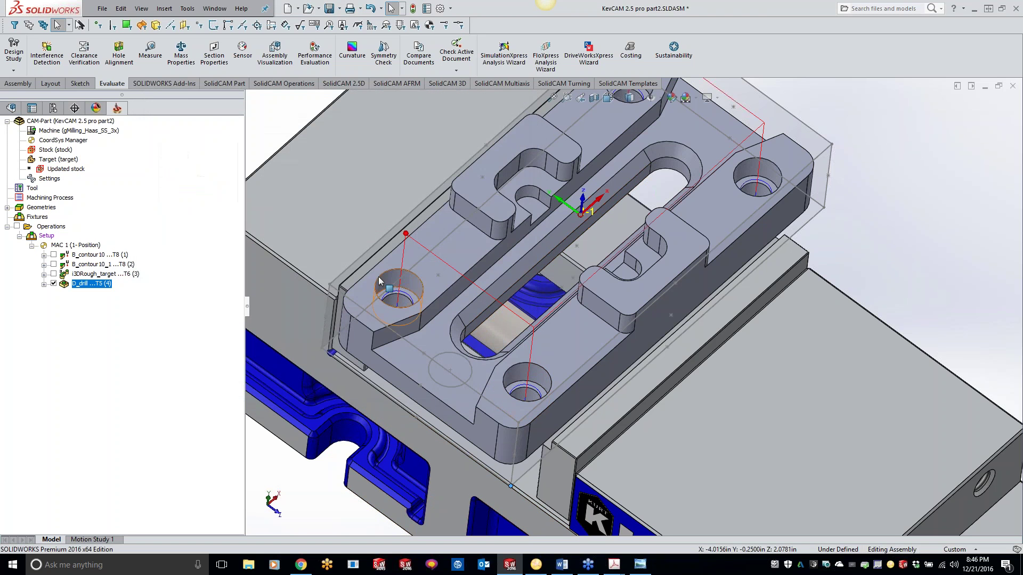
Add a profile operation and chain the central slot's edge as its geometry using Constant Z propagation.
right_click(103, 291)
mouse_move(192, 53)
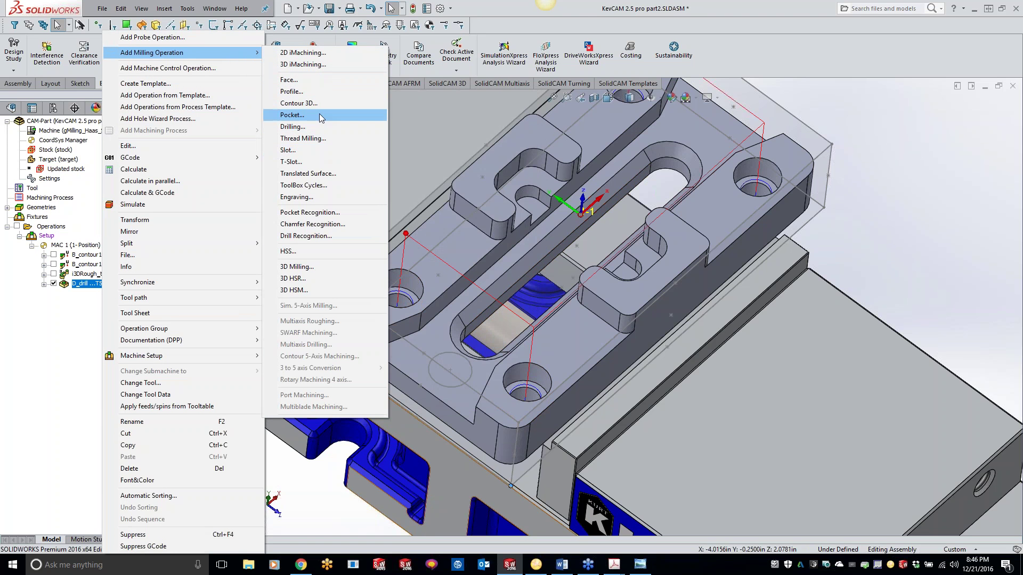
click(316, 93)
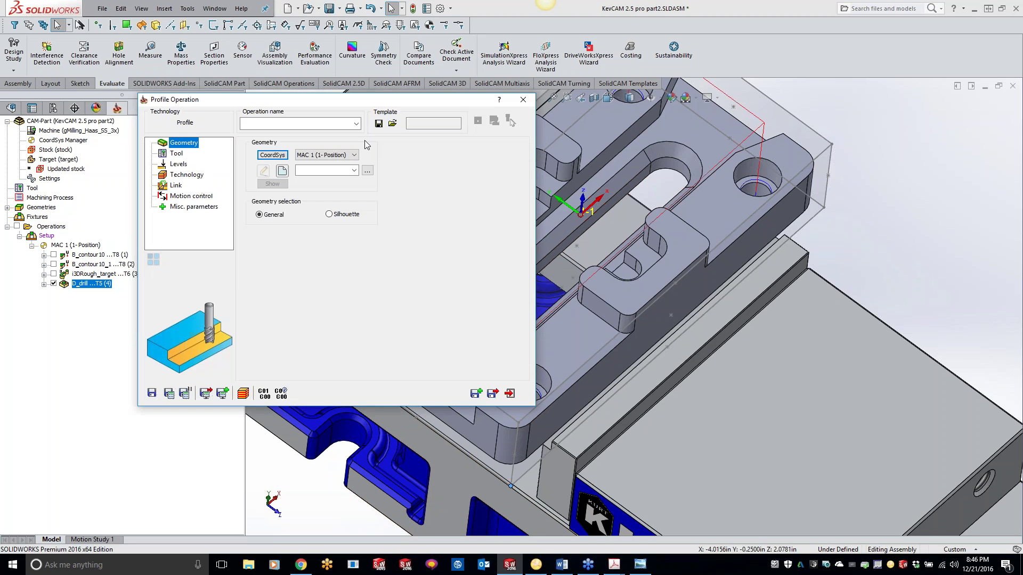
click(283, 171)
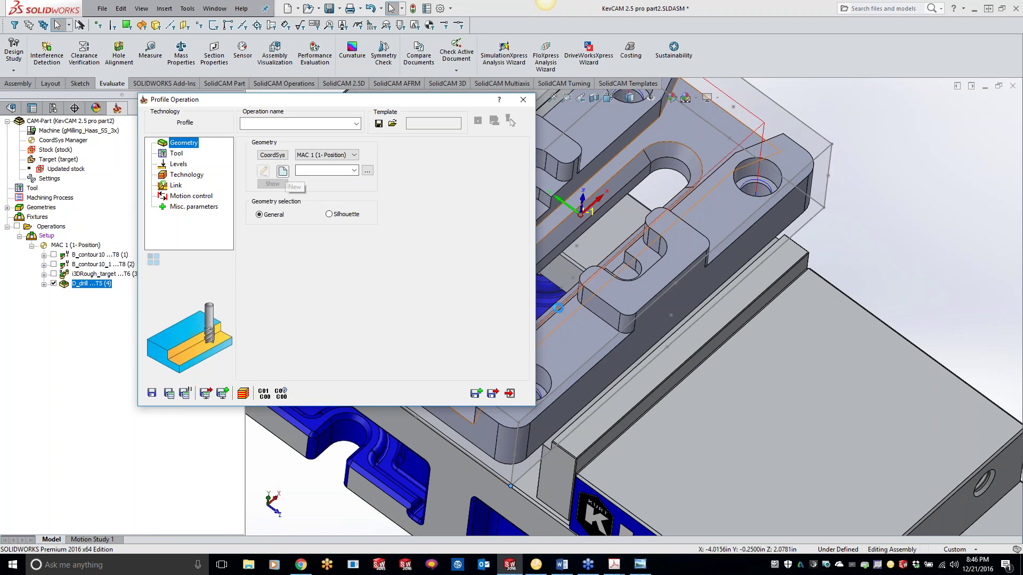
click(689, 171)
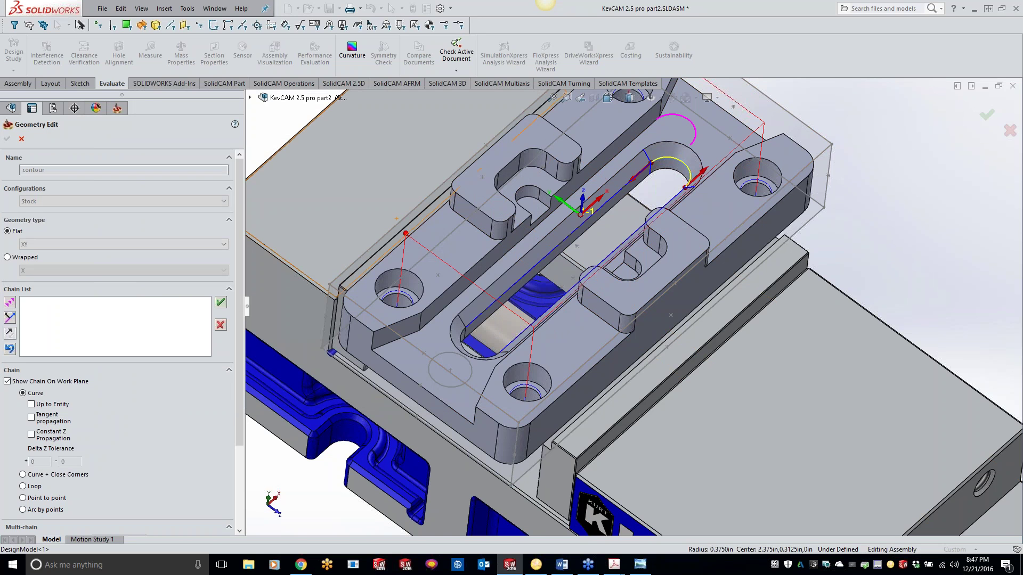
click(31, 435)
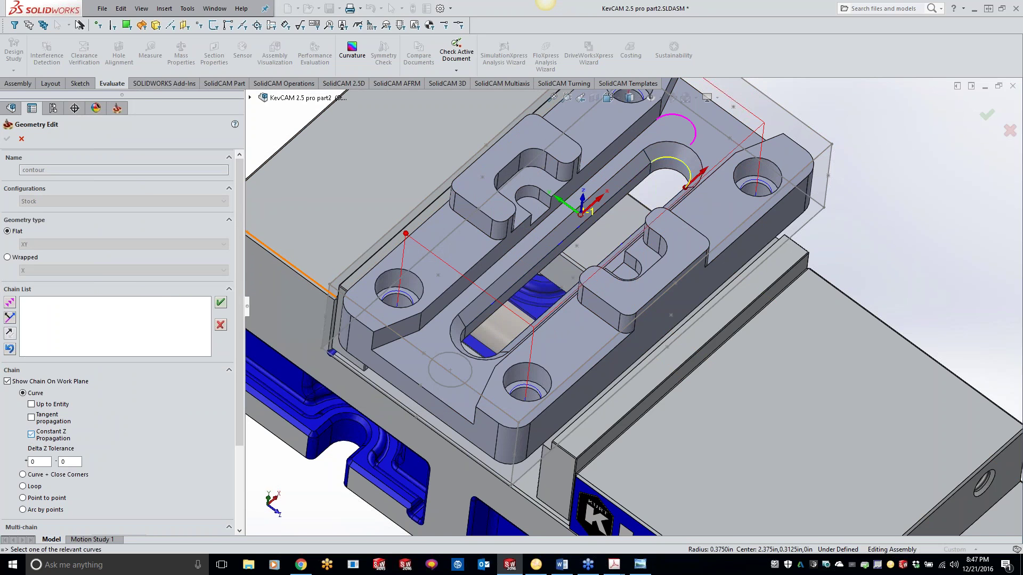
click(7, 139)
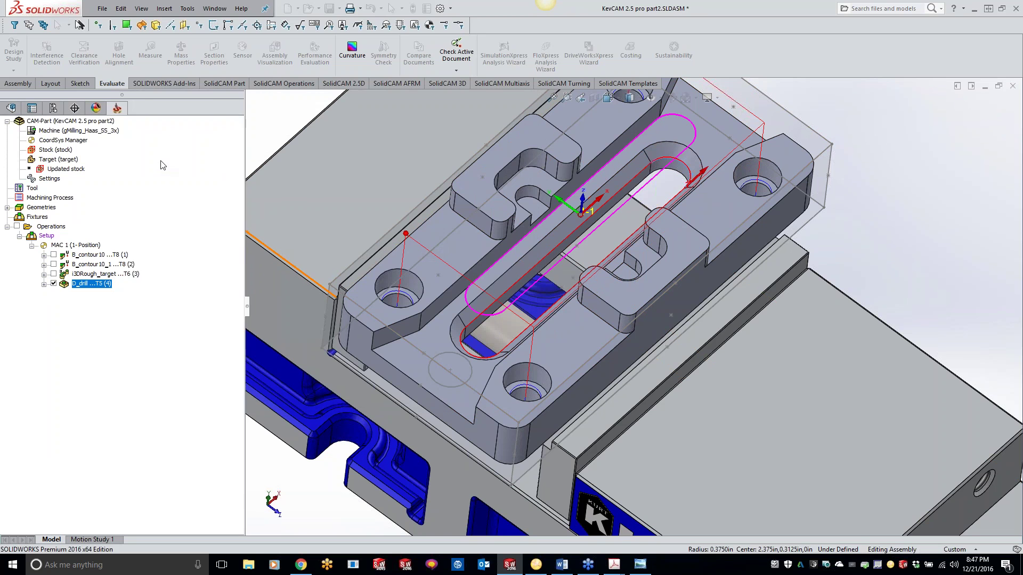
Create a spot drill with a 0.75 inch diameter and assign it to the profile operation.
click(176, 154)
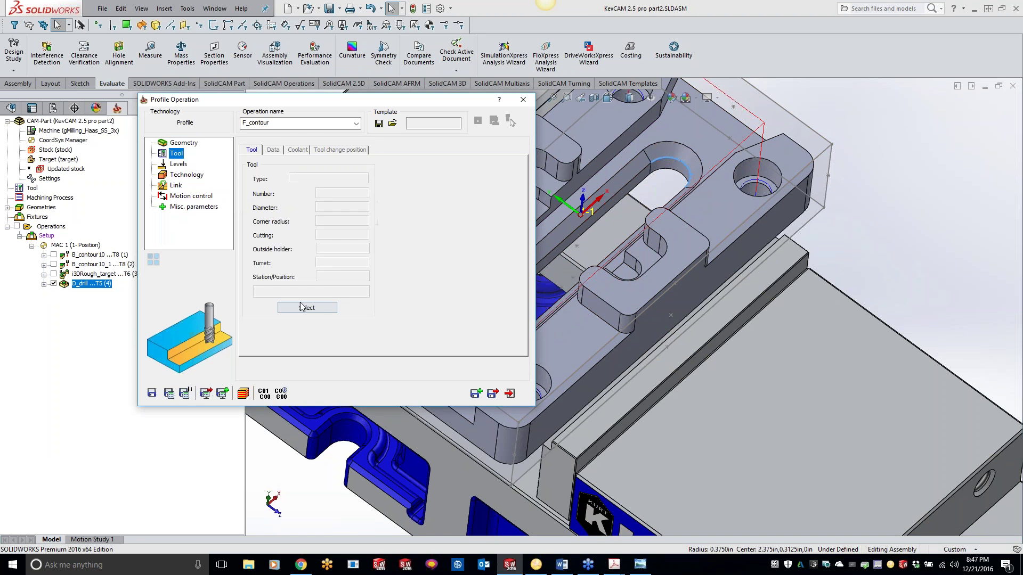
click(301, 307)
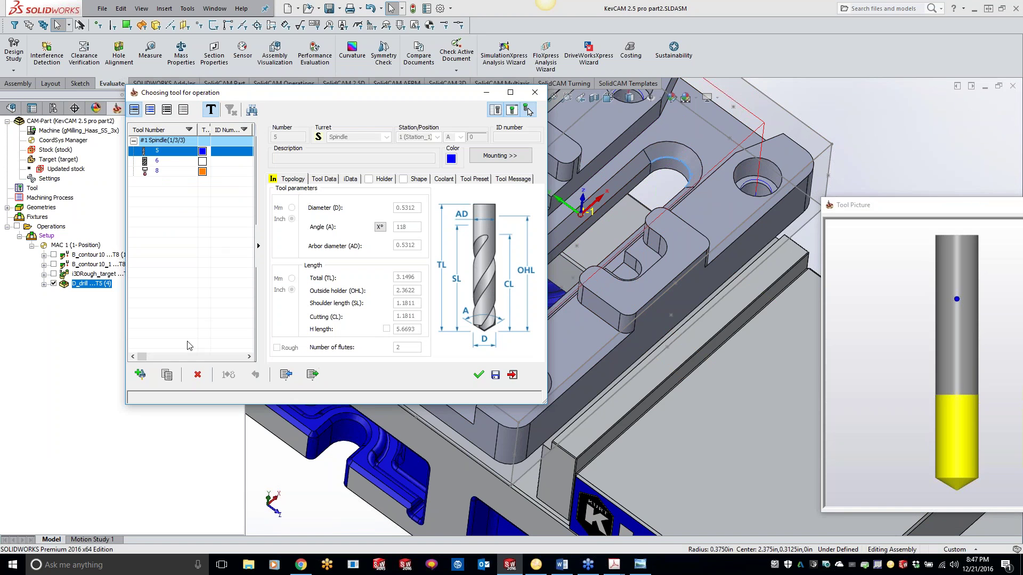
click(141, 375)
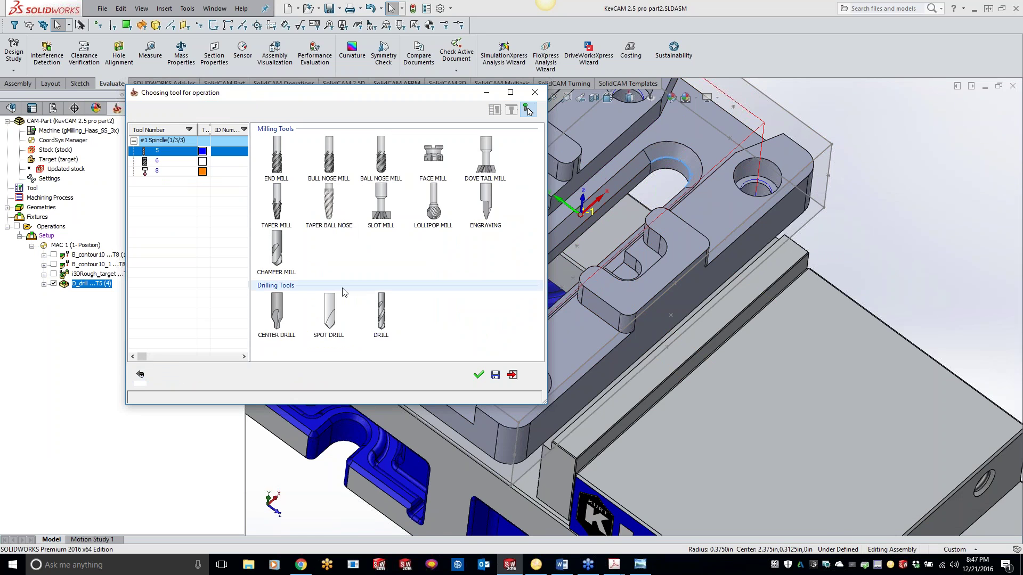
click(328, 311)
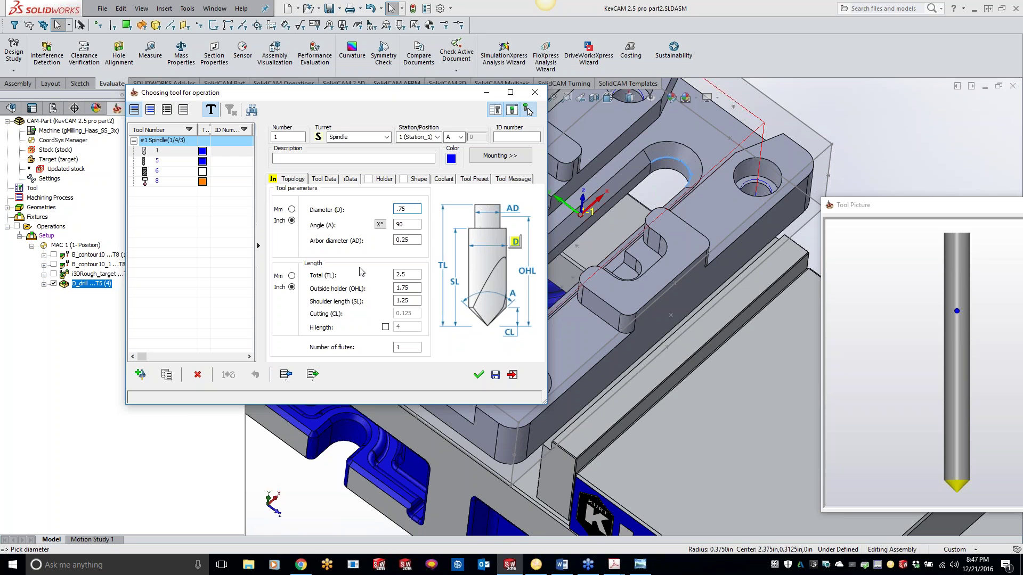
click(478, 375)
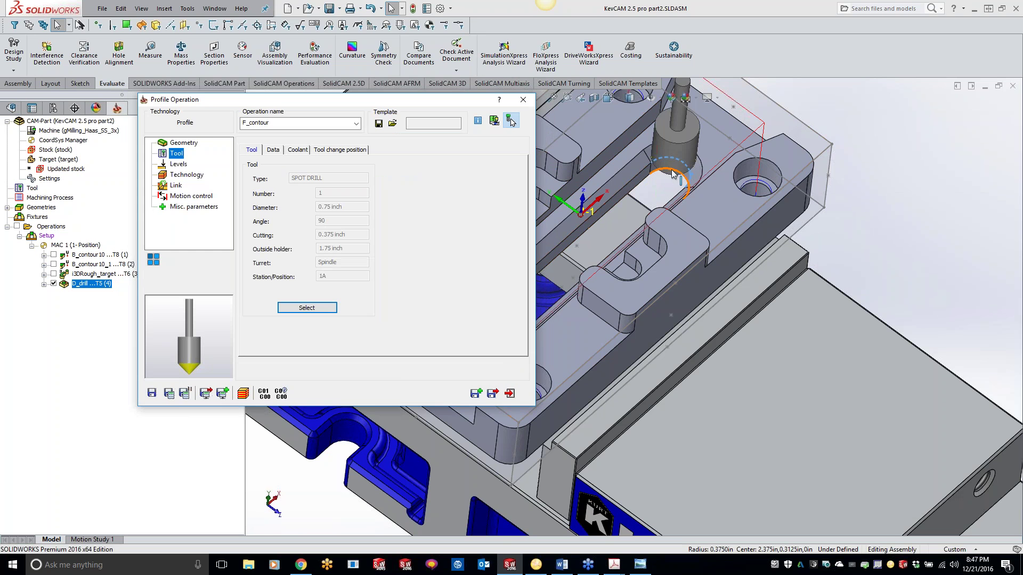
Set the spot drill's arbor diameter to 0.75 inch and confirm the tool for the profile operation.
middle_drag(674, 182, 673, 160)
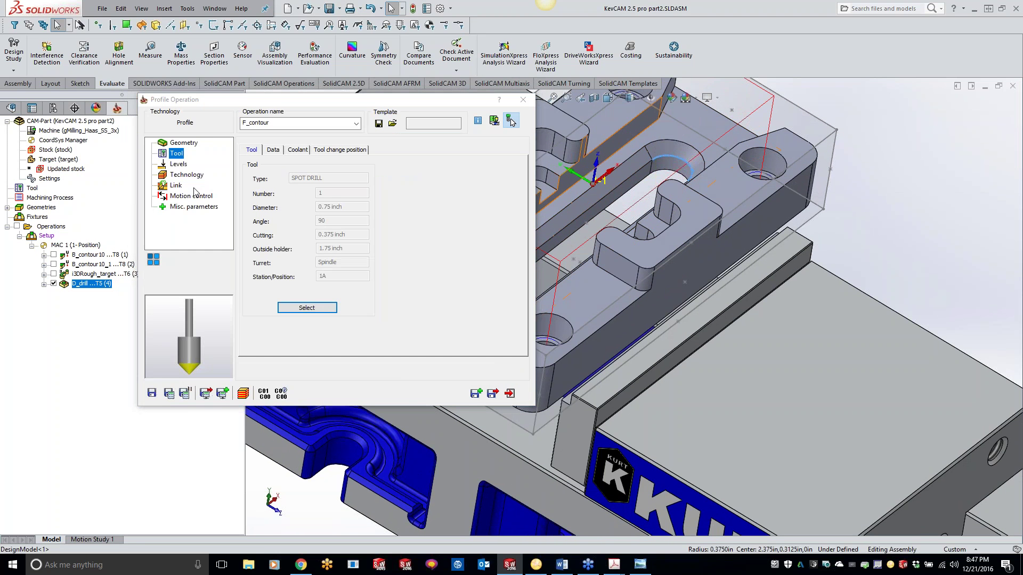
click(307, 307)
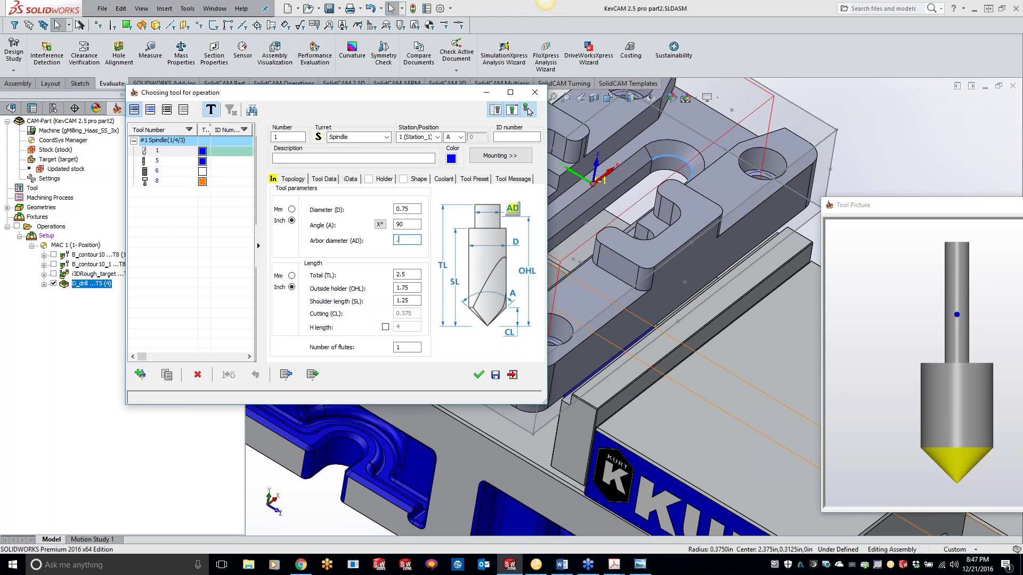
text(.75)
key(Tab)
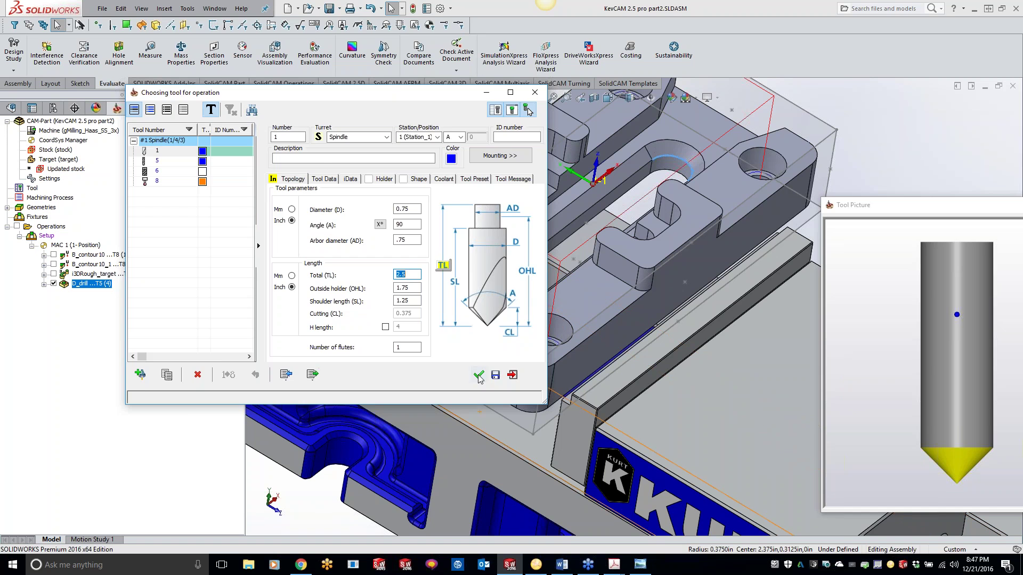
click(478, 374)
Pick the profile's lower level on the slot edge at -1.1875 and its upper level on the channel floor at -1.
click(178, 165)
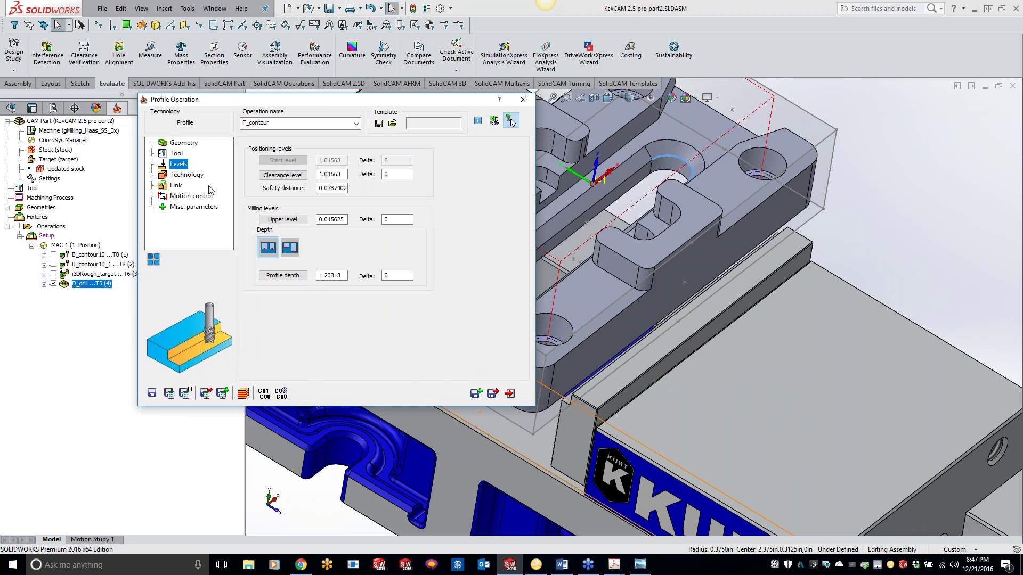
click(283, 275)
click(550, 239)
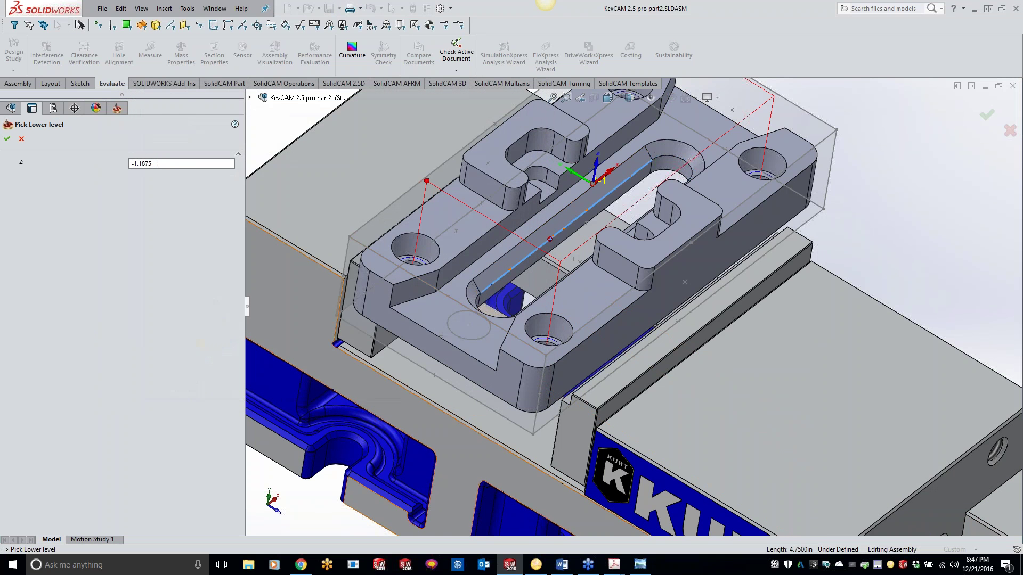
click(7, 138)
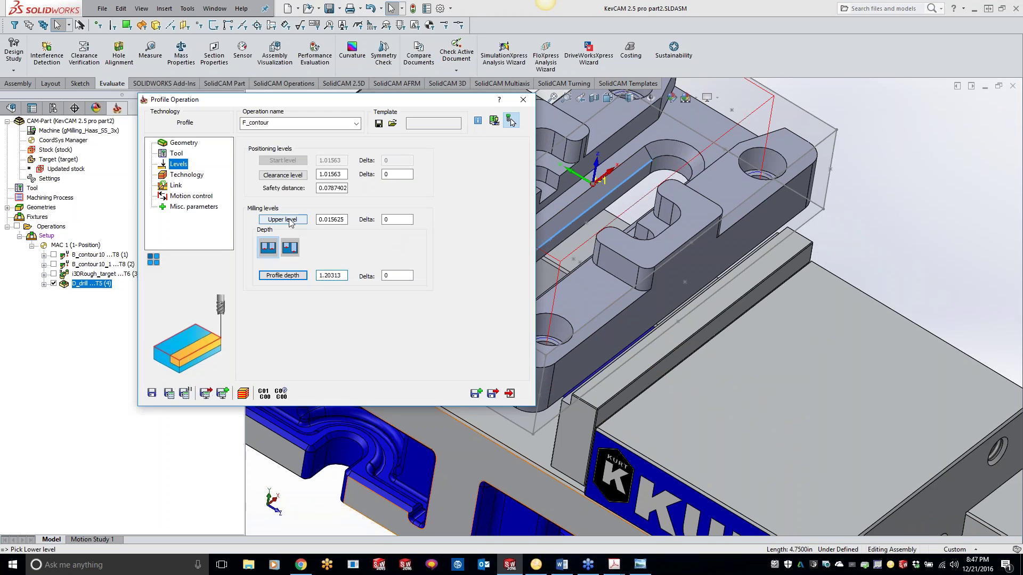
click(282, 221)
click(528, 229)
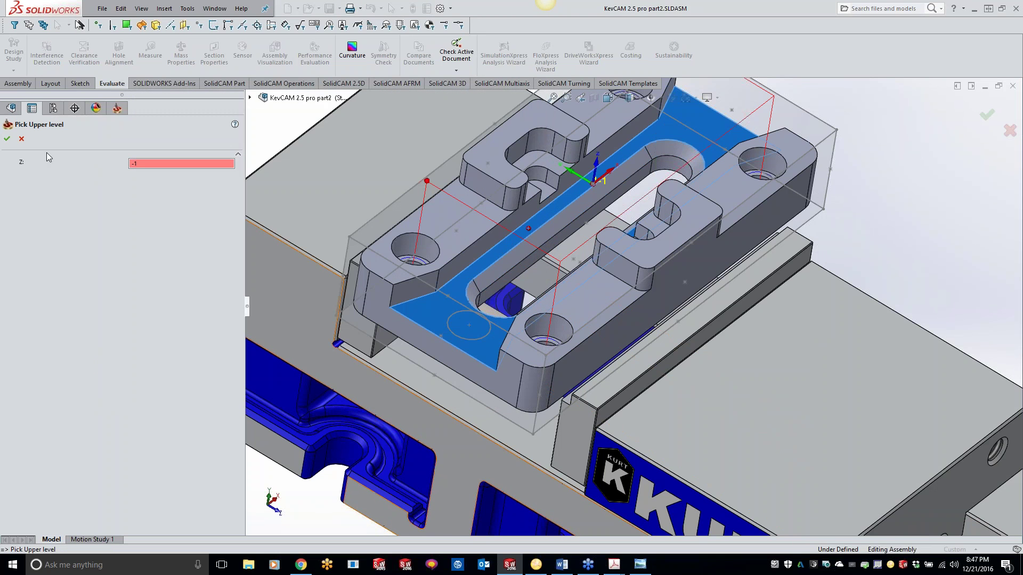
click(7, 139)
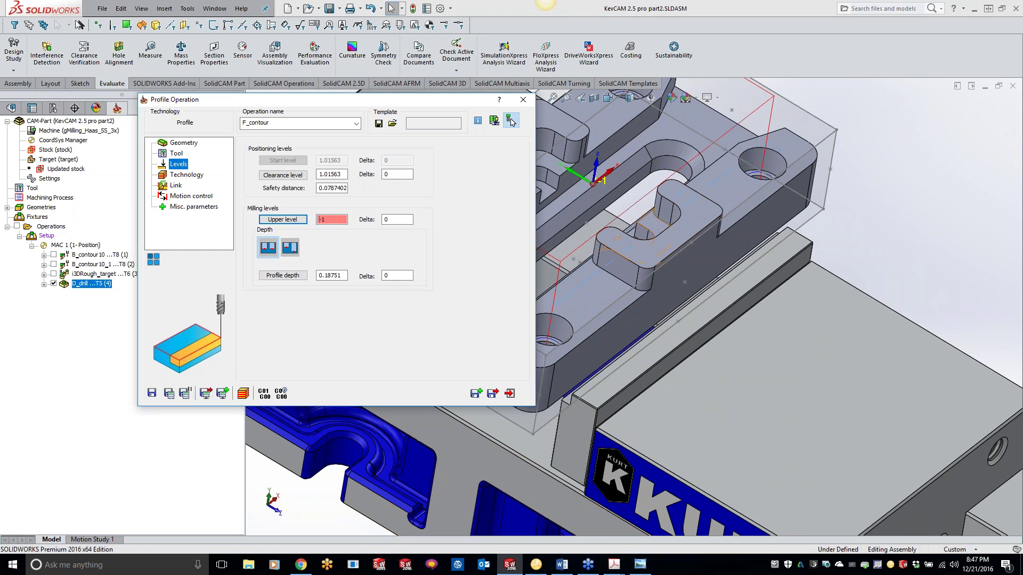
Switch the profile's rest material option to Chamfer with a cutting diameter of 0.1 and calculate the operation.
click(186, 174)
click(313, 321)
click(304, 339)
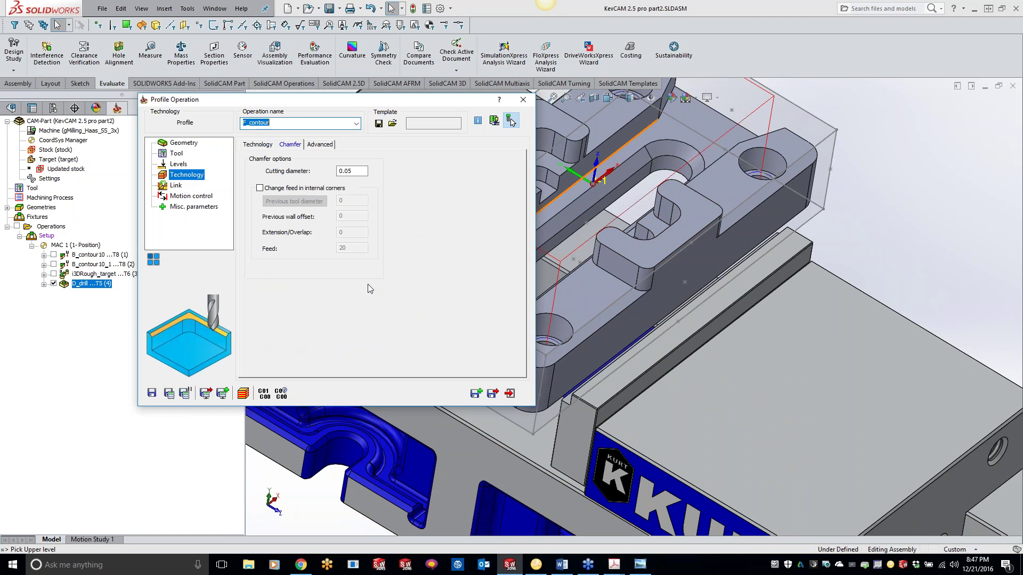
double_click(351, 171)
text(.1)
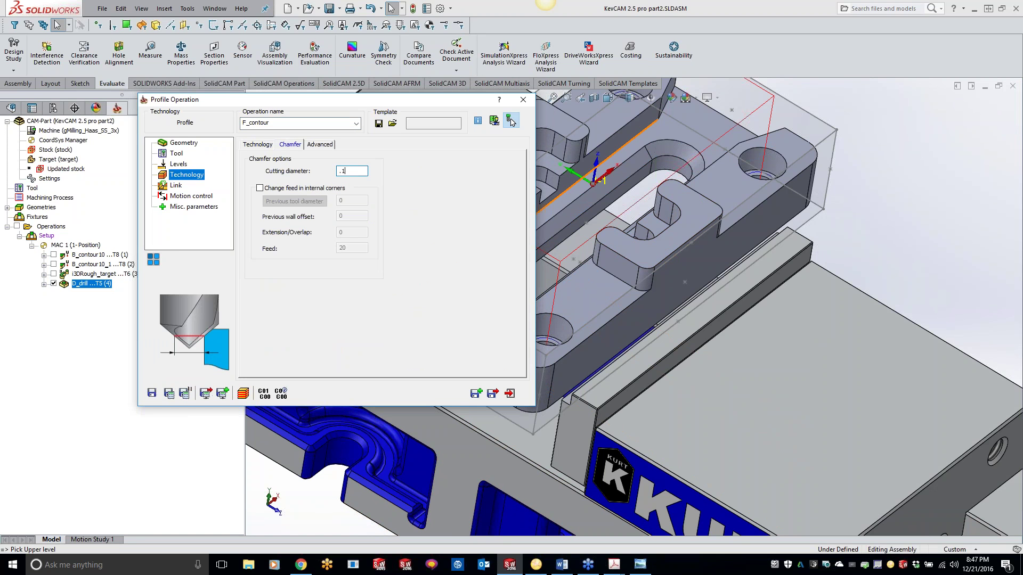
click(511, 122)
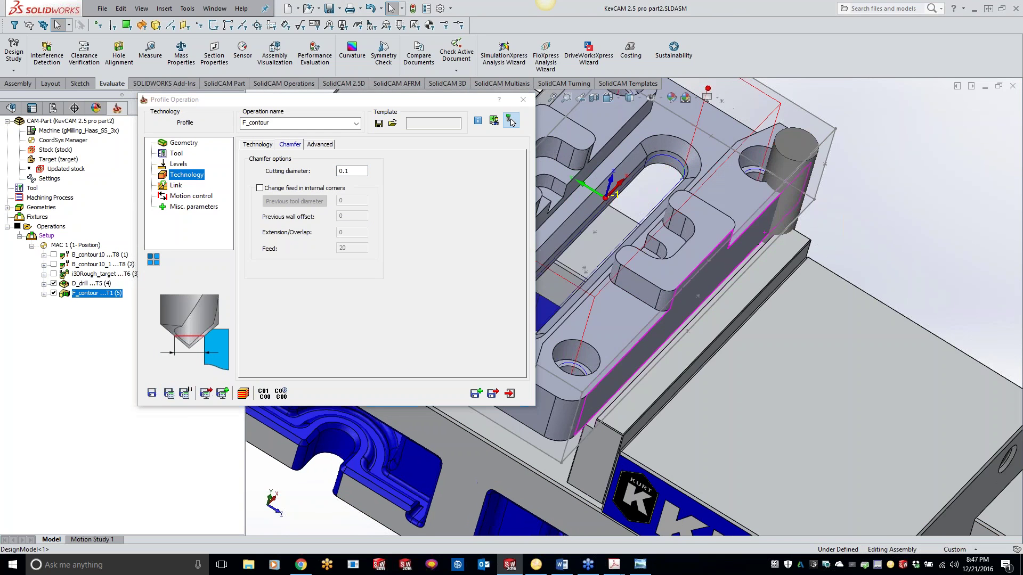
Move the chain's start position onto the slot's long straight edge, at about 80.68% of the whole chain.
click(266, 143)
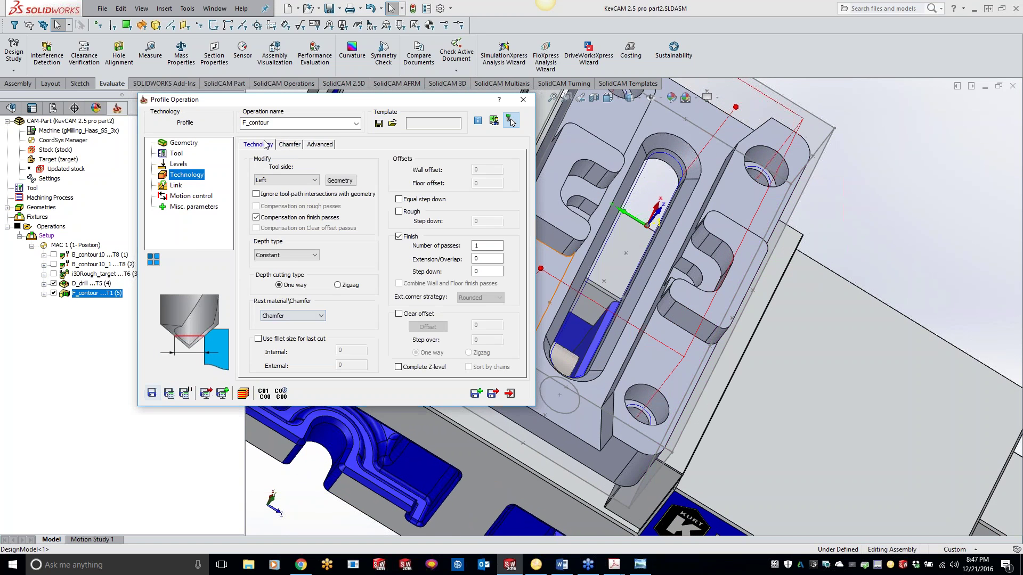
click(351, 182)
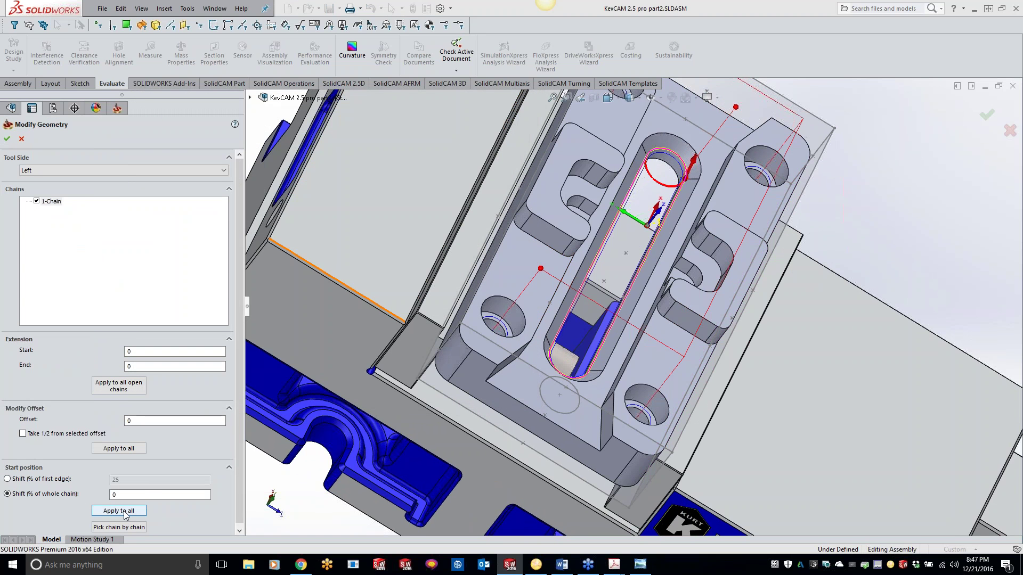
click(133, 494)
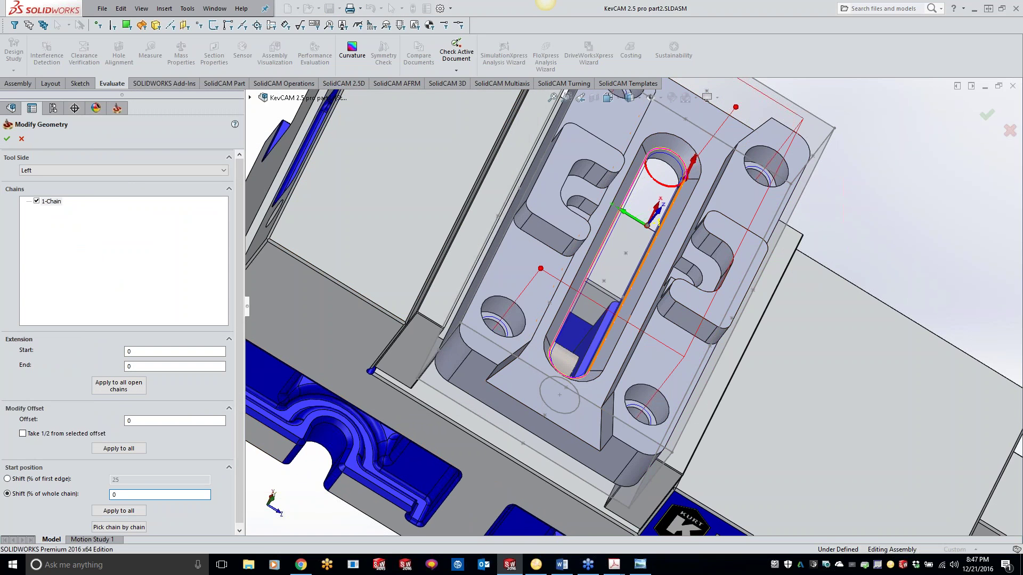
click(638, 271)
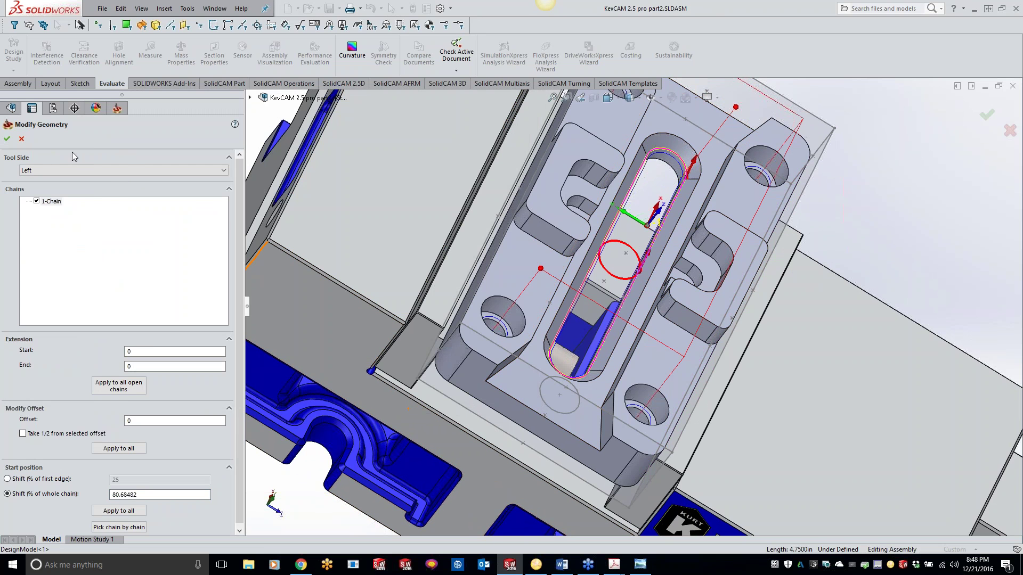
click(7, 138)
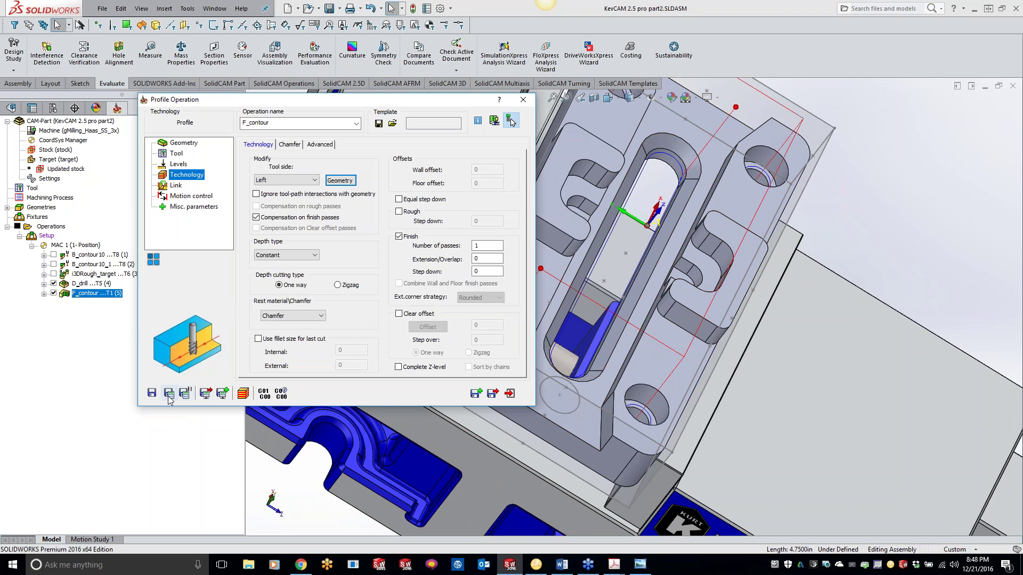
Simulate the slot chamfering toolpath, inspect the cut edge on the part and close the simulation.
click(243, 393)
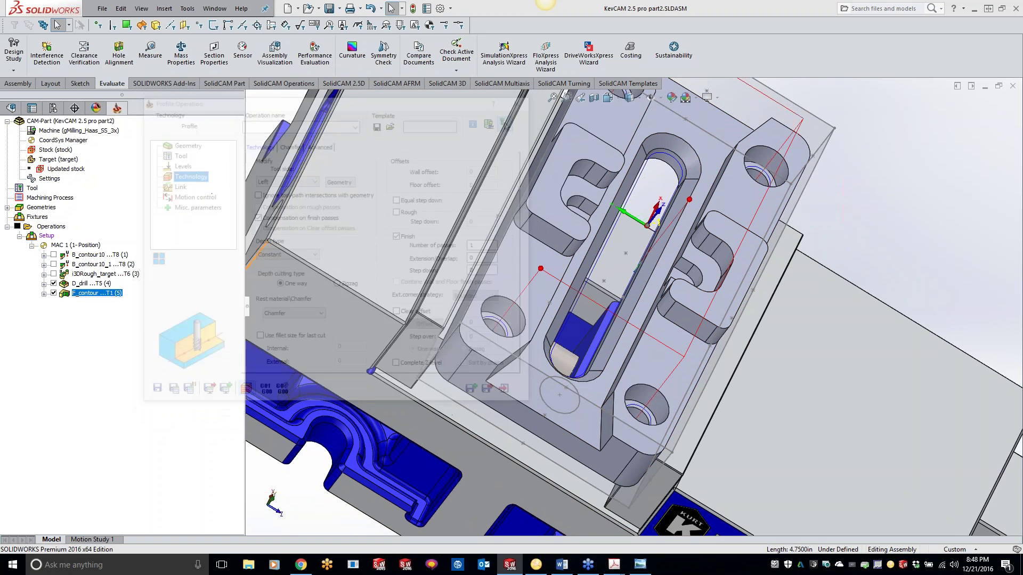
click(278, 355)
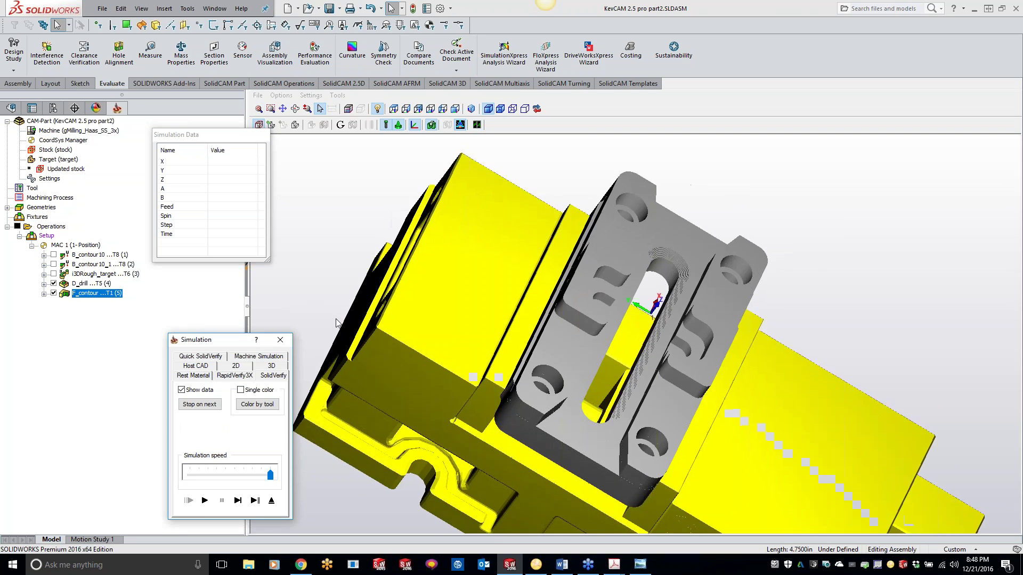
click(204, 501)
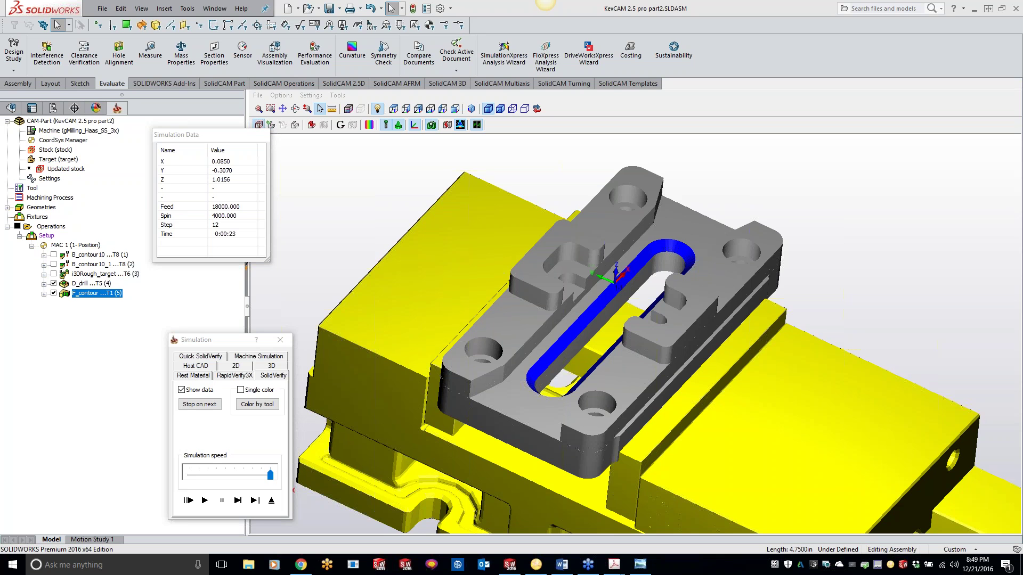
click(583, 174)
scroll(685, 286, down, 1)
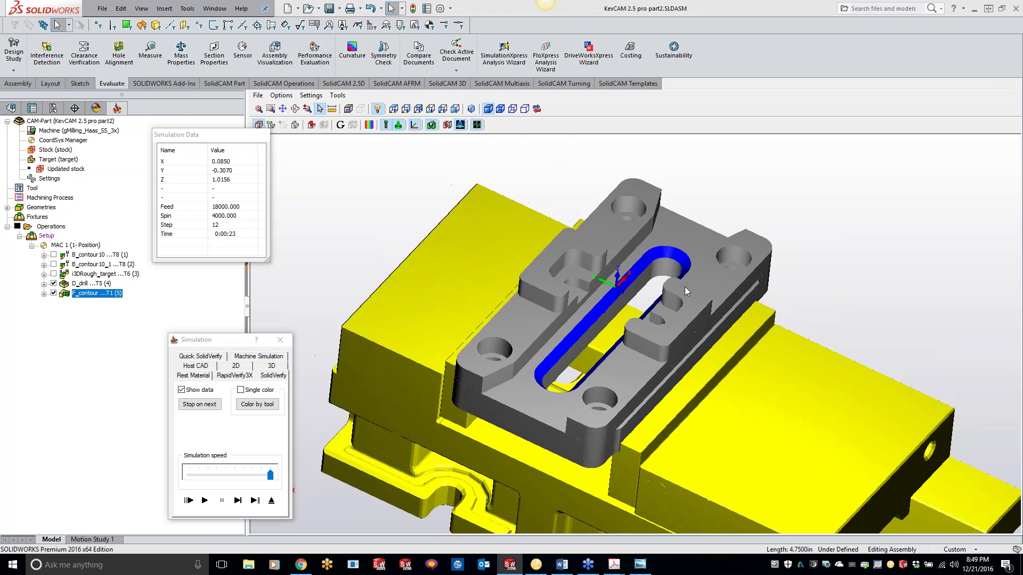
scroll(685, 287, down, 2)
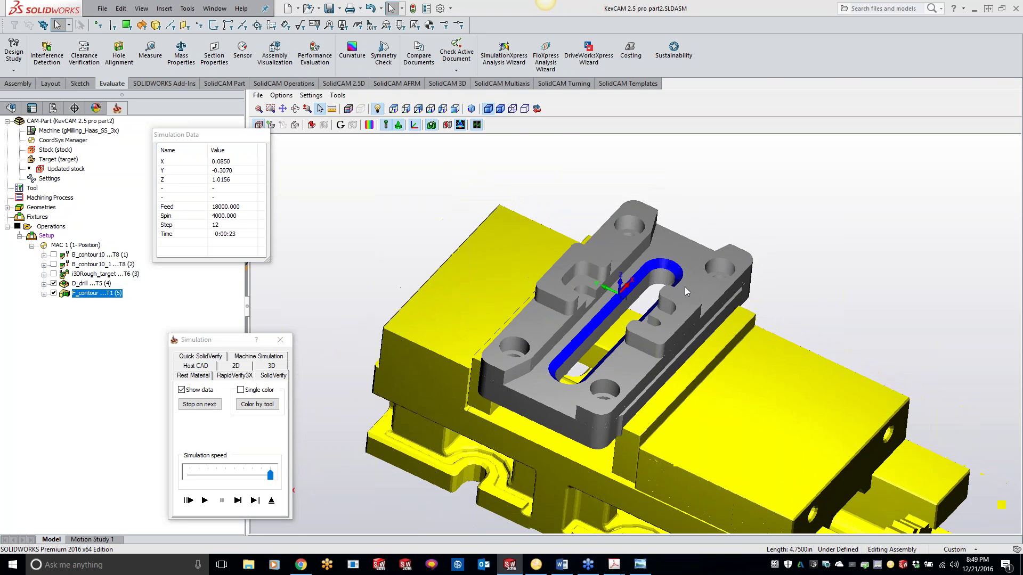
click(280, 339)
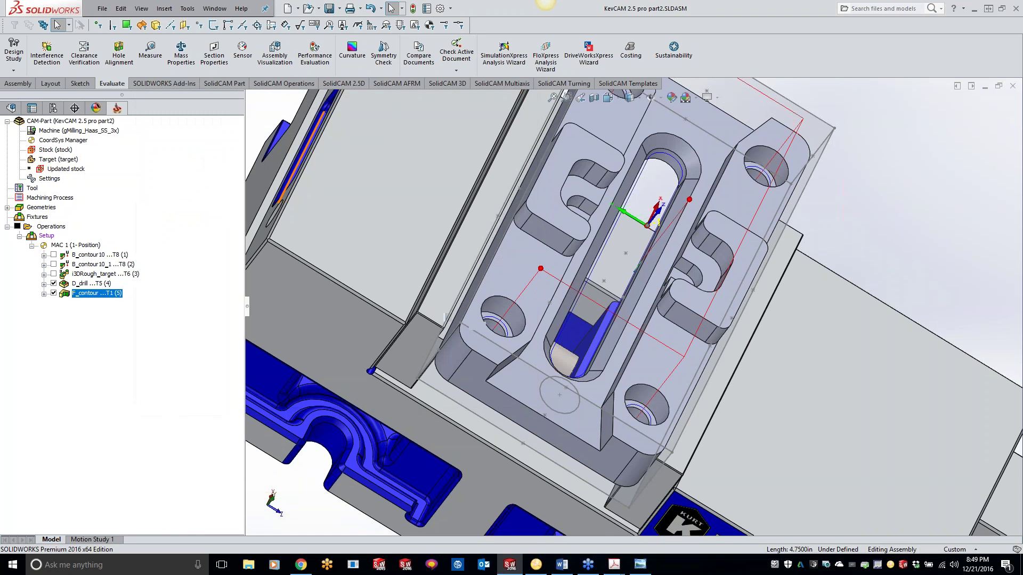
Review the 3D roughing operation's Technology Wizard cutting conditions and their modification options, and close the operation.
click(88, 254)
click(88, 274)
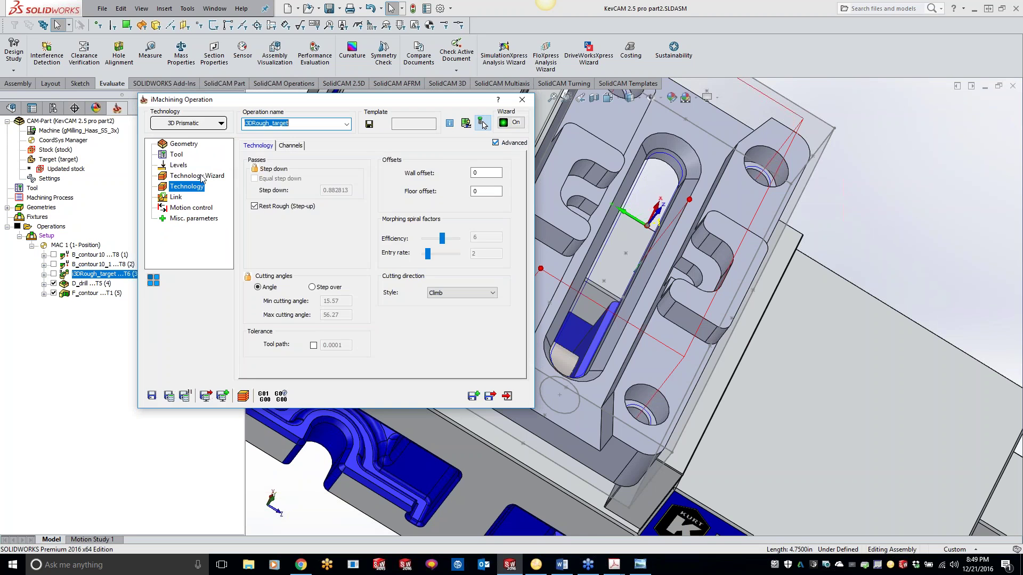
click(201, 175)
click(327, 145)
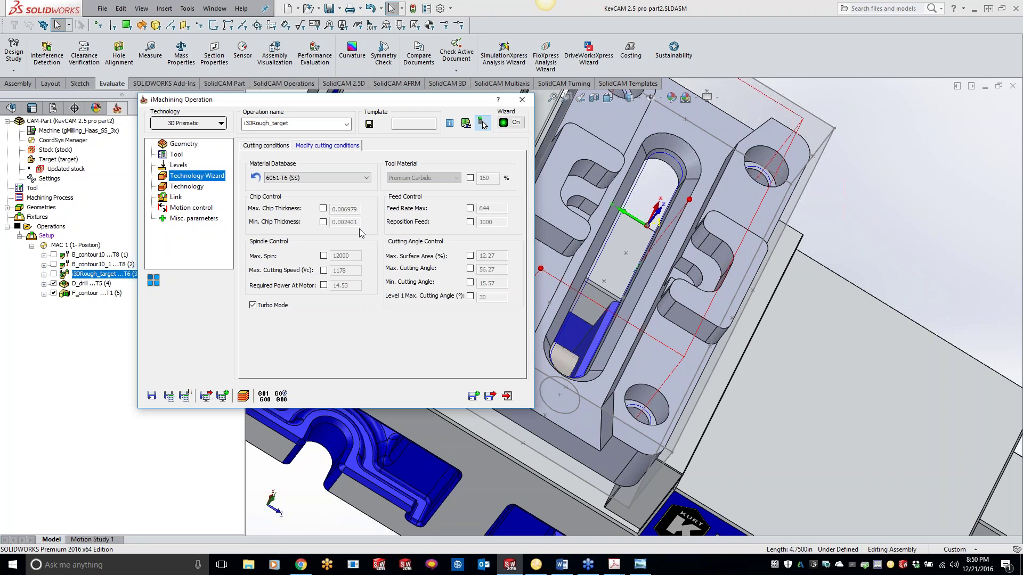
click(322, 209)
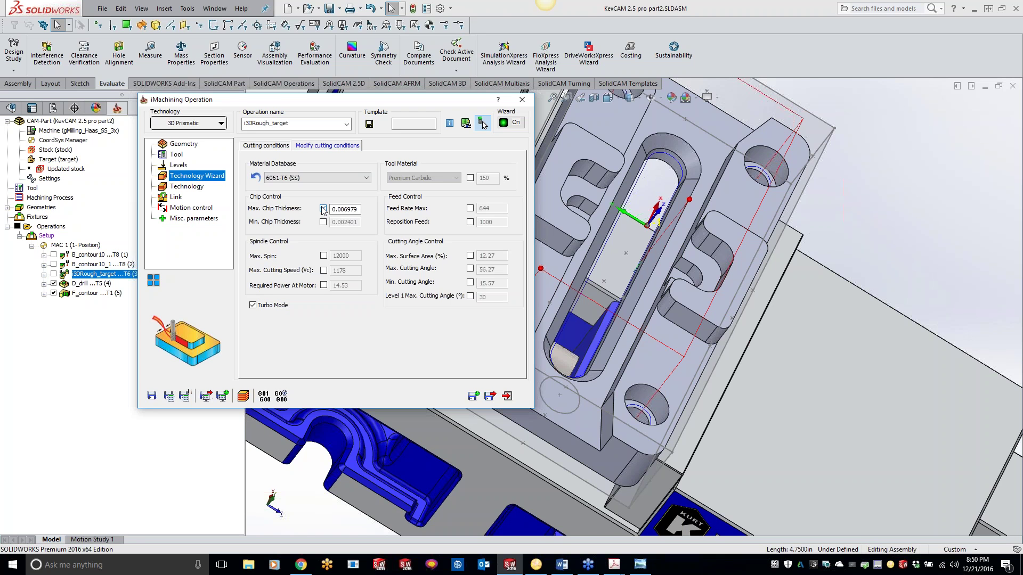
click(323, 209)
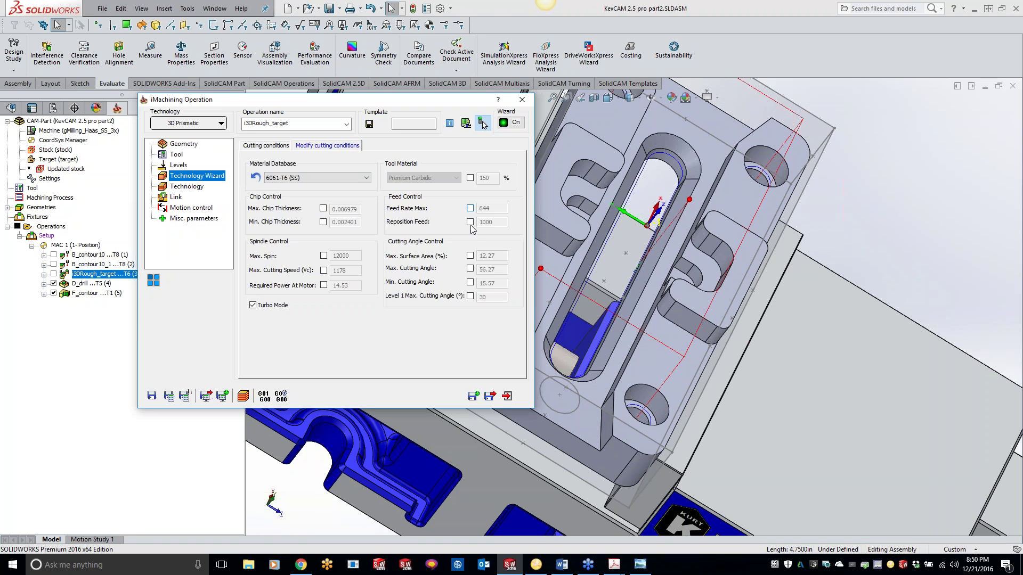
click(288, 145)
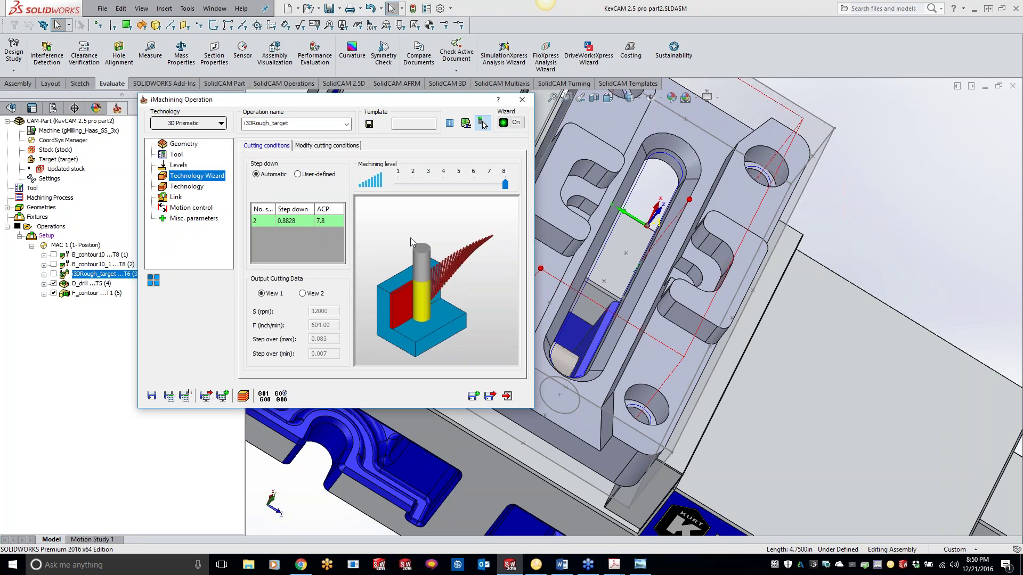
click(339, 147)
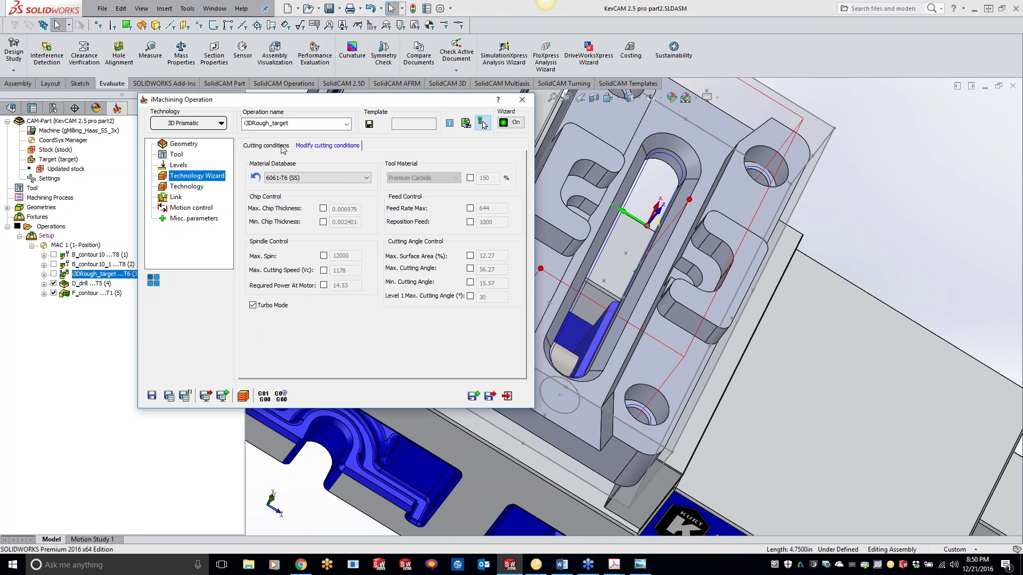
click(522, 99)
Check the Advanced cutting condition option in the part's iMachining settings and close them.
double_click(52, 177)
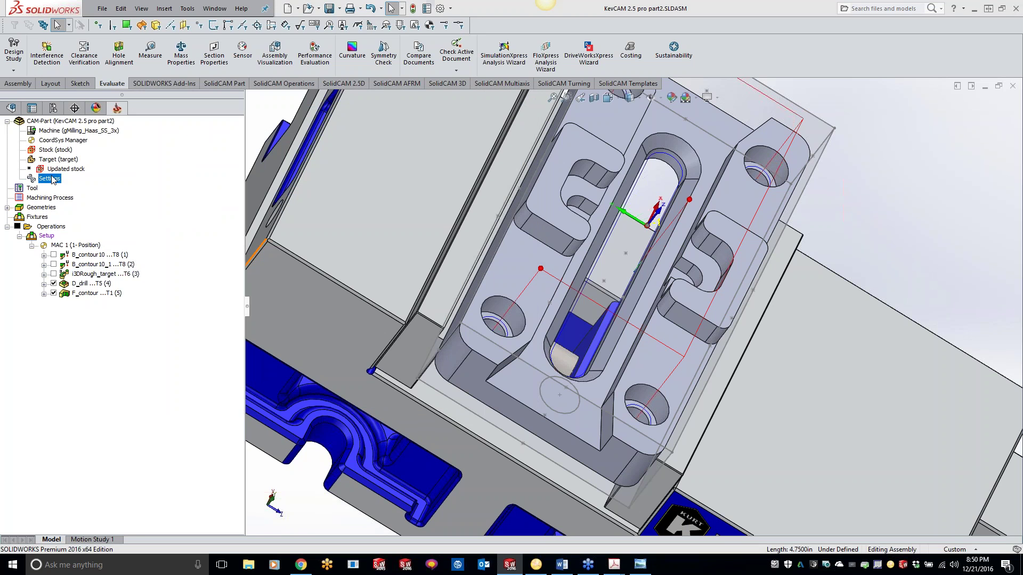
click(398, 254)
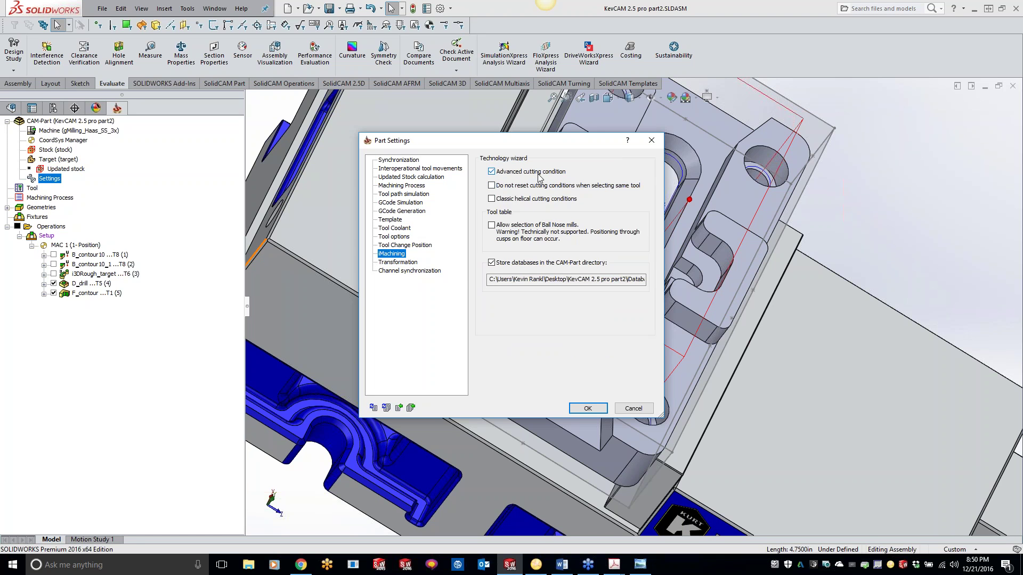
click(651, 140)
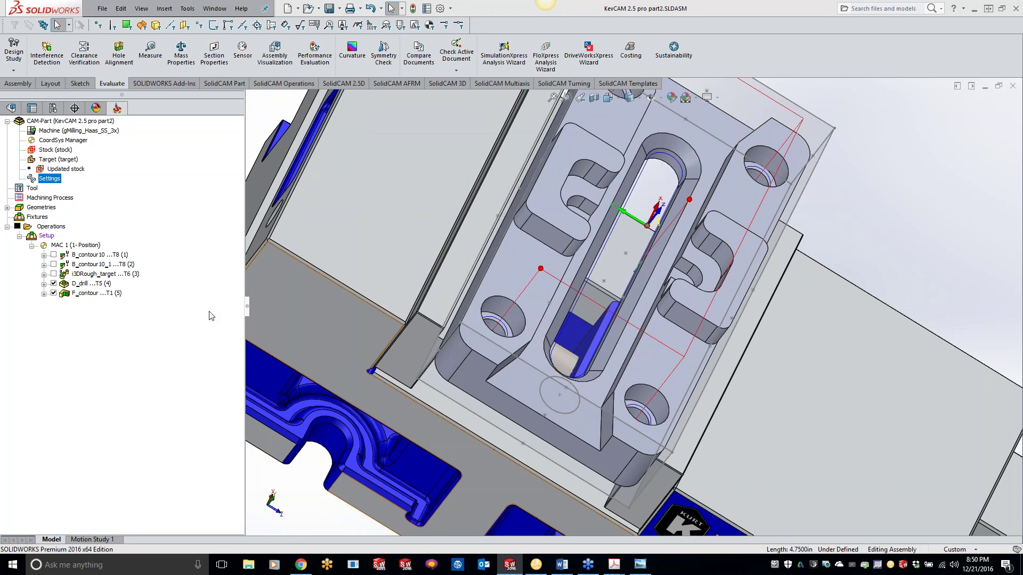
Switch the 3D roughing operation's step down to user-defined, try 5 steps, and set the number of steps to 1.
double_click(94, 273)
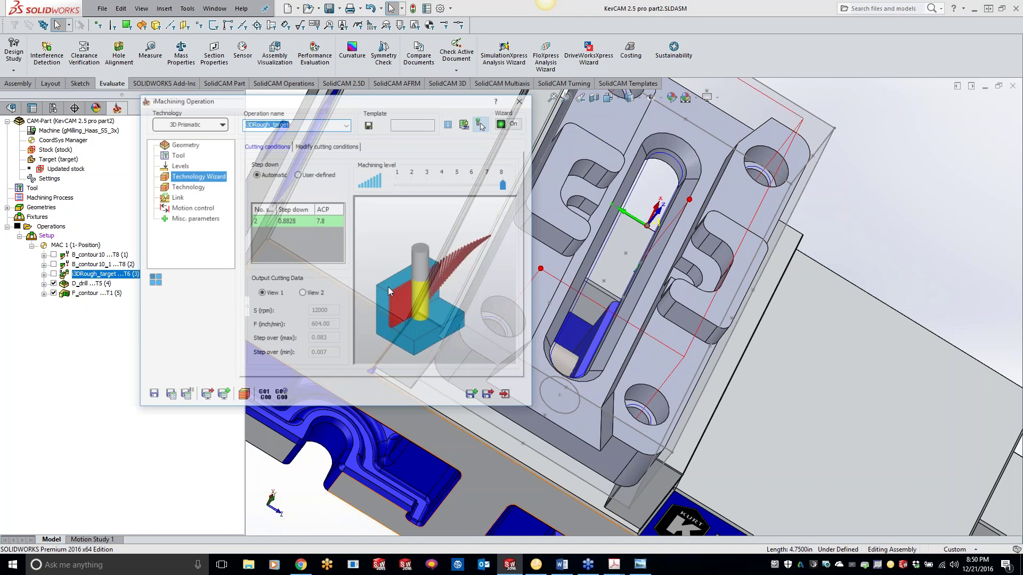
click(297, 175)
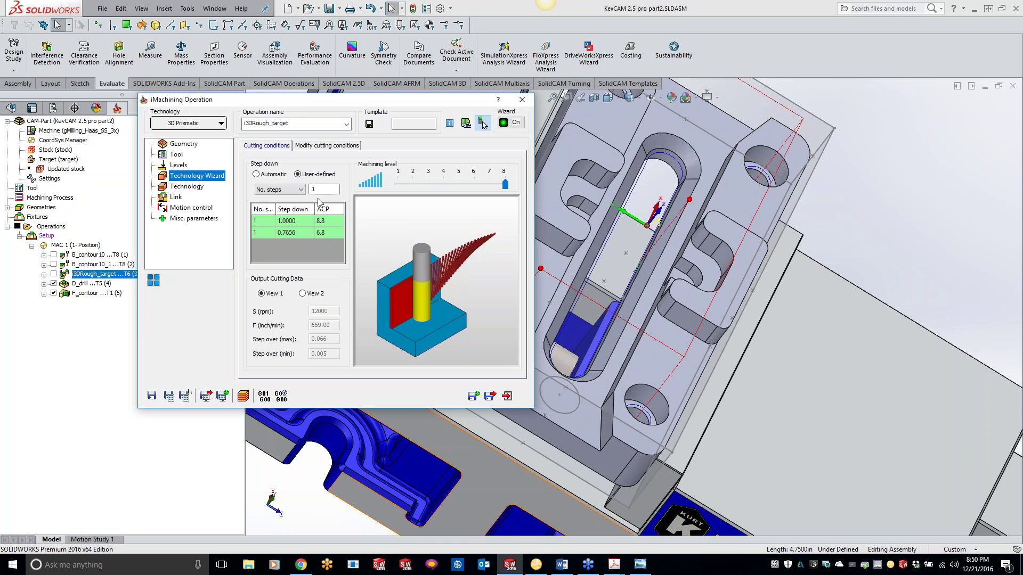
text(5)
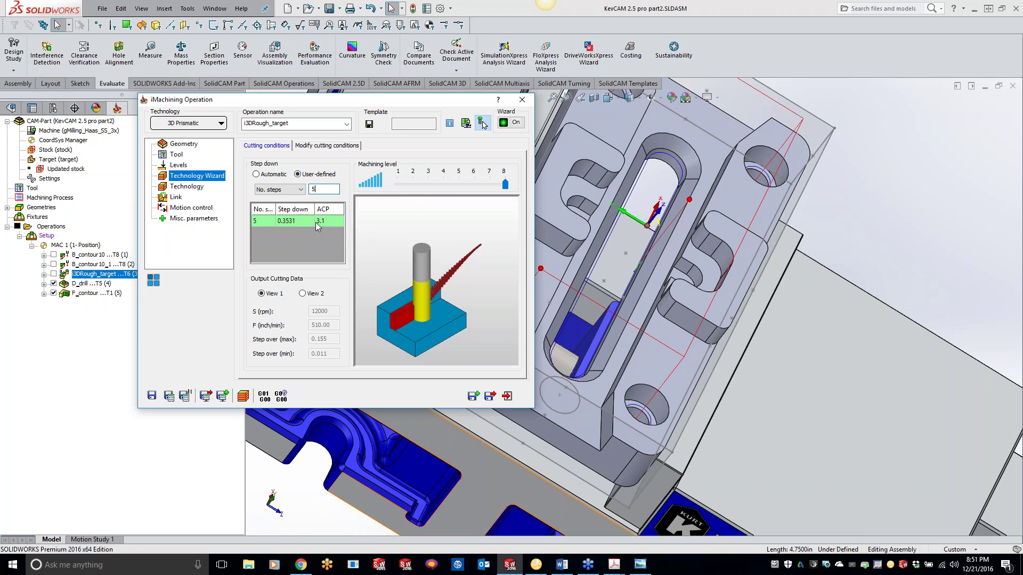
double_click(320, 190)
text(1)
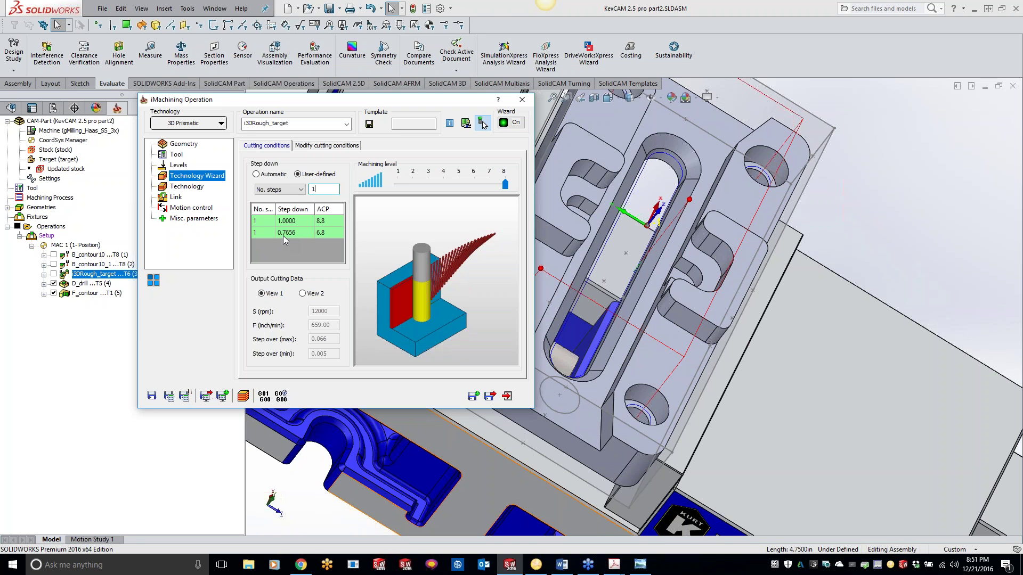
Return the 3D roughing operation's step down to Automatic and run its toolpath in the SolidVerify simulation.
click(260, 176)
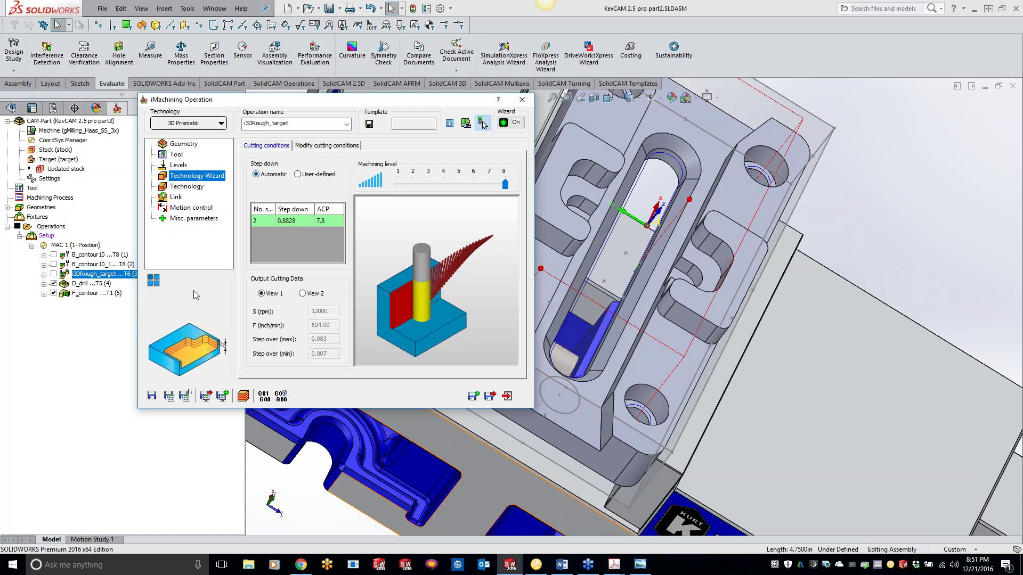
click(54, 274)
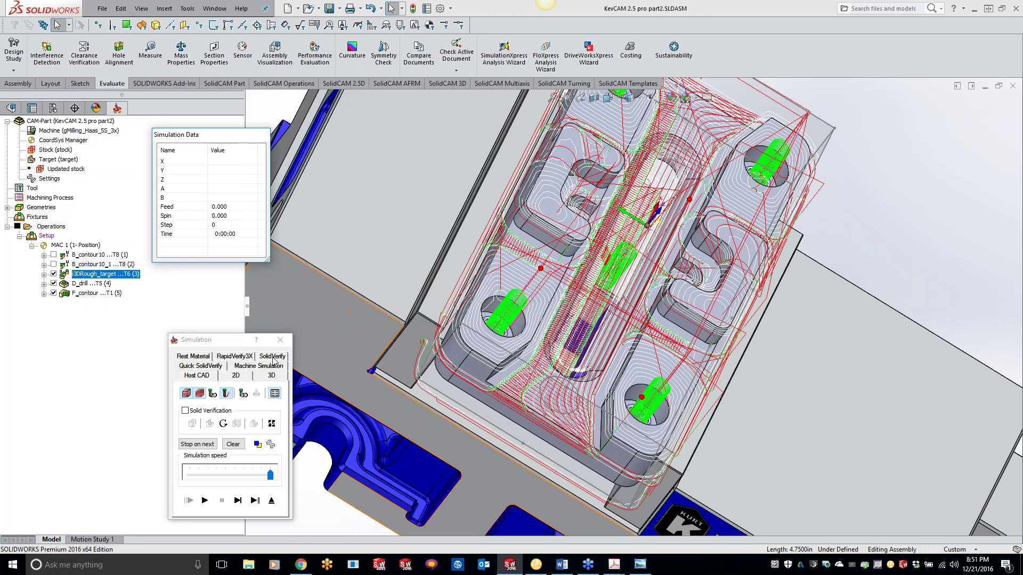
click(272, 356)
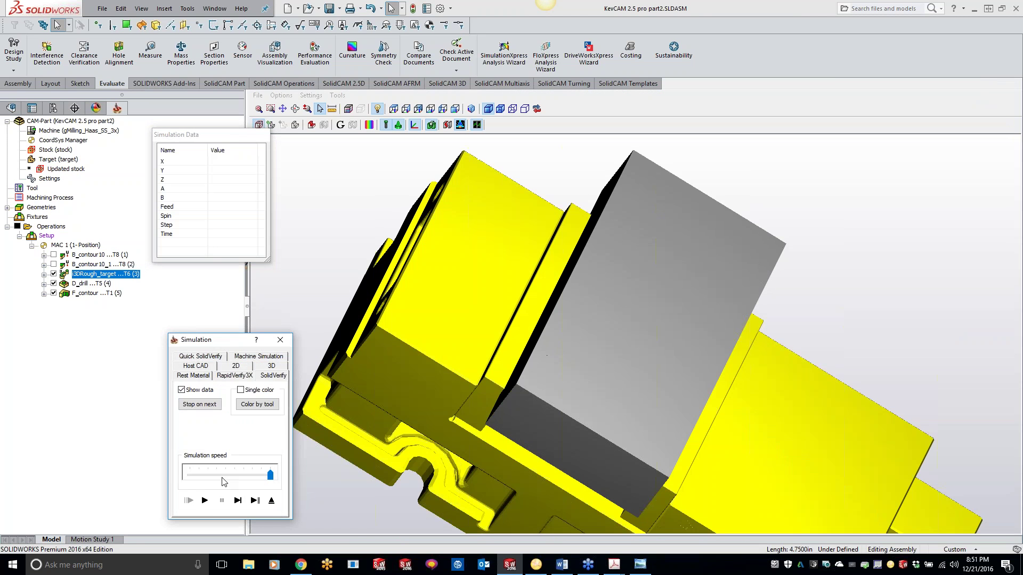
click(205, 500)
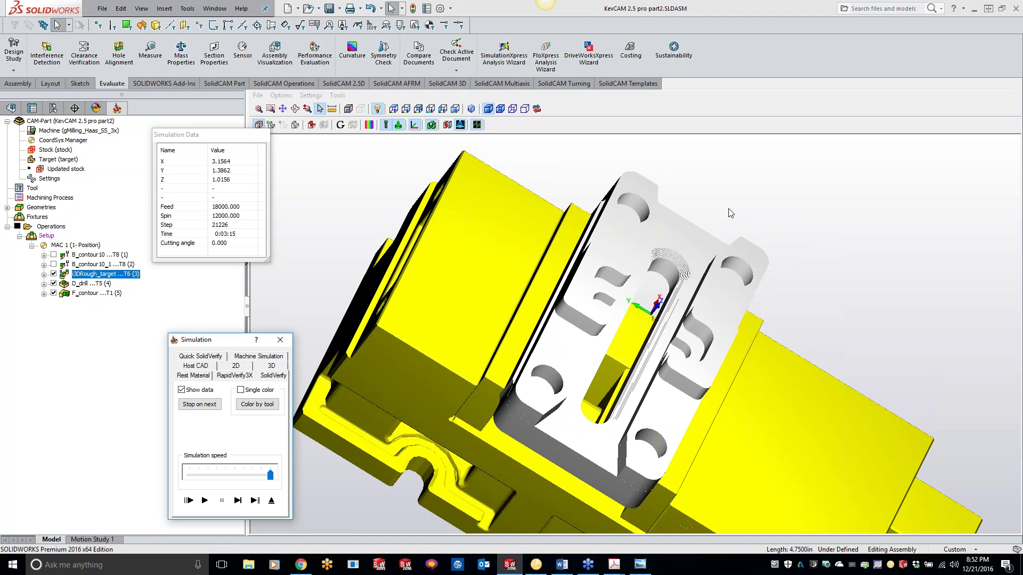
Inspect the stepped cuts around the central slot on the simulated 3D-roughed part up close.
scroll(704, 214, up, 5)
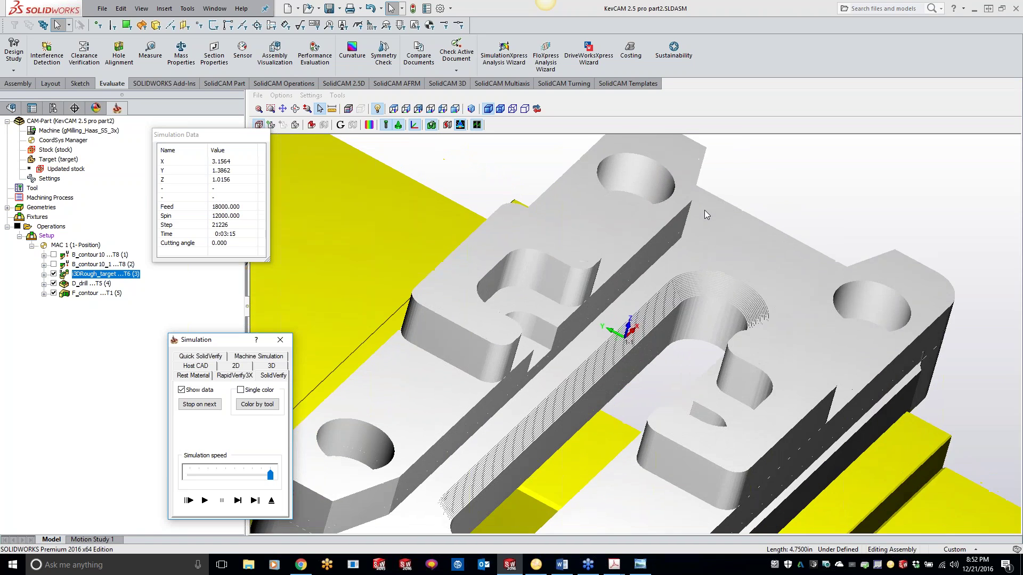
scroll(704, 211, up, 8)
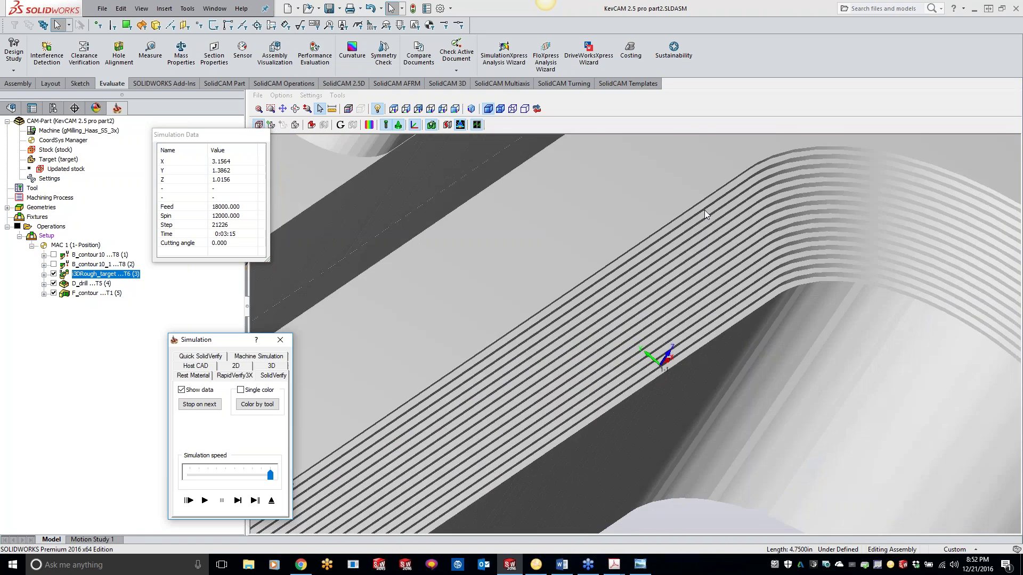
middle_drag(704, 210, 749, 216)
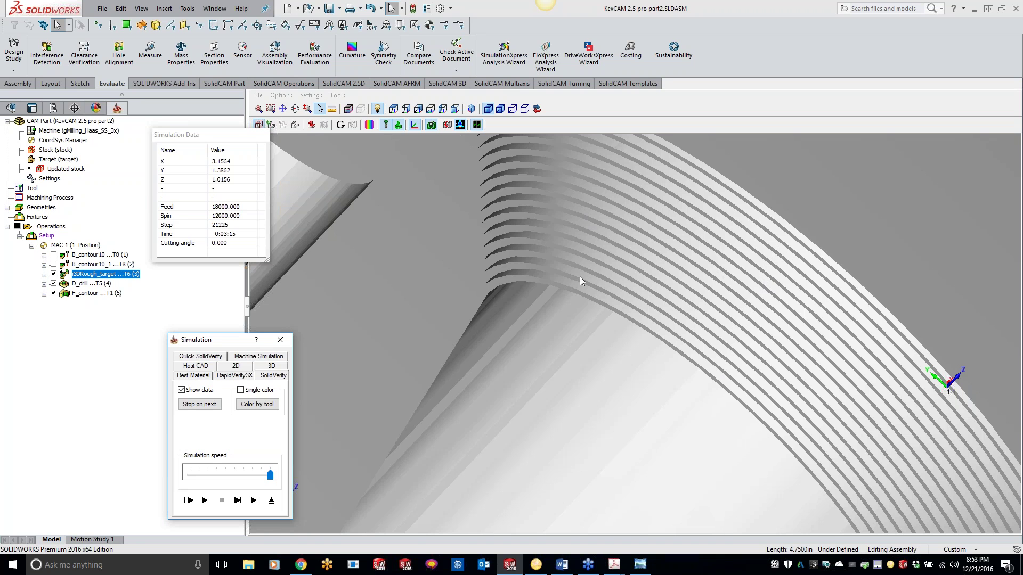
scroll(709, 305, down, 8)
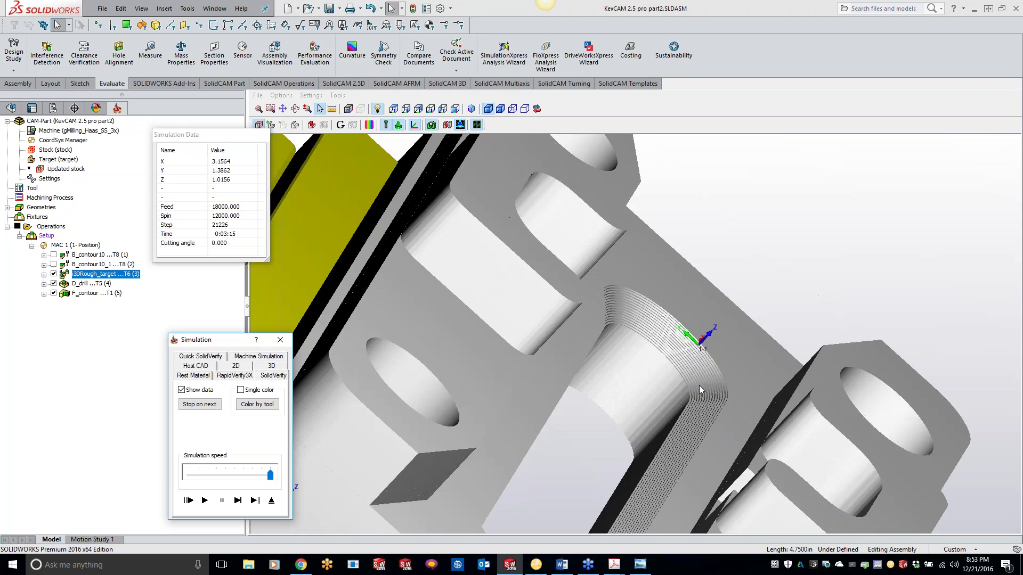
scroll(691, 405, down, 5)
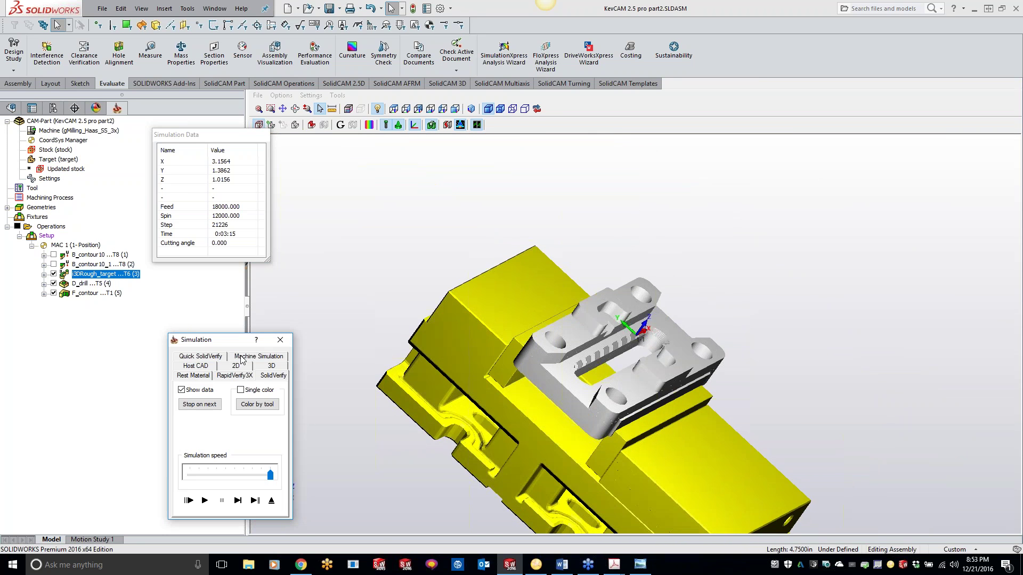
Run the 3D roughing in Machine Simulation at a reduced speed, check the workpiece against the table, and close the simulation.
click(251, 356)
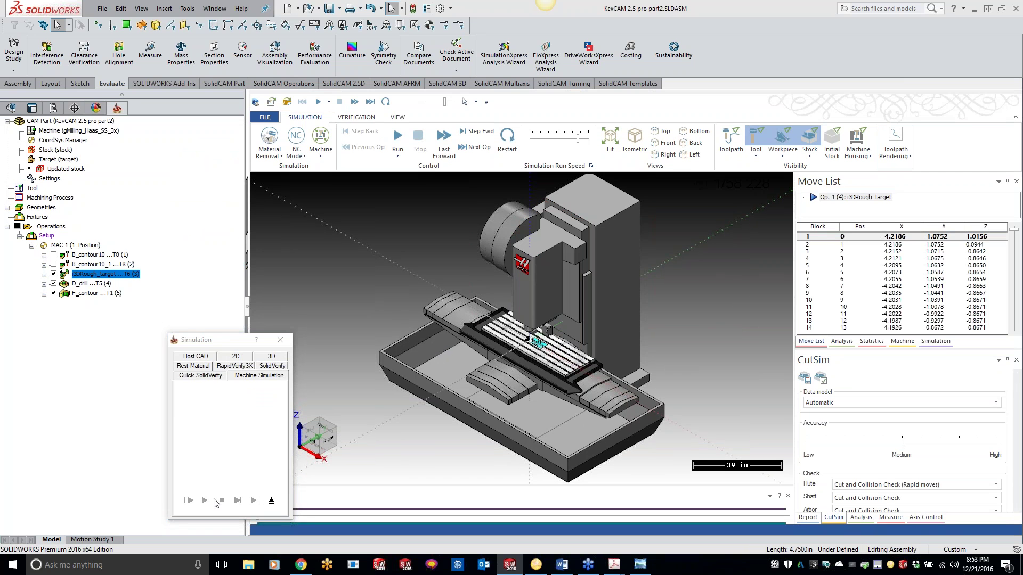
drag(445, 101, 424, 101)
click(398, 138)
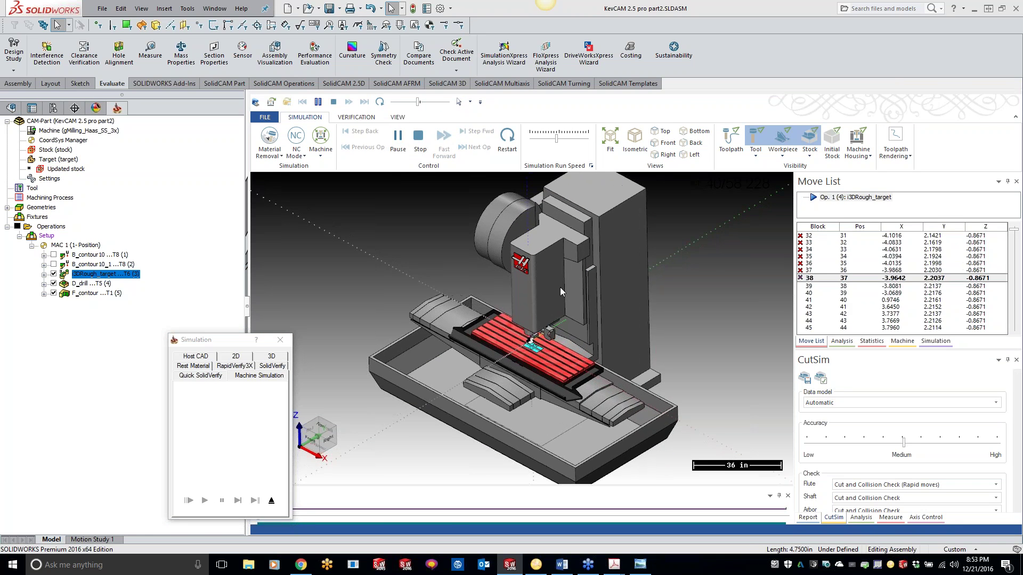
scroll(560, 286, up, 5)
scroll(560, 287, up, 1)
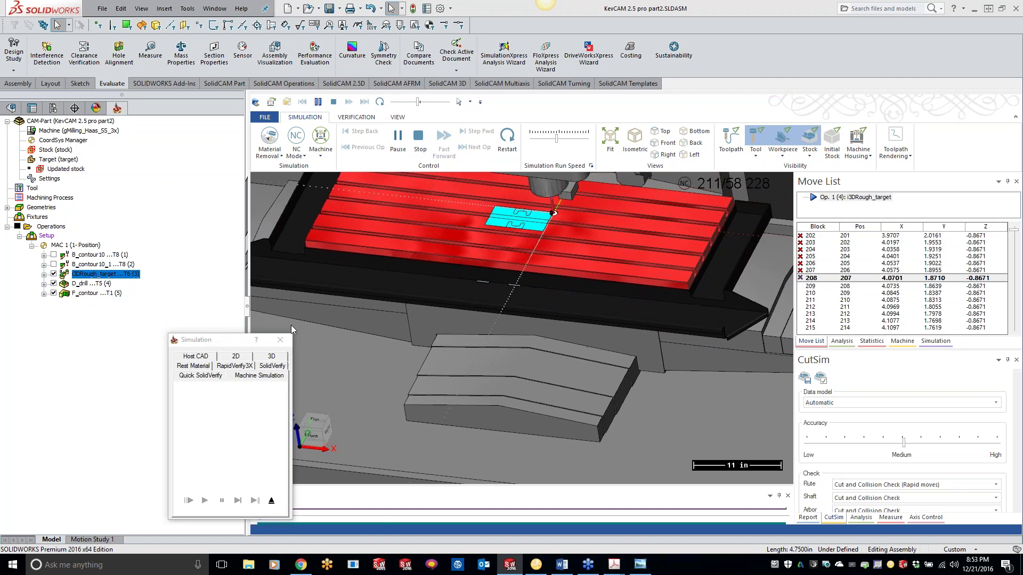
click(280, 340)
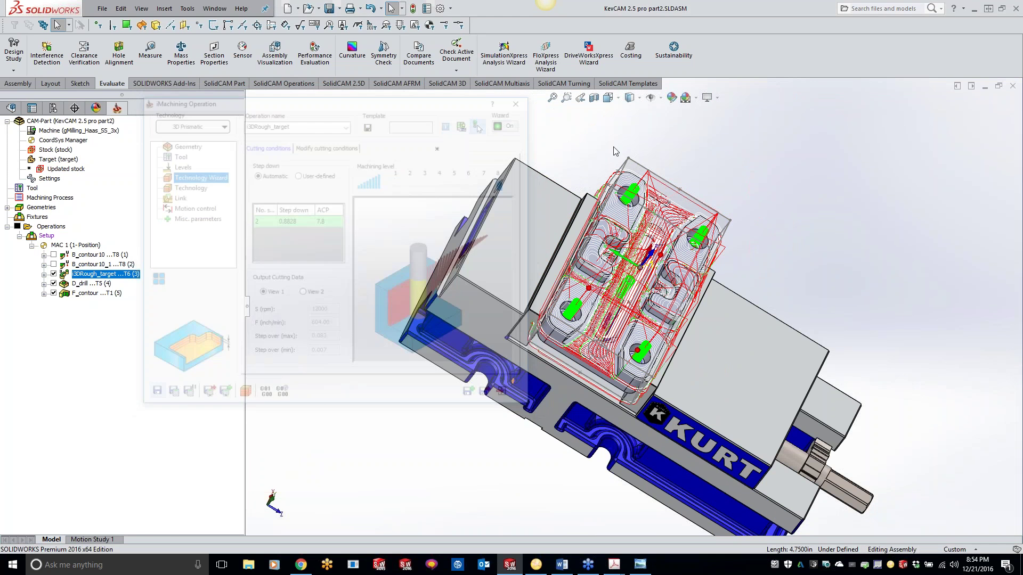
Measure the distance between the upper corner vertex of the stock and the bottom face of the vise base.
click(628, 158)
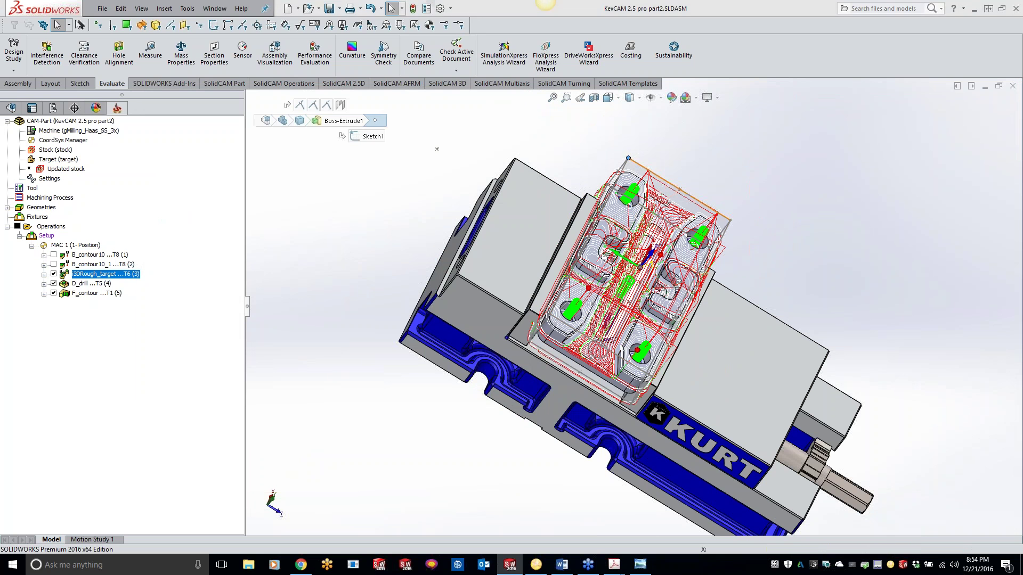
middle_drag(437, 149, 607, 155)
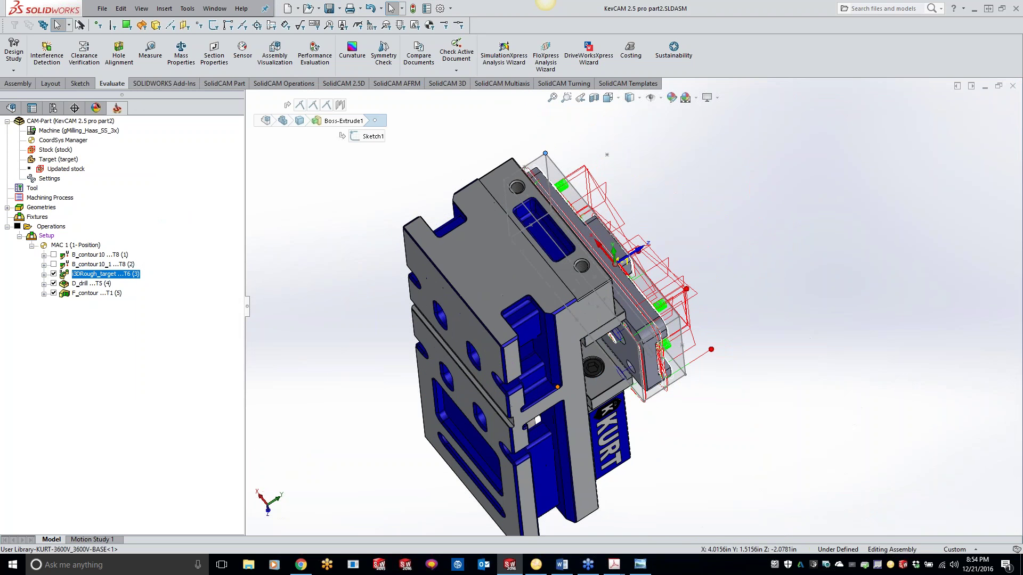
click(467, 318)
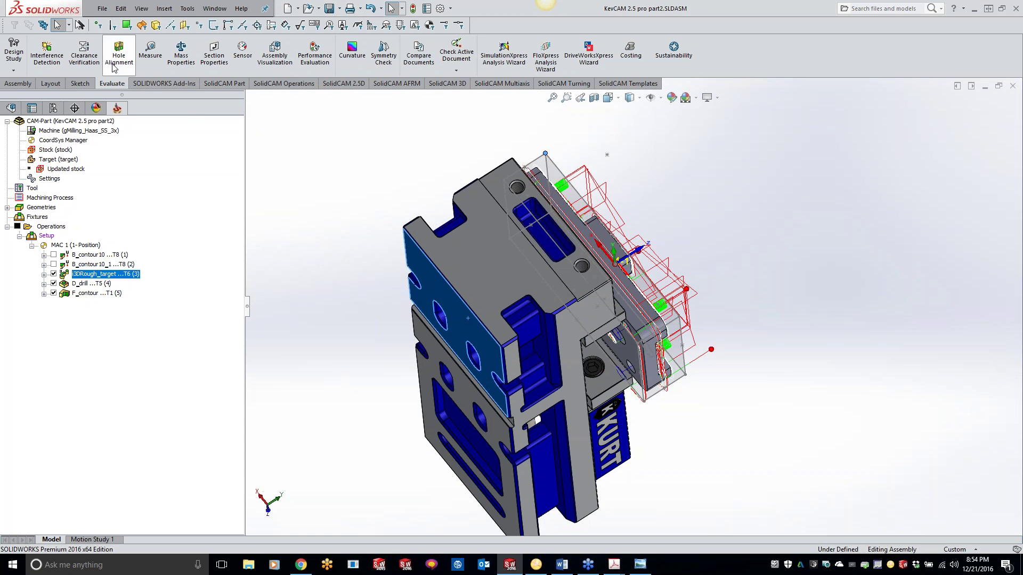
click(149, 52)
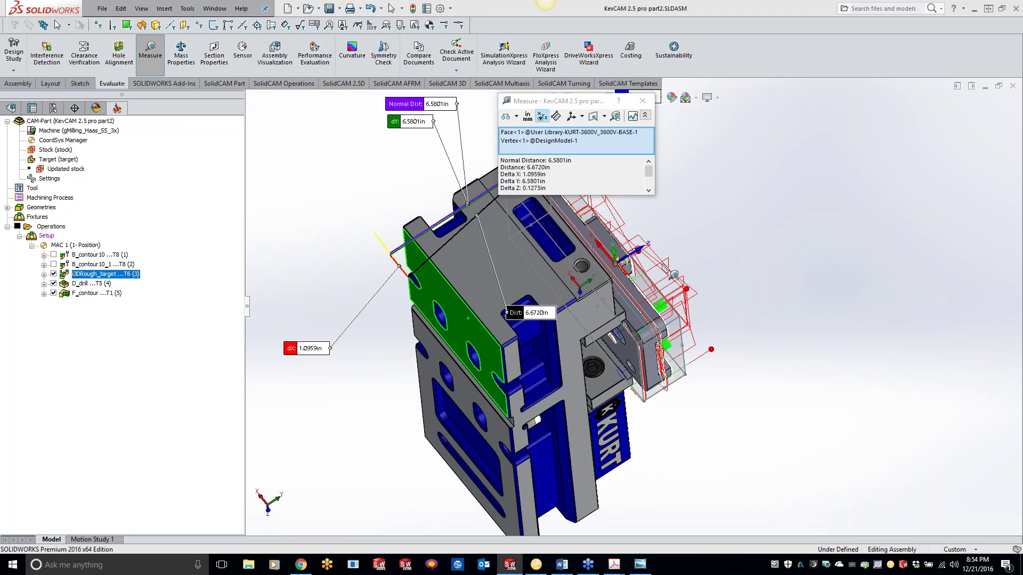
click(642, 101)
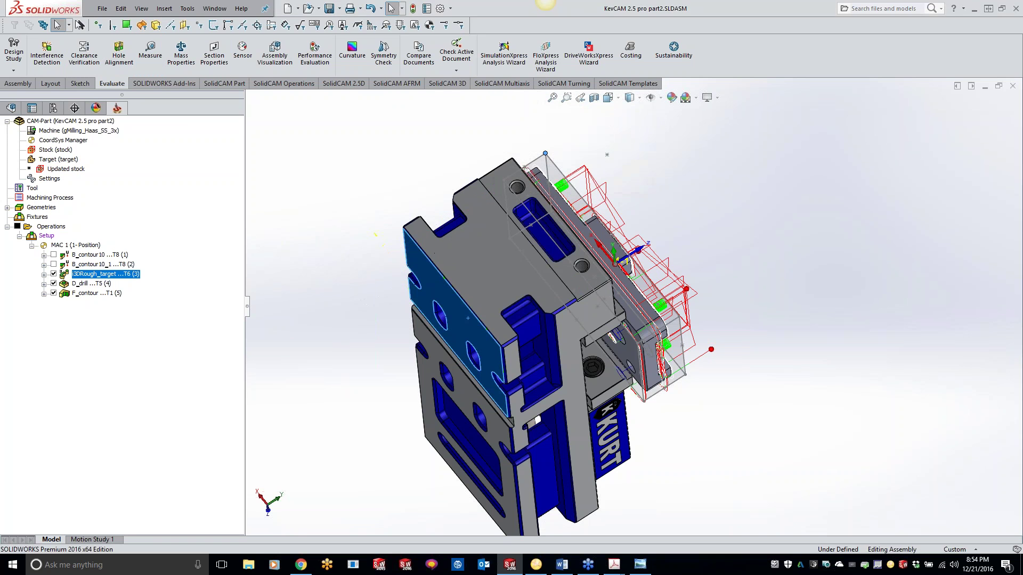
Set the Z offset of the table in the machine setup to 6.58.
double_click(47, 236)
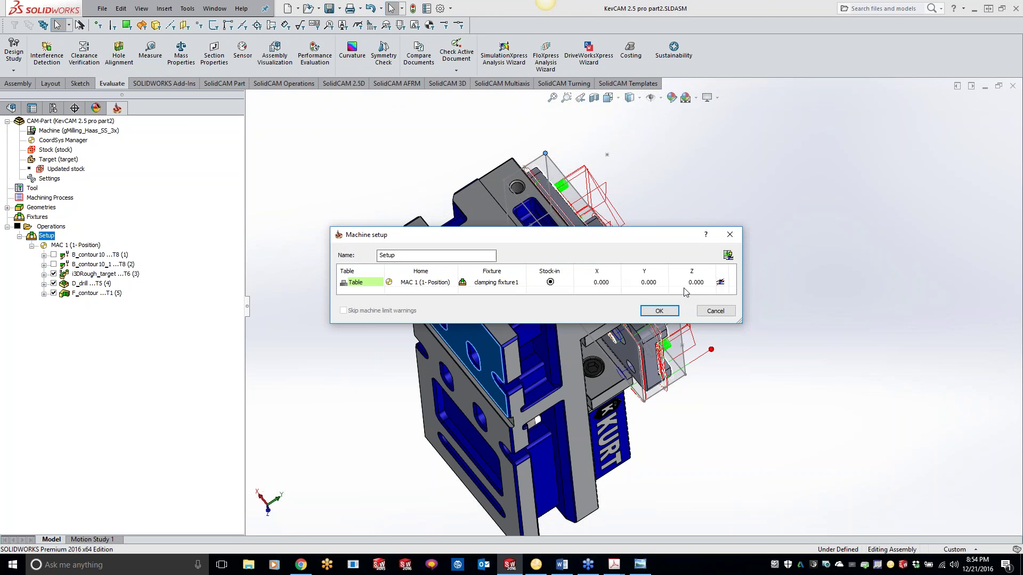
click(701, 287)
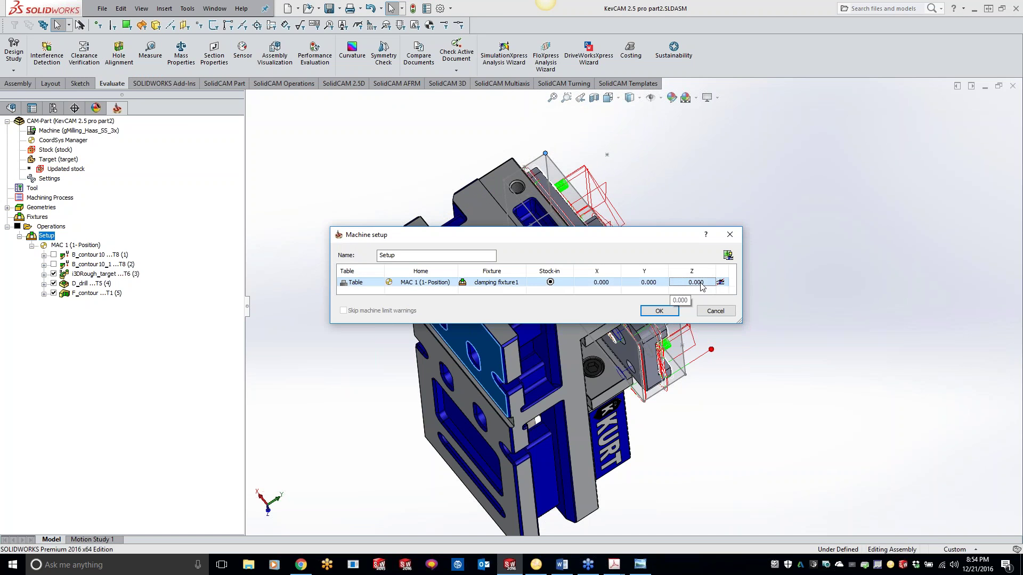
click(701, 287)
text(6.58)
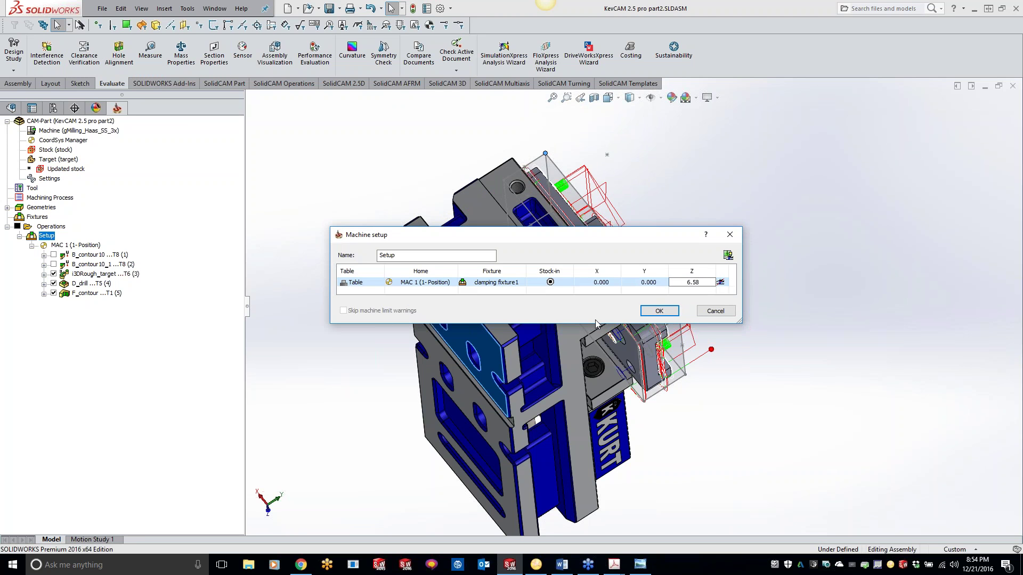
click(651, 314)
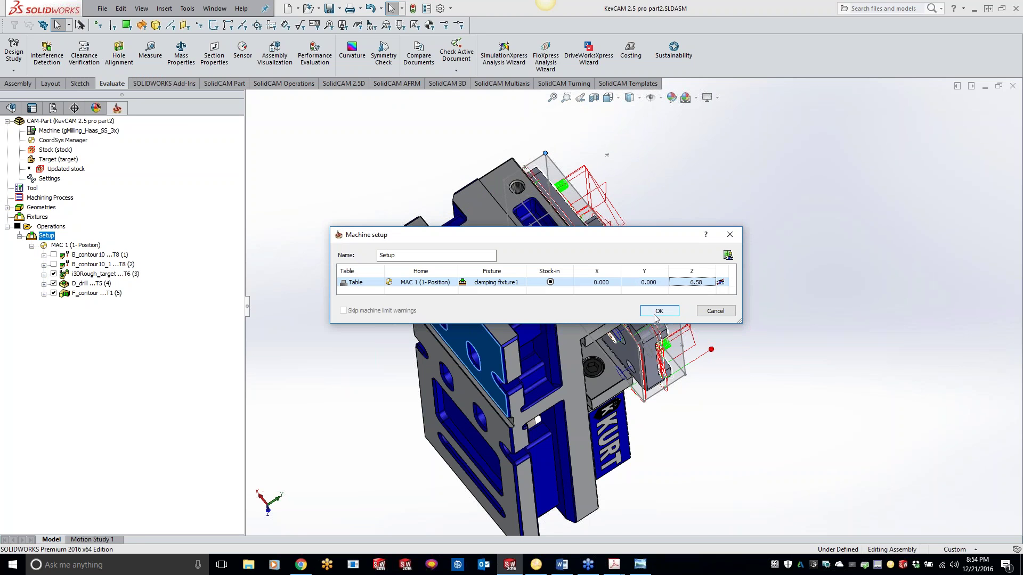
click(651, 313)
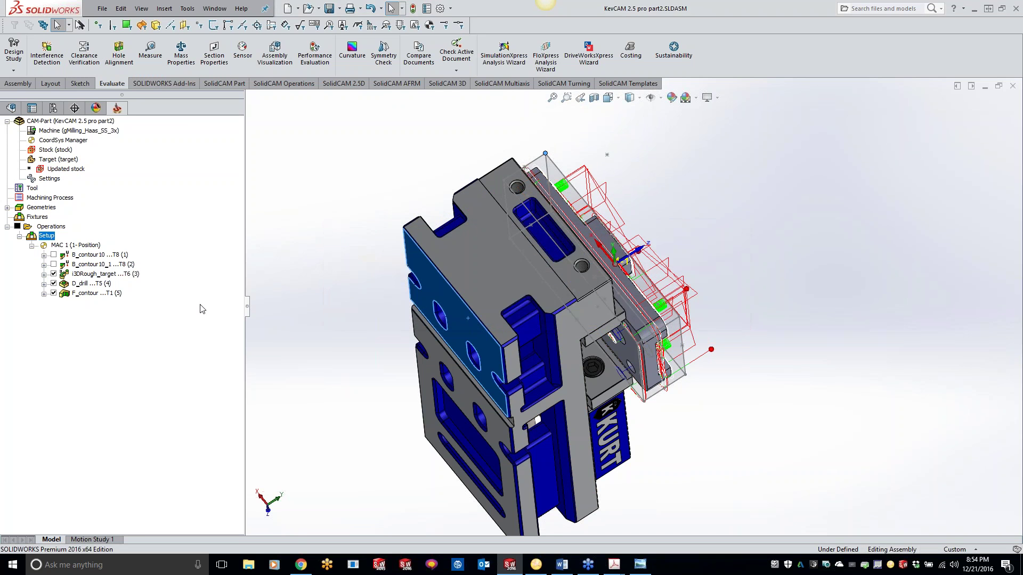
Simulate all operations in Machine Simulation with the machine housing shown, adjust the run speed, and exit the simulation.
right_click(57, 226)
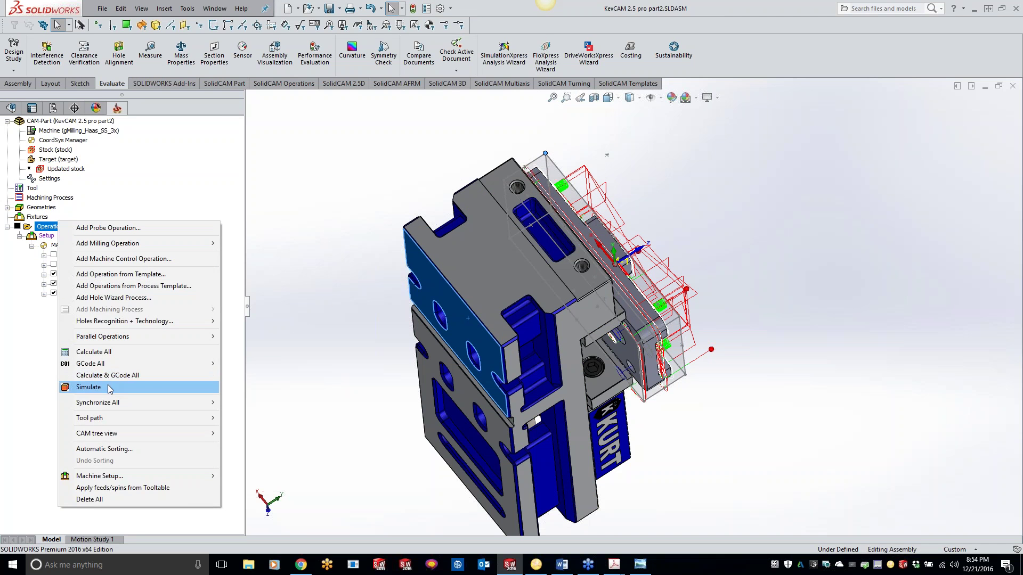
click(85, 388)
click(275, 361)
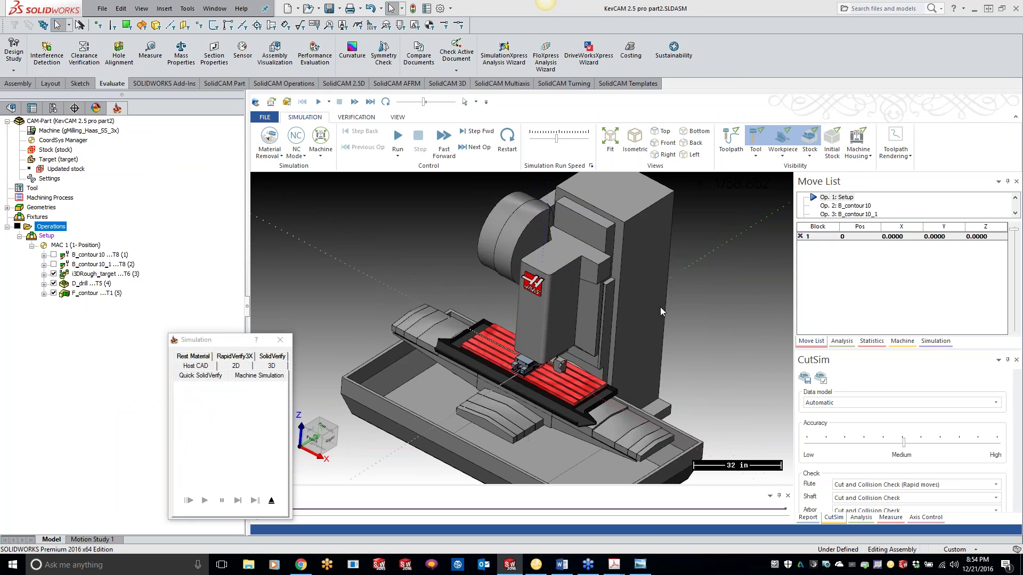
click(852, 140)
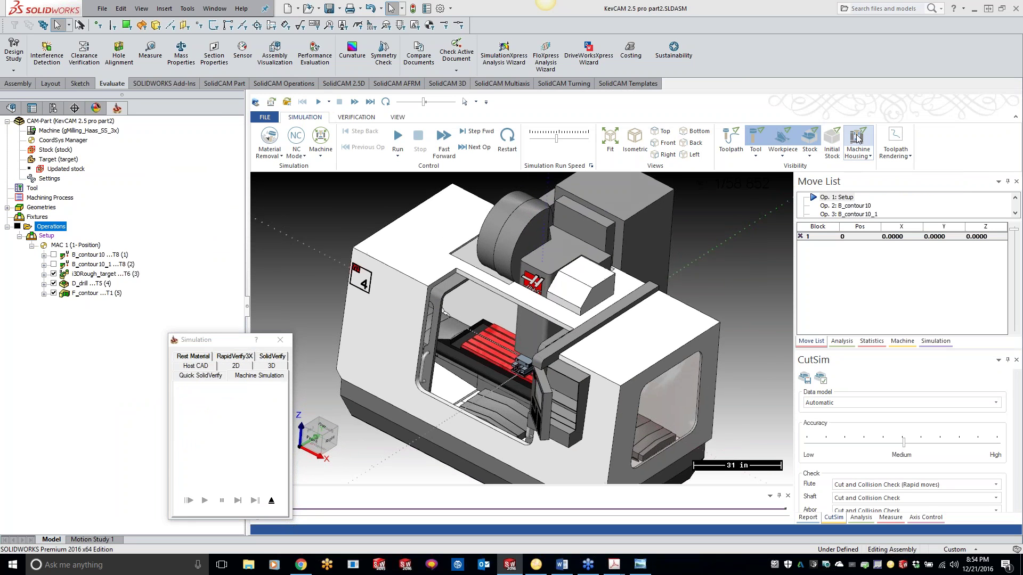
click(399, 138)
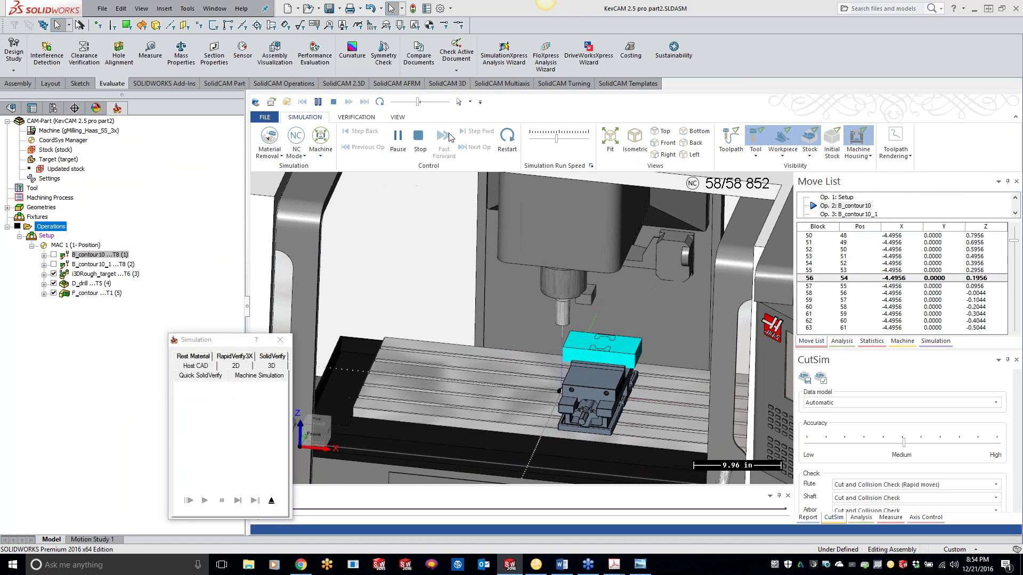
drag(418, 102, 425, 102)
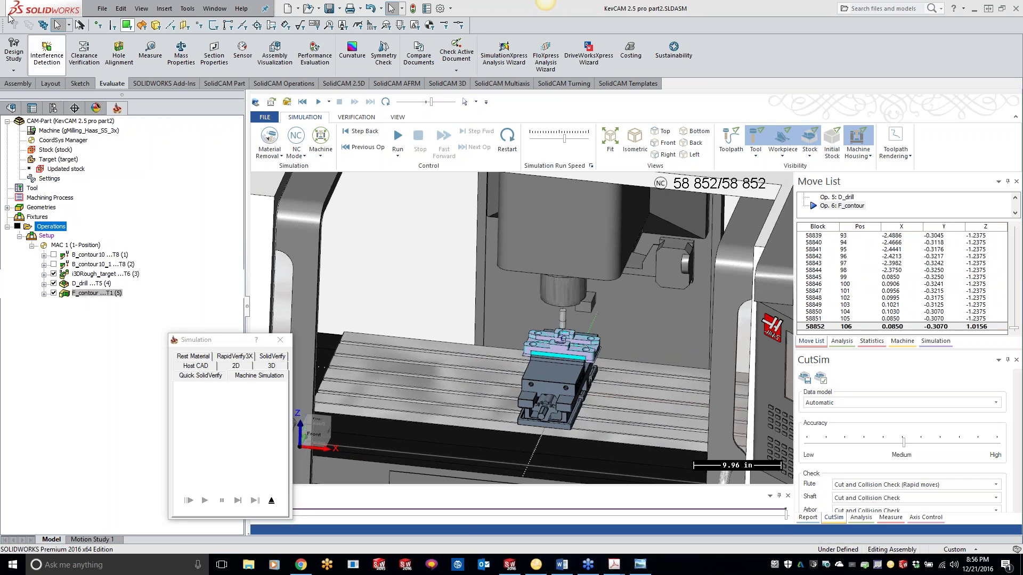
click(273, 500)
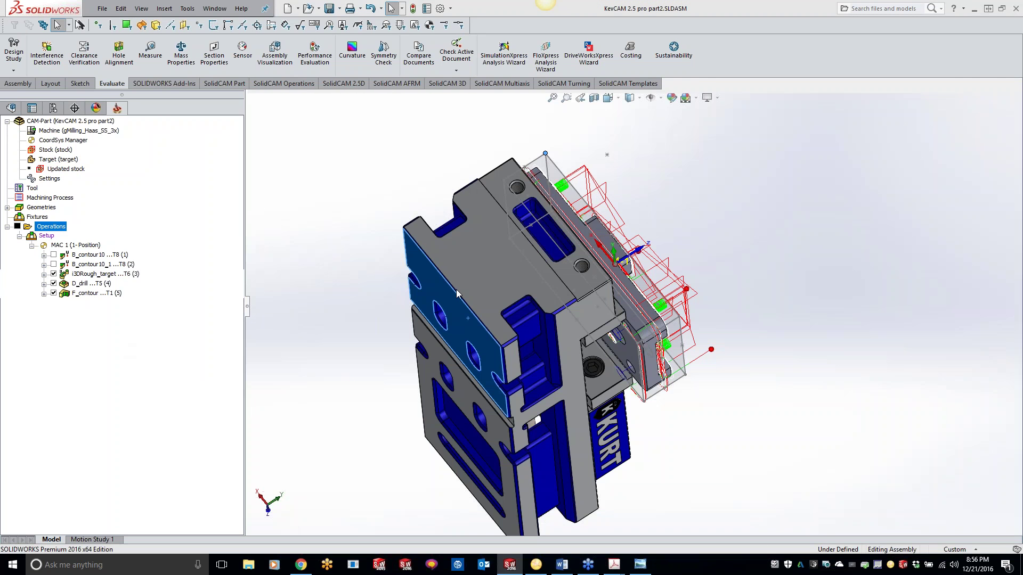
Add an HSS milling operation after the slot chamfering operation, using the Morph between two boundary curves technology.
middle_drag(564, 378, 500, 341)
scroll(713, 140, down, 1)
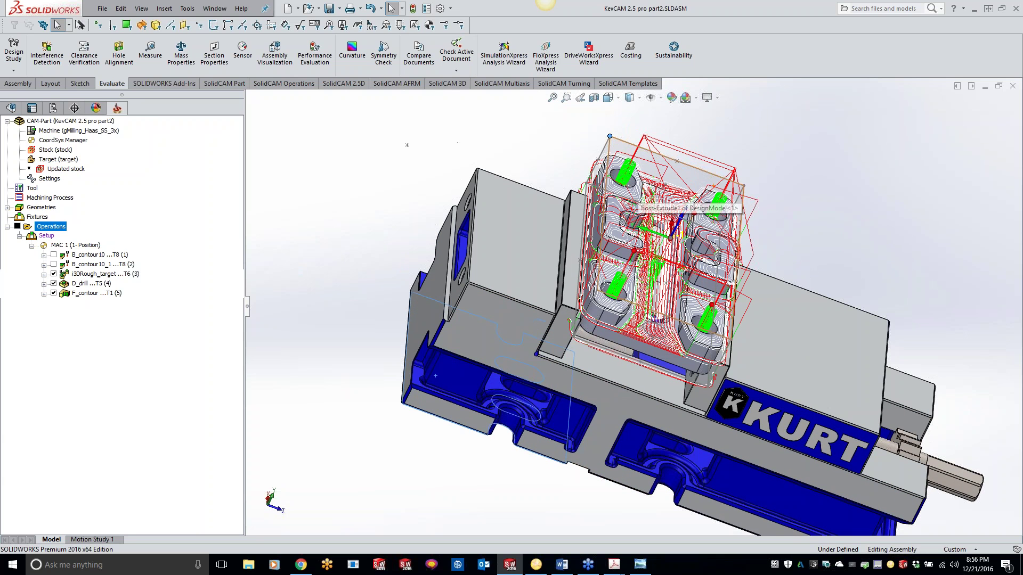
right_click(92, 294)
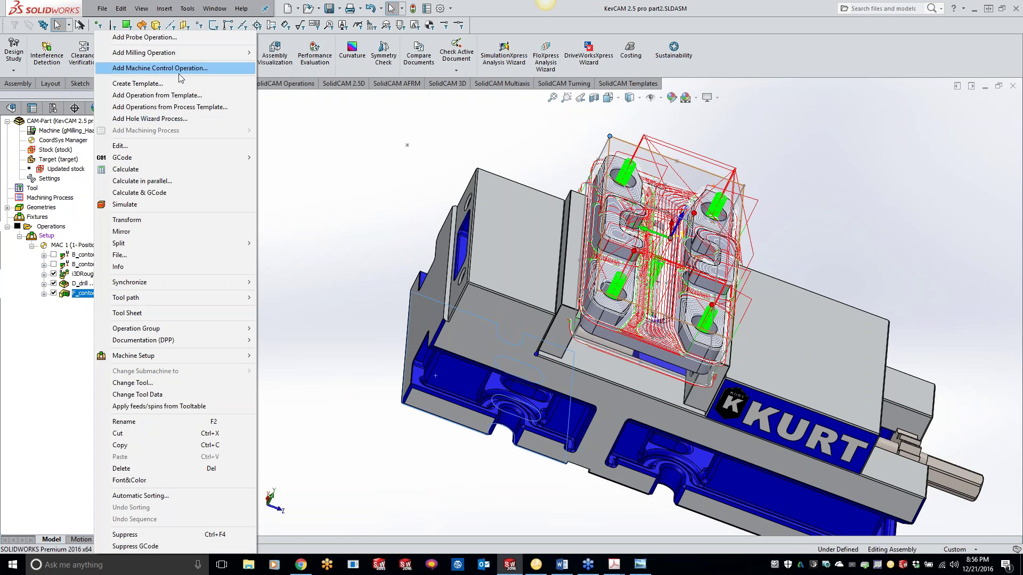
mouse_move(205, 55)
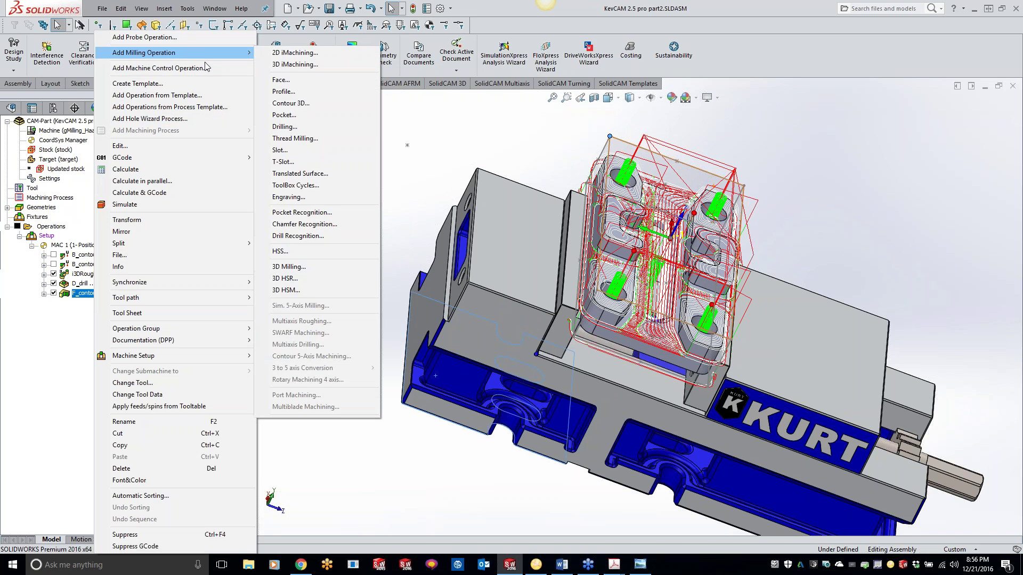
click(334, 254)
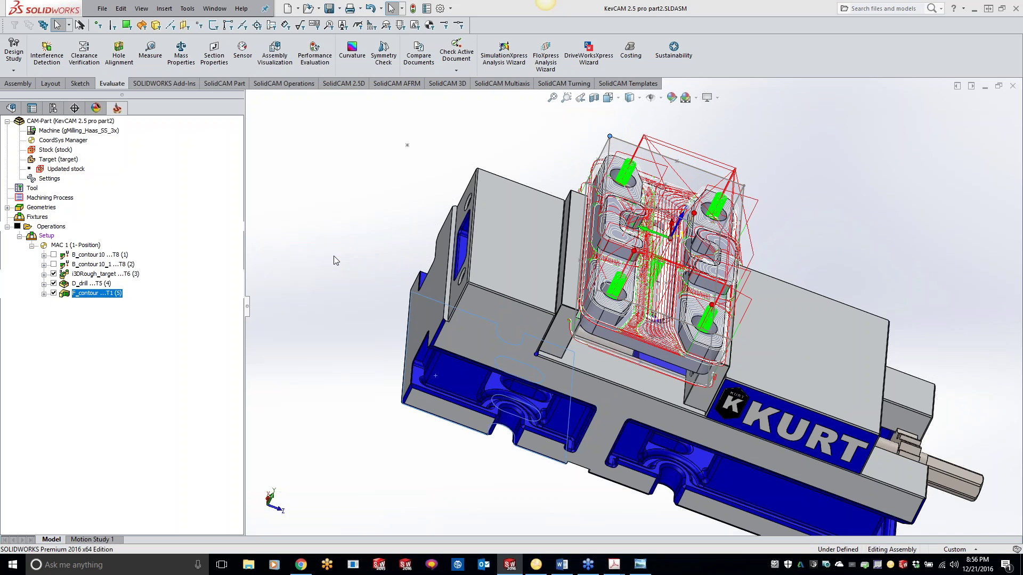
click(358, 156)
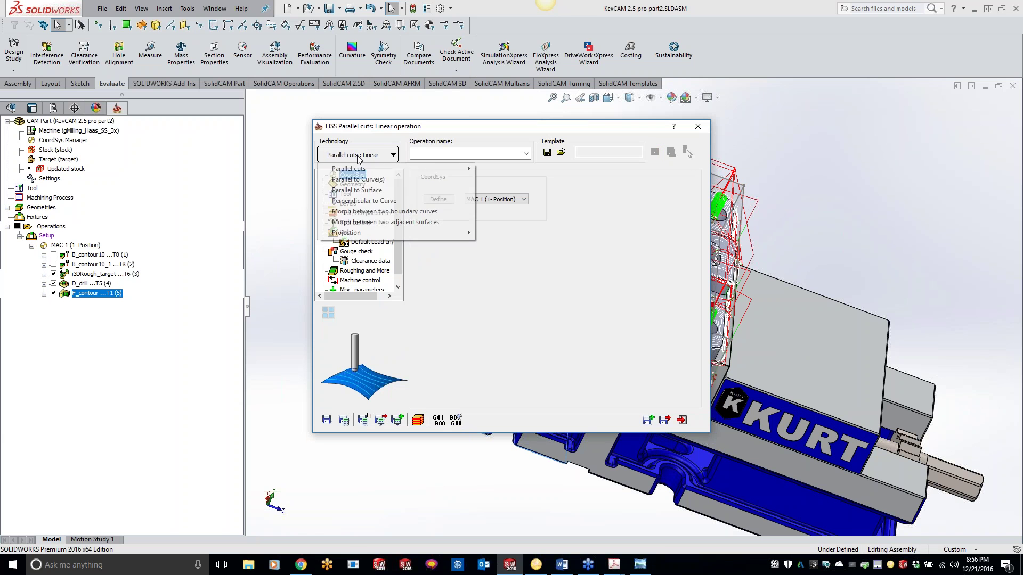
click(367, 212)
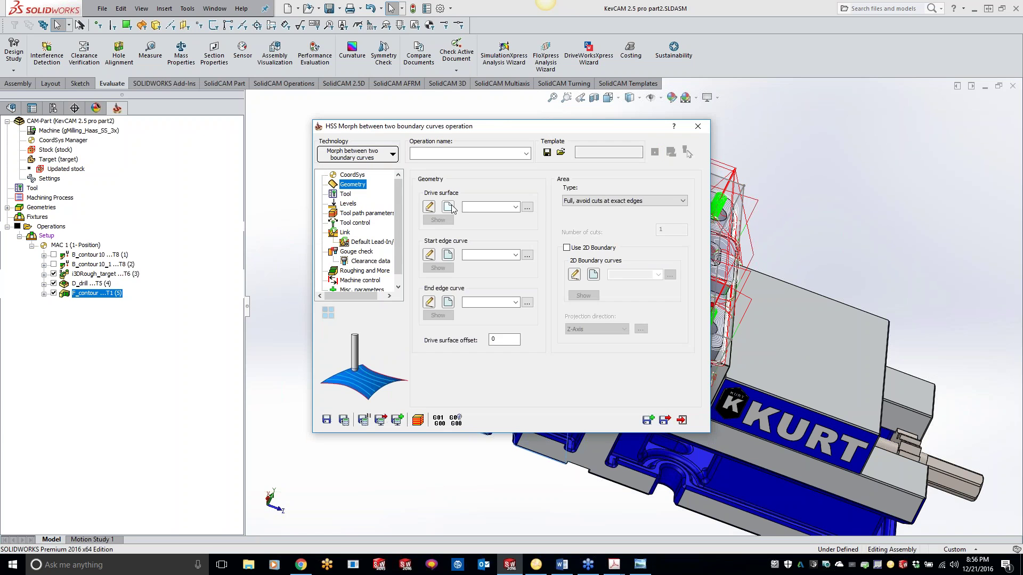
Close the HSS Morph between two boundary curves operation without saving it.
drag(612, 128, 344, 131)
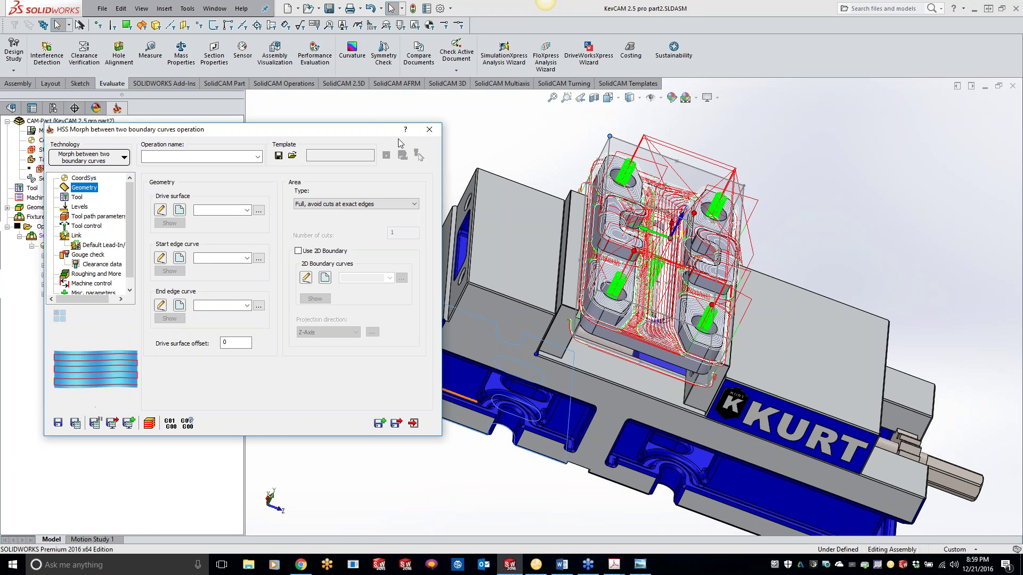
click(429, 130)
Open a new 3D HSM operation, review its available machining technologies, and close it without saving.
right_click(84, 293)
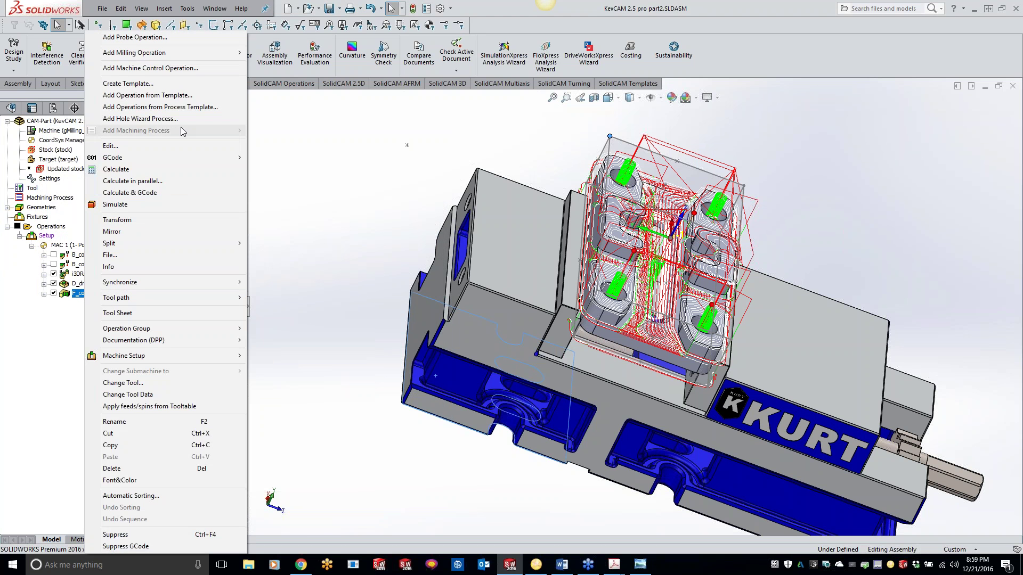
mouse_move(174, 53)
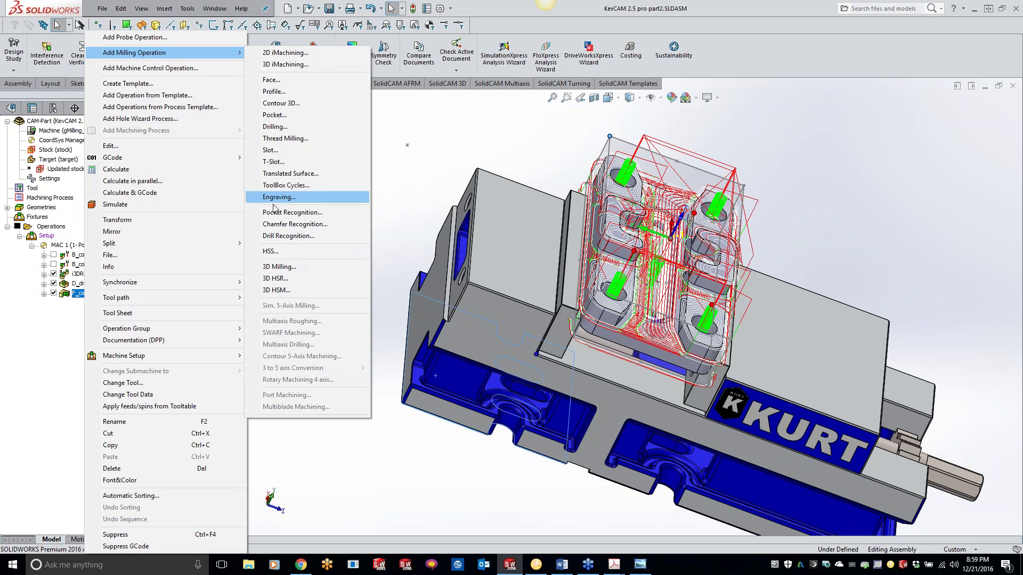
click(282, 289)
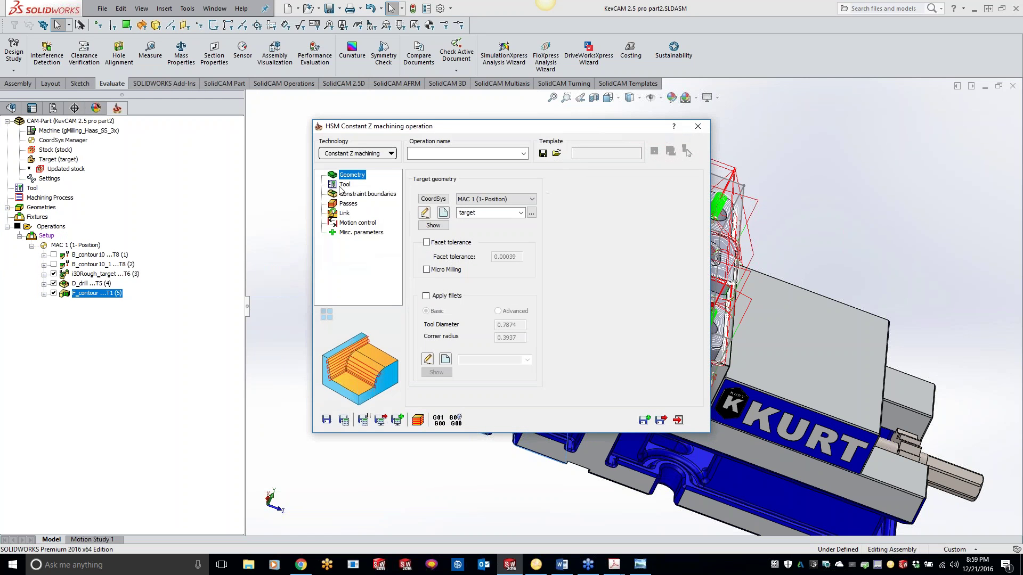
click(356, 154)
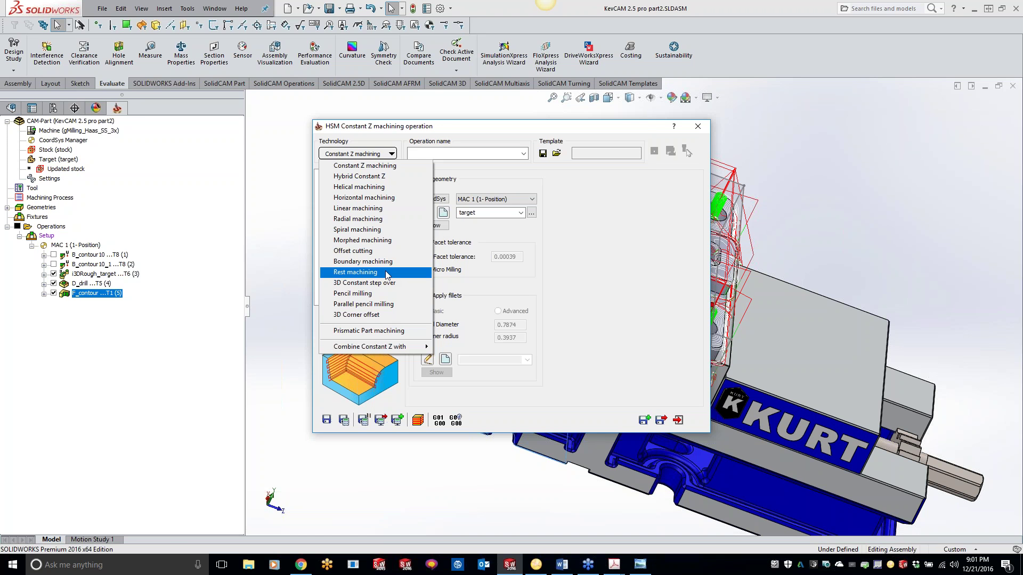
click(708, 133)
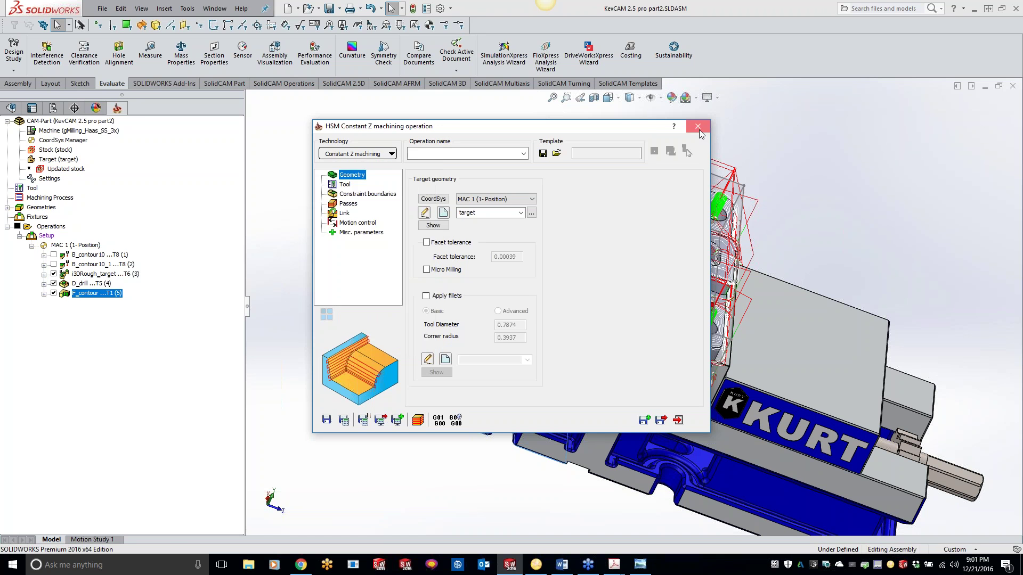
click(698, 127)
Review the technology settings of the 3D iMachining roughing operation and close it.
double_click(93, 273)
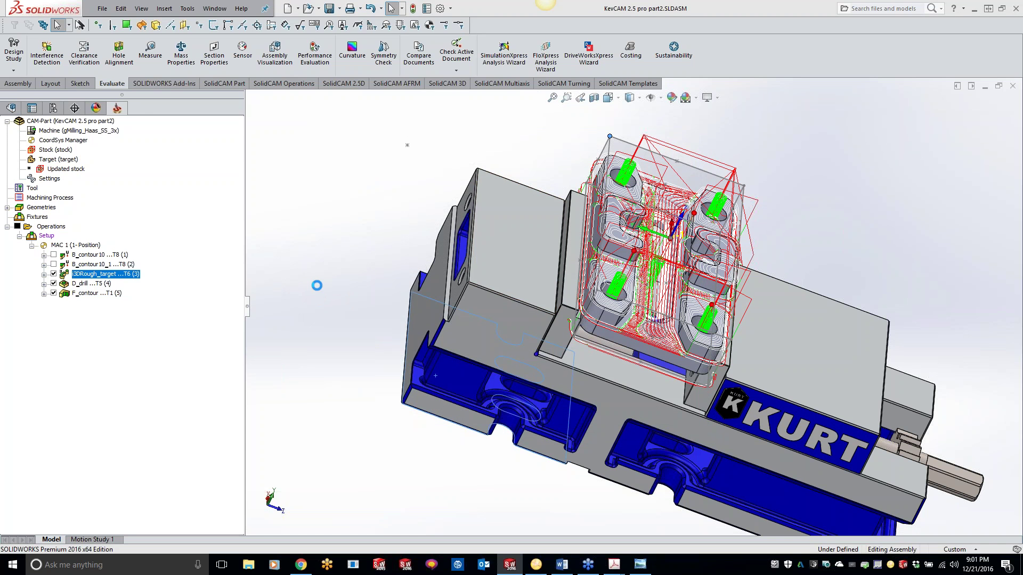
click(181, 187)
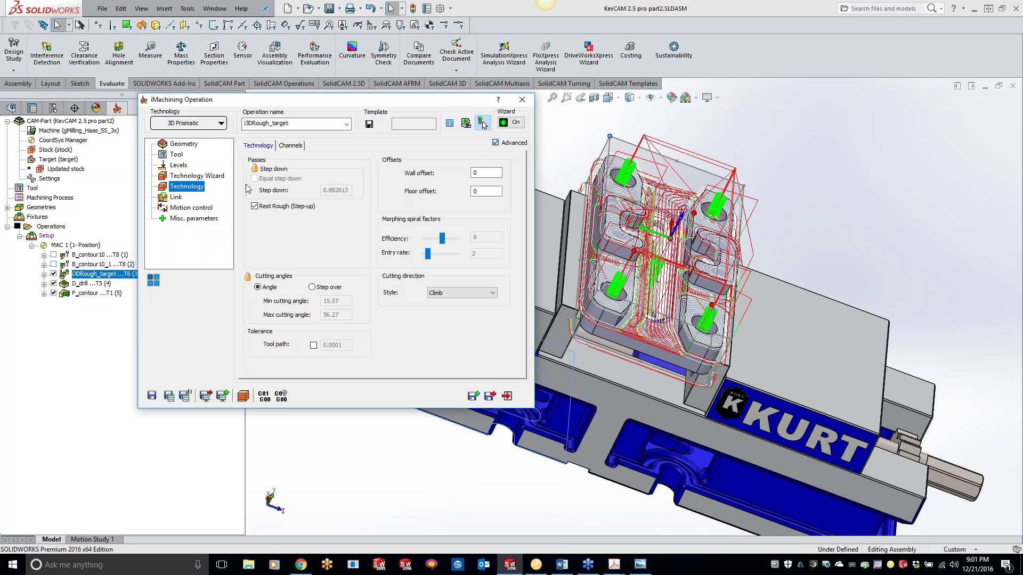
click(522, 100)
Try a new 2D iMachining operation with the iRough + iFinish technology and floor finishing, and exit without saving.
right_click(86, 293)
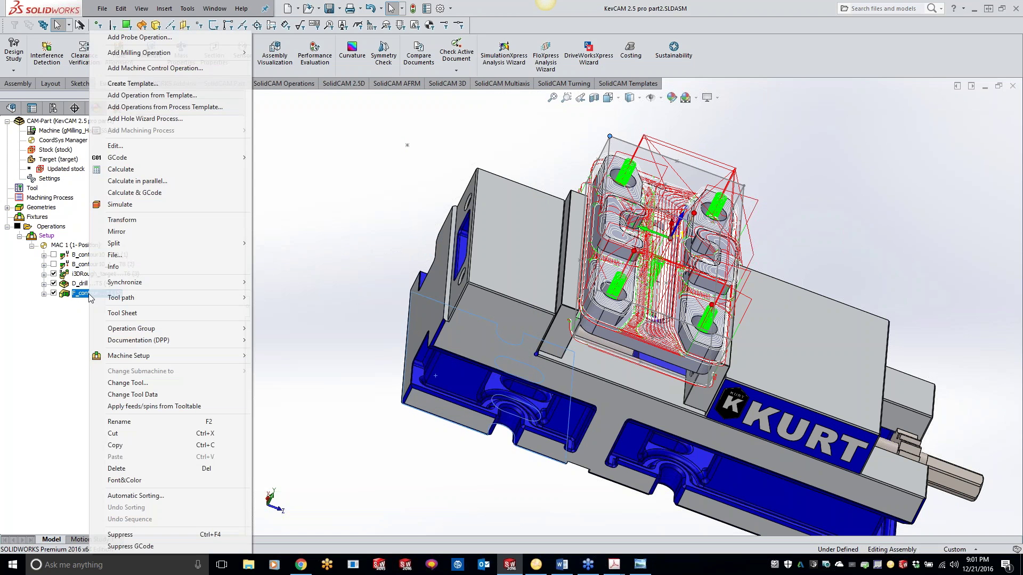
mouse_move(178, 56)
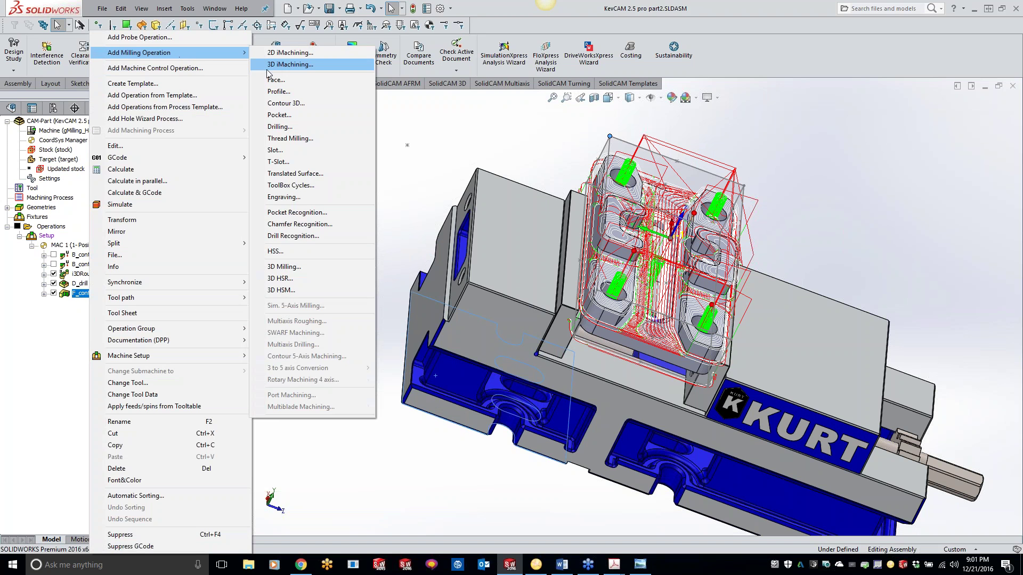
click(289, 56)
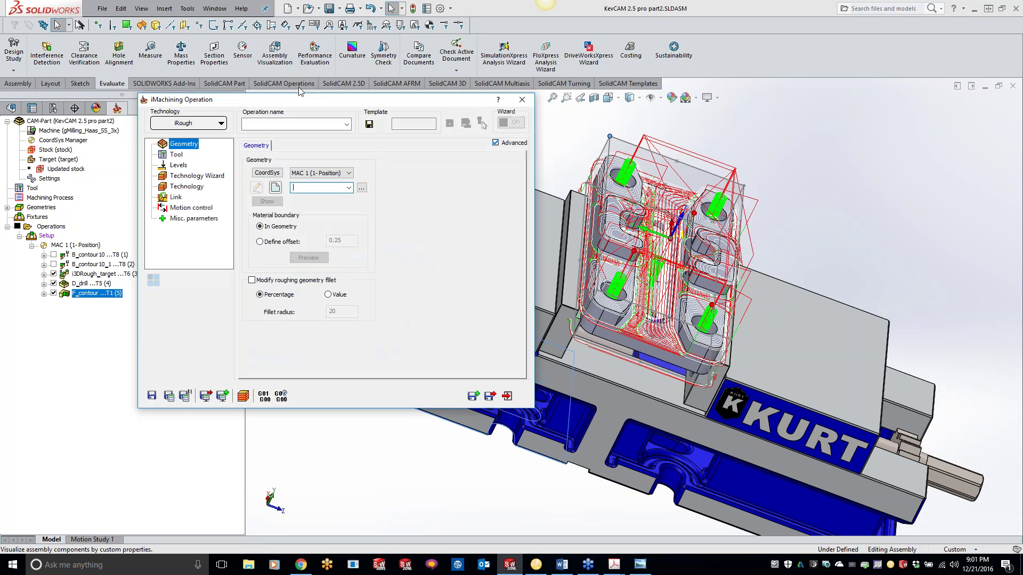
click(196, 188)
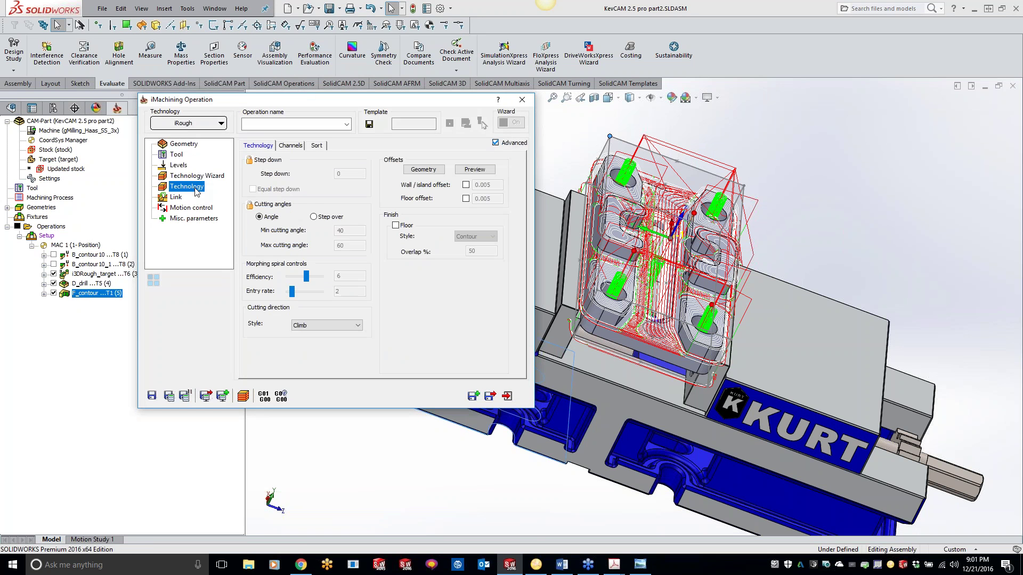
click(190, 126)
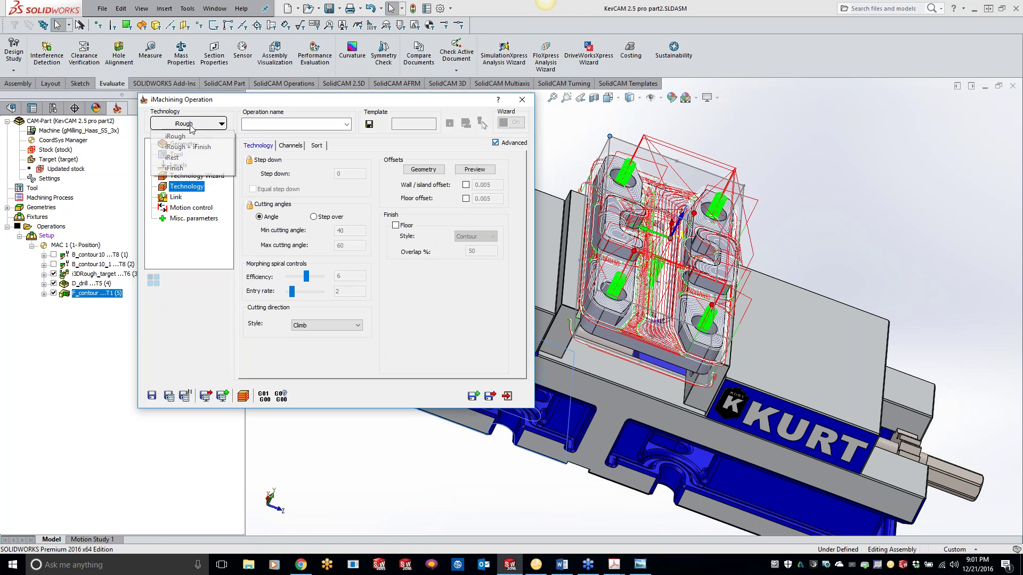
click(187, 147)
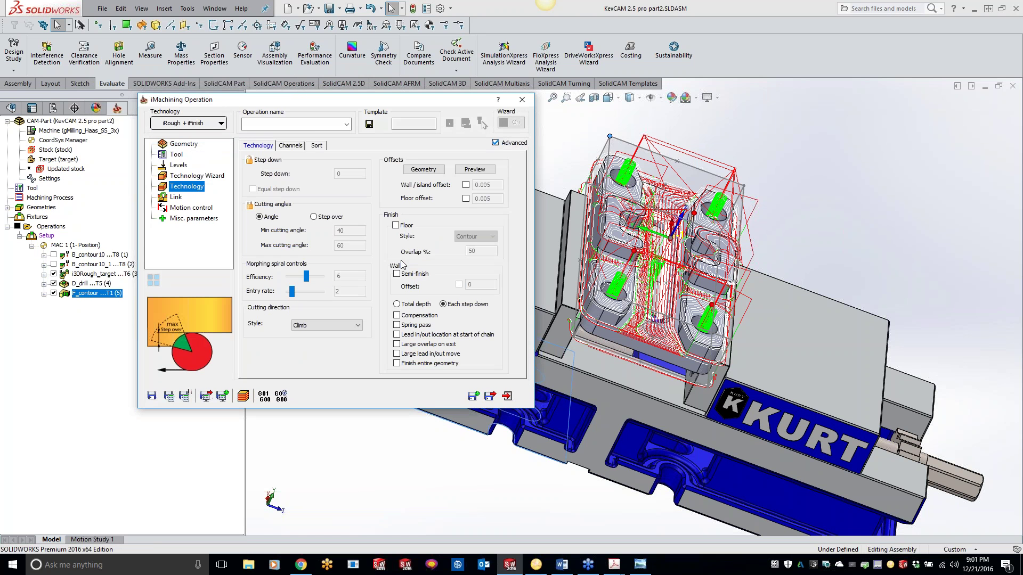
click(395, 225)
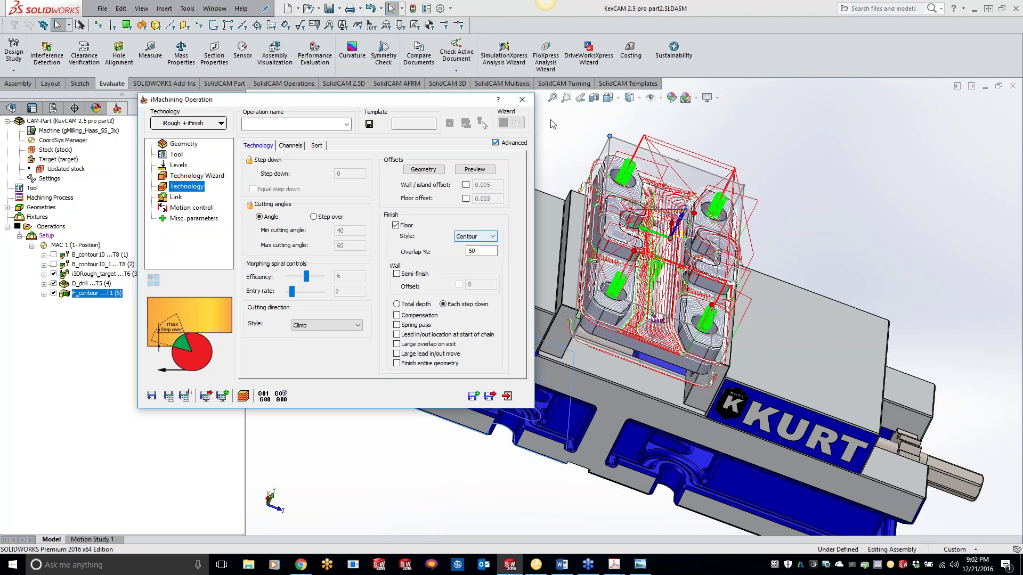
click(522, 99)
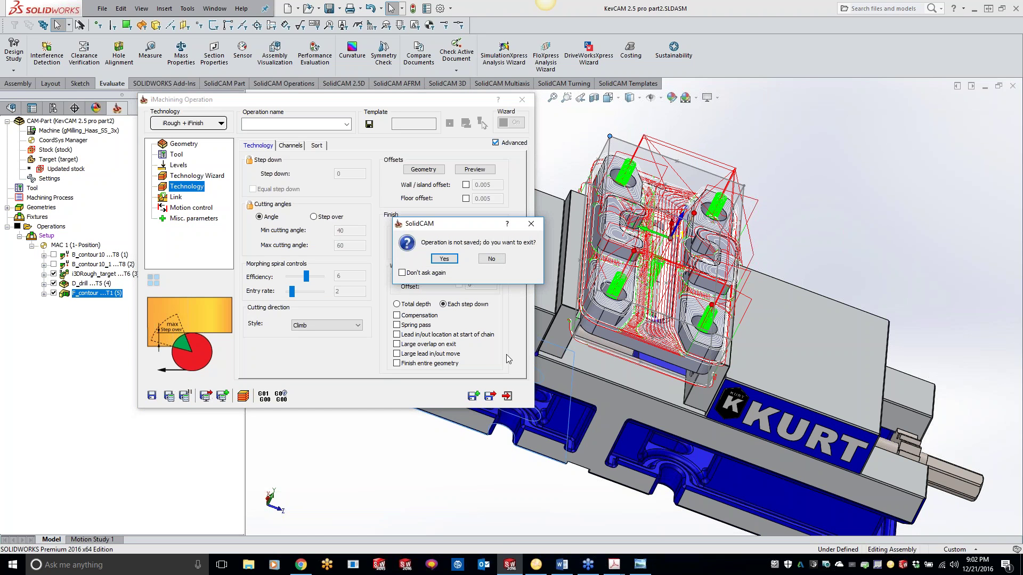
click(443, 260)
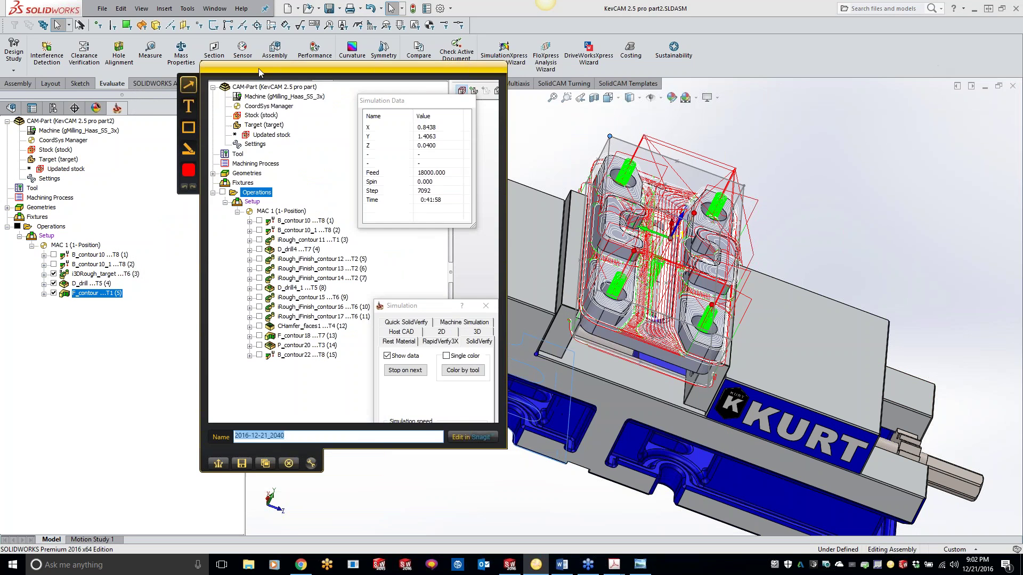
Examine the captured image of the first KevCAM 2.5 pro part's operation list for comparison with the current operations.
drag(258, 68, 167, 104)
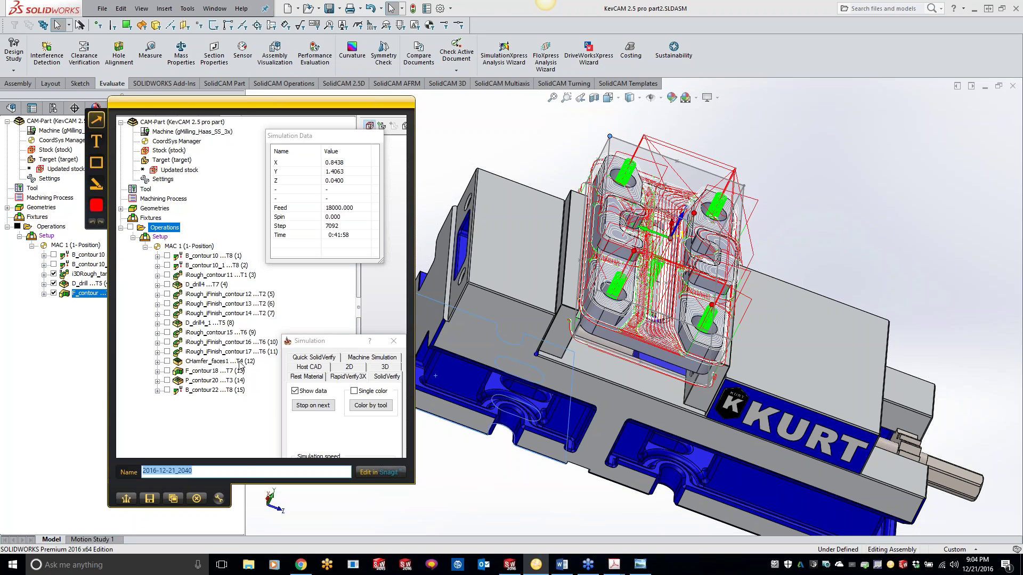
click(474, 141)
Try a new 3D HSM operation with the Rest machining technology after the slot chamfering operation, and close it without saving.
right_click(99, 297)
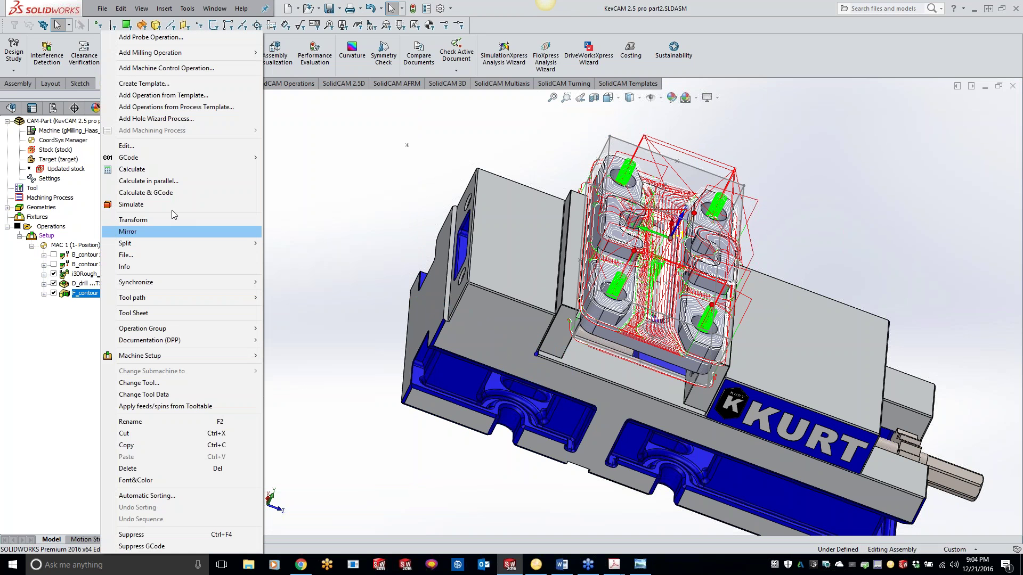
mouse_move(181, 52)
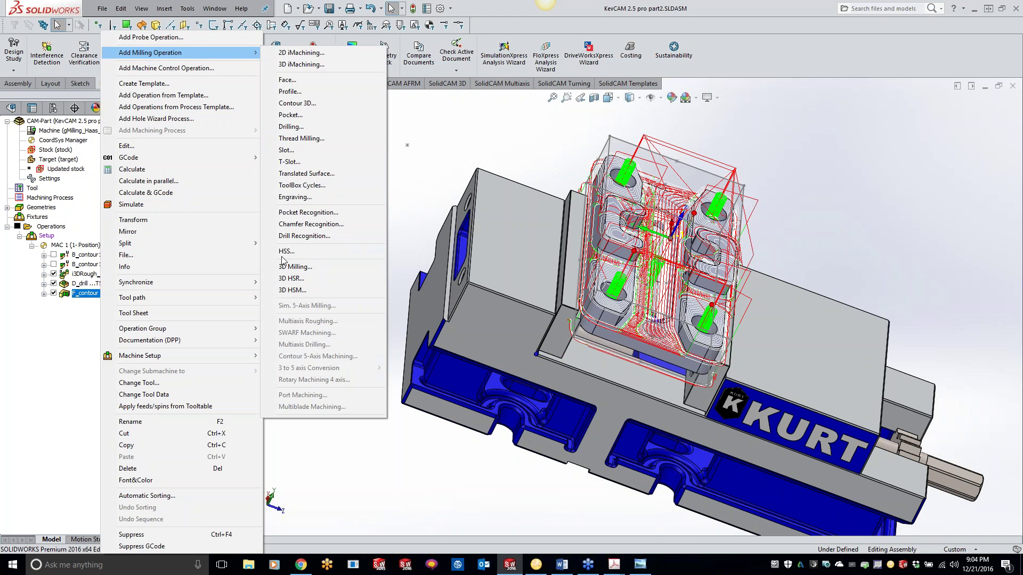
click(295, 290)
click(362, 154)
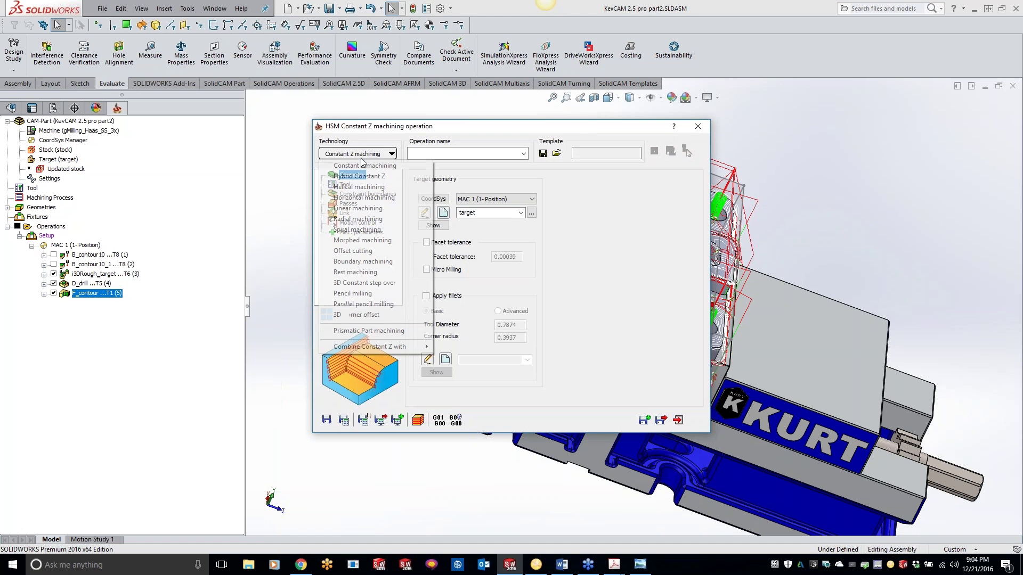
click(365, 272)
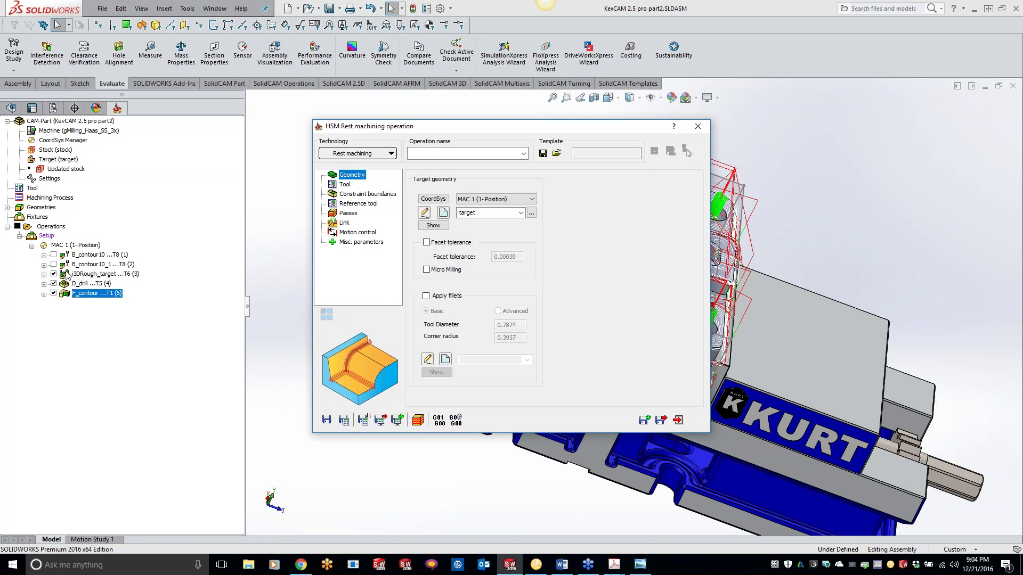
click(697, 126)
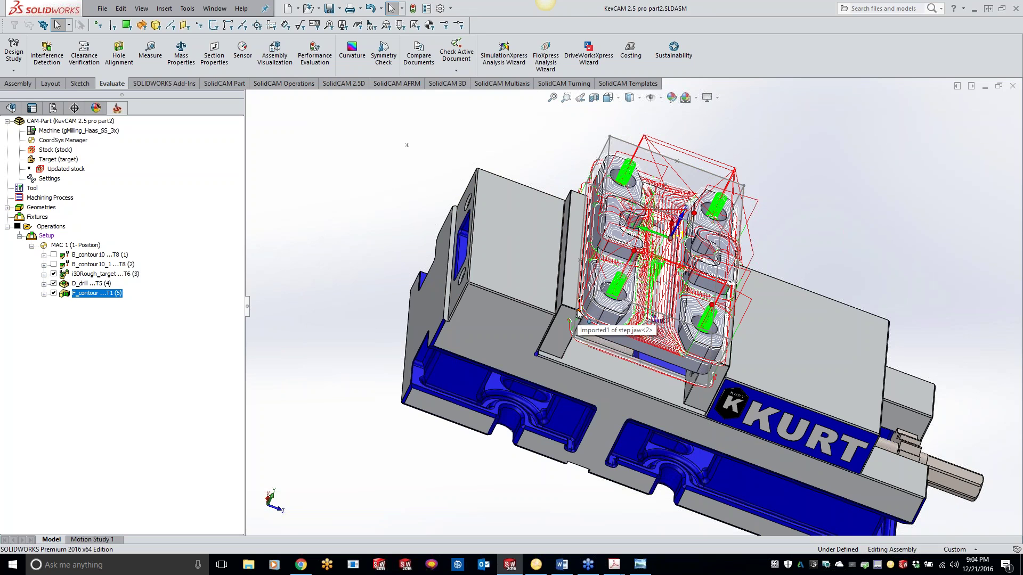
Examine the part and its toolpaths in the vise from directly above.
middle_drag(578, 314, 468, 323)
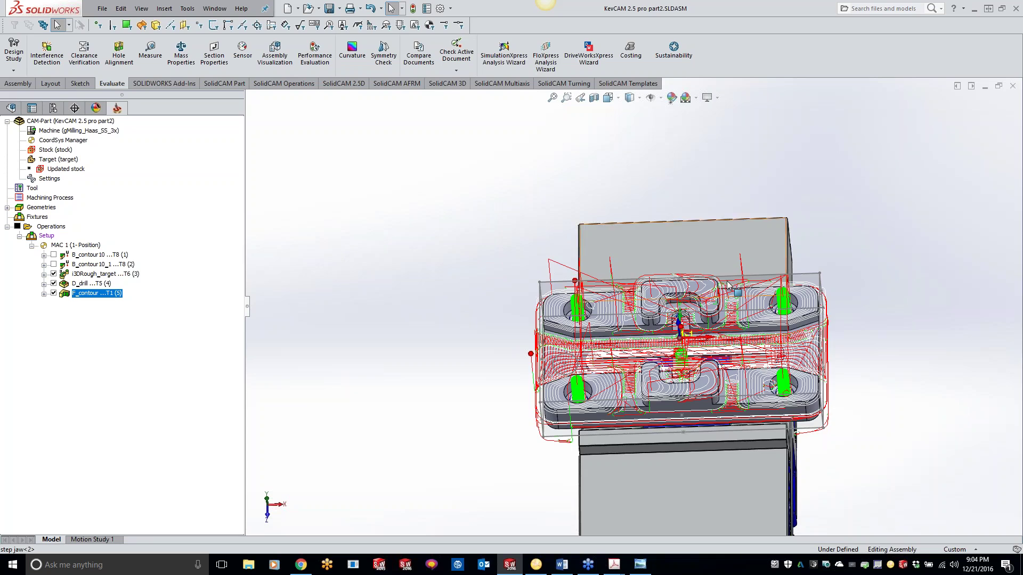
scroll(740, 318, down, 3)
middle_drag(740, 319, 737, 399)
scroll(740, 402, down, 2)
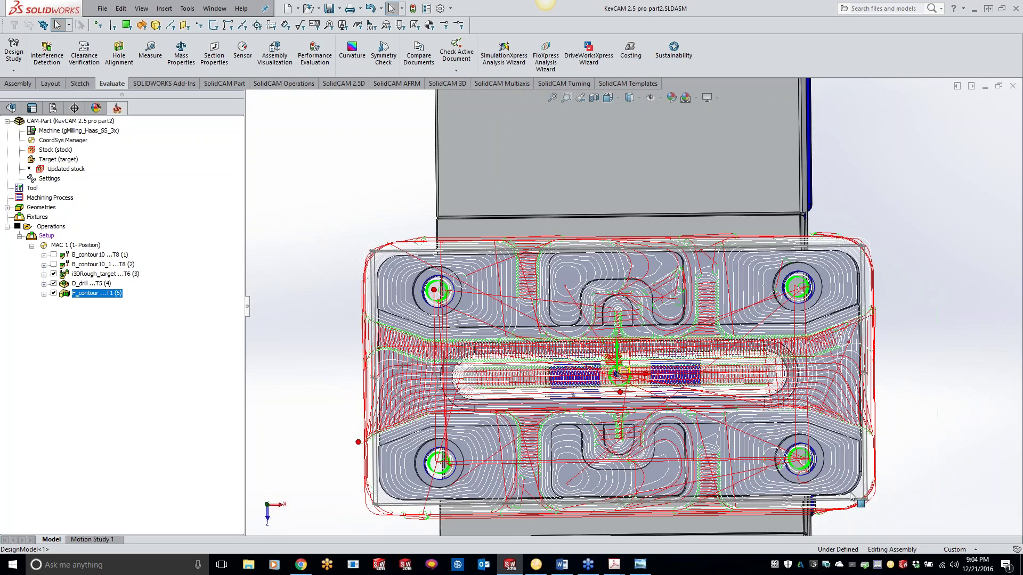
key(z)
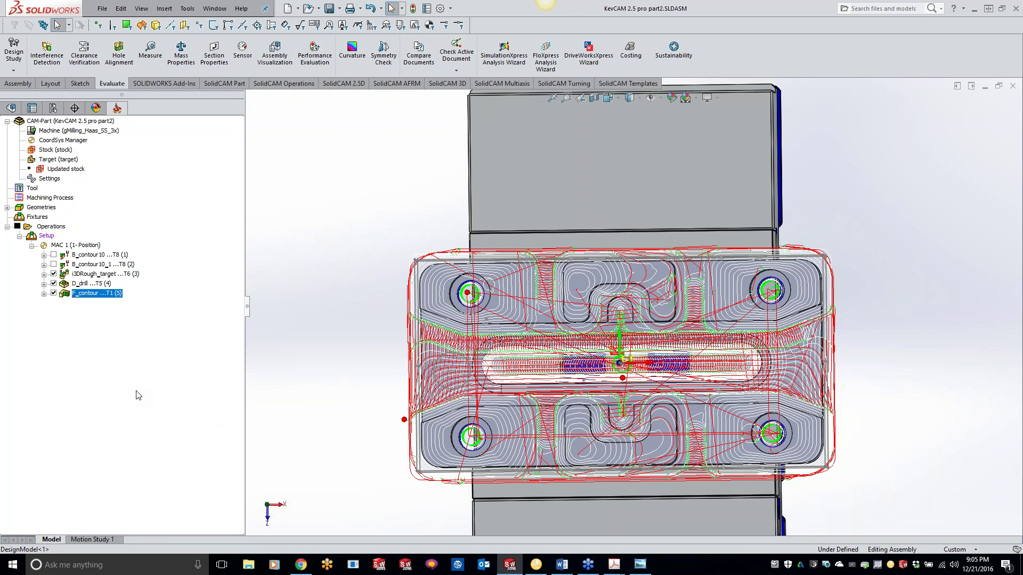
Open a new HSS operation after the slot chamfering operation and review its available technologies, including the parallel, morph and projection options.
right_click(100, 294)
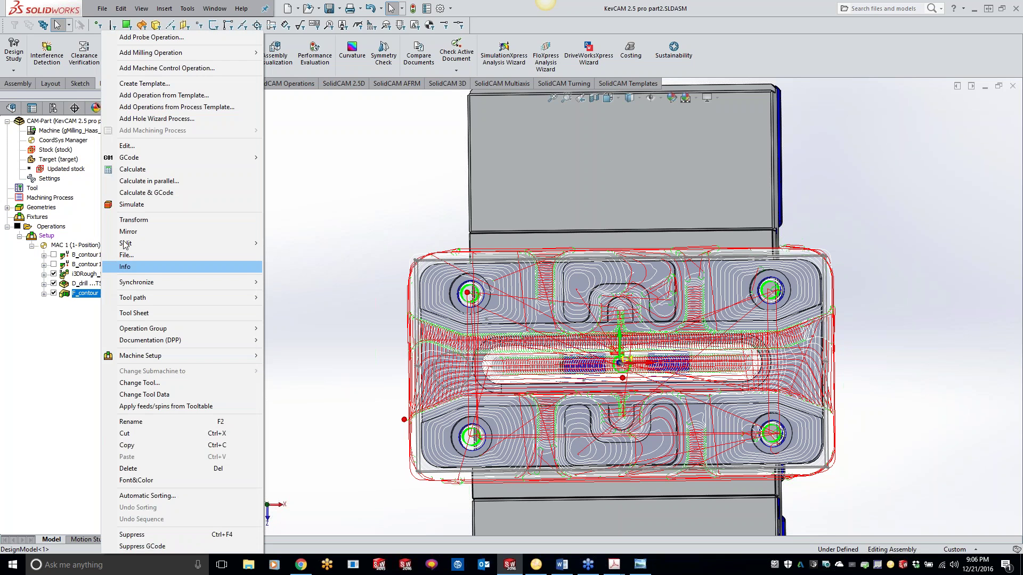
mouse_move(202, 56)
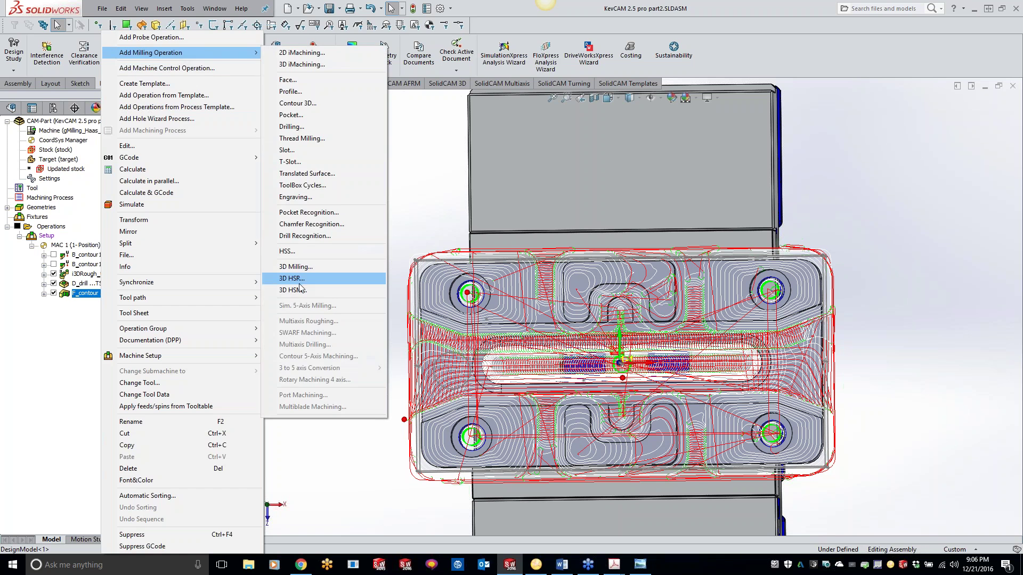
click(295, 253)
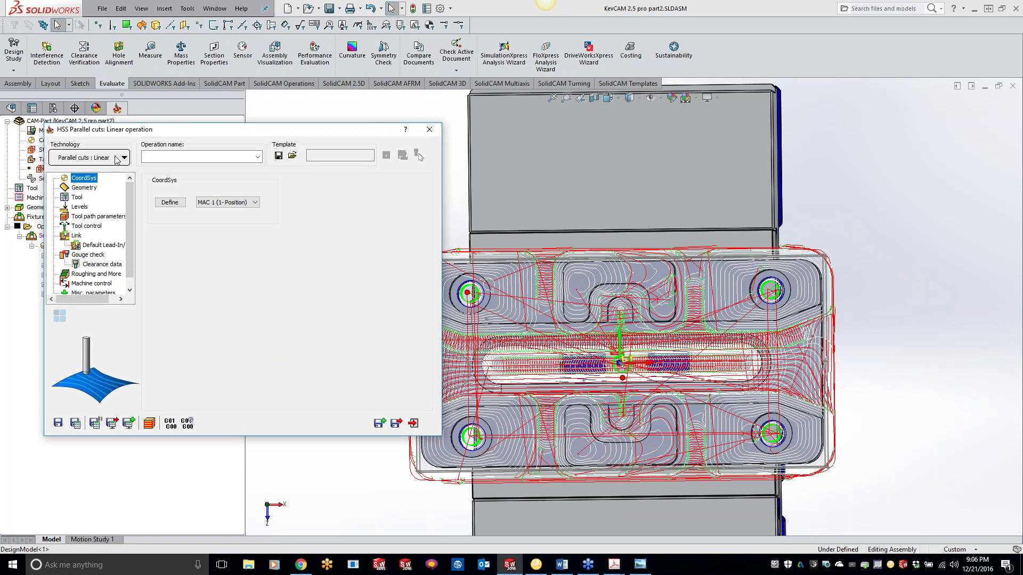
click(117, 159)
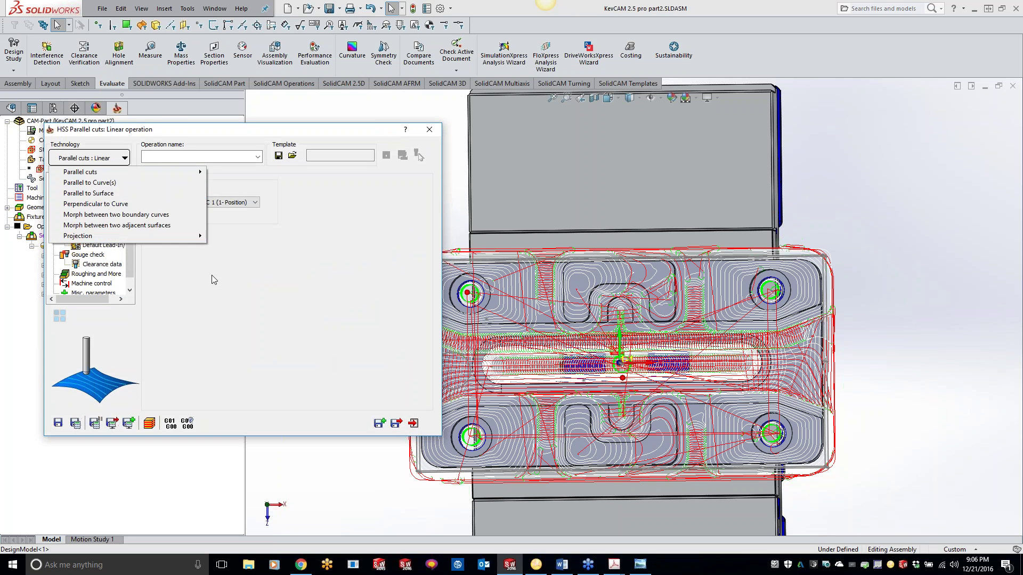
click(225, 343)
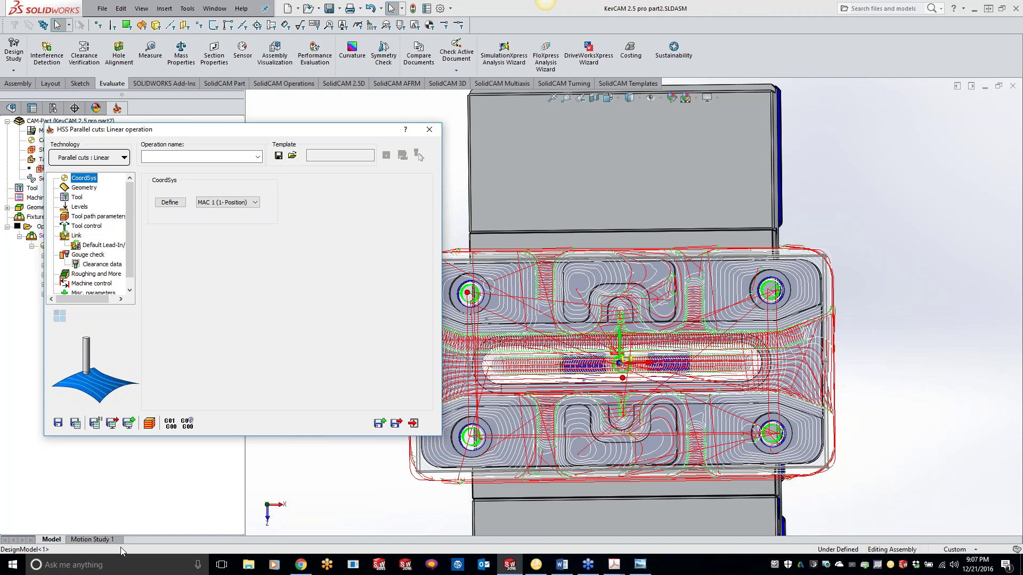
Switch to Chrome to view the SolidCAM University channel's uploaded videos on YouTube.
click(301, 564)
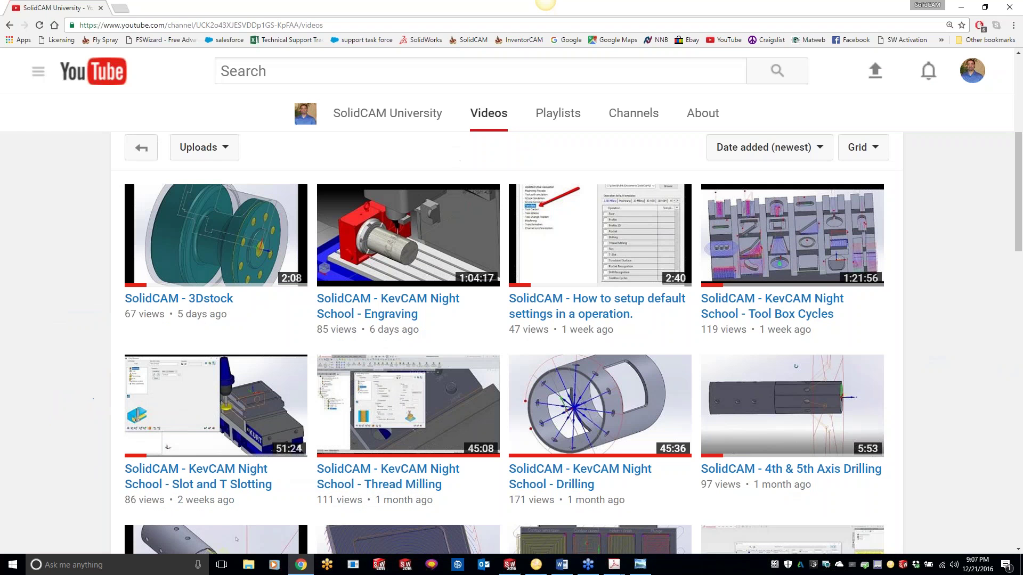